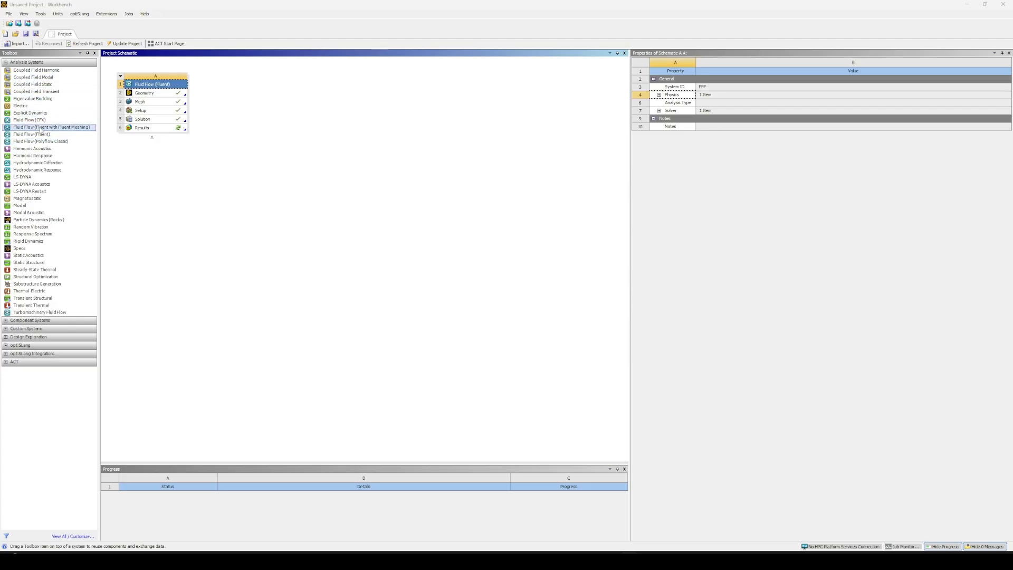
# Add a second Fluid Flow (Fluent) analysis system and set its geometry's analysis type to 2D.
pyautogui.rightClick(44, 136)
pyautogui.doubleClick(32, 134)
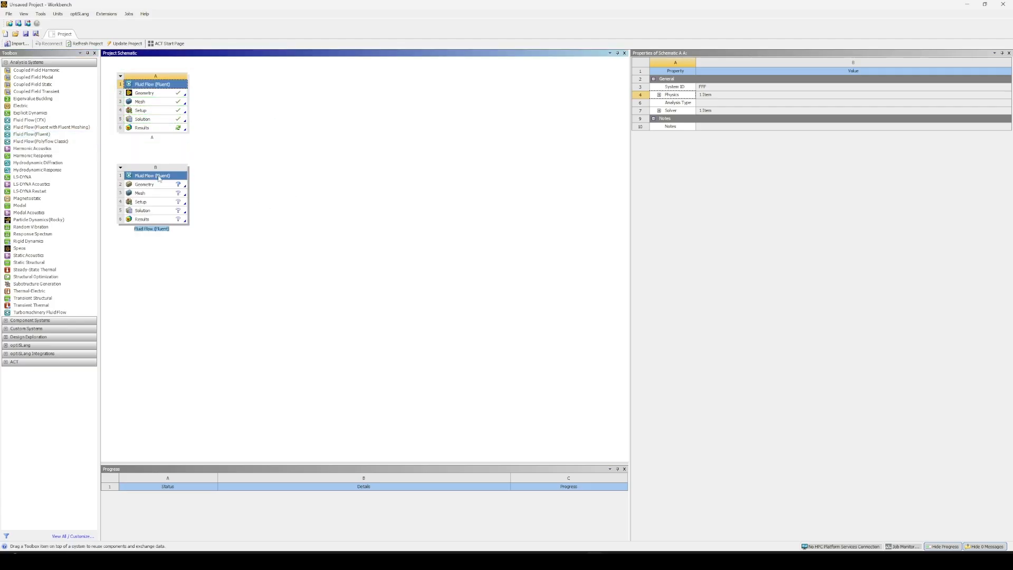
pyautogui.click(158, 187)
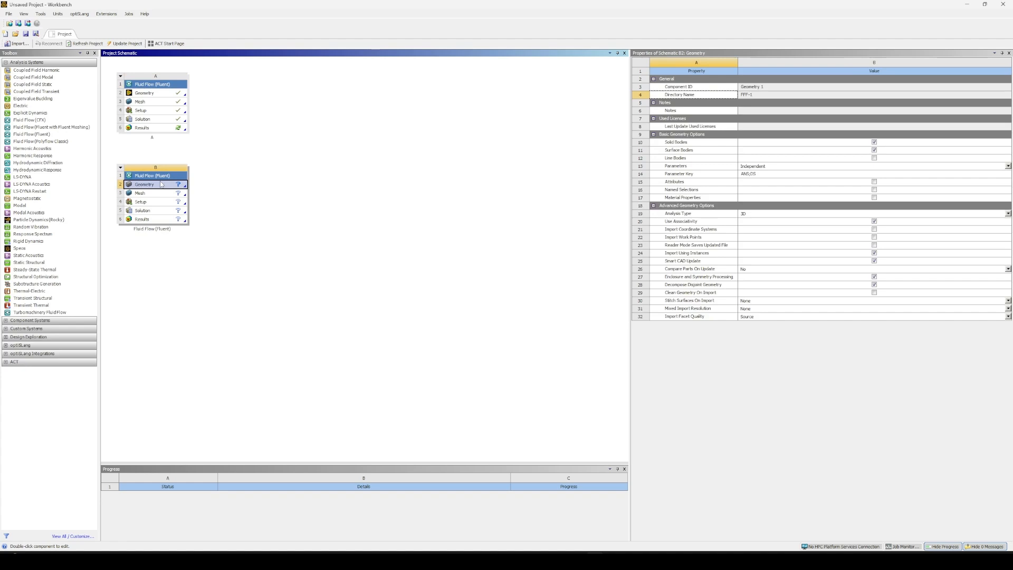
pyautogui.click(760, 214)
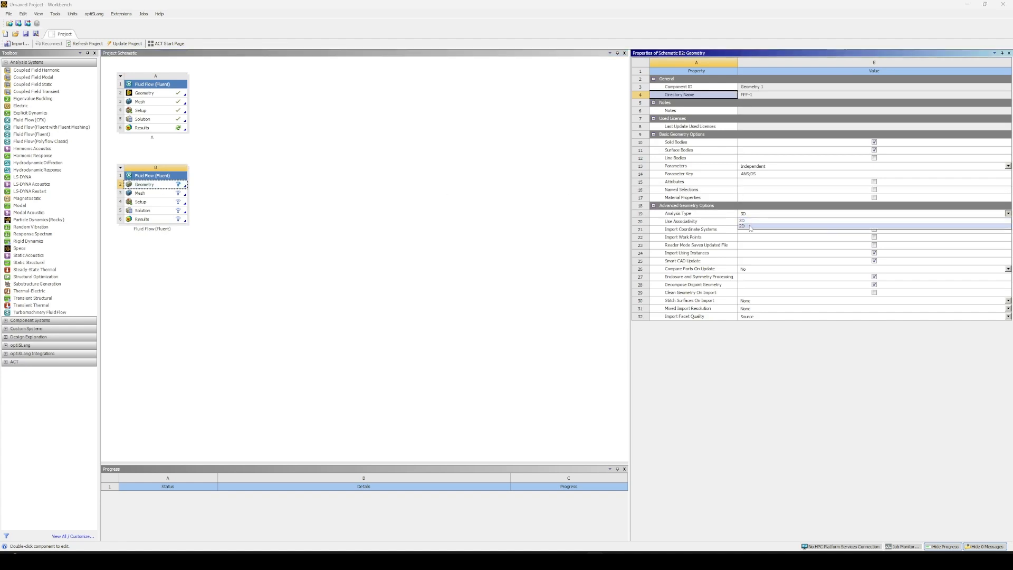
# Create a new DesignModeler geometry for the second Fluid Flow (Fluent) system.
pyautogui.rightClick(146, 185)
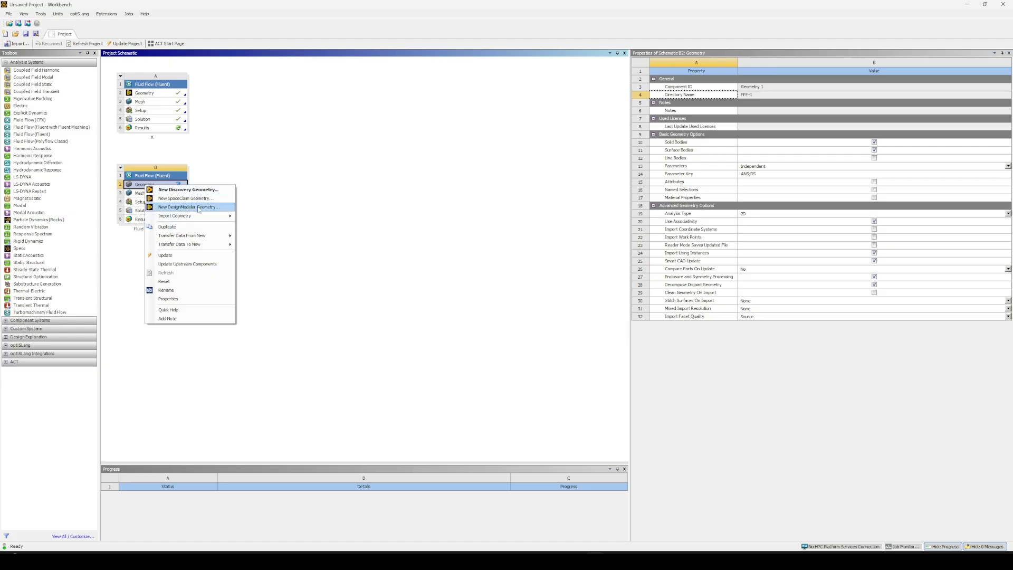
pyautogui.click(199, 208)
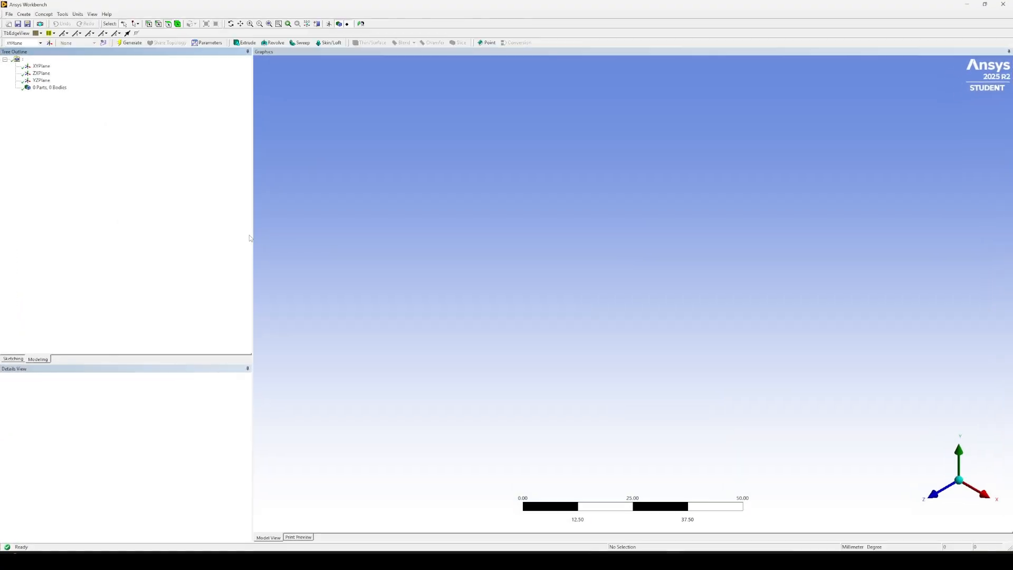
# Sketch a circle about 3.9 m in diameter on the XY plane, centred on the origin.
pyautogui.click(938, 495)
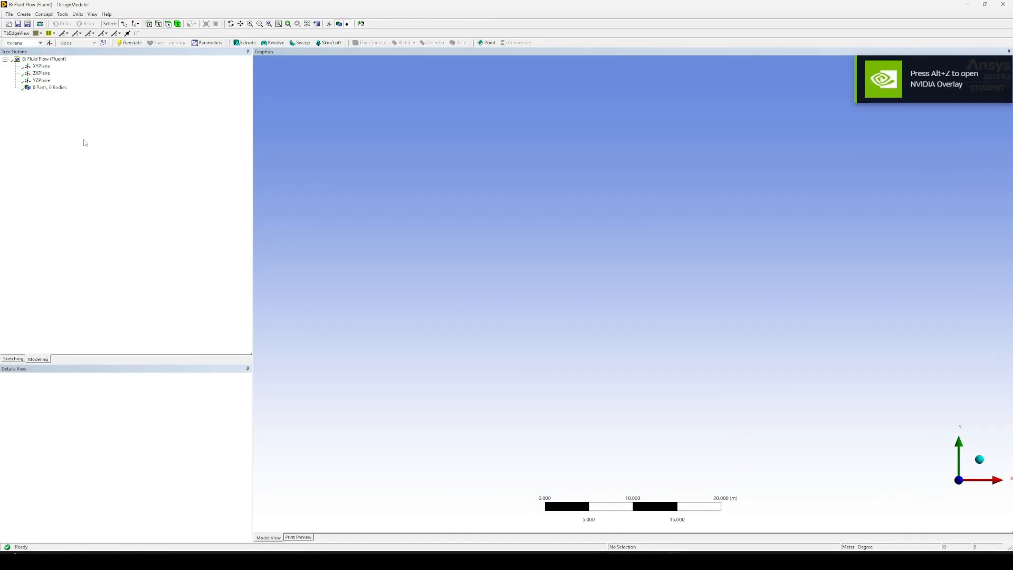
pyautogui.click(41, 66)
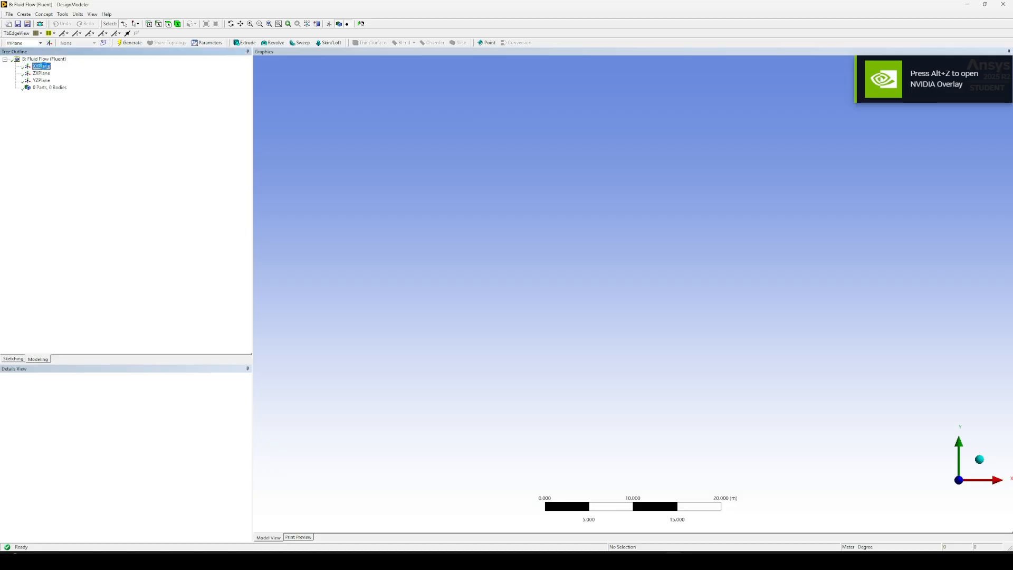
pyautogui.click(13, 359)
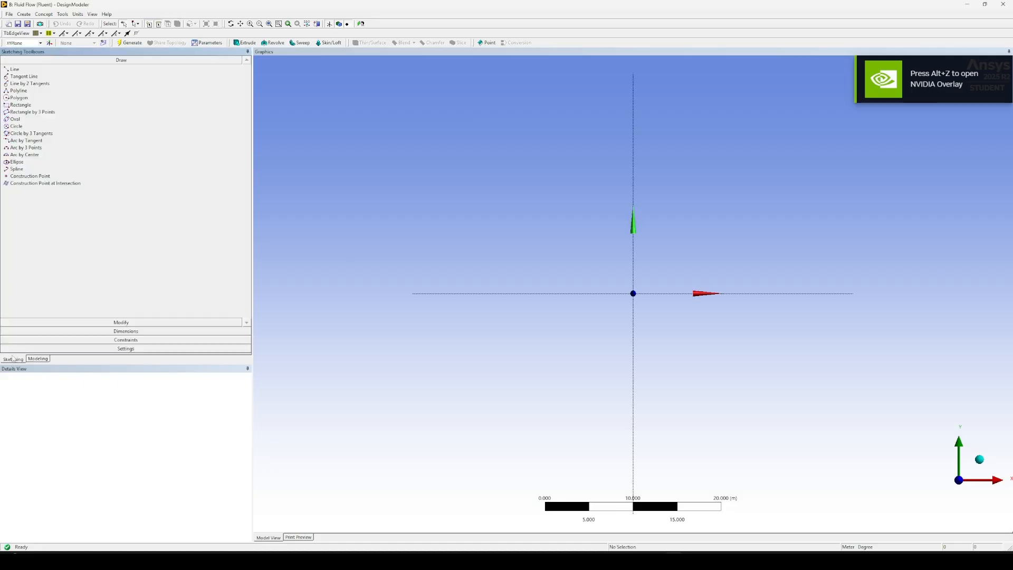
pyautogui.click(17, 126)
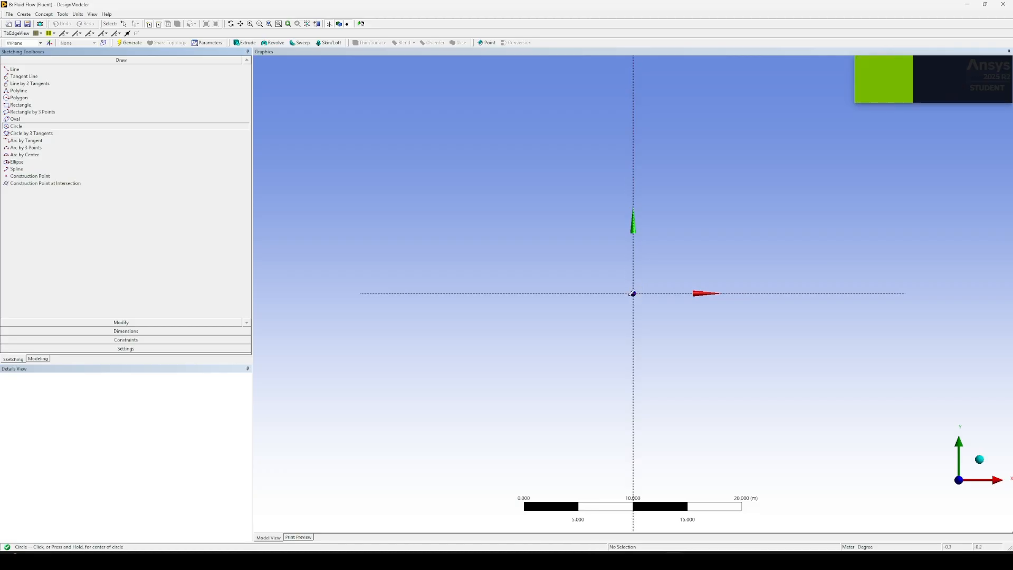
pyautogui.scroll(3, 634, 292)
pyautogui.click(633, 293)
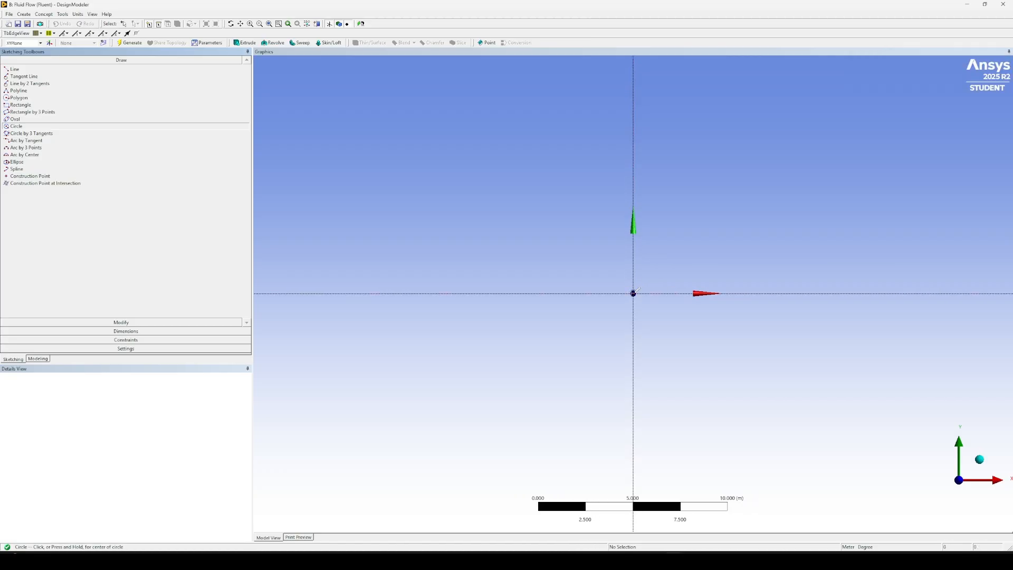
pyautogui.click(666, 270)
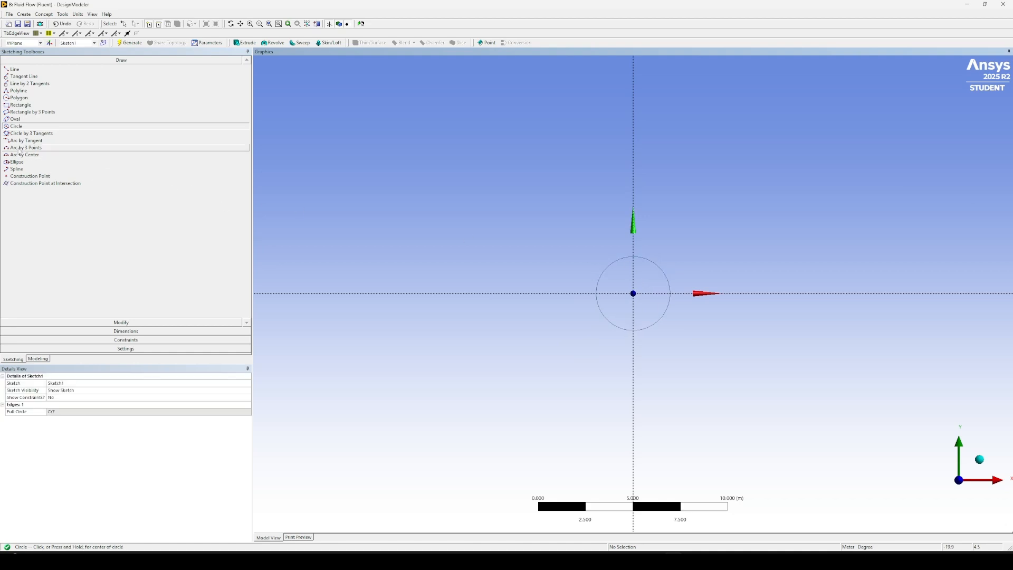
# Dimension the circle's diameter and set it to 1 m.
pyautogui.click(182, 332)
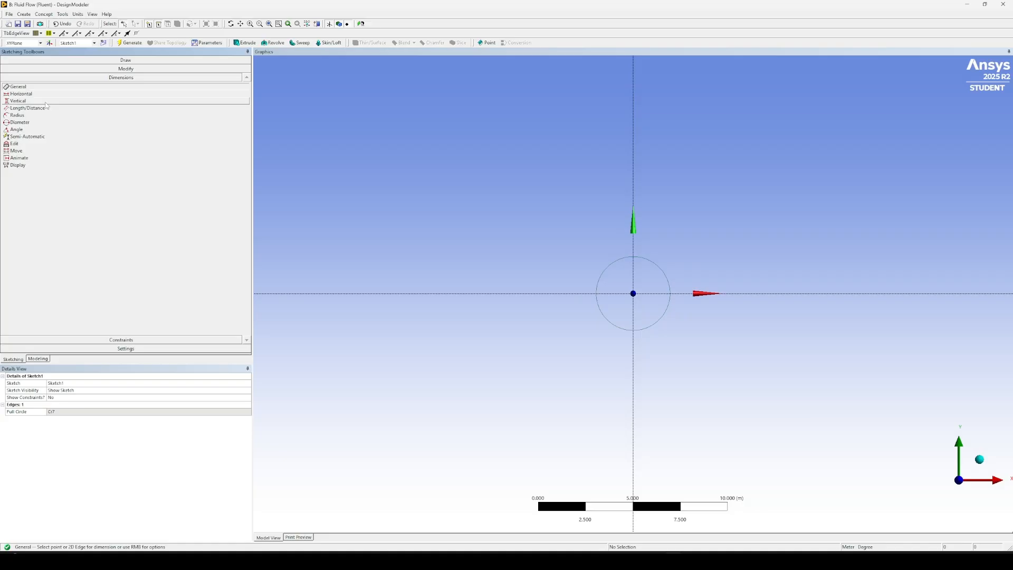
pyautogui.click(38, 124)
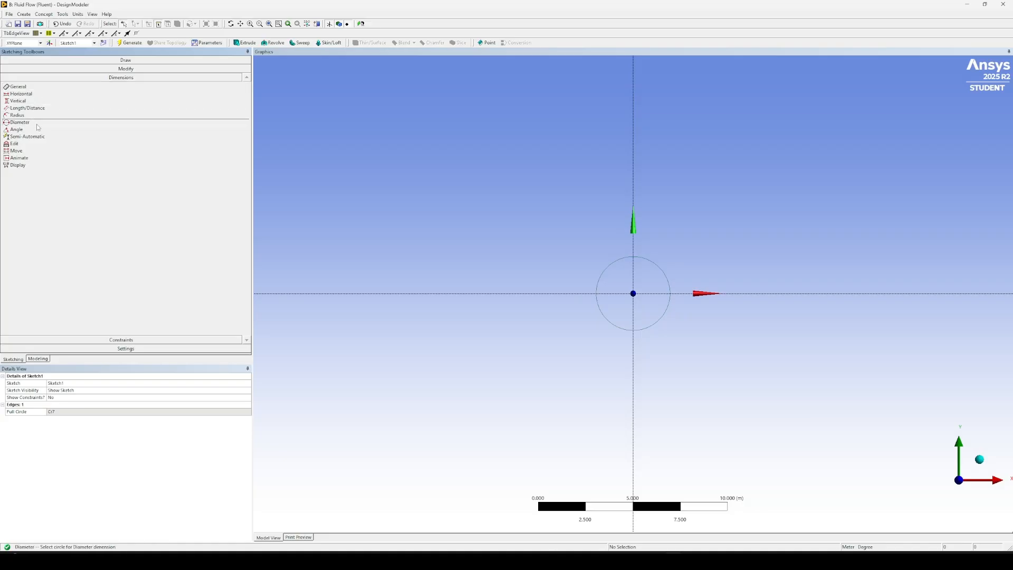
pyautogui.click(654, 262)
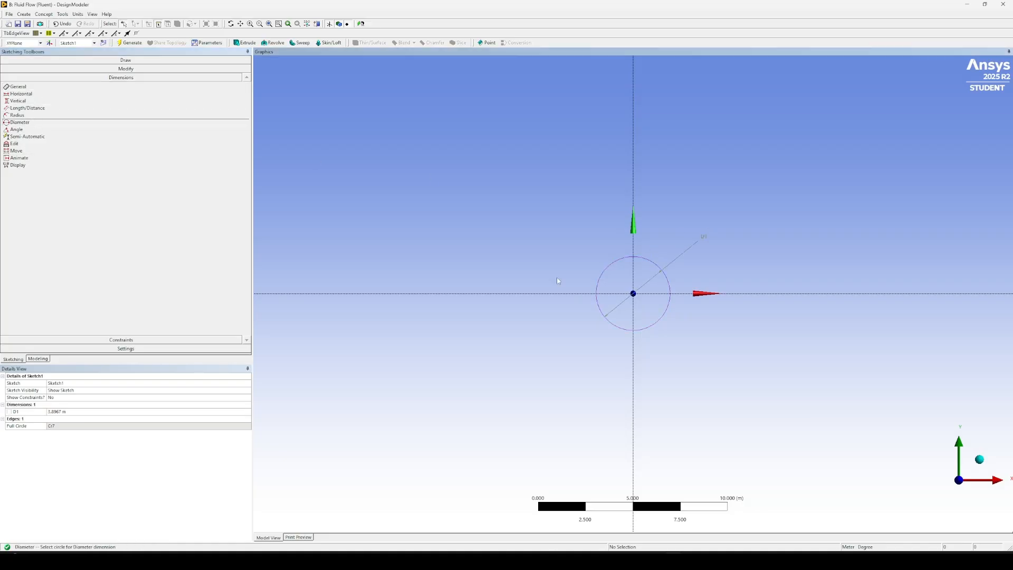
pyautogui.click(67, 411)
pyautogui.write('1')
pyautogui.press('Return')
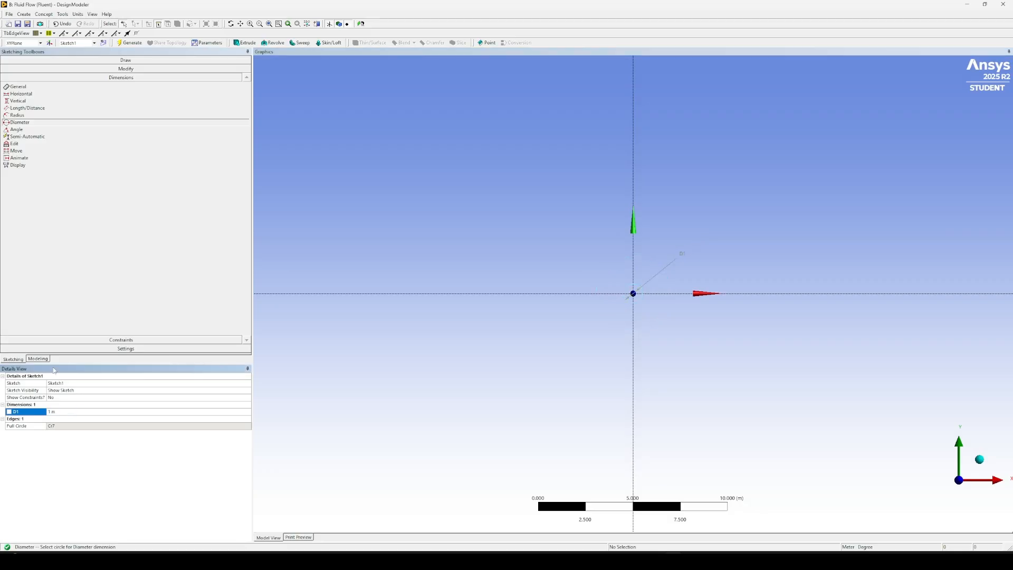
# Sketch a rectangle about 20.4 m wide around the circle, extending farther along positive X than negative X.
pyautogui.click(31, 60)
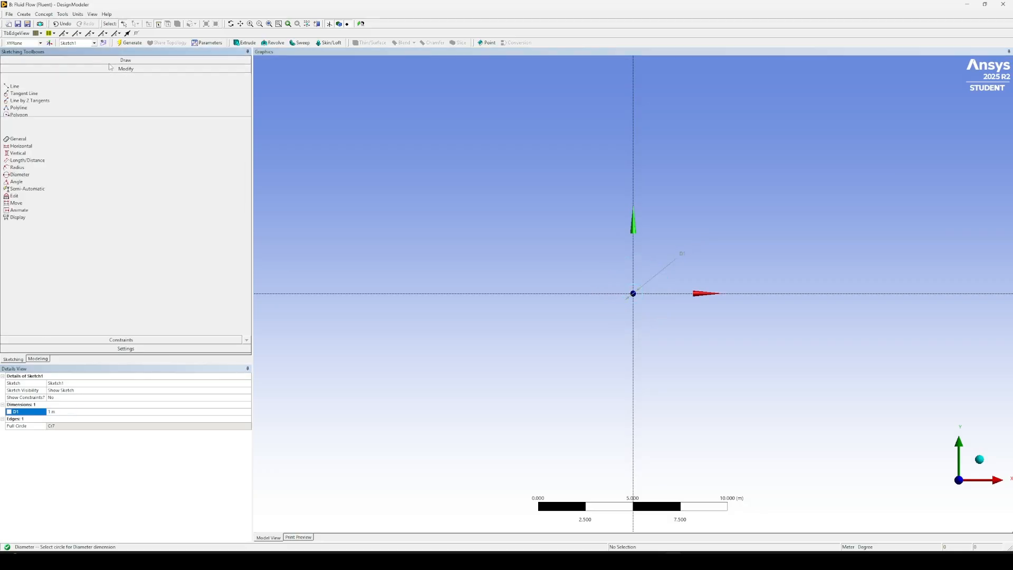
pyautogui.click(19, 105)
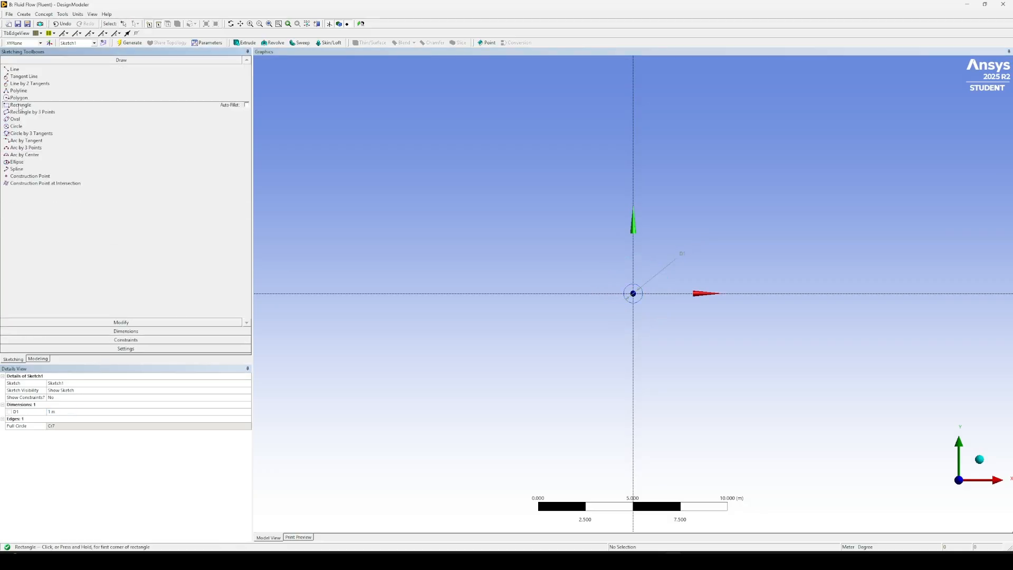
pyautogui.click(549, 349)
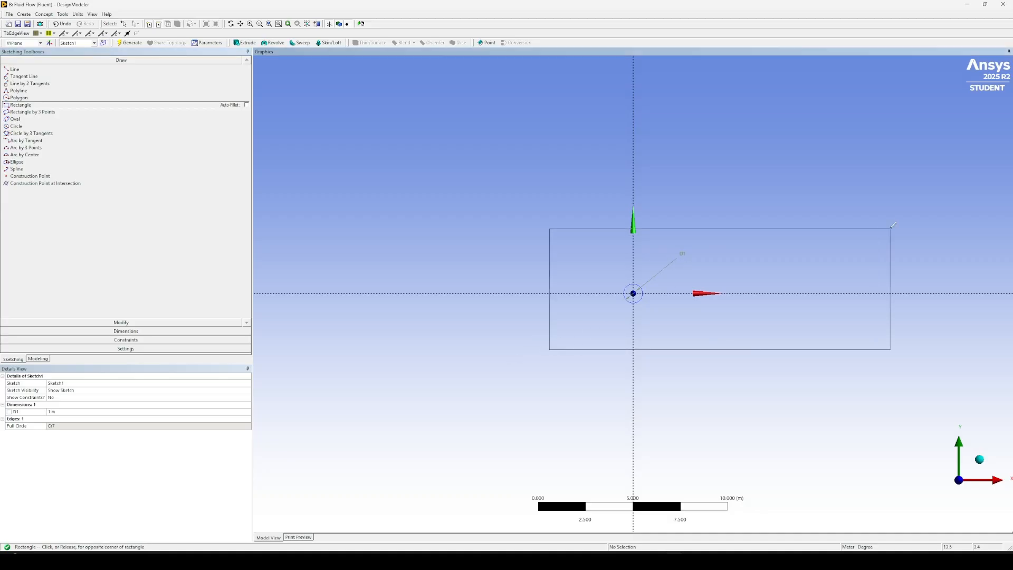
pyautogui.click(938, 224)
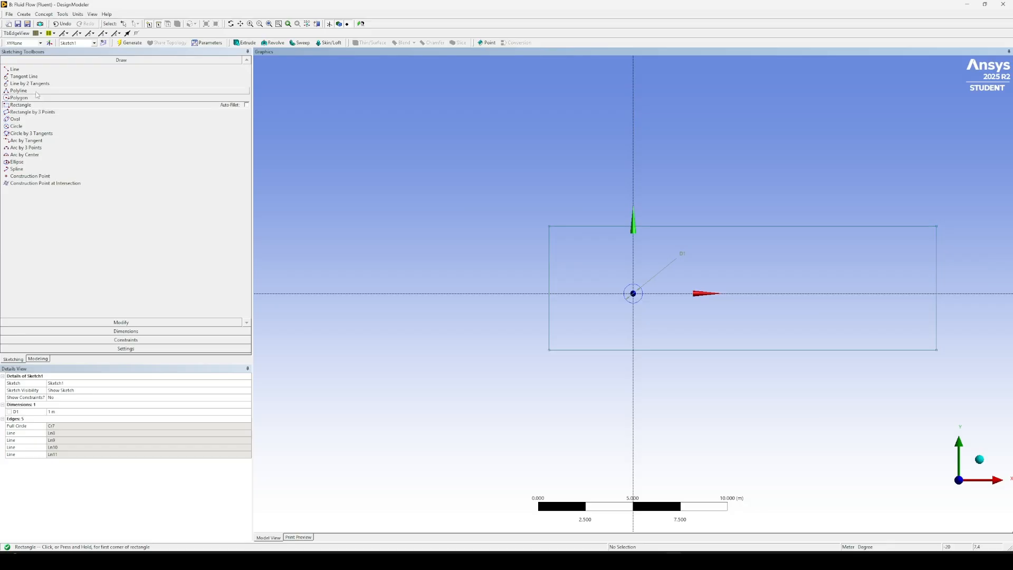
# Constrain the rectangle's two horizontal edges to be symmetric about the X axis.
pyautogui.click(160, 339)
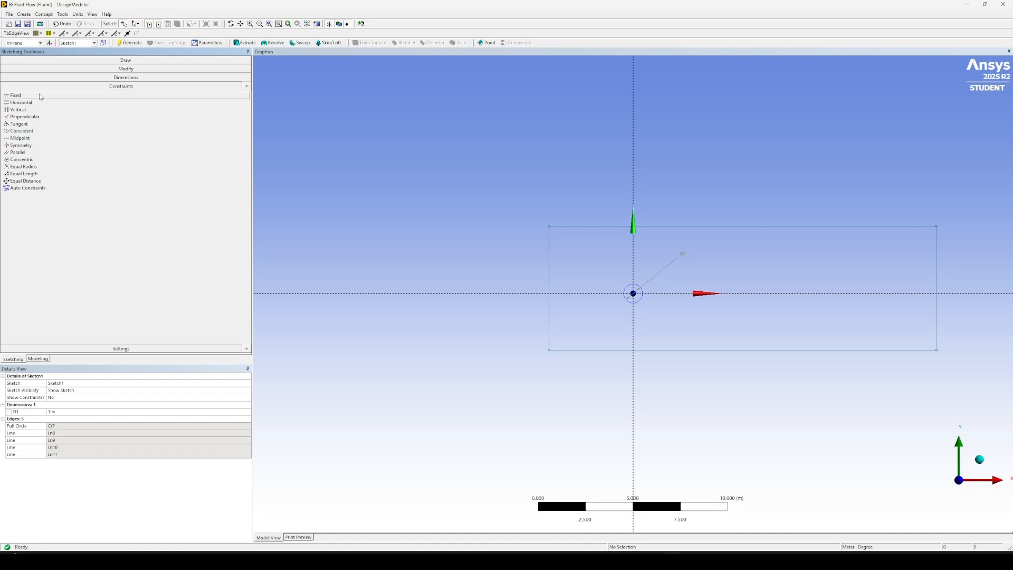
pyautogui.click(39, 145)
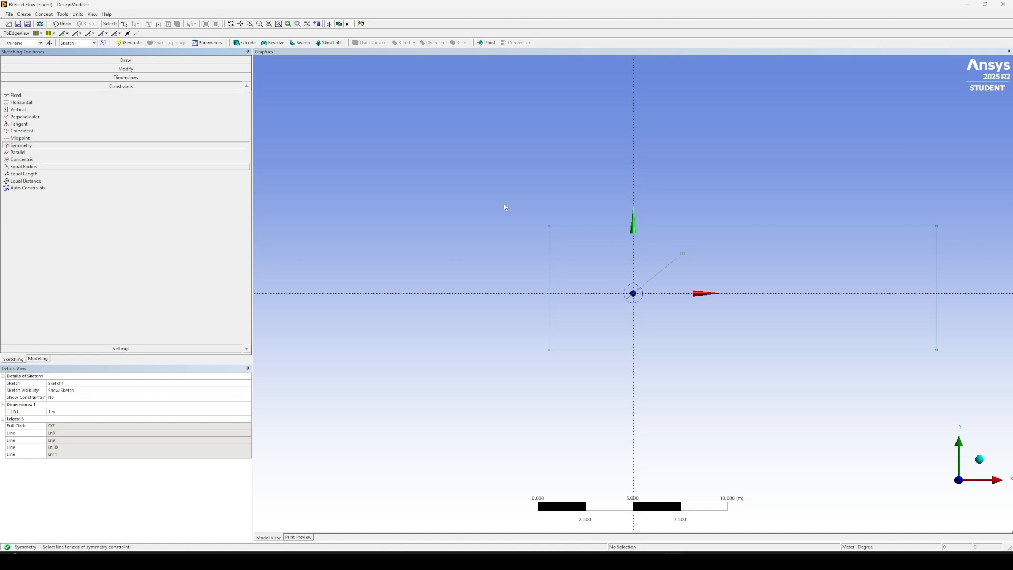
pyautogui.click(586, 293)
pyautogui.click(597, 226)
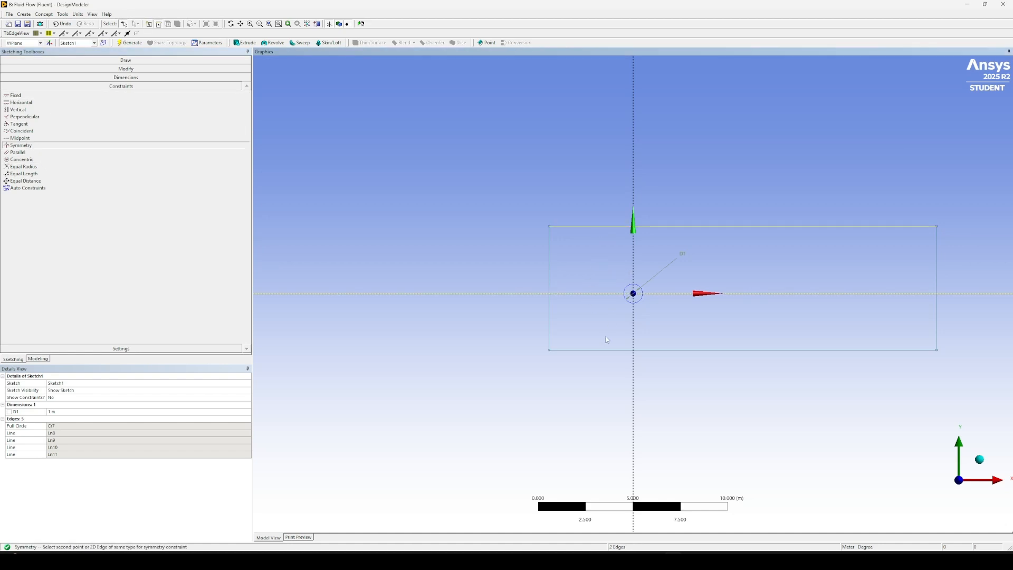
pyautogui.click(604, 350)
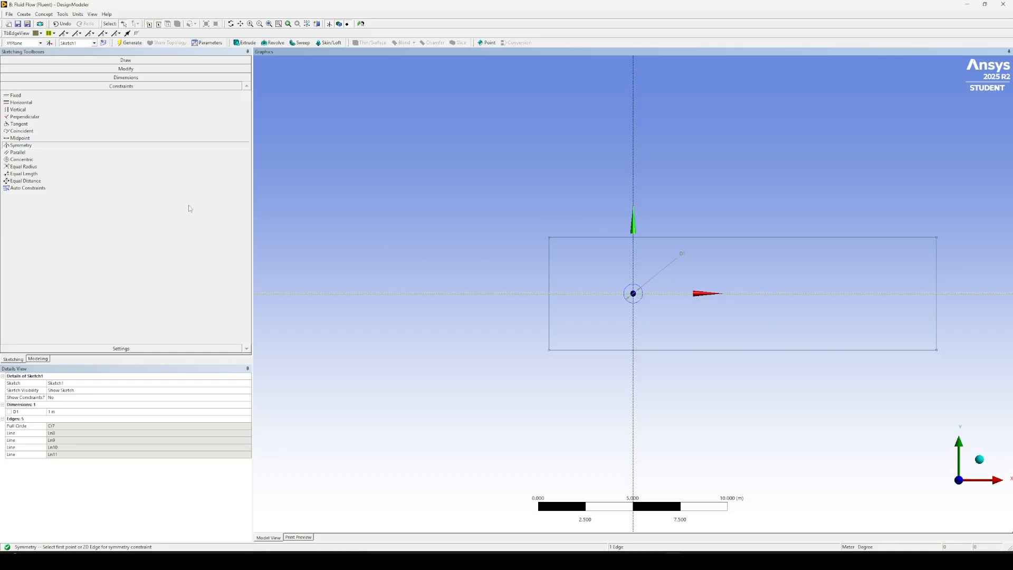
# Add a horizontal dimension between the rectangle's upper corners and set its length to 50 m.
pyautogui.click(126, 77)
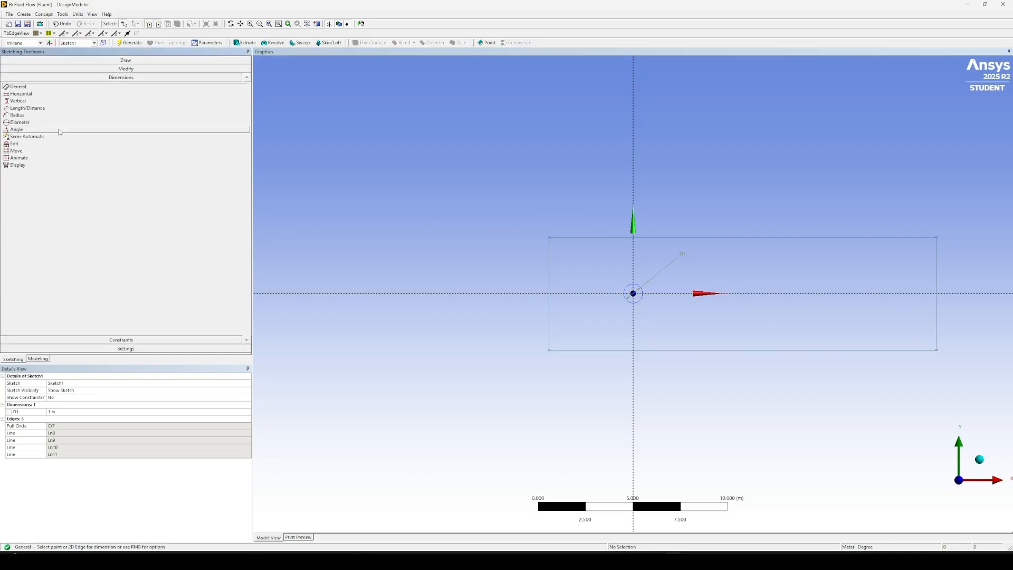
pyautogui.click(52, 94)
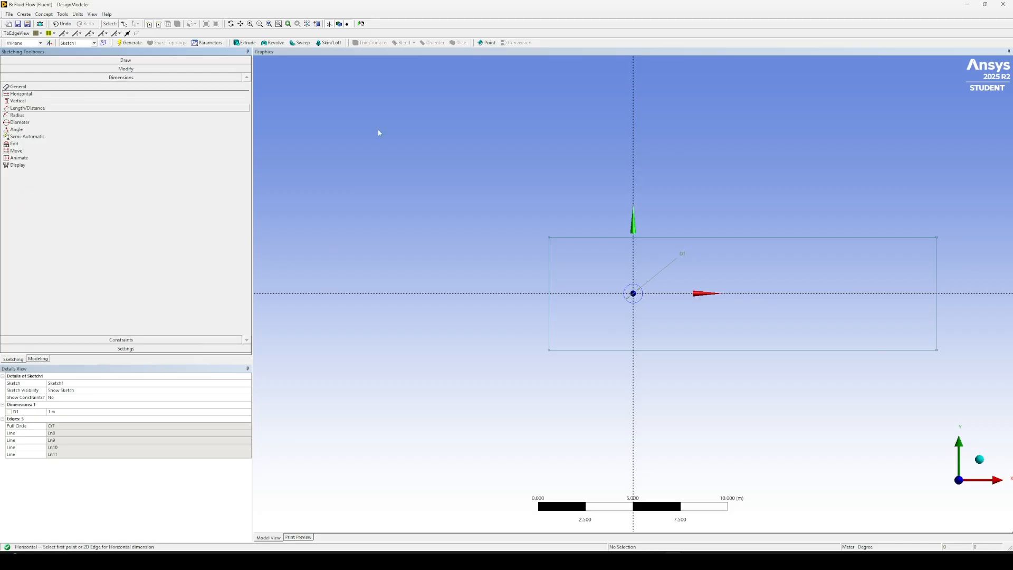
pyautogui.click(551, 238)
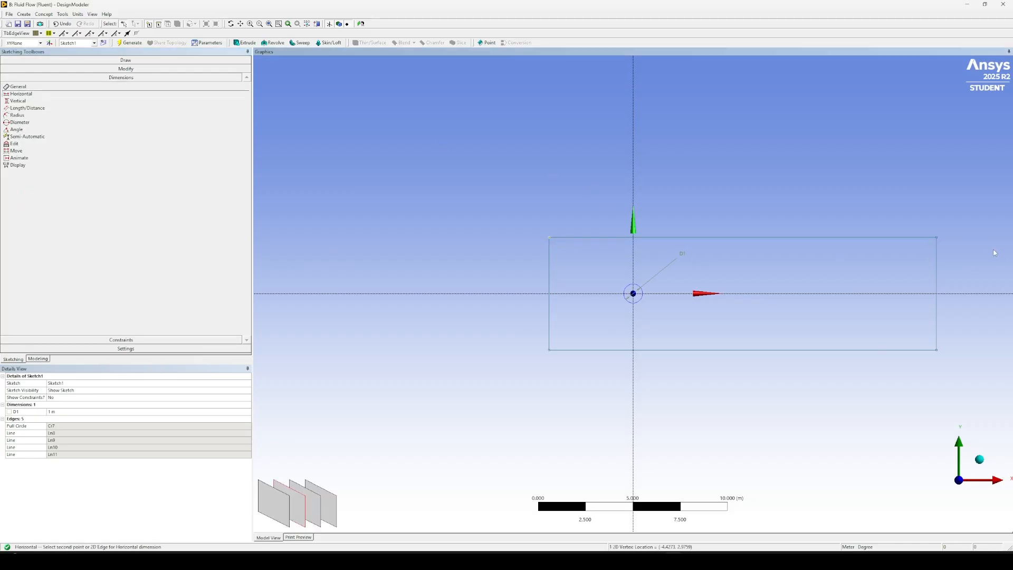
pyautogui.click(937, 238)
pyautogui.click(768, 181)
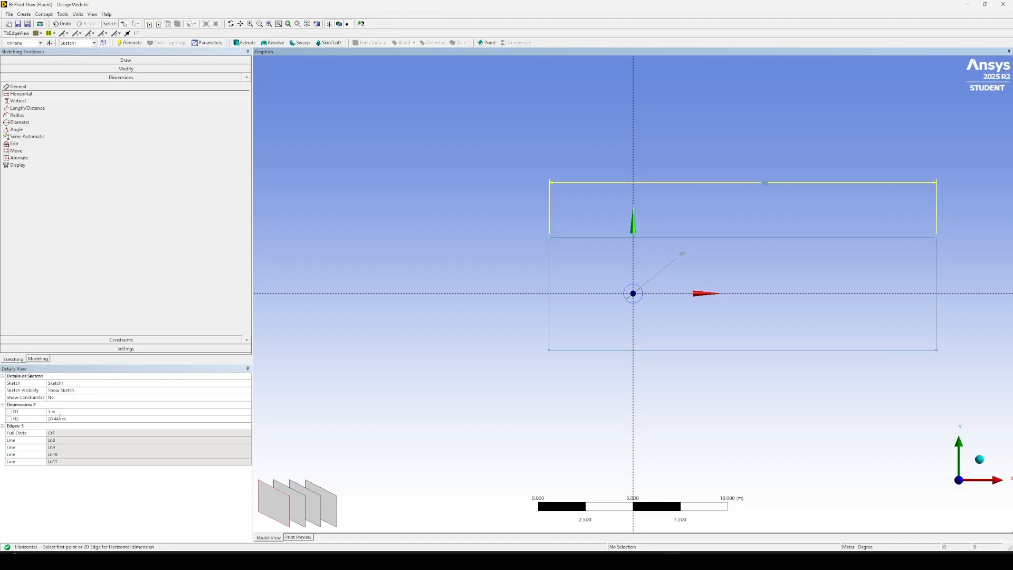
pyautogui.click(154, 418)
pyautogui.write('5')
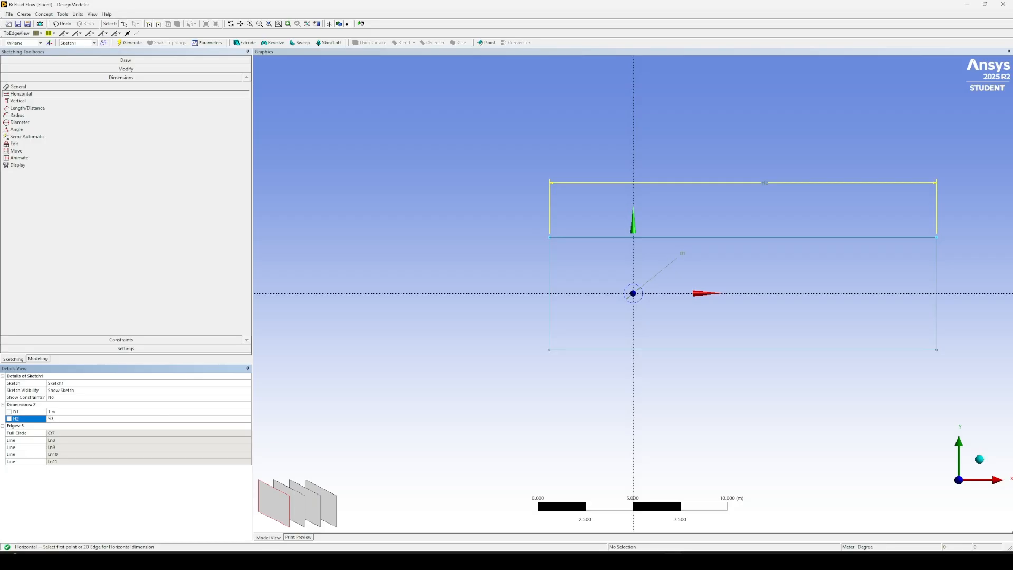
pyautogui.write('0')
pyautogui.press('Return')
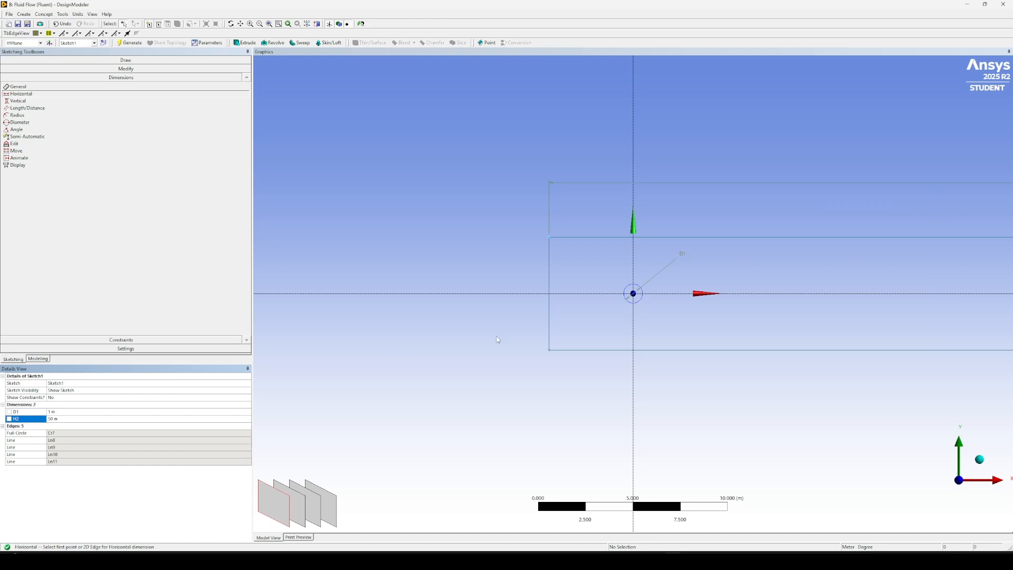
# Add a vertical dimension between the corners of the rectangle's inlet-side edge, nearest the circle, and set its height to 21 m.
pyautogui.scroll(-5, 836, 382)
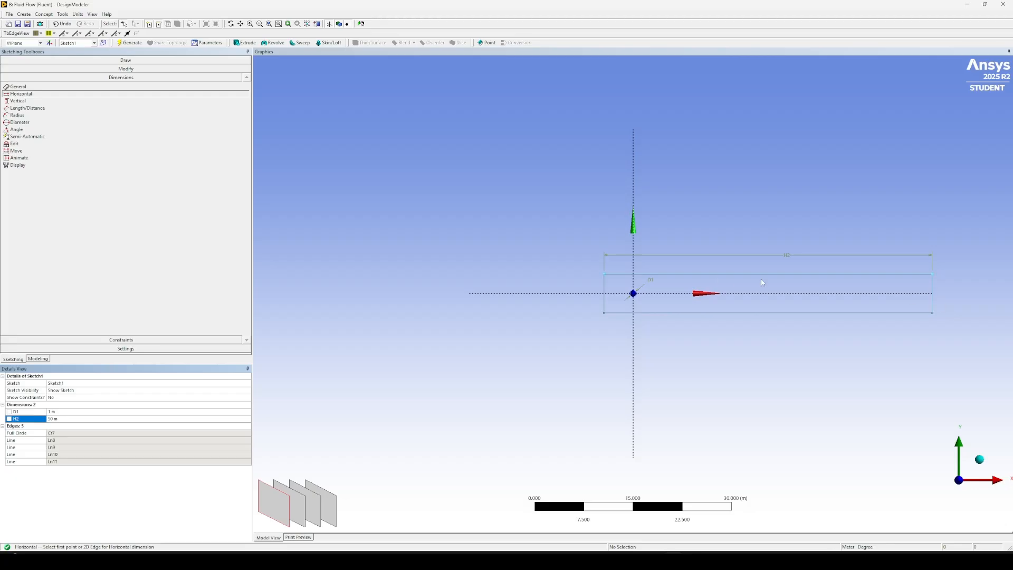
pyautogui.click(18, 101)
pyautogui.click(608, 274)
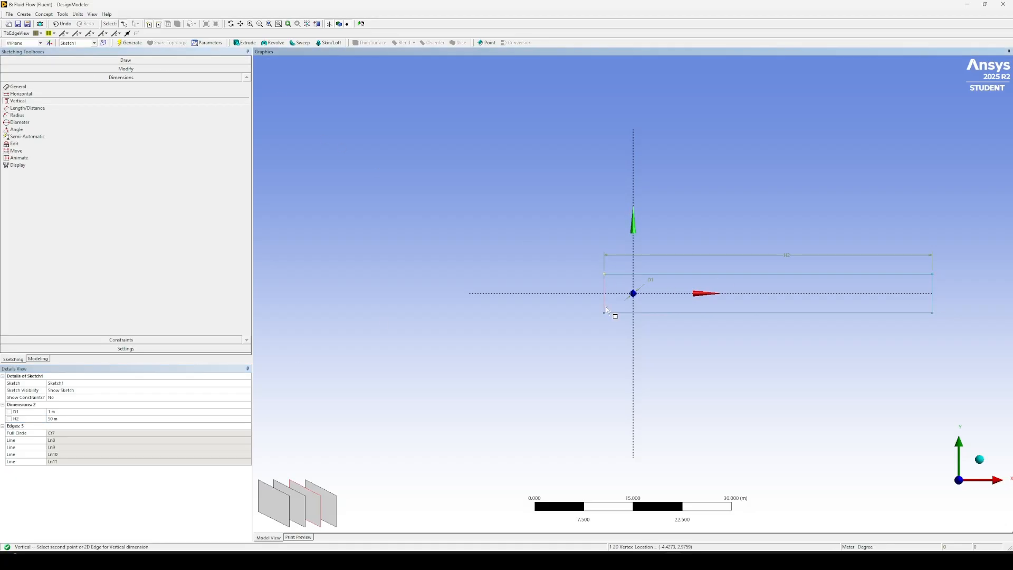
pyautogui.click(609, 313)
pyautogui.click(579, 293)
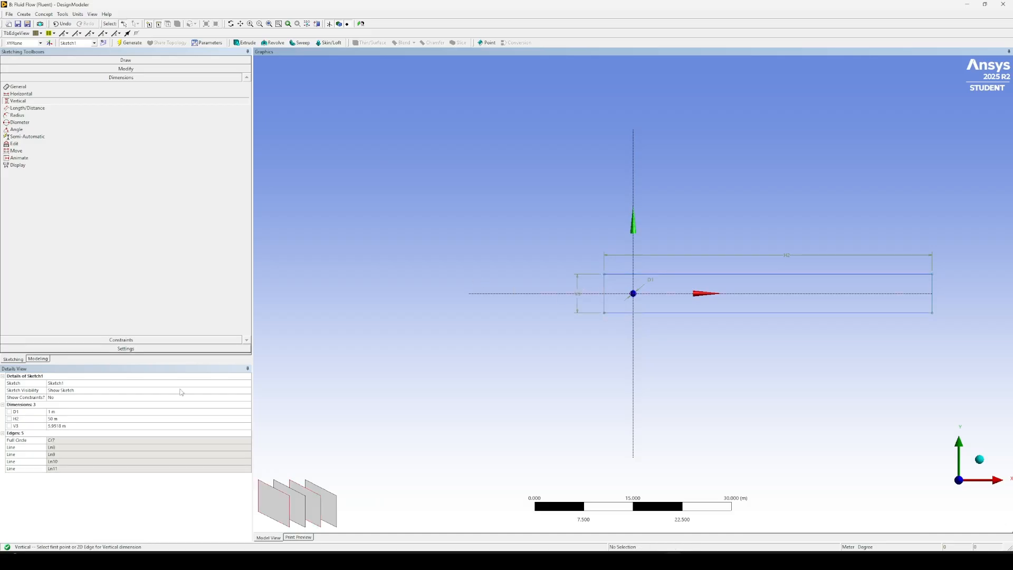
pyautogui.write('21')
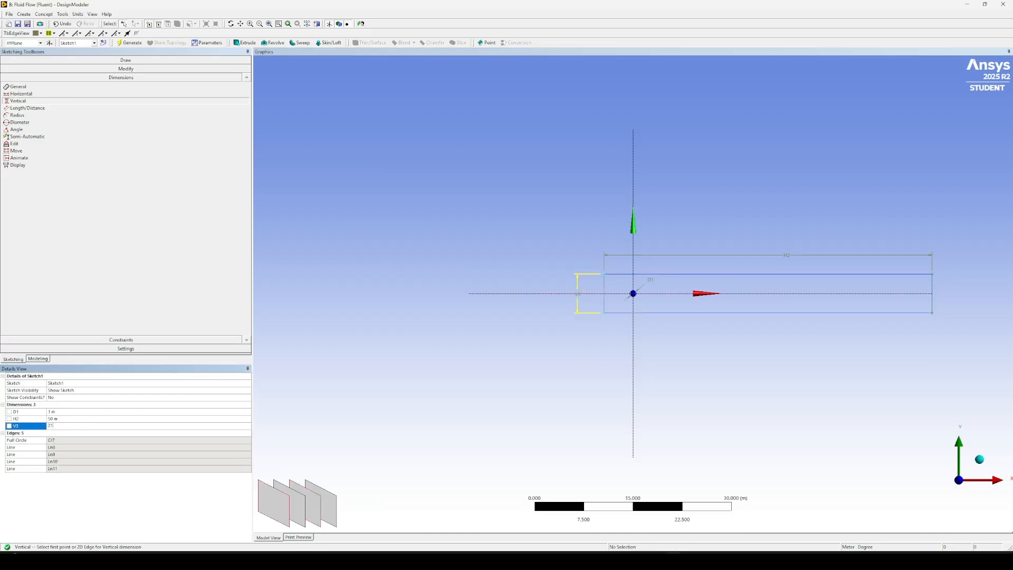
pyautogui.press('Return')
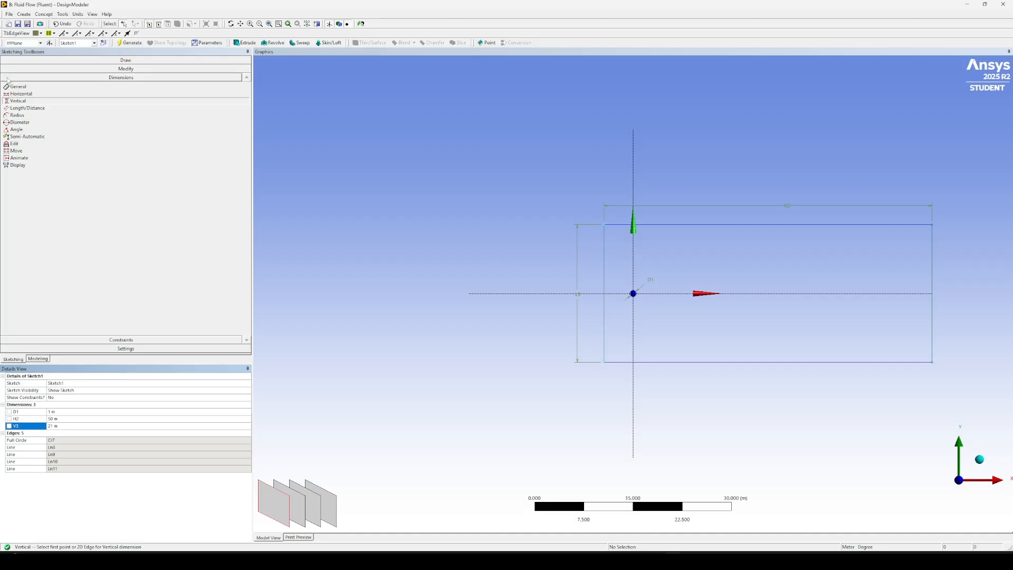
# Add a length dimension from the rectangle's inlet-side edge to the Y axis and set it to 10 m.
pyautogui.click(28, 108)
pyautogui.scroll(1, 566, 295)
pyautogui.scroll(2, 566, 296)
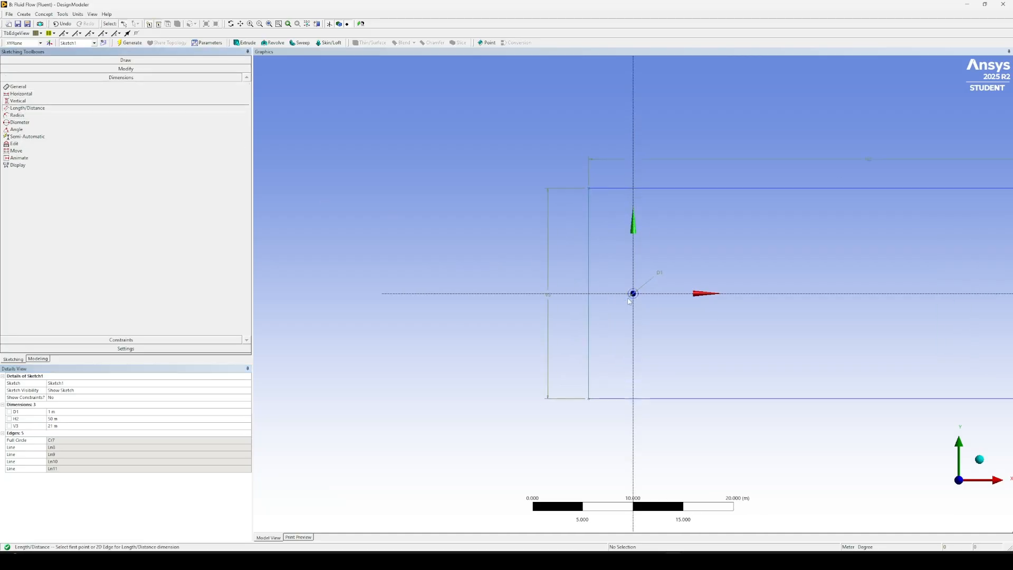
pyautogui.click(576, 272)
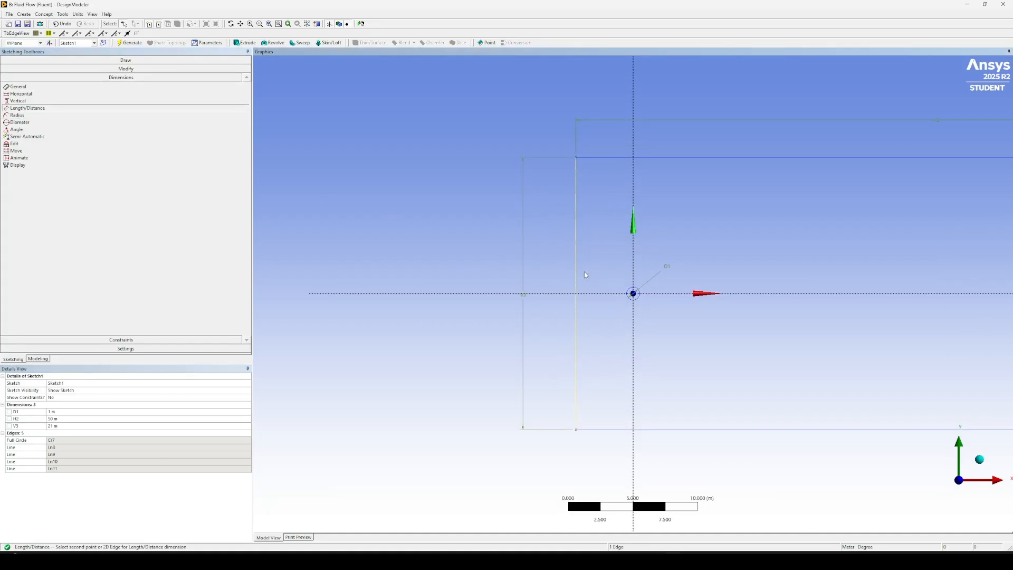
pyautogui.click(634, 294)
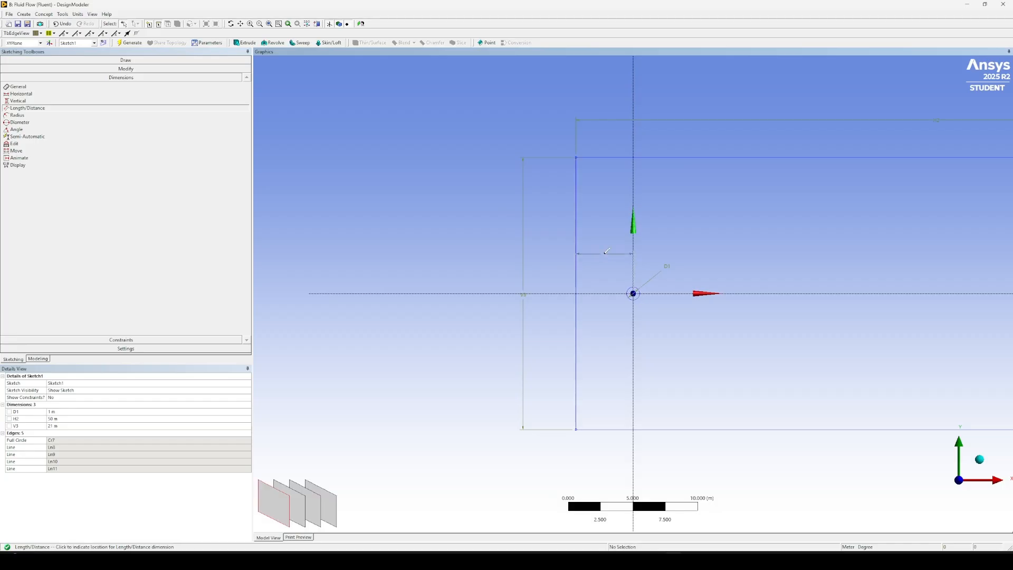
pyautogui.click(595, 144)
pyautogui.click(66, 426)
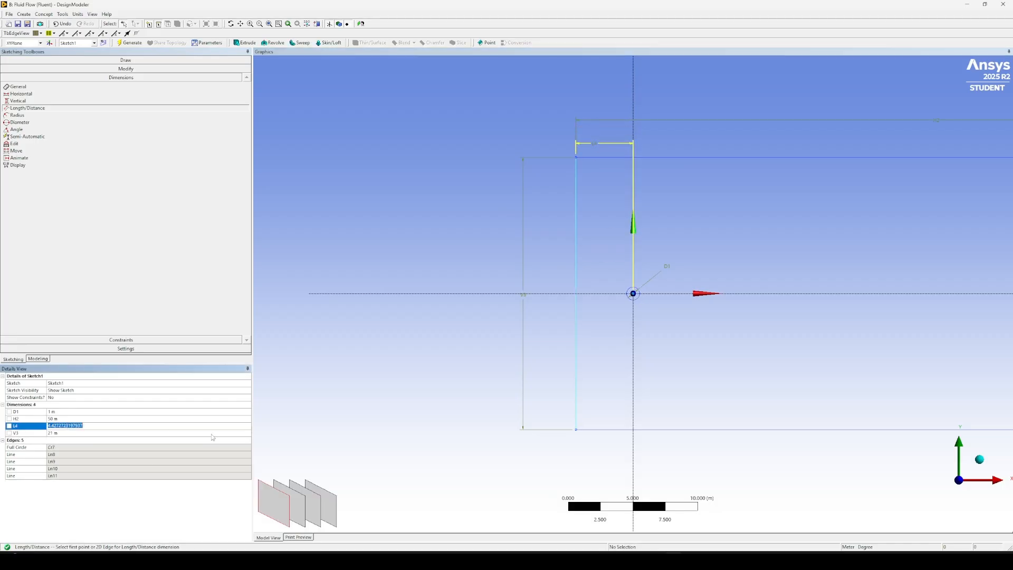
pyautogui.write('10')
pyautogui.press('Return')
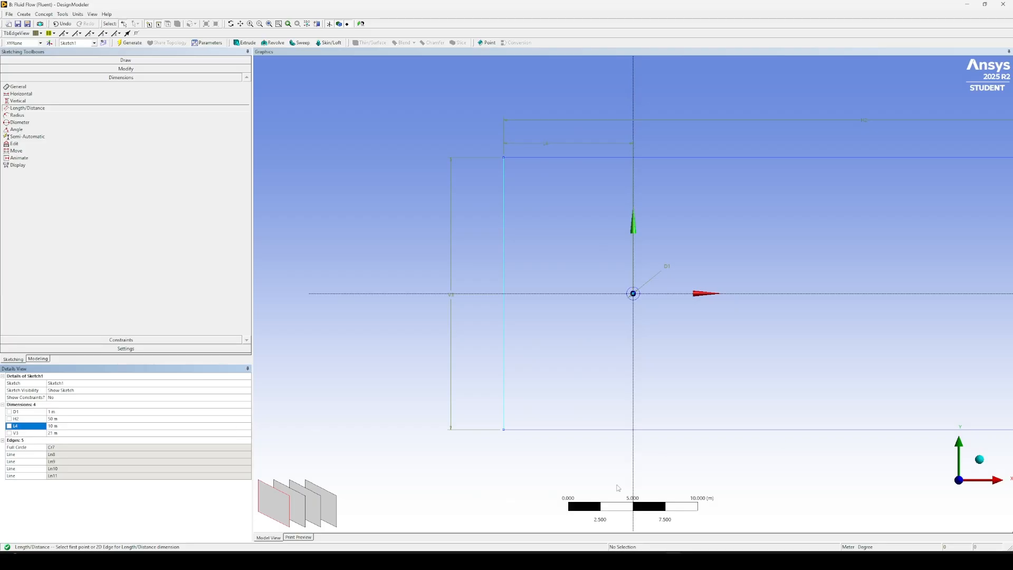
pyautogui.scroll(-4, 708, 430)
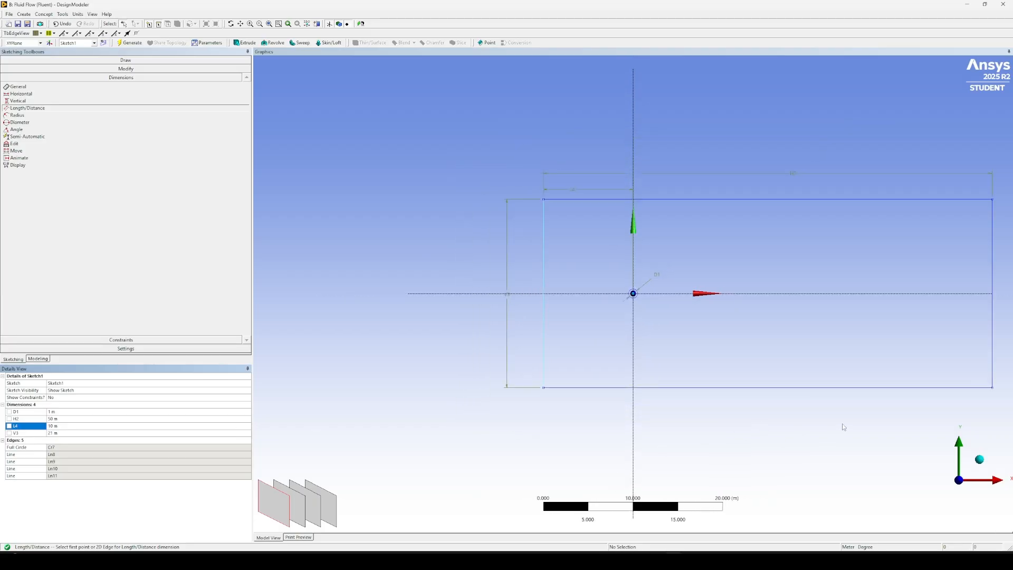
pyautogui.scroll(-1, 831, 424)
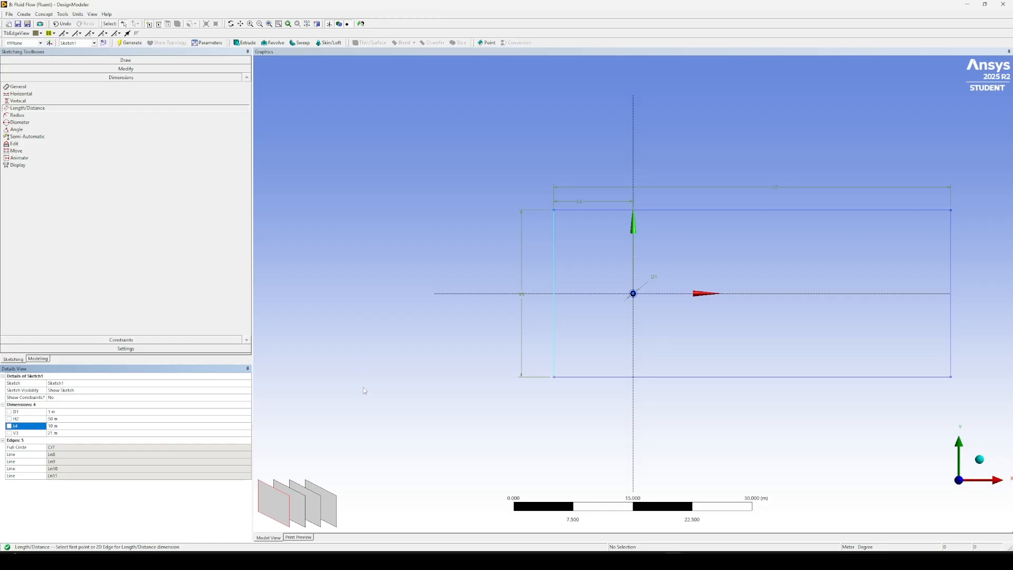
# Create a surface from Sketch1 on the XY plane with the Add Material operation and generate it.
pyautogui.click(42, 14)
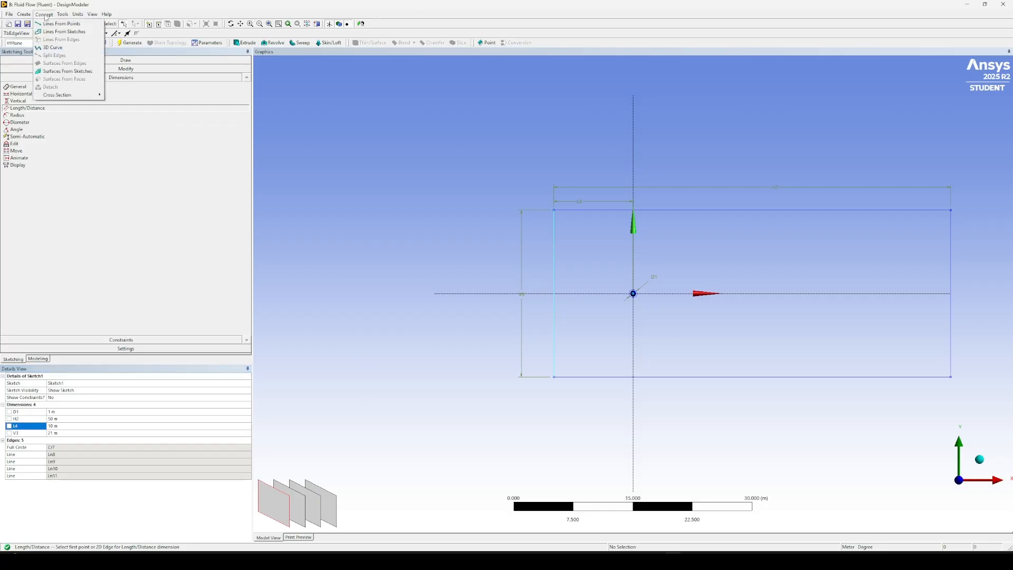
pyautogui.click(58, 72)
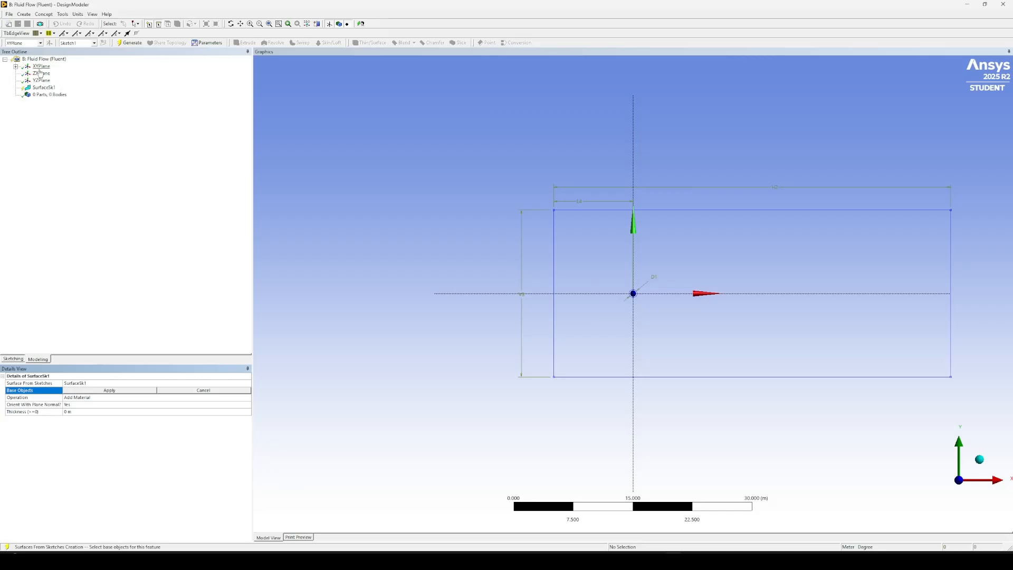
pyautogui.click(15, 66)
pyautogui.click(51, 73)
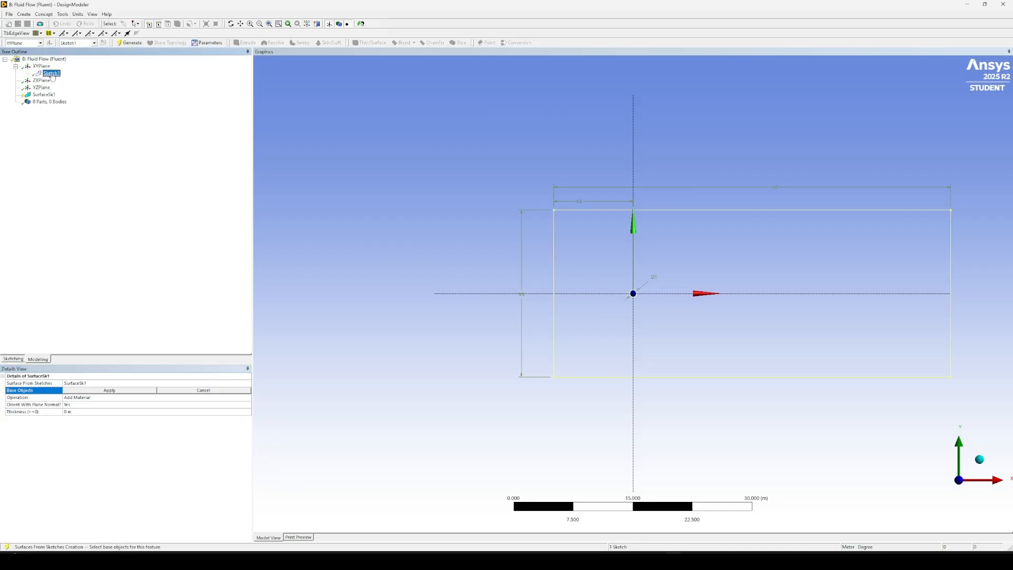
pyautogui.click(121, 385)
pyautogui.click(122, 391)
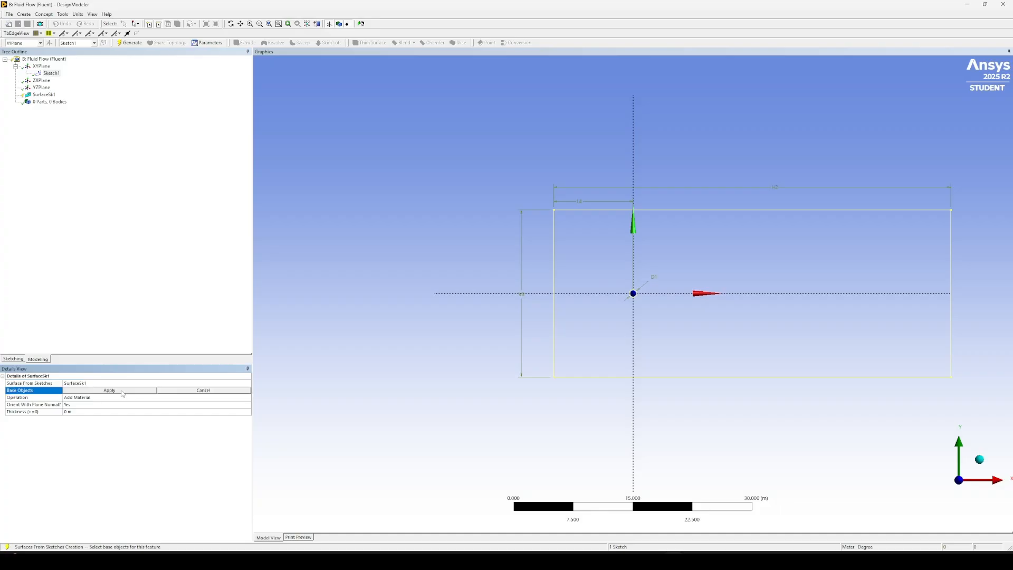
pyautogui.click(122, 391)
pyautogui.click(129, 42)
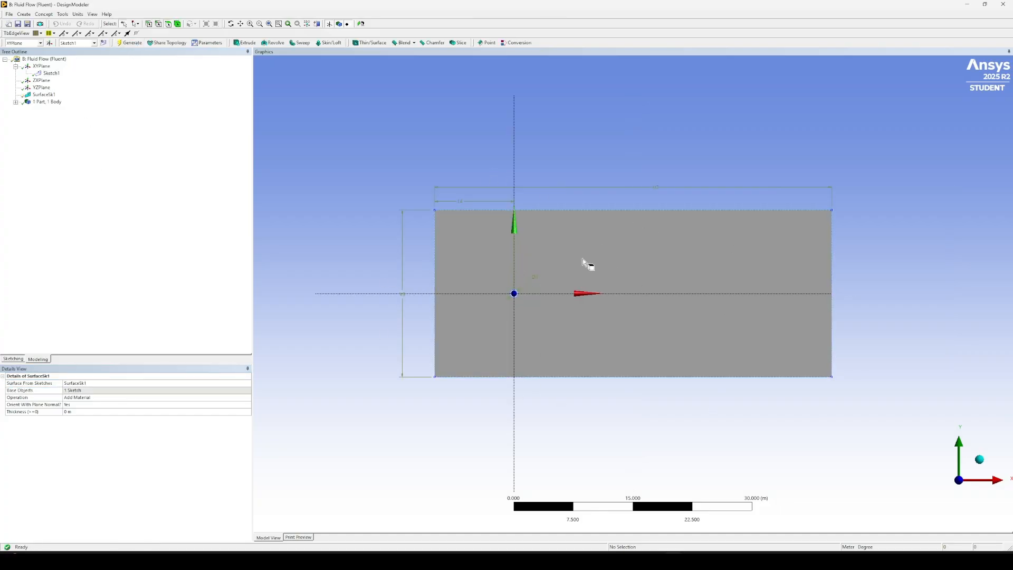
pyautogui.scroll(5, 520, 308)
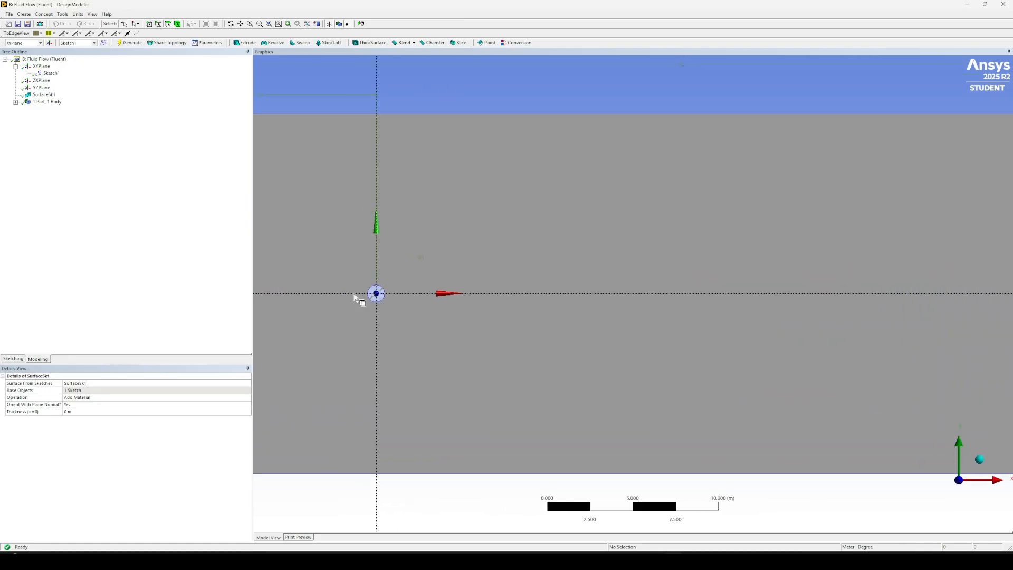
pyautogui.scroll(-2, 425, 301)
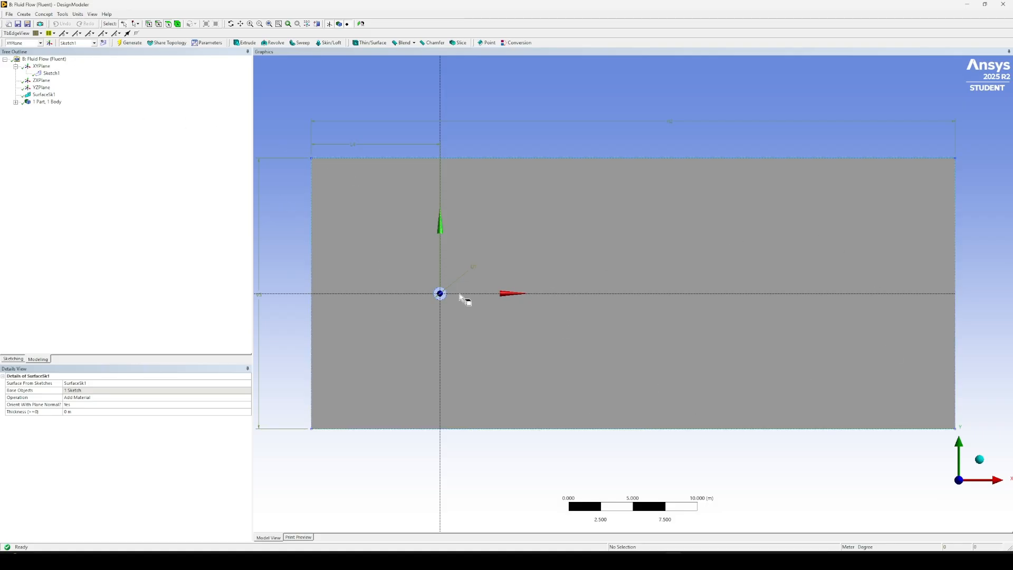
# Leave DesignModeler and open the Fluid Flow (Fluent) system's mesh in Ansys Meshing, with the whole domain in view.
pyautogui.click(967, 5)
pyautogui.doubleClick(151, 195)
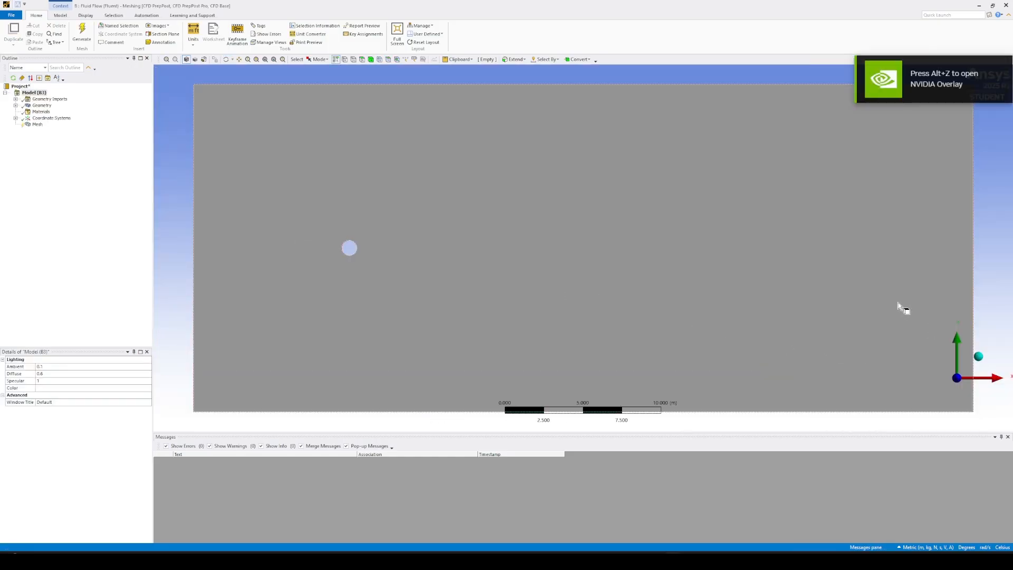
pyautogui.scroll(-1, 621, 276)
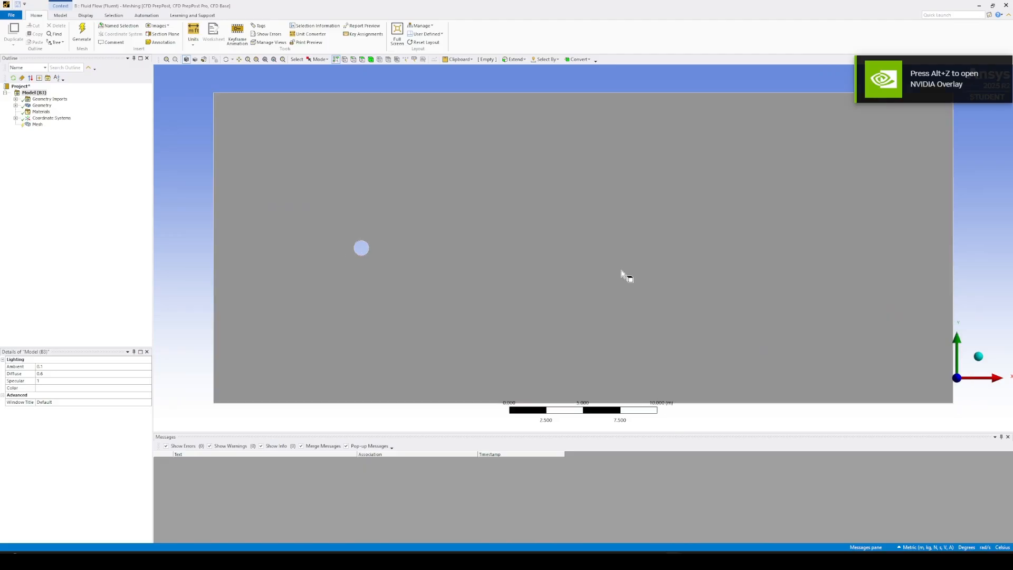
pyautogui.scroll(-1, 523, 258)
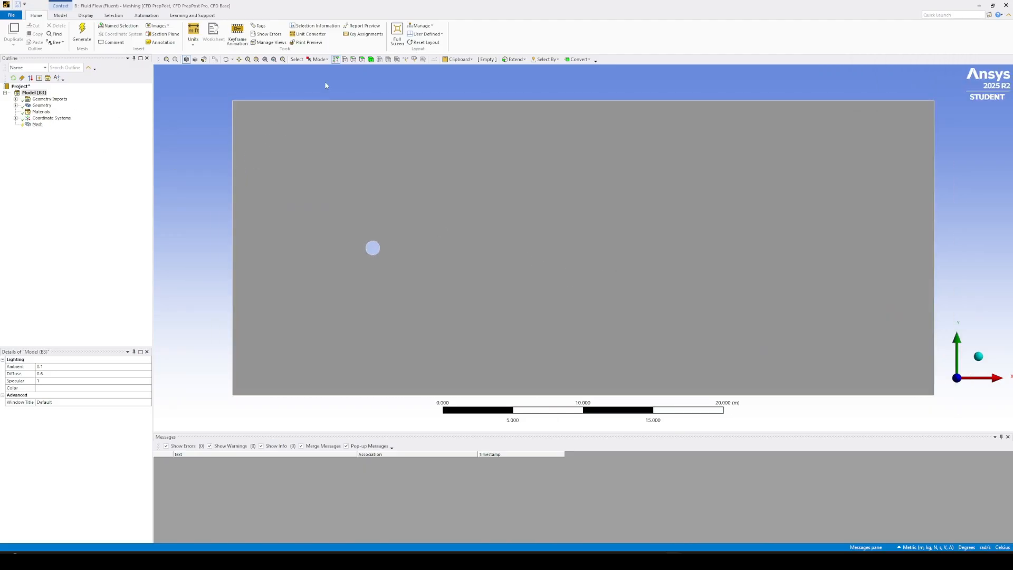
# Create a named selection "inlet" from the domain's vertical edge nearest the circle.
pyautogui.click(352, 59)
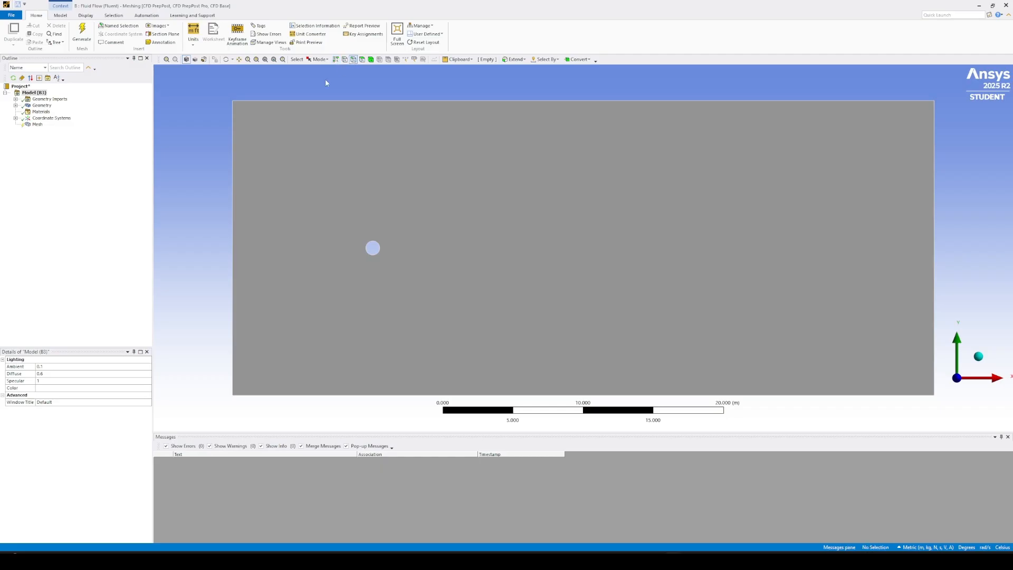
pyautogui.click(234, 140)
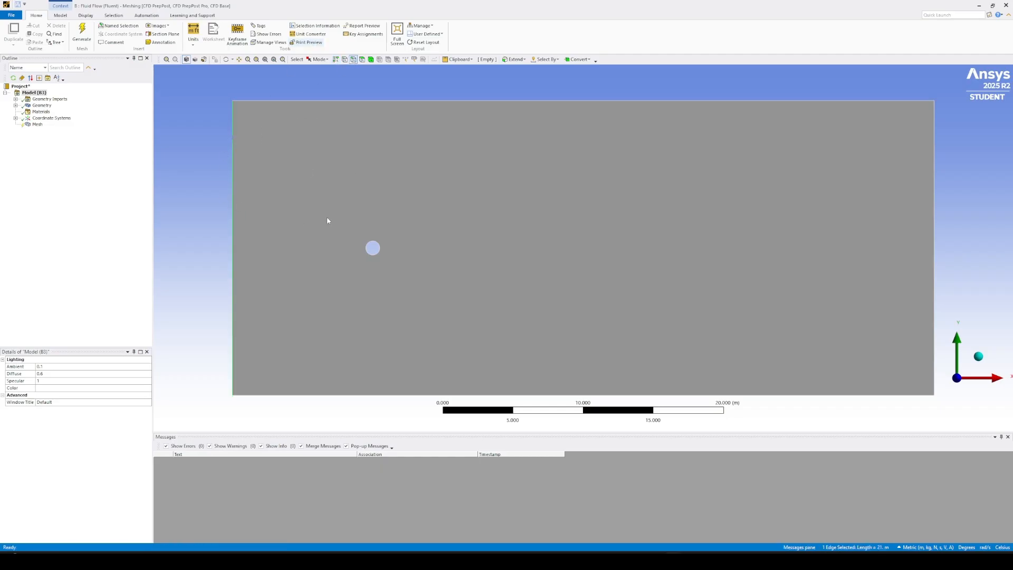
pyautogui.press('n')
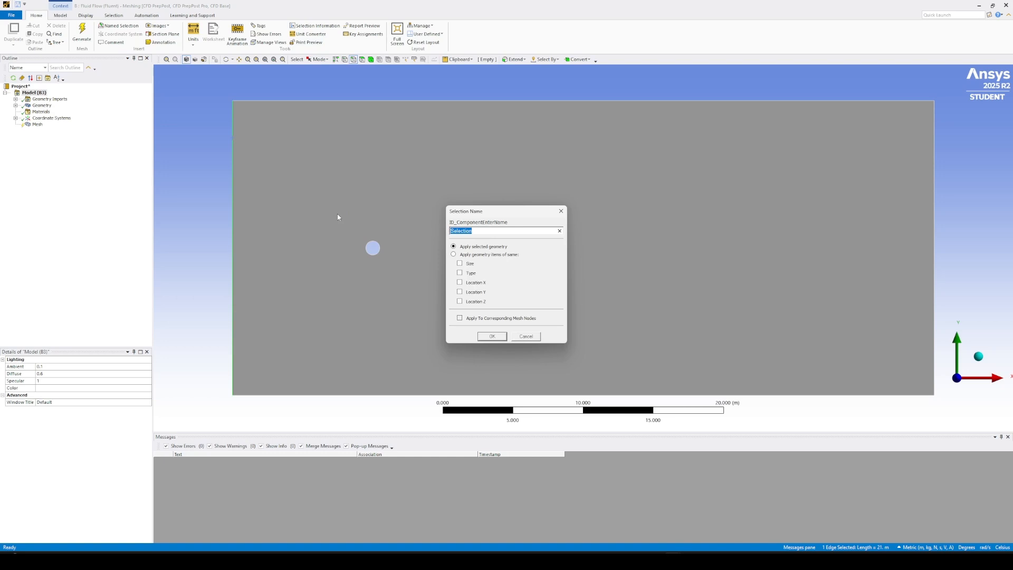
pyautogui.write('inlet')
pyautogui.click(493, 337)
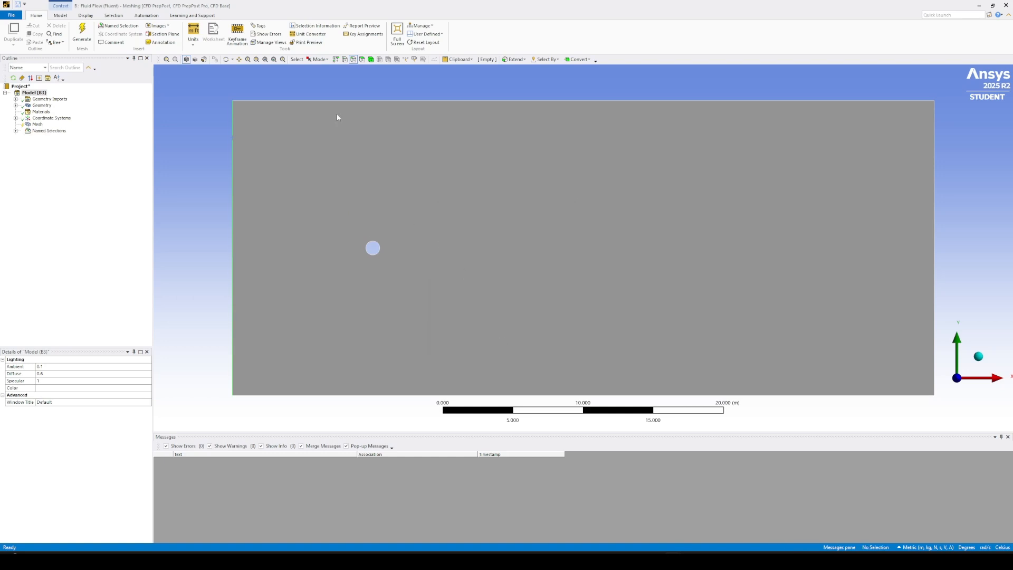
# Create a named selection for the walls from the domain's two long horizontal edges.
pyautogui.click(364, 100)
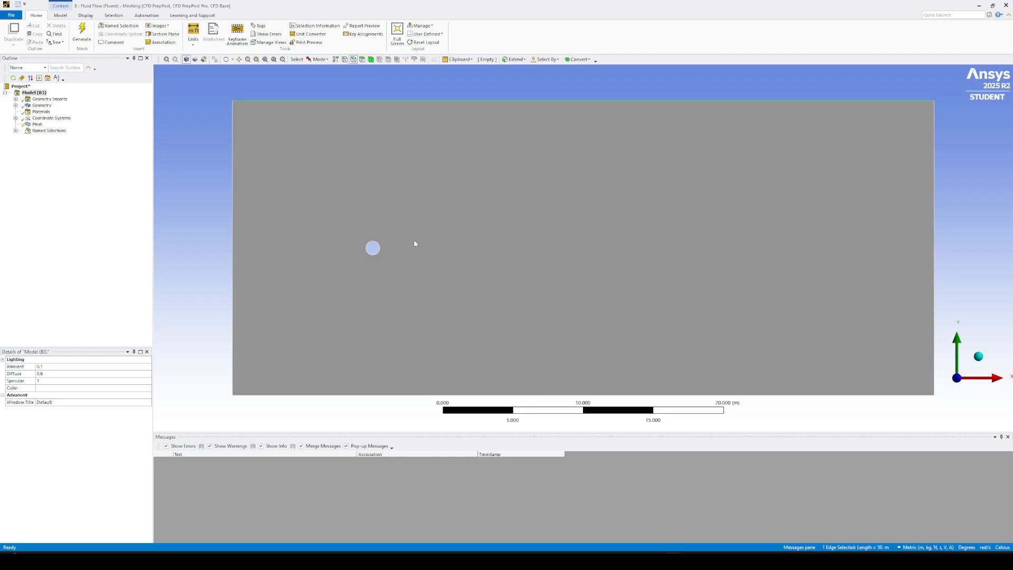
pyautogui.keyDown('ctrl'); pyautogui.click(410, 395); pyautogui.keyUp('ctrl')
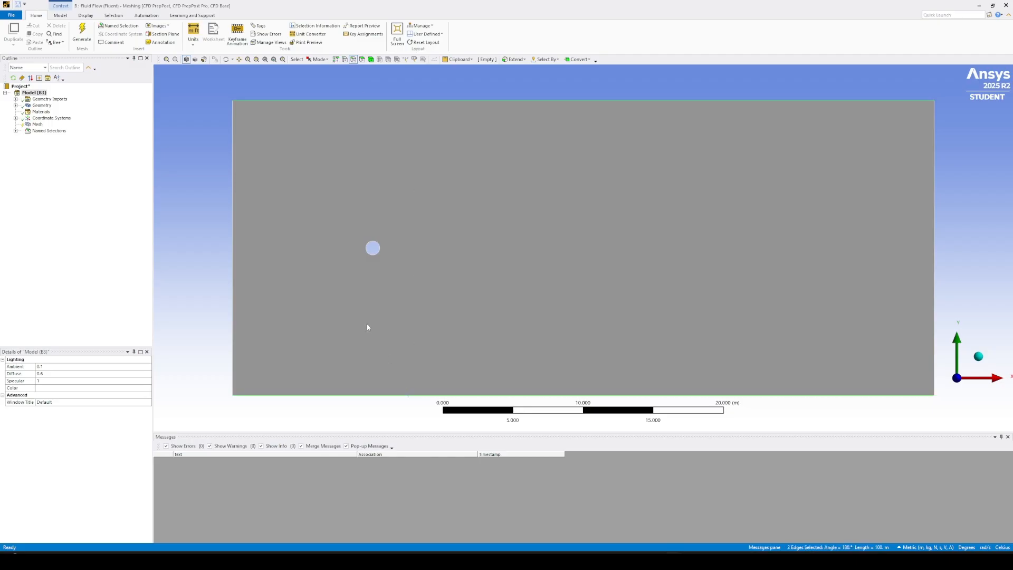
pyautogui.write('n')
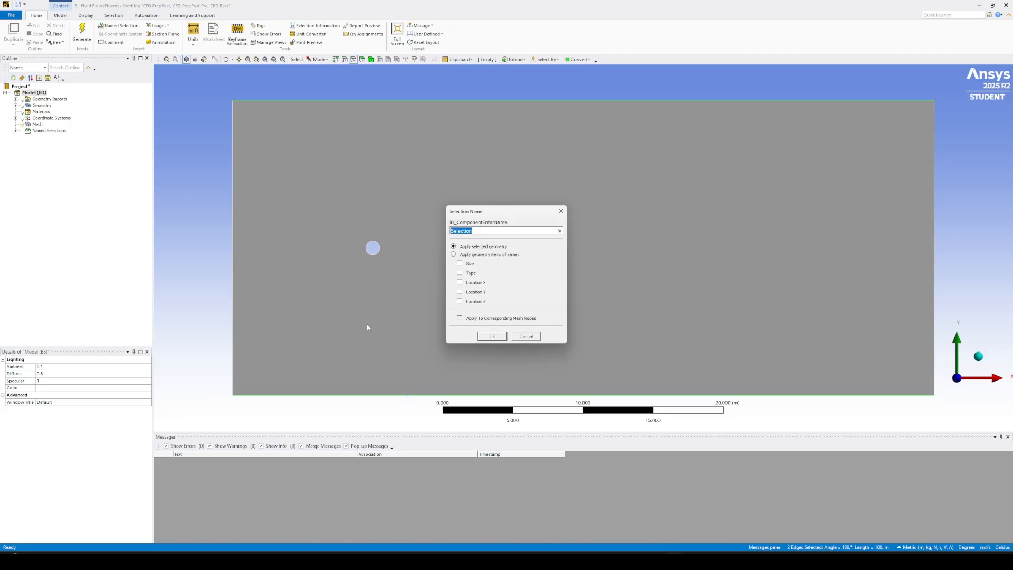
pyautogui.write('walls')
pyautogui.press('Return')
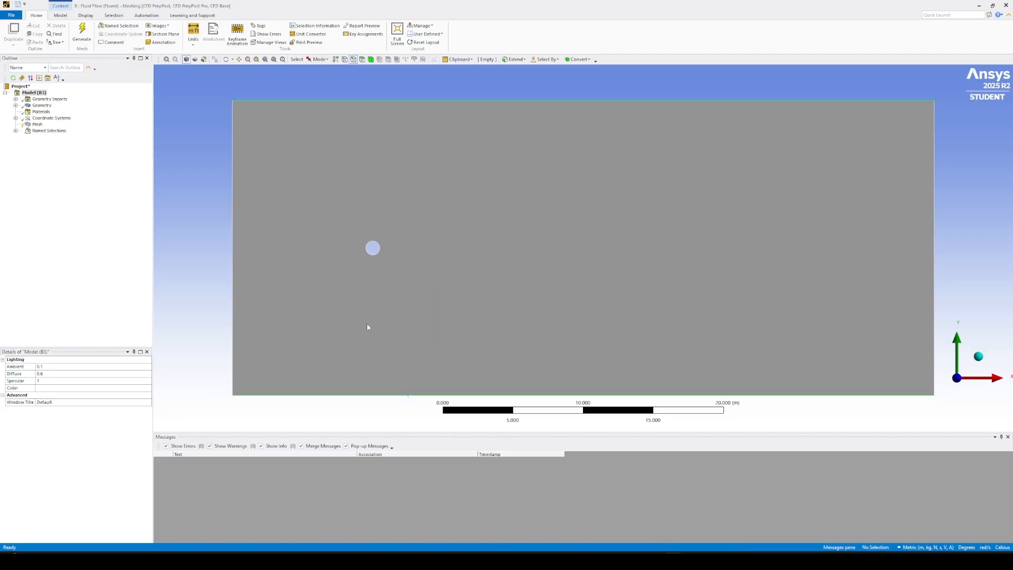
# Create a named selection "outlet" from the domain's vertical edge farthest from the circle.
pyautogui.click(935, 193)
pyautogui.write('no')
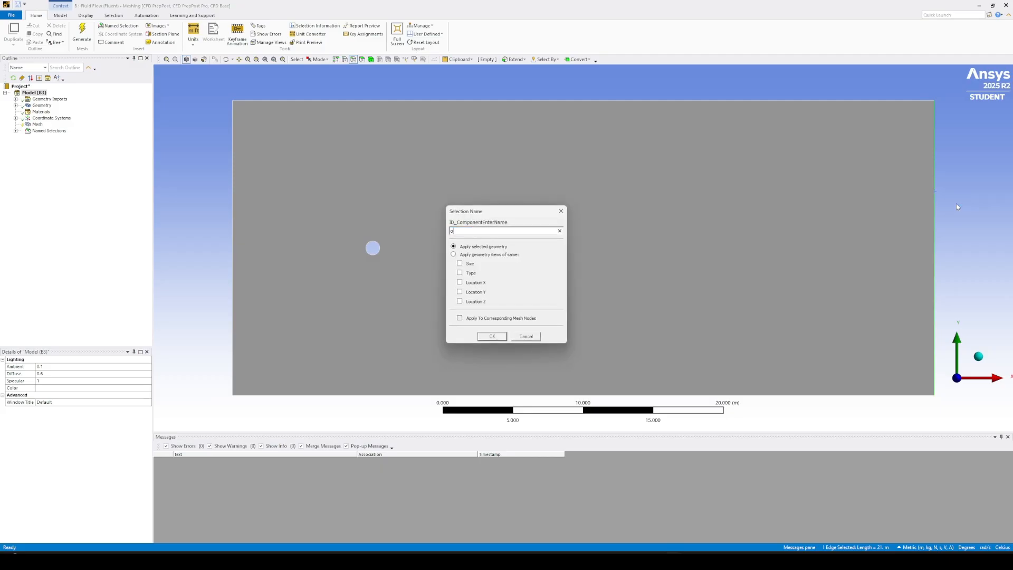
pyautogui.click(487, 337)
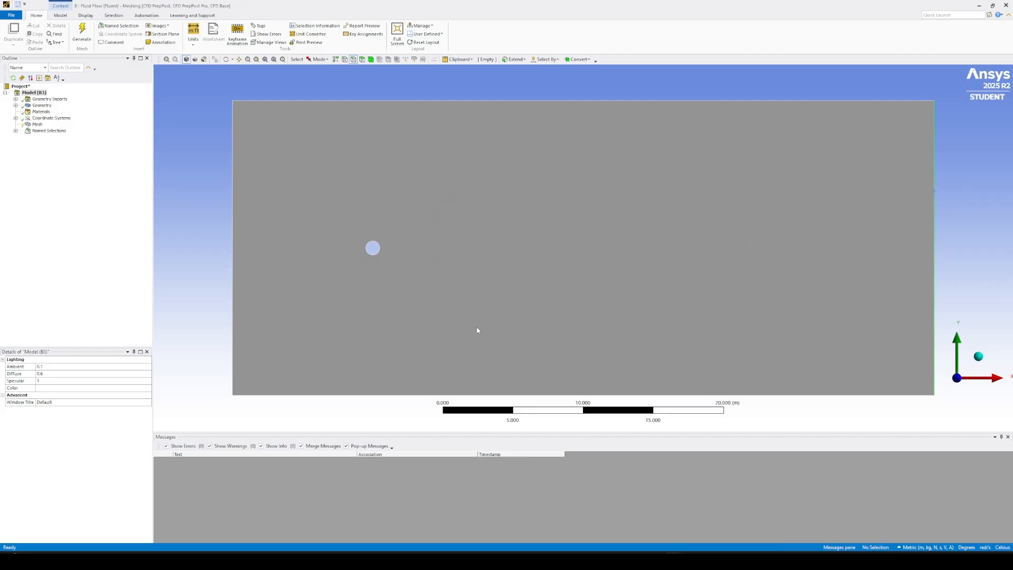
# Create a named selection for the cylinder from the circle's edge.
pyautogui.click(378, 247)
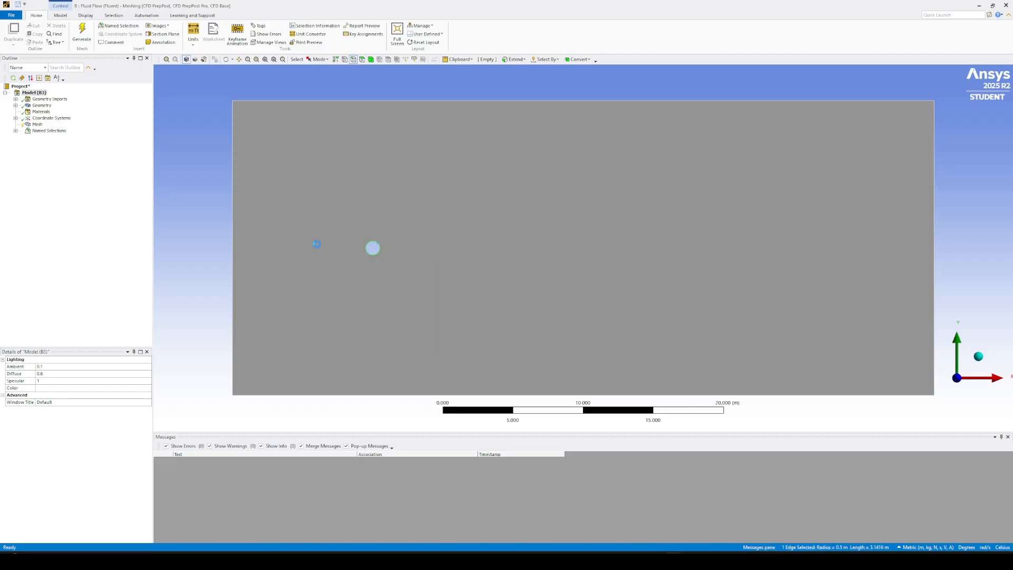
pyautogui.write('n')
pyautogui.write('cyl')
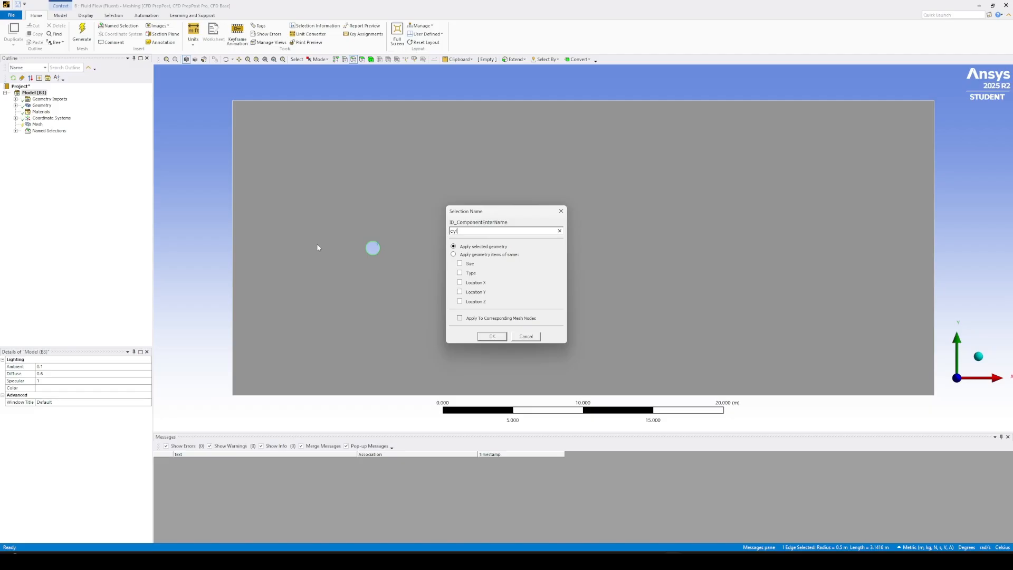
pyautogui.press('Return')
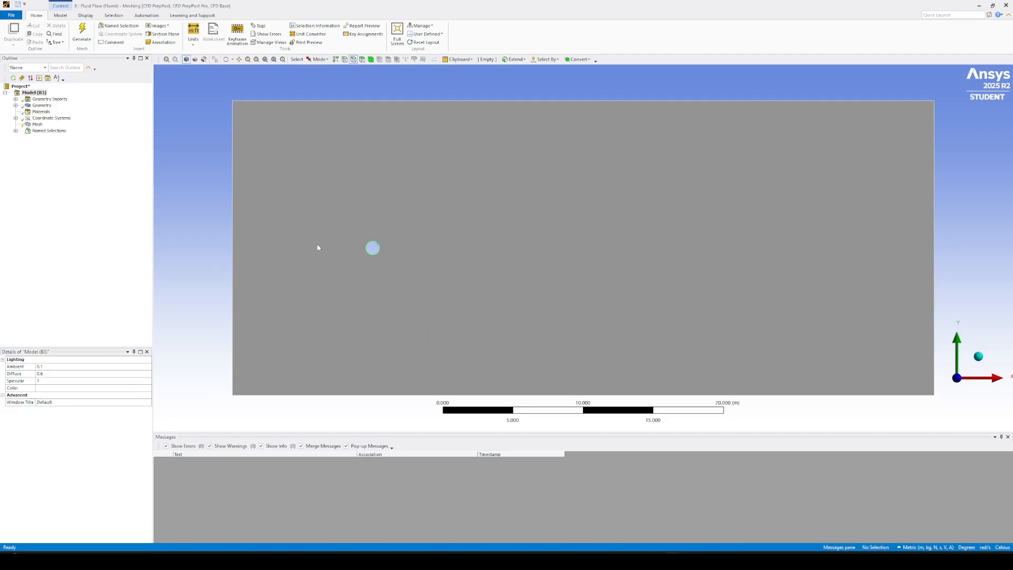
# Create a named selection for the flow region from the whole surface face.
pyautogui.click(362, 59)
pyautogui.click(364, 149)
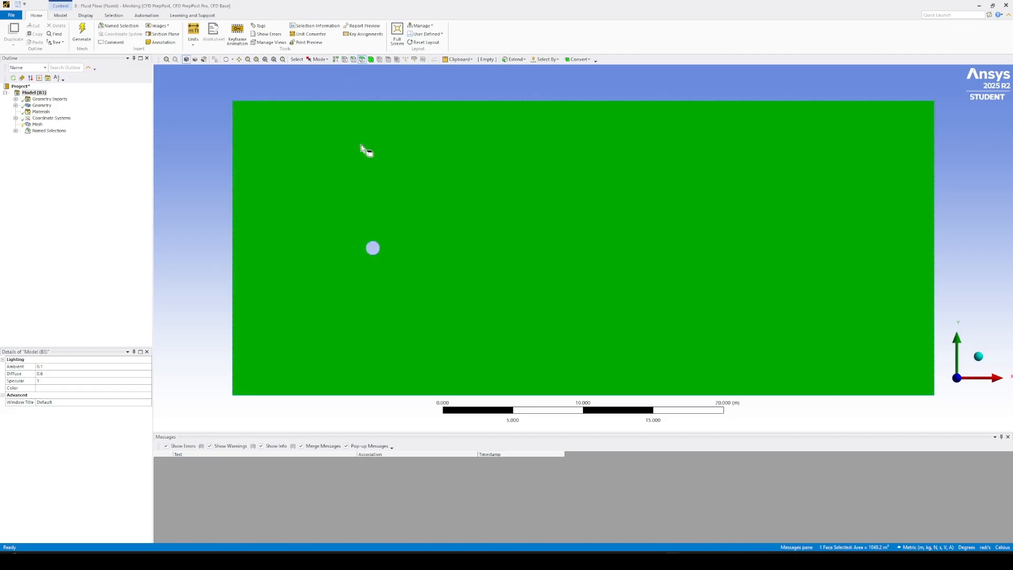
pyautogui.write('n')
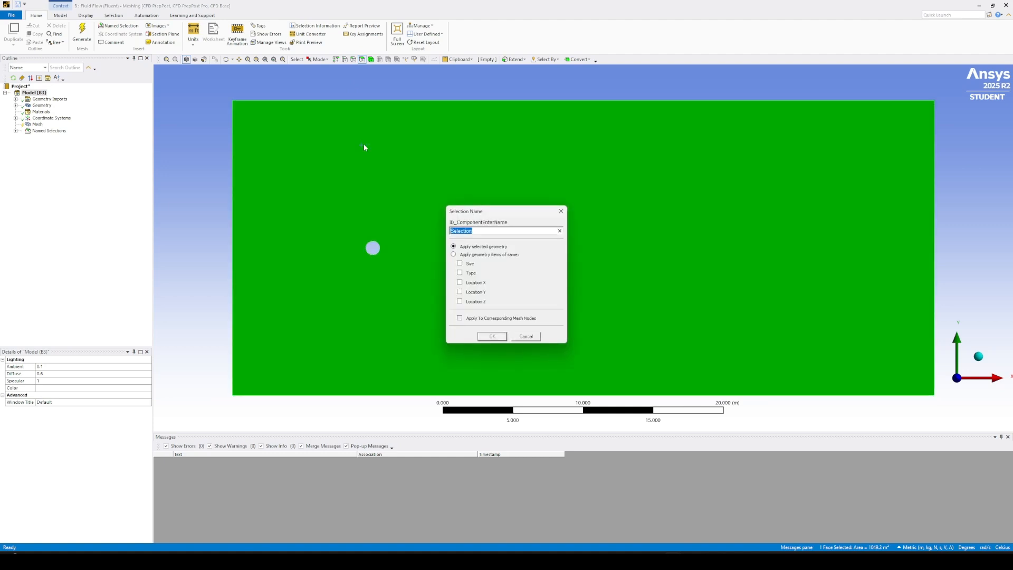
pyautogui.write('fluid')
pyautogui.press('BackSpace')
pyautogui.press('BackSpace')
pyautogui.write('ow')
pyautogui.click(495, 338)
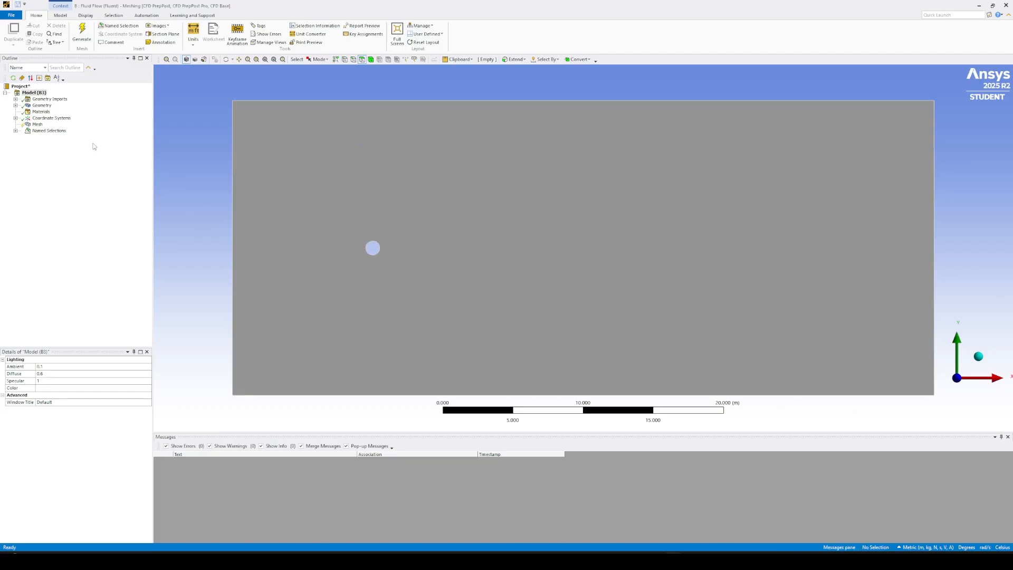
pyautogui.click(15, 131)
pyautogui.click(16, 131)
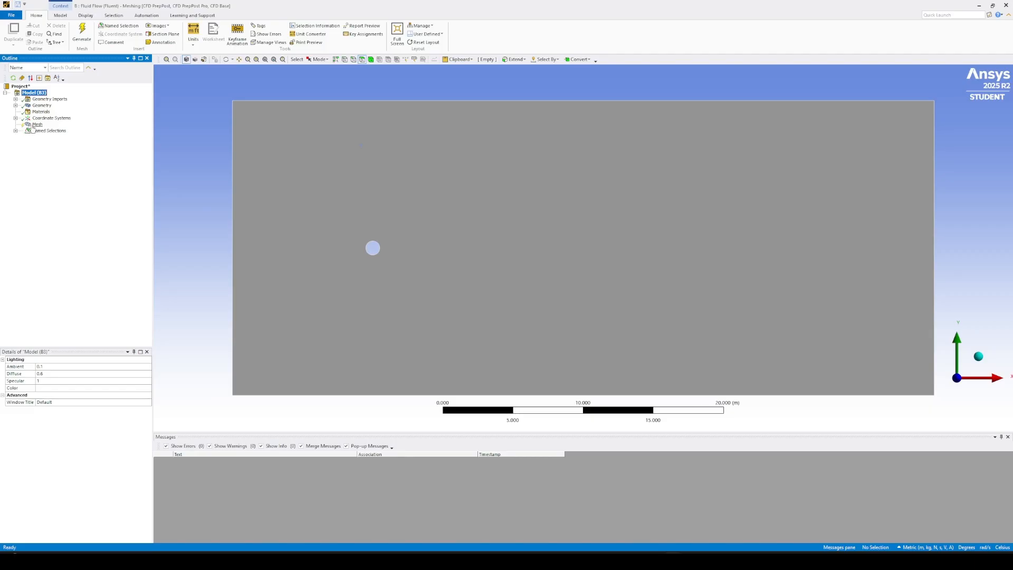
# Add a mesh method to the mesh and scope it to the rectangular surface body.
pyautogui.click(38, 125)
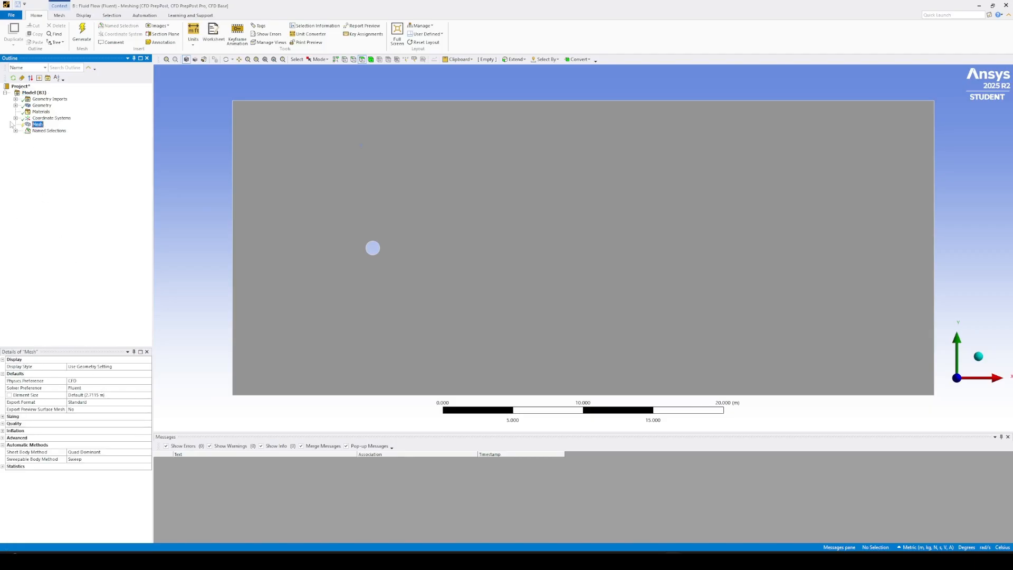
pyautogui.rightClick(35, 124)
pyautogui.moveTo(74, 130)
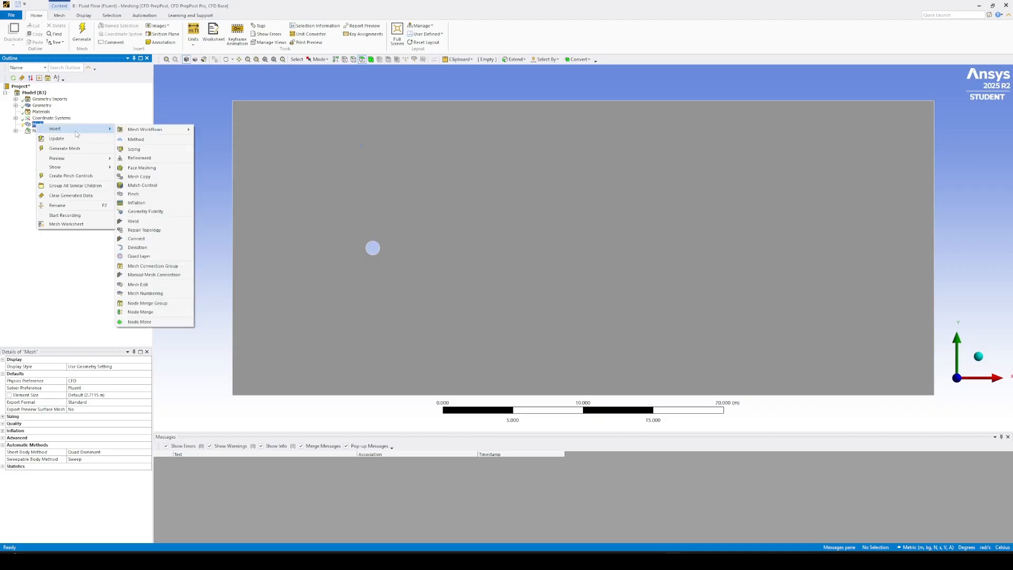
pyautogui.click(136, 139)
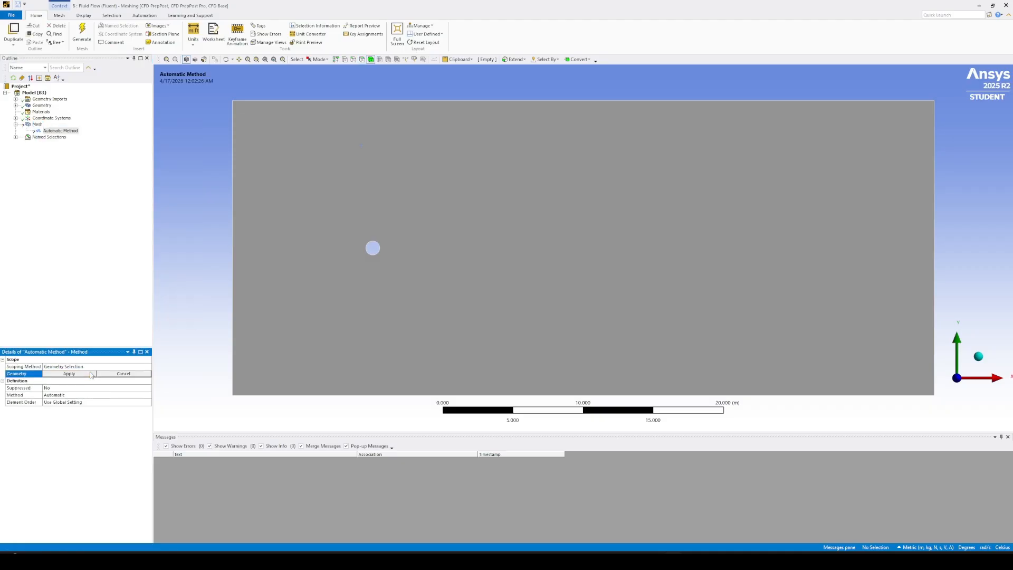
pyautogui.click(332, 309)
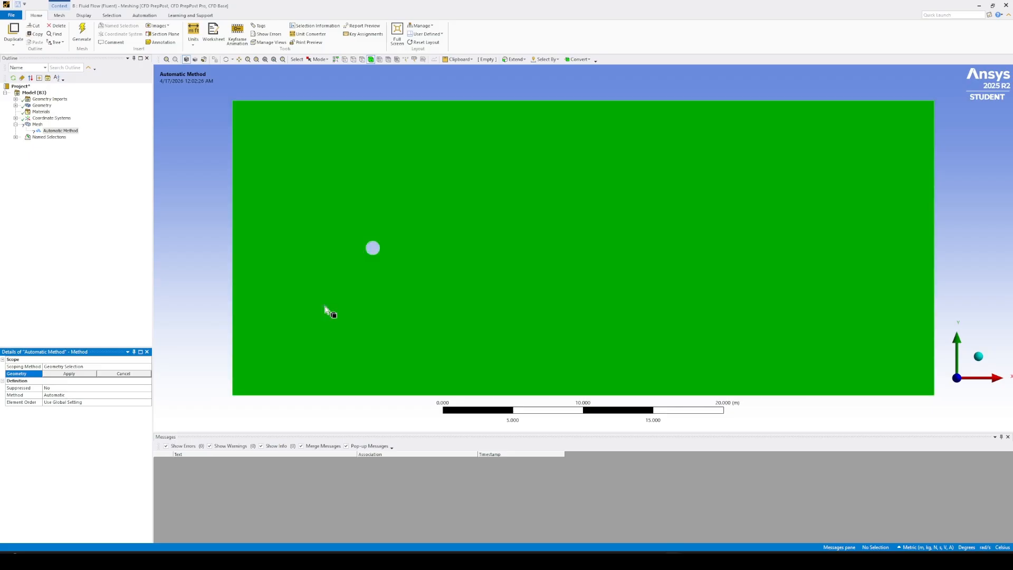
pyautogui.click(77, 374)
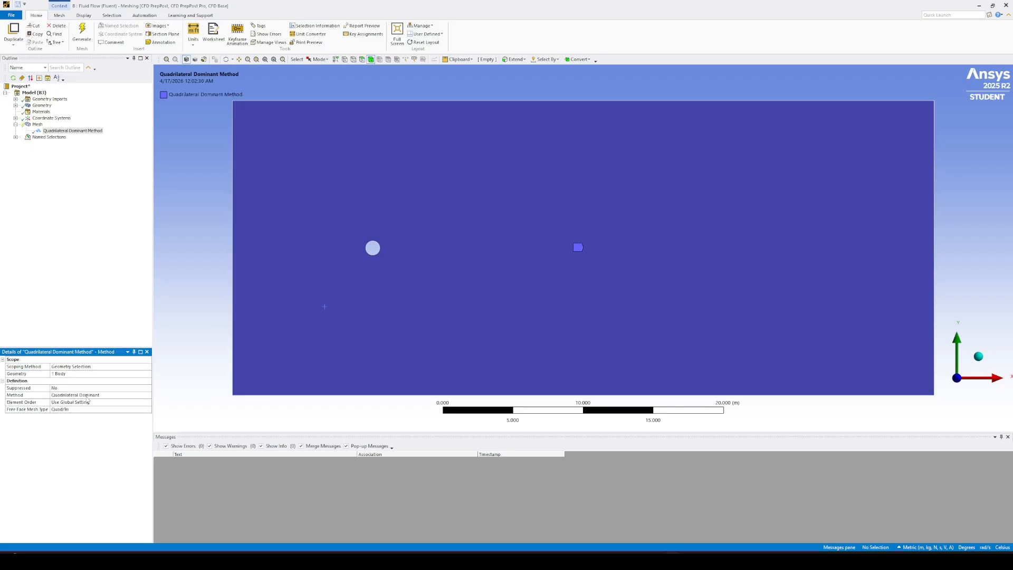
# Set the surface body's mesh method to Triangles.
pyautogui.click(87, 395)
pyautogui.click(148, 395)
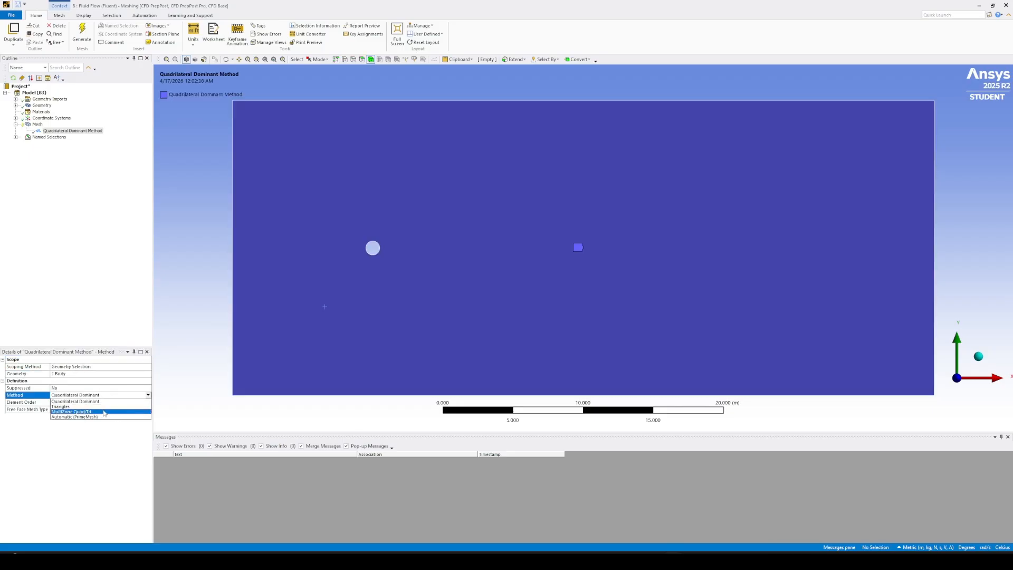
pyautogui.click(103, 402)
pyautogui.click(143, 394)
pyautogui.click(147, 396)
pyautogui.click(113, 407)
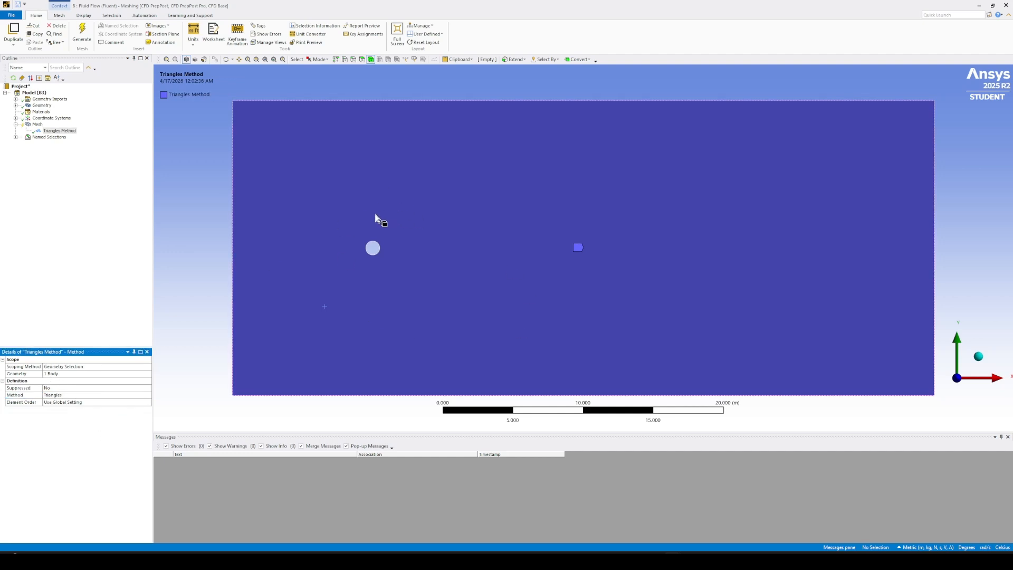
# Add a mesh sizing control scoped to the circle's edge.
pyautogui.rightClick(37, 125)
pyautogui.moveTo(81, 133)
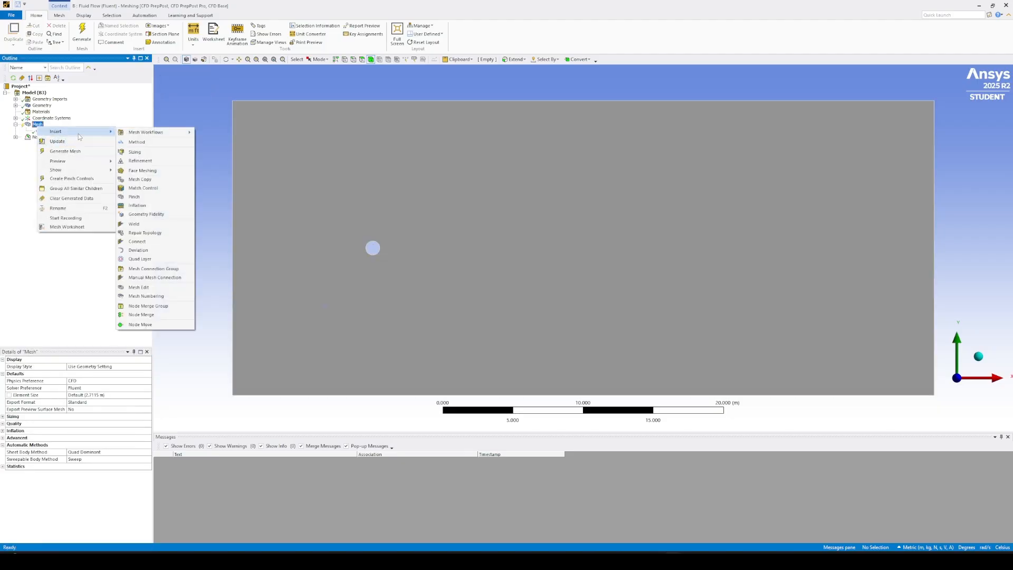
pyautogui.click(136, 152)
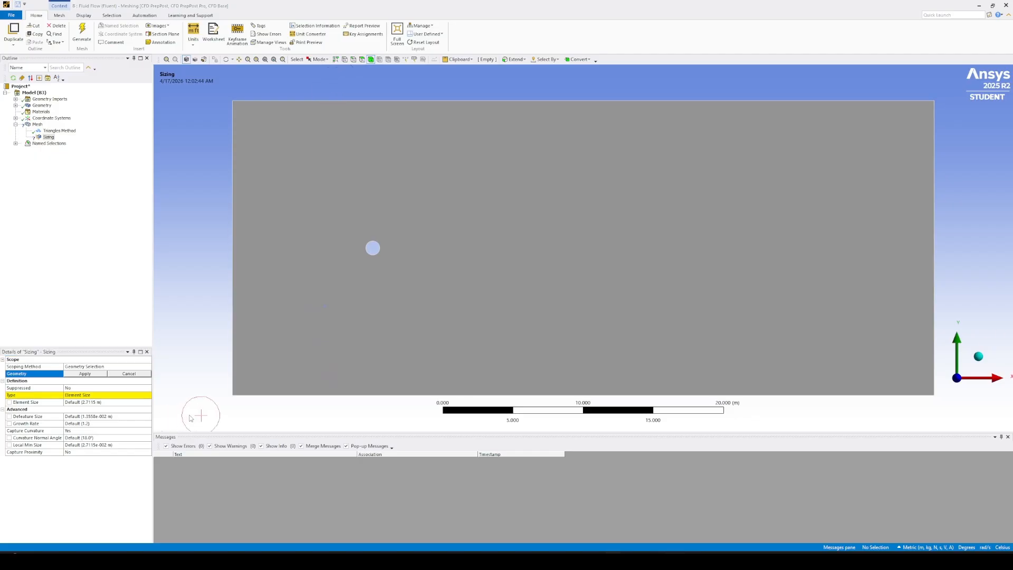
pyautogui.click(353, 59)
pyautogui.click(378, 246)
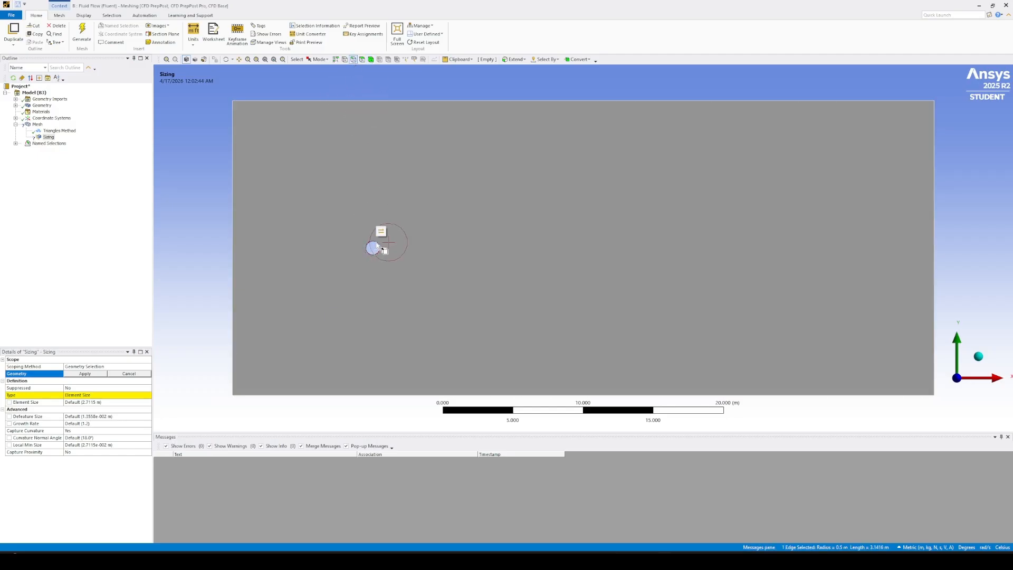
pyautogui.click(93, 374)
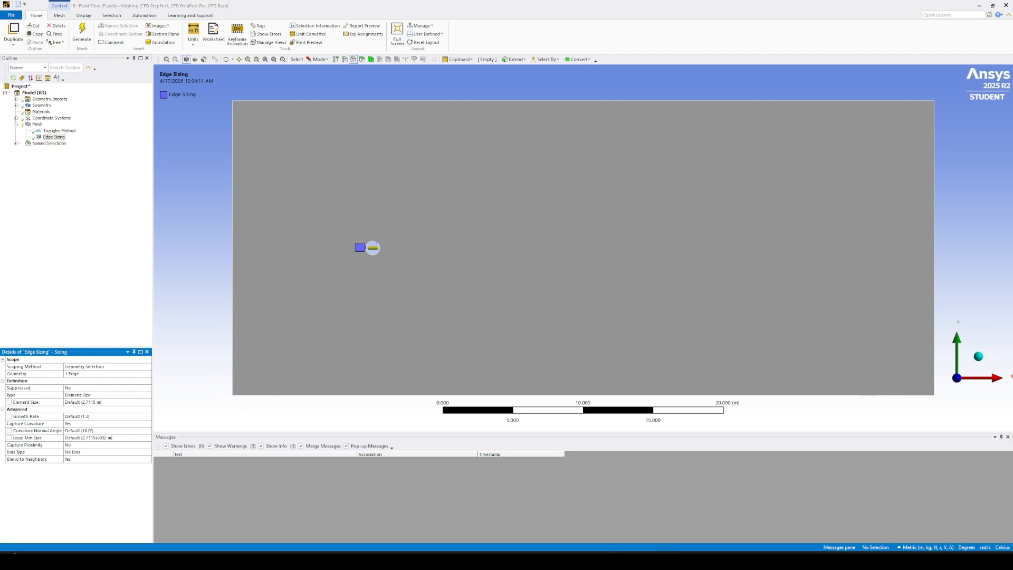
pyautogui.click(419, 367)
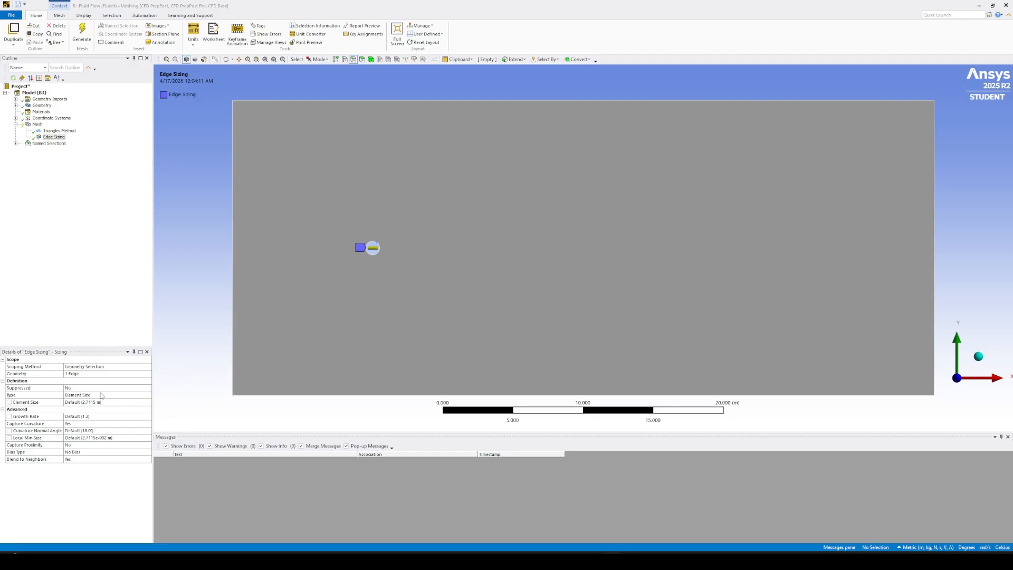
# Define the circle's edge sizing by Number of Divisions, with 200 divisions.
pyautogui.doubleClick(133, 395)
pyautogui.click(148, 395)
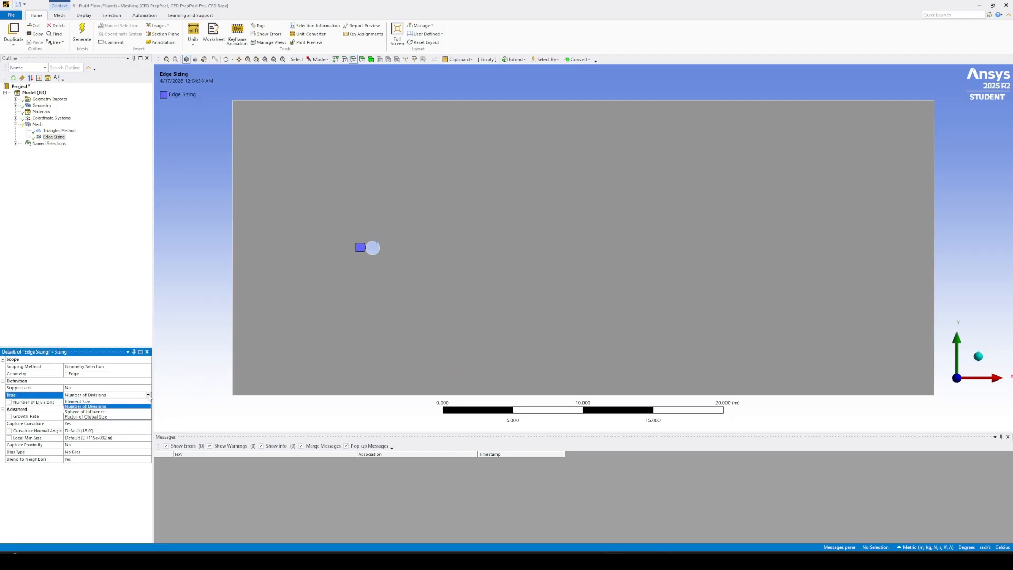
pyautogui.click(132, 407)
pyautogui.click(101, 403)
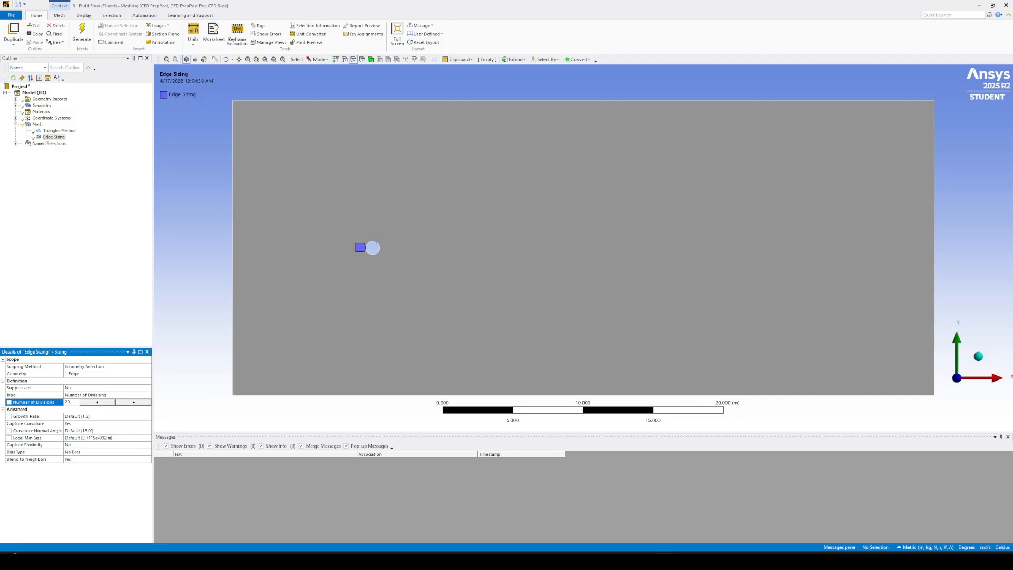
pyautogui.write('200')
pyautogui.click(2, 190)
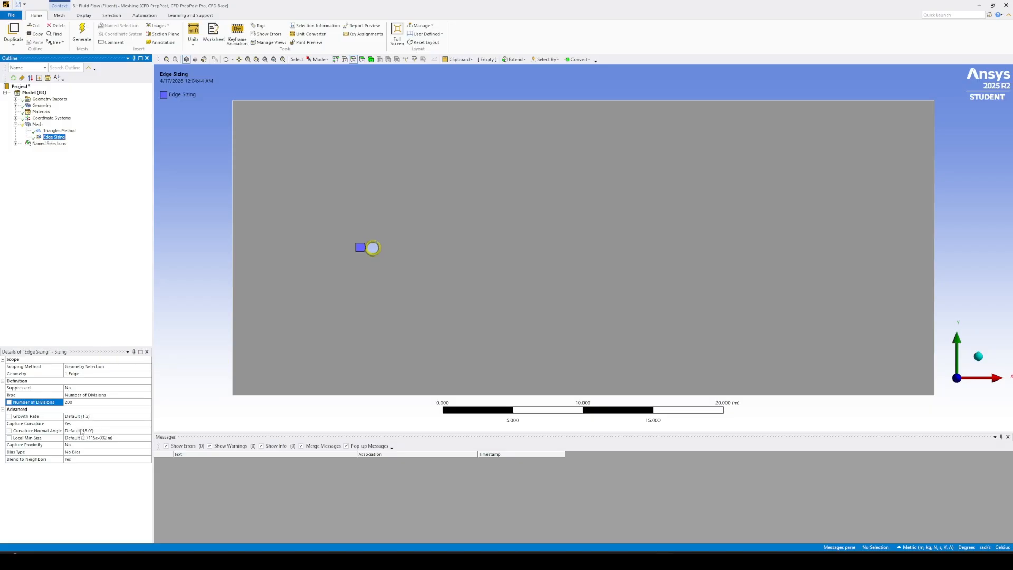
# Turn off Capture Curvature for the circle's edge sizing and set its behavior to Hard.
pyautogui.click(114, 424)
pyautogui.click(148, 424)
pyautogui.click(118, 435)
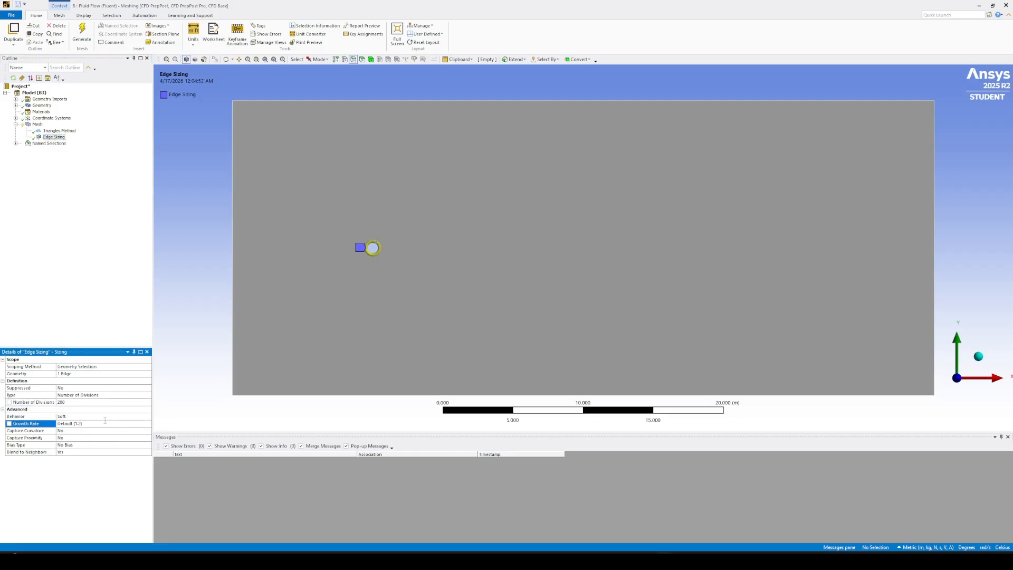
pyautogui.click(98, 416)
pyautogui.click(148, 417)
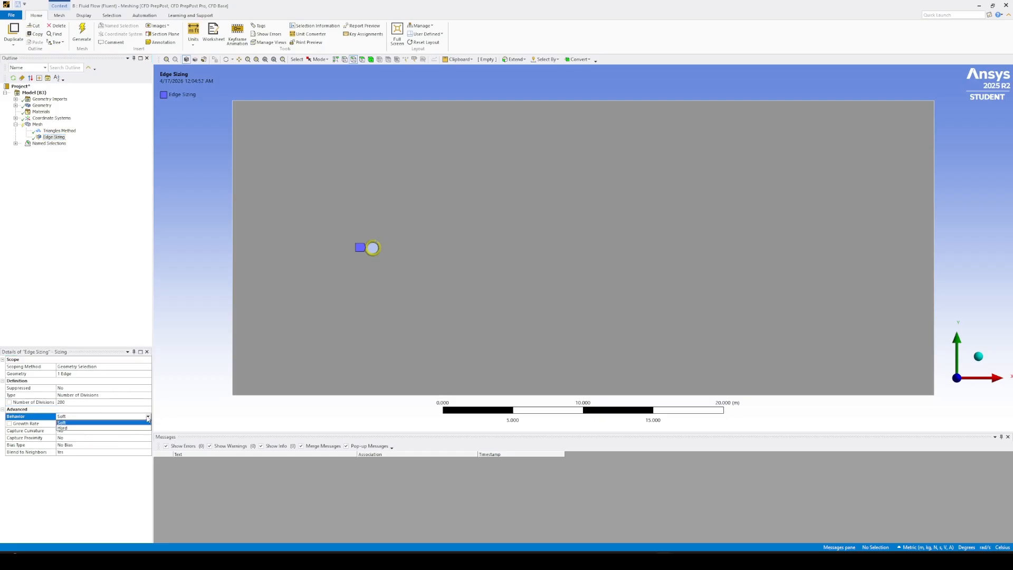
pyautogui.click(88, 427)
pyautogui.click(72, 249)
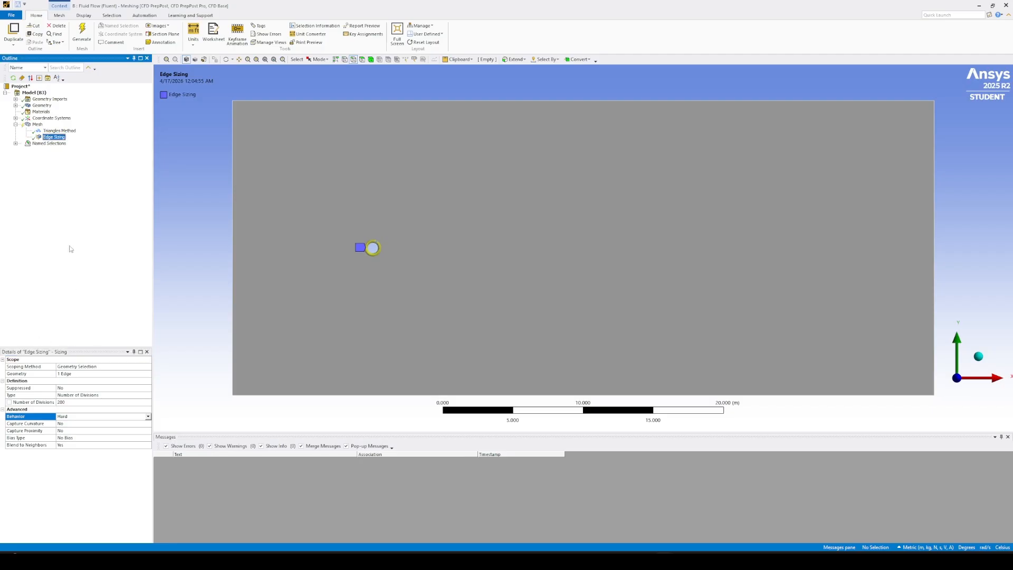
# Set the global mesh element size to 0.05 m.
pyautogui.click(37, 125)
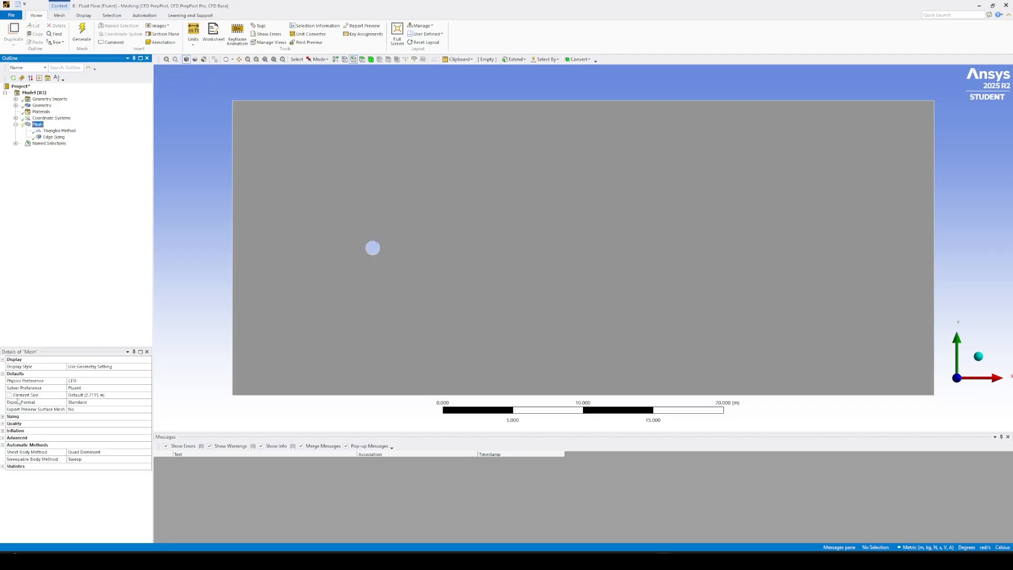
pyautogui.click(98, 396)
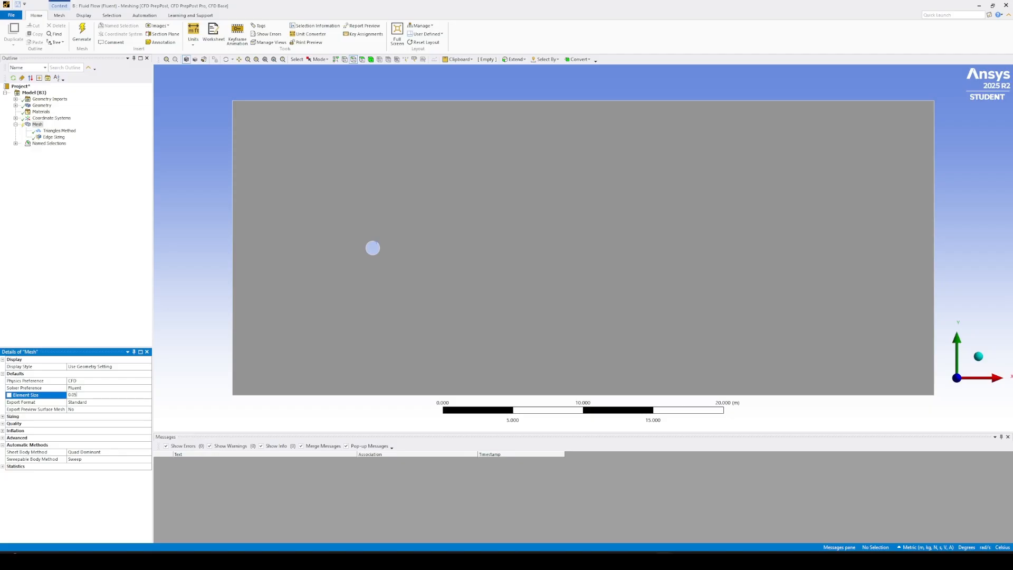
pyautogui.click(63, 246)
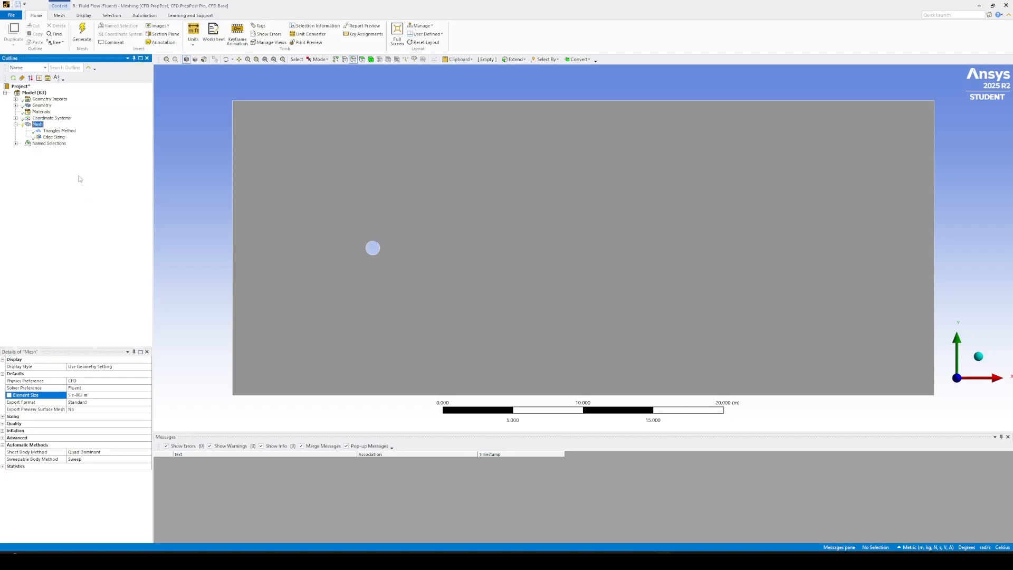
# Add an inflation control scoped to the surface face, with the circle's edge as its boundary.
pyautogui.rightClick(45, 125)
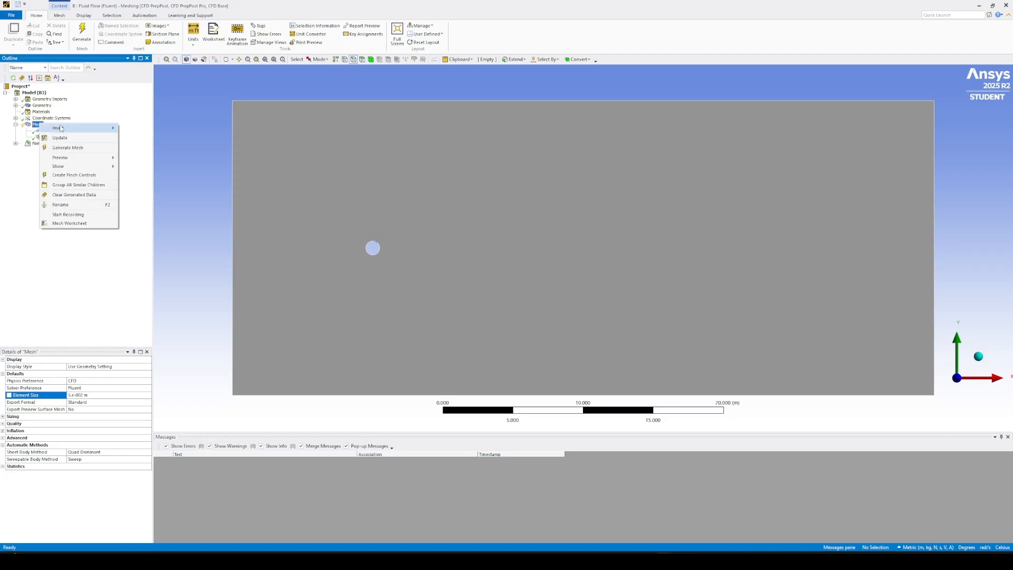
pyautogui.moveTo(73, 128)
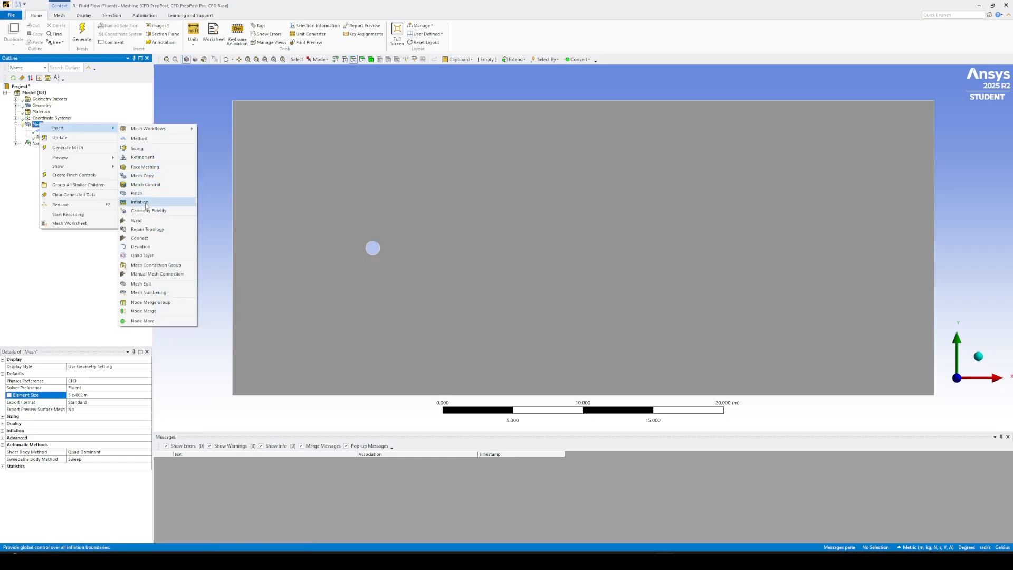
pyautogui.rightClick(77, 281)
pyautogui.moveTo(113, 285)
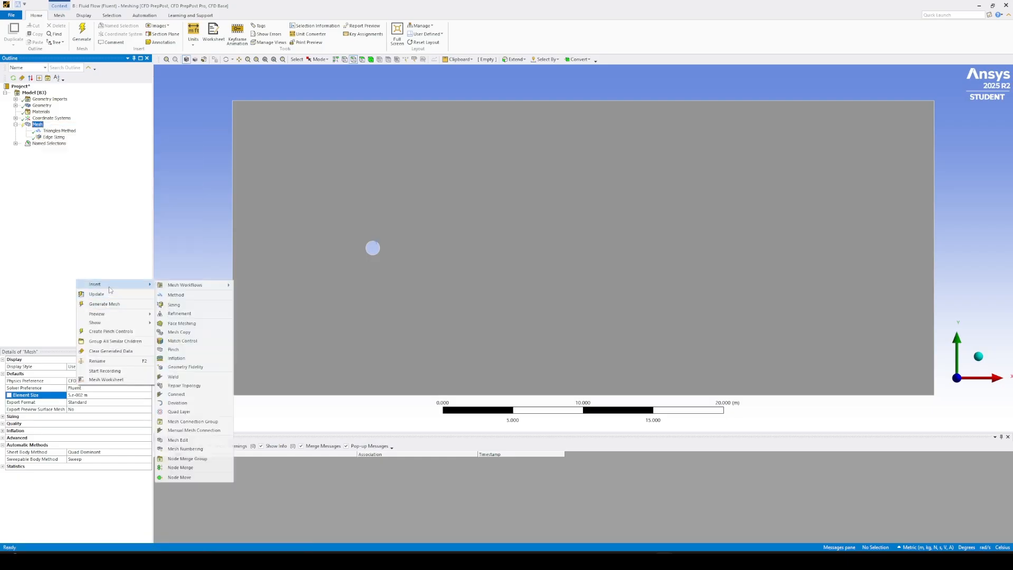
pyautogui.click(191, 359)
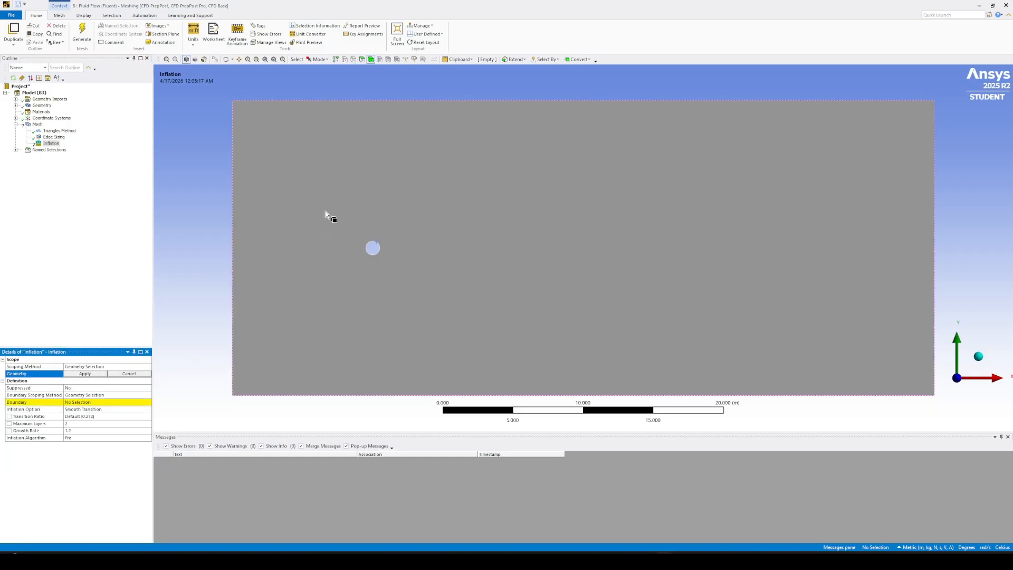
pyautogui.click(362, 59)
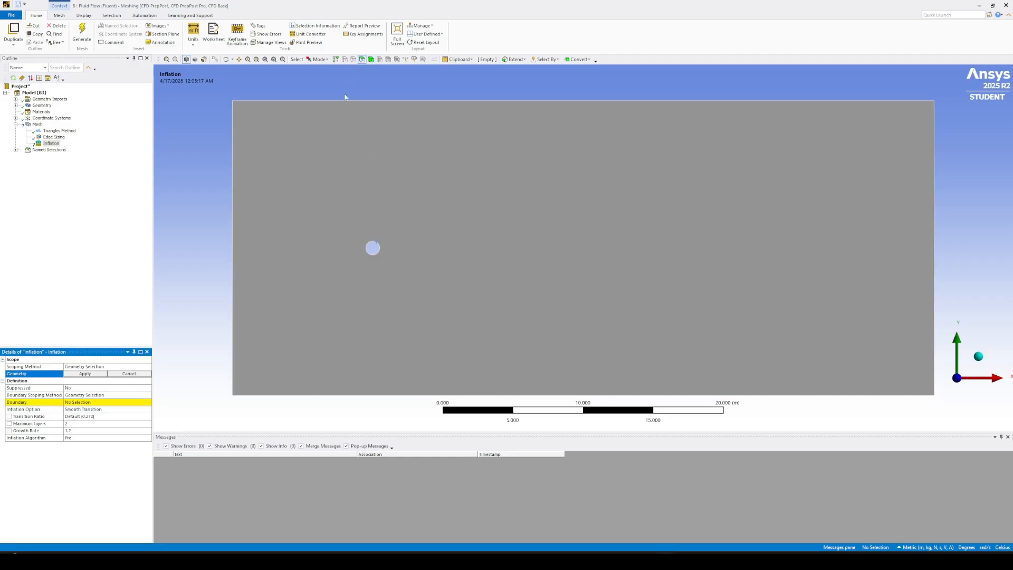
pyautogui.click(309, 211)
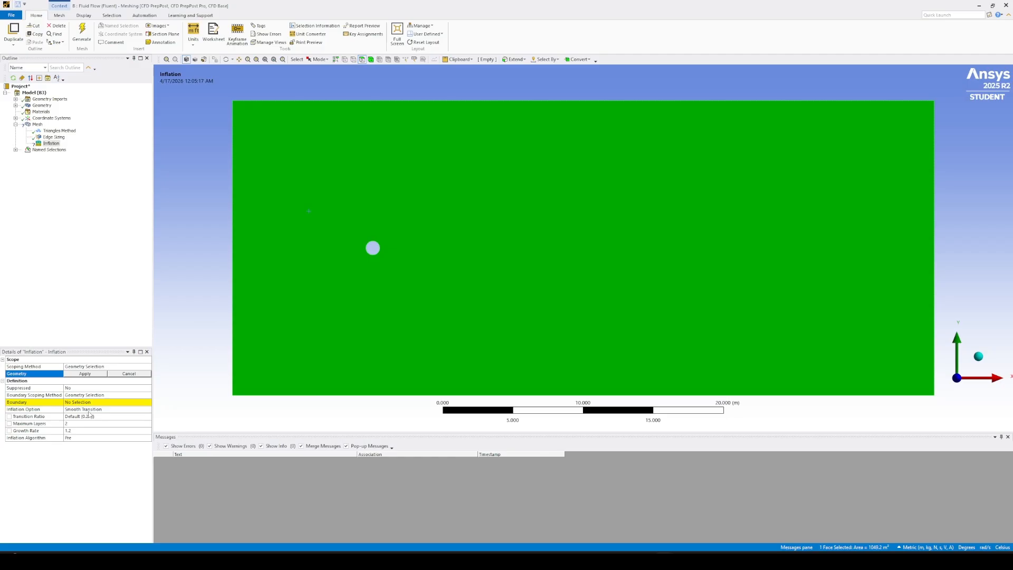
pyautogui.click(78, 375)
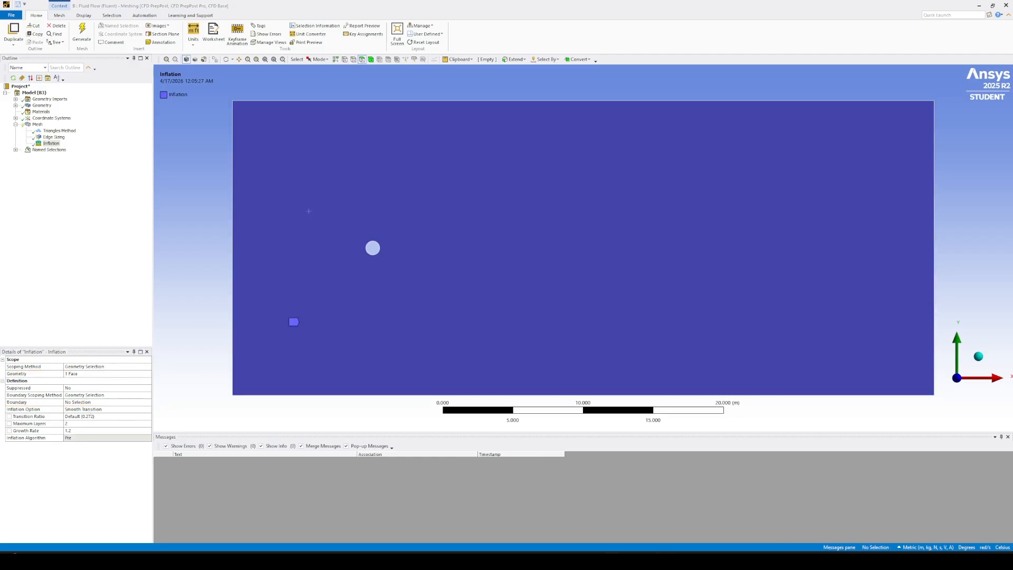
pyautogui.click(95, 403)
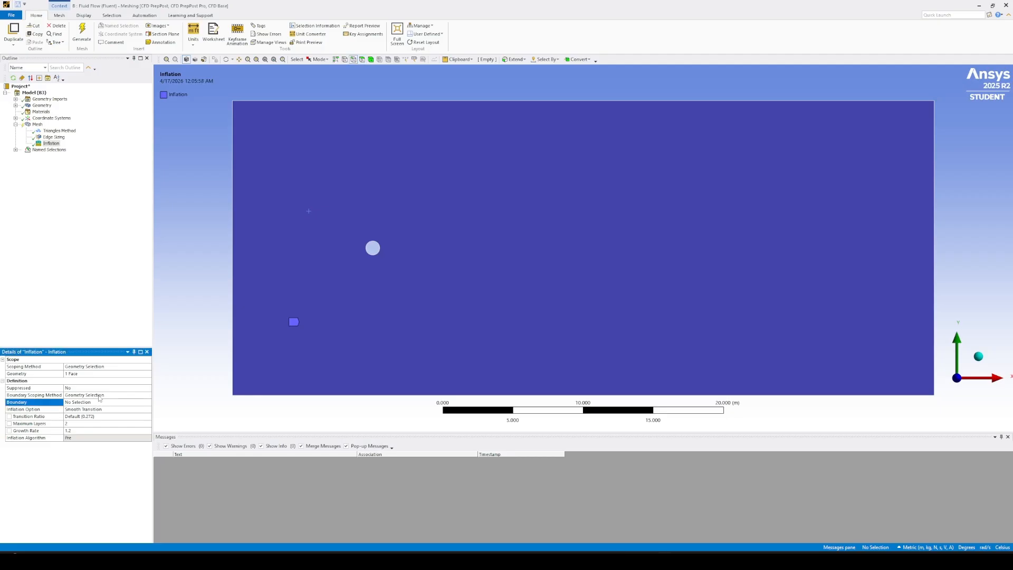
pyautogui.click(376, 247)
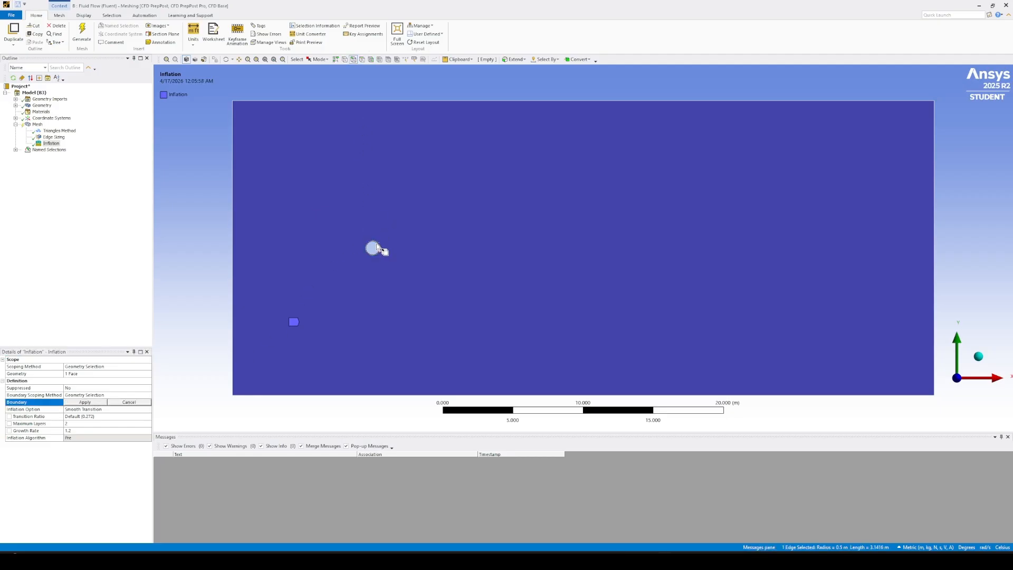
pyautogui.click(85, 402)
# Set the inflation option to First Layer Thickness with a first layer height of 0.0025 m.
pyautogui.click(123, 408)
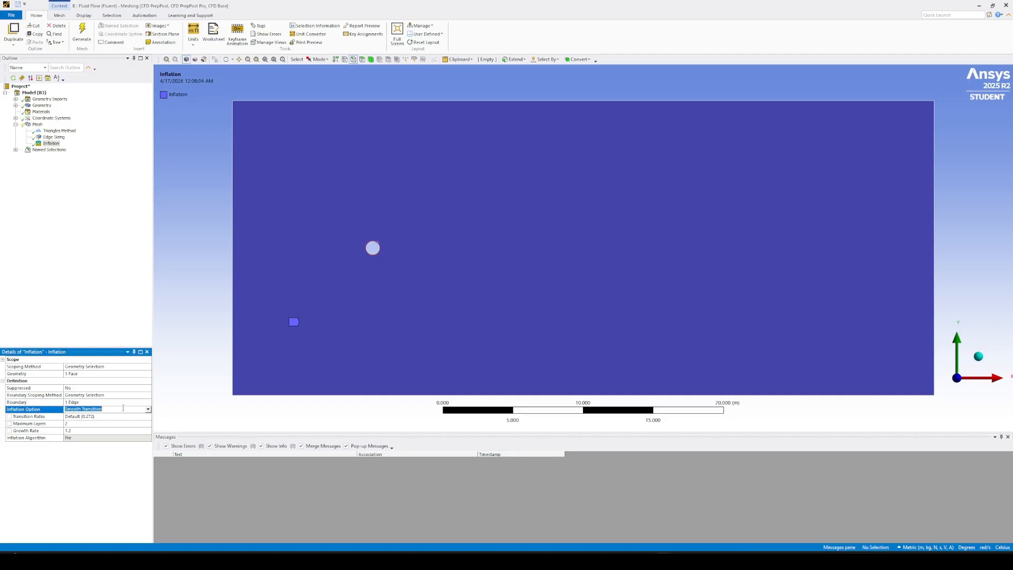
pyautogui.click(148, 410)
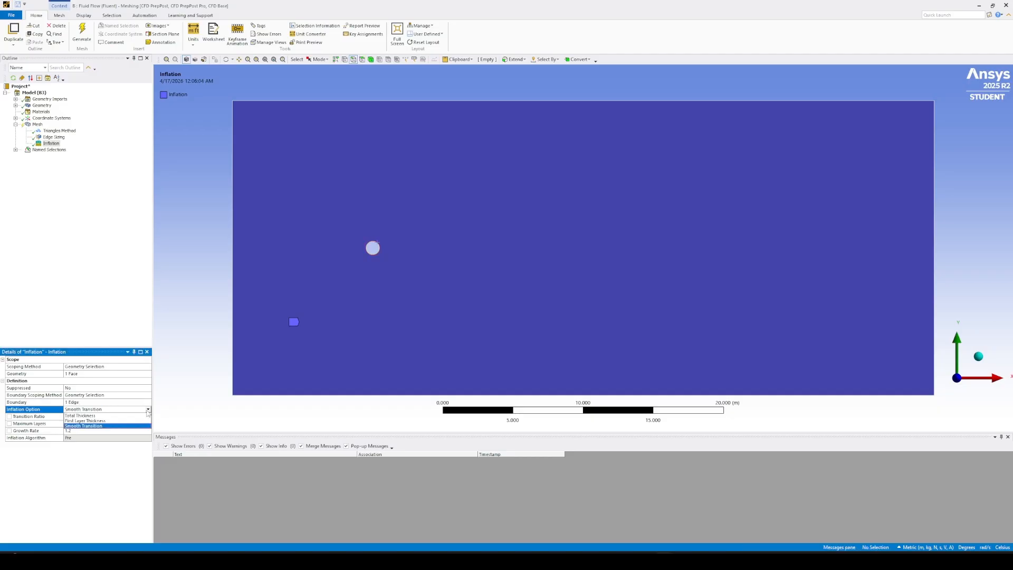
pyautogui.click(103, 420)
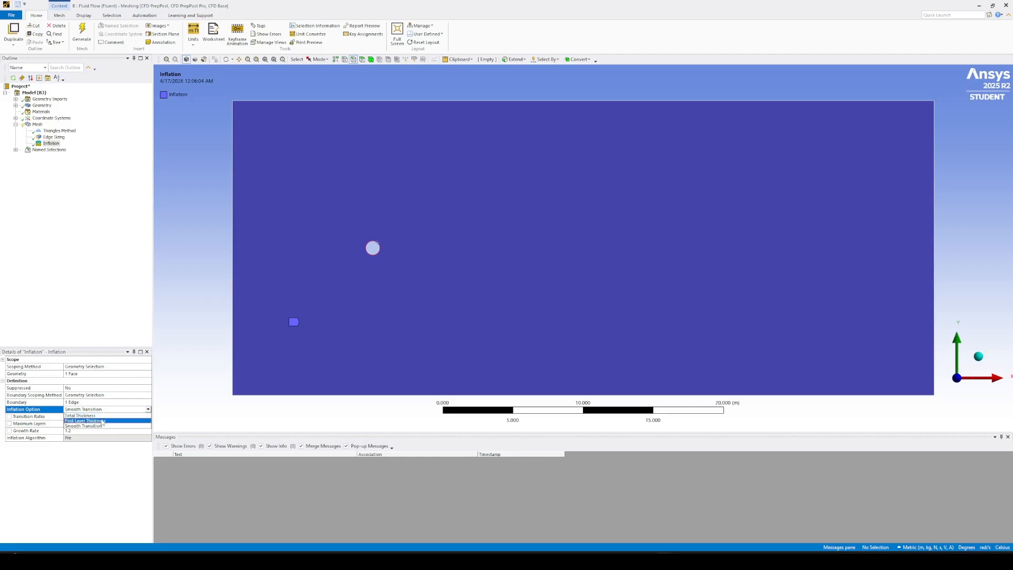
pyautogui.click(102, 416)
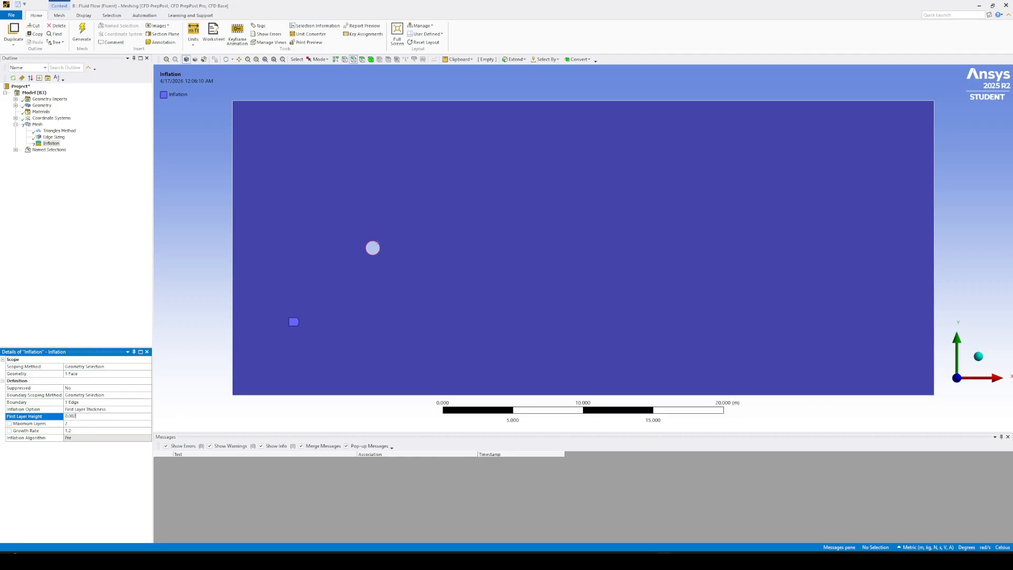
pyautogui.click(81, 423)
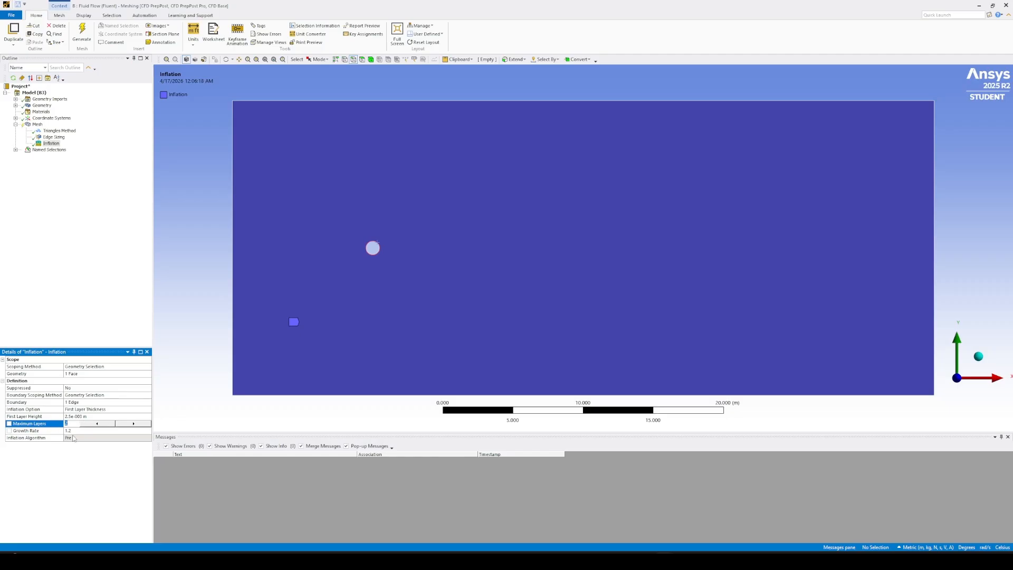
# Set the inflation's maximum layers to 65 and generate the mesh.
pyautogui.write('65')
pyautogui.press('Return')
pyautogui.click(468, 325)
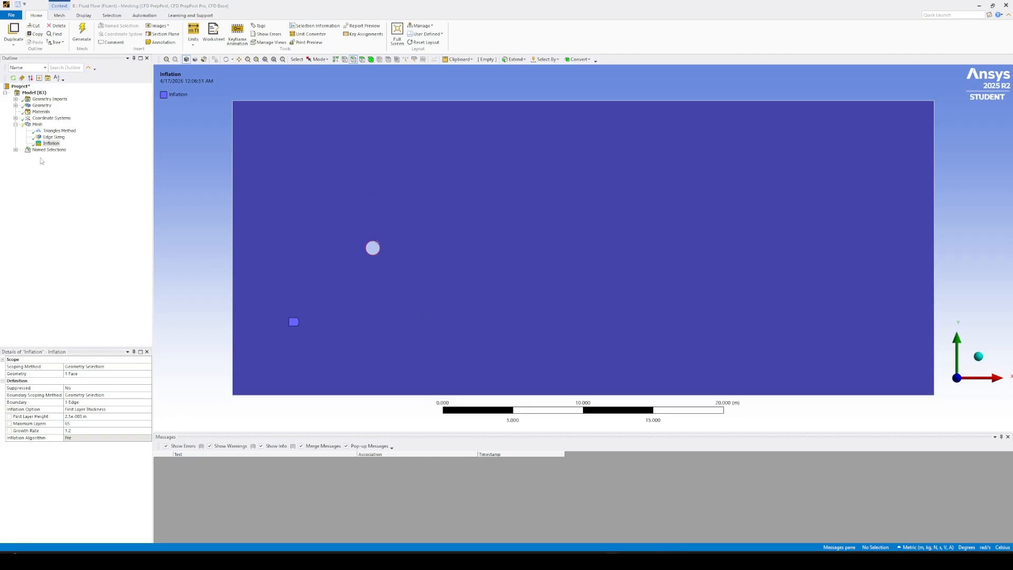
pyautogui.click(82, 33)
# Examine the generated mesh, checking the inflation layers around the cylinder and their transition to the surrounding triangles.
pyautogui.scroll(3, 337, 224)
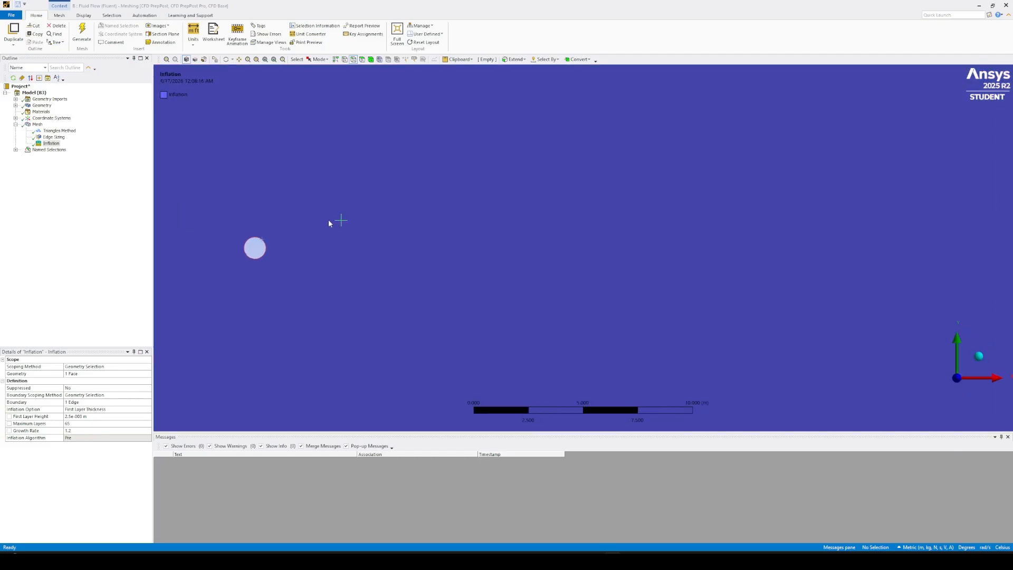
pyautogui.click(37, 124)
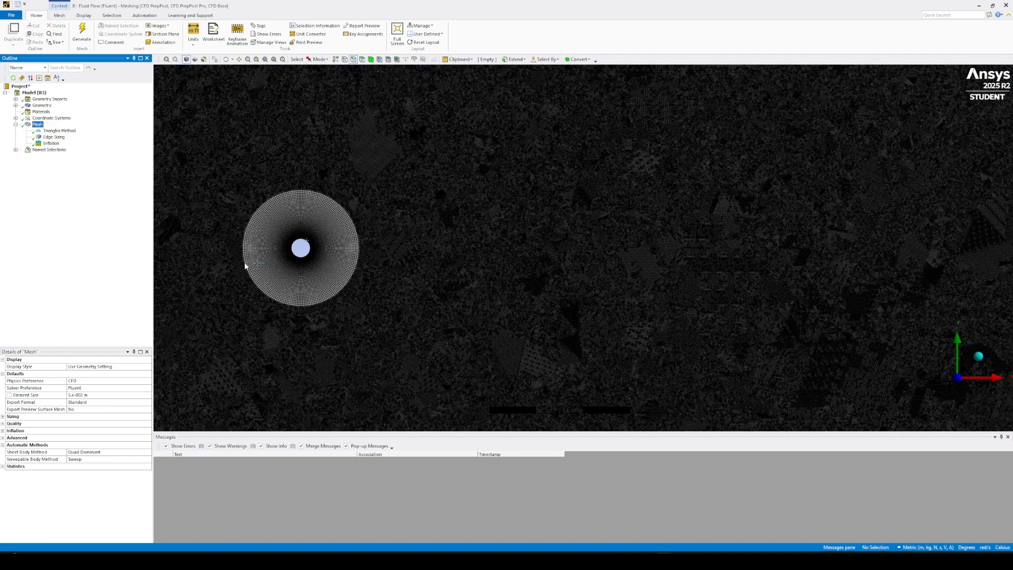
pyautogui.scroll(-3, 244, 263)
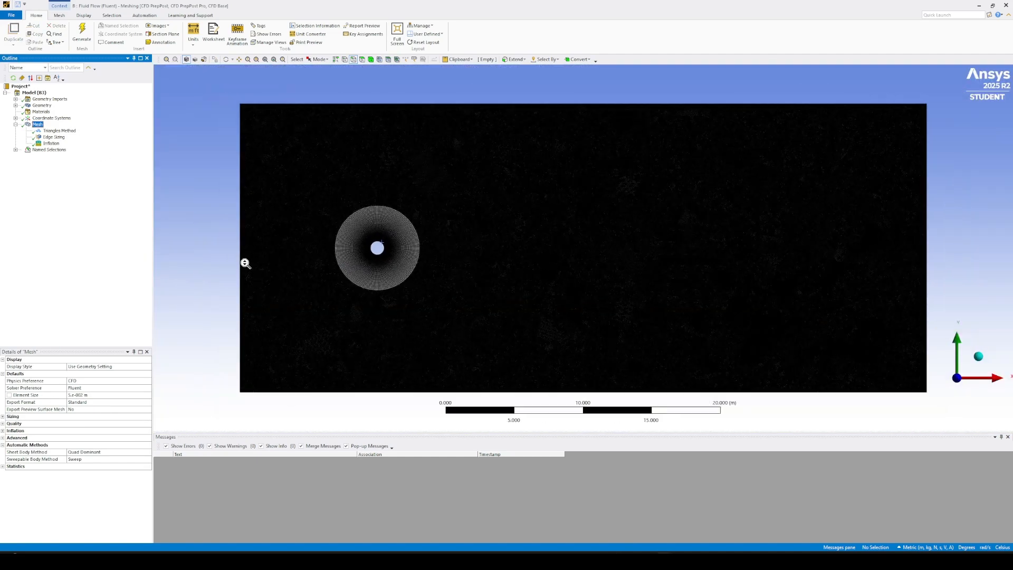
pyautogui.scroll(3, 250, 248)
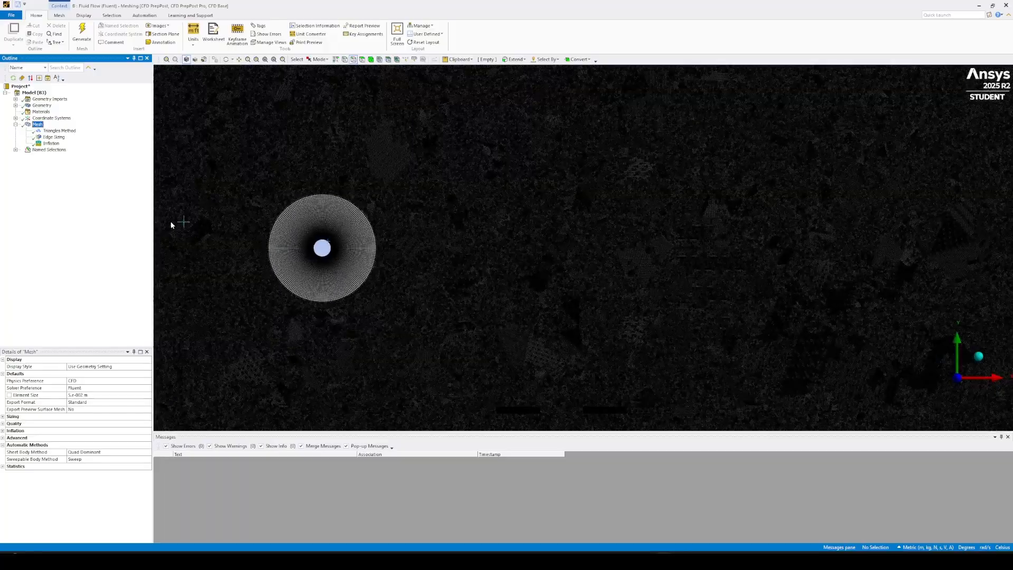
pyautogui.scroll(-2, 223, 230)
pyautogui.scroll(2, 271, 236)
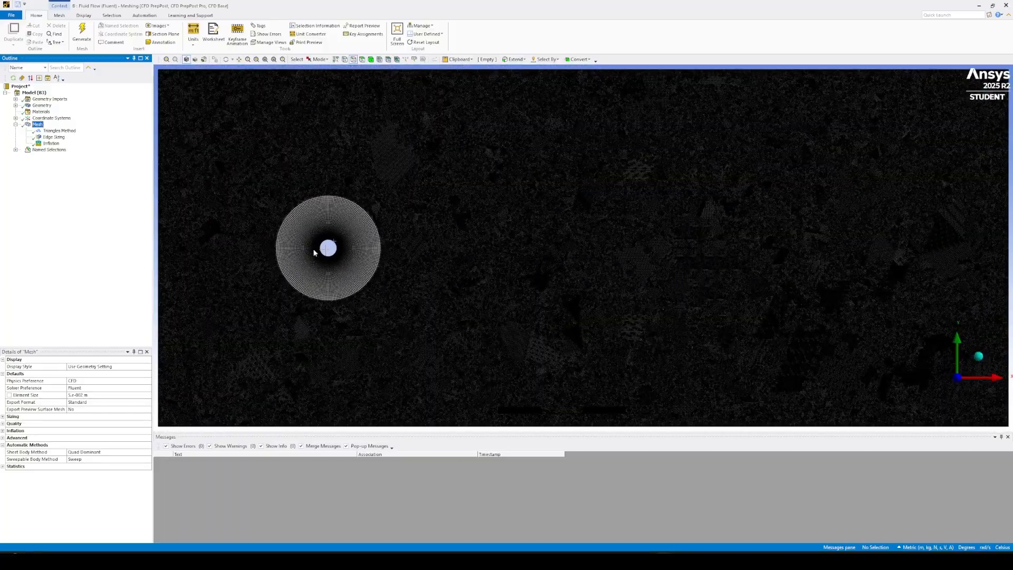
pyautogui.scroll(2, 314, 253)
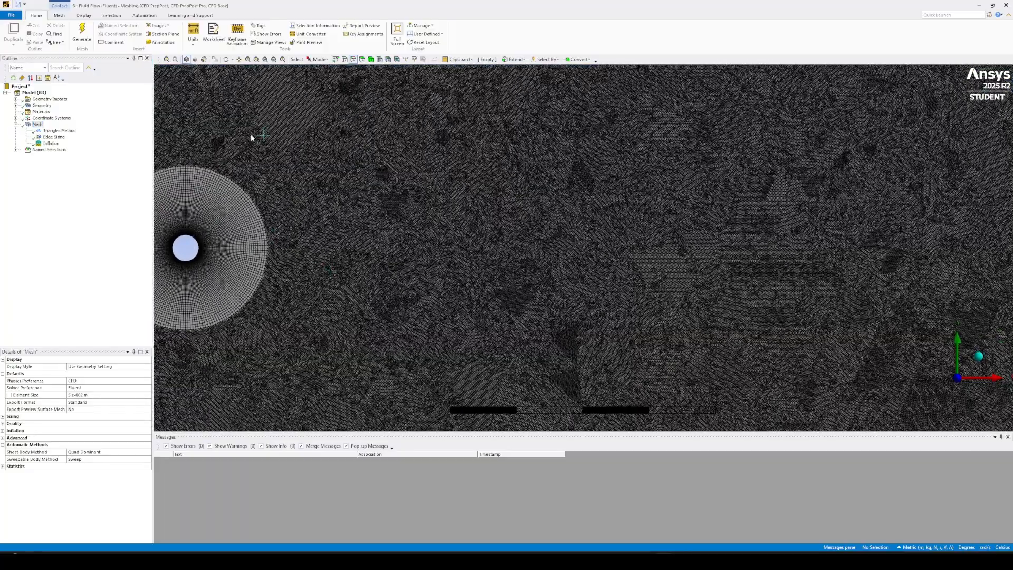
pyautogui.click(256, 59)
pyautogui.moveTo(177, 138); pyautogui.dragTo(275, 352)
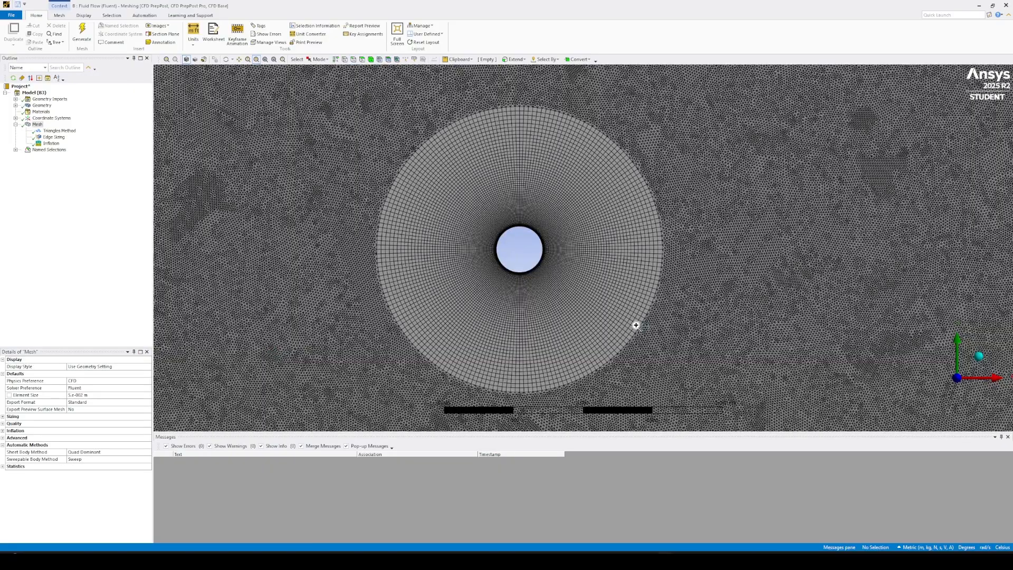
pyautogui.scroll(3, 544, 262)
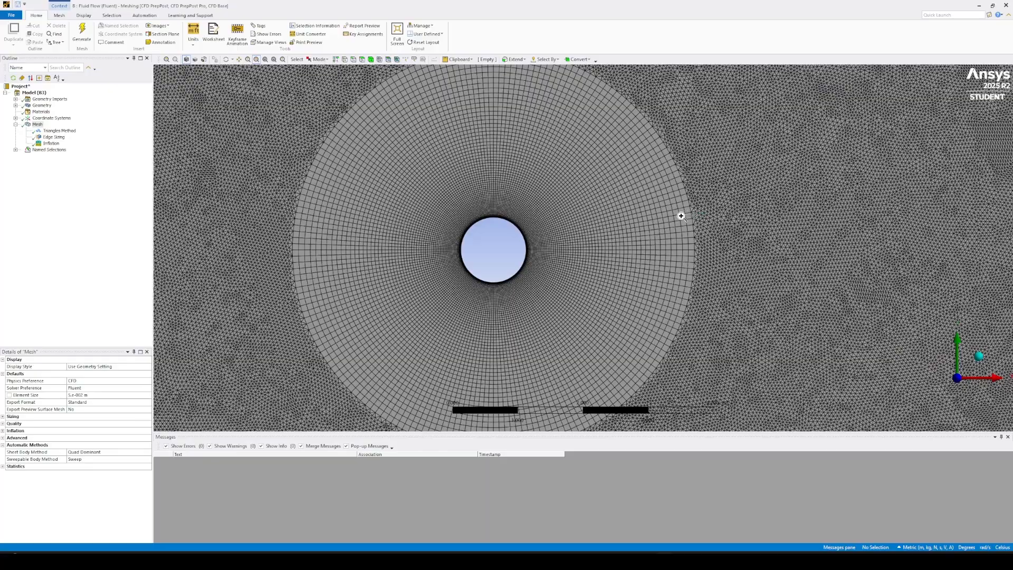
pyautogui.scroll(-2, 584, 138)
pyautogui.scroll(-3, 453, 215)
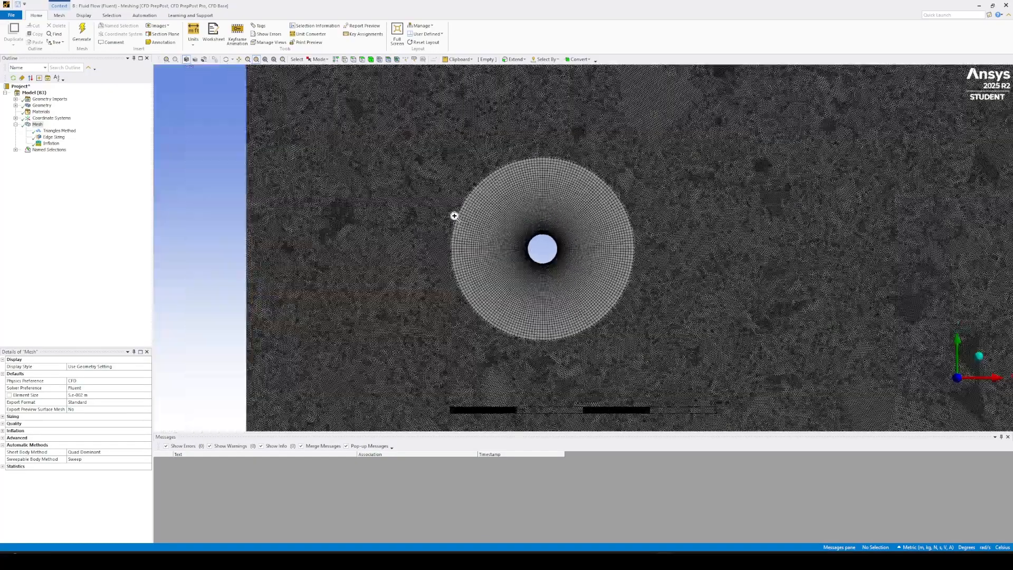
pyautogui.scroll(-6, 819, 267)
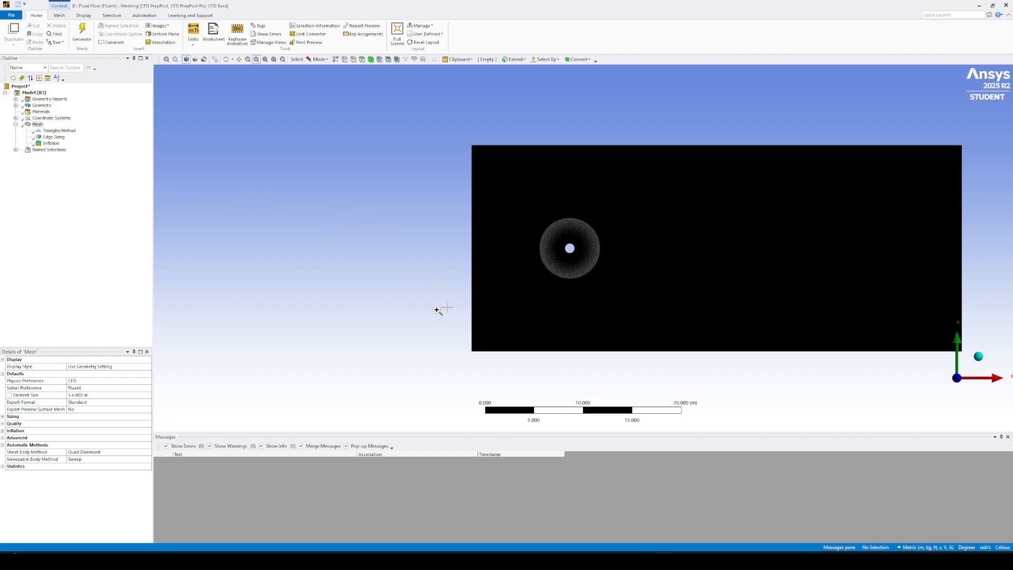
# Switch to Workbench and update the Mesh component of the second Fluid Flow (Fluent) system.
pyautogui.moveTo(664, 560)
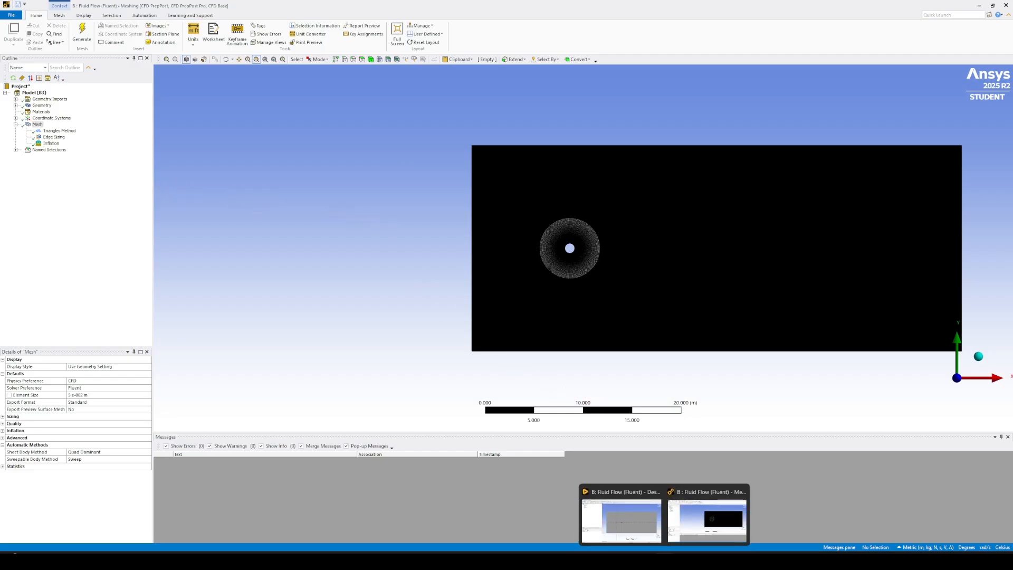
pyautogui.click(580, 560)
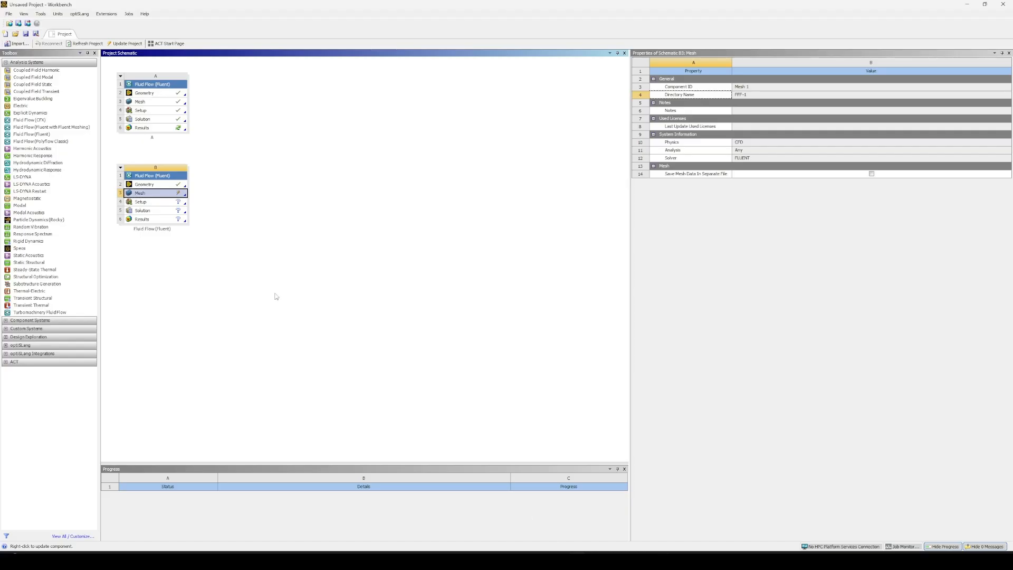
pyautogui.rightClick(157, 194)
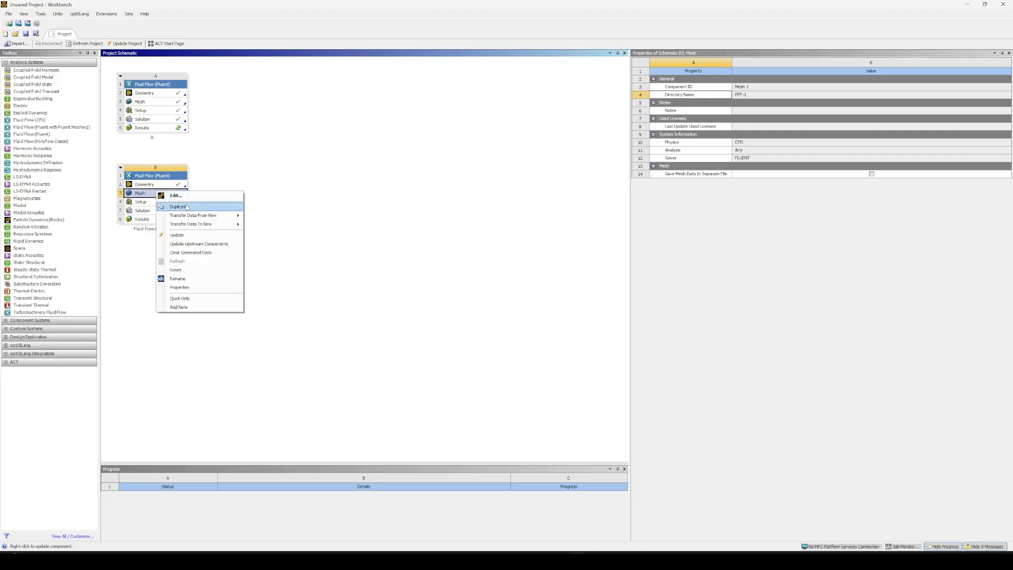
pyautogui.click(197, 234)
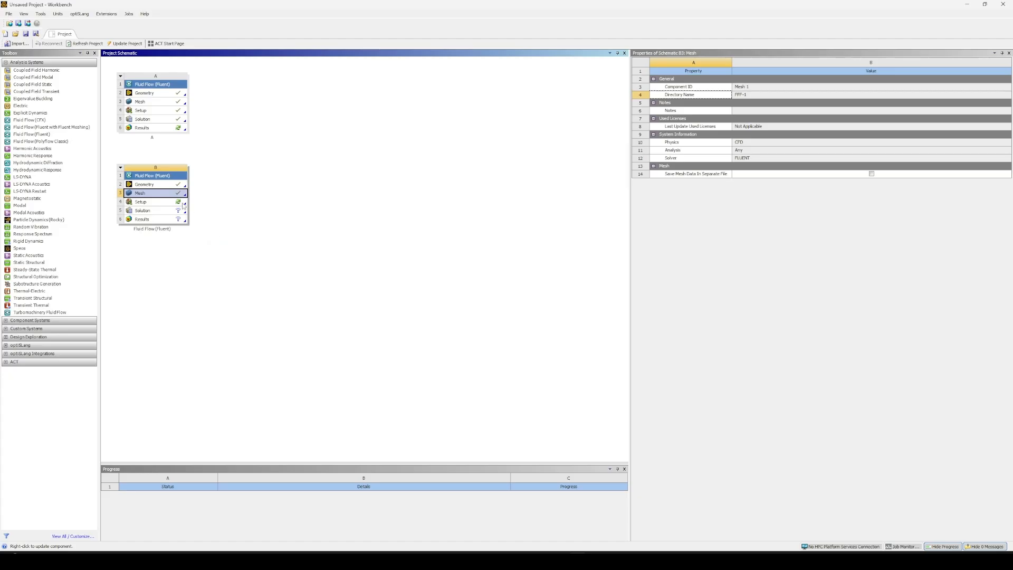
# Launch Fluent from the second system's Setup with double precision and 4 solver processes.
pyautogui.doubleClick(158, 202)
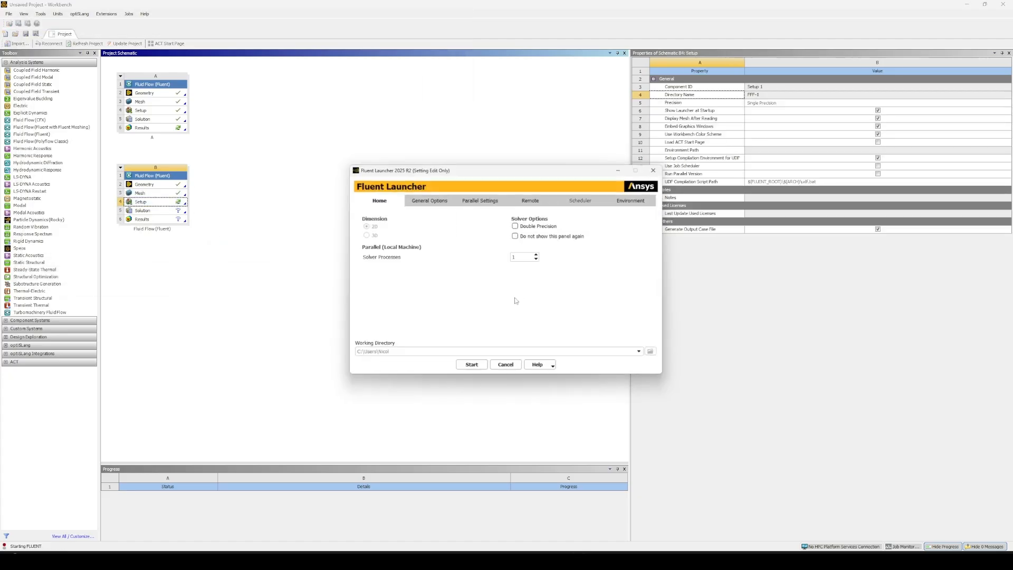
pyautogui.click(515, 226)
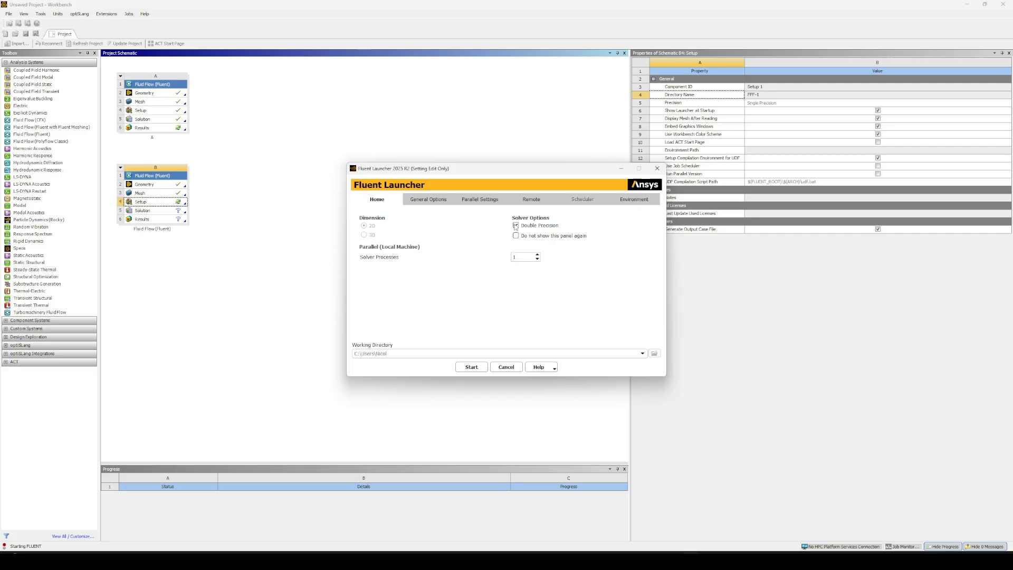
pyautogui.click(519, 257)
pyautogui.press('BackSpace')
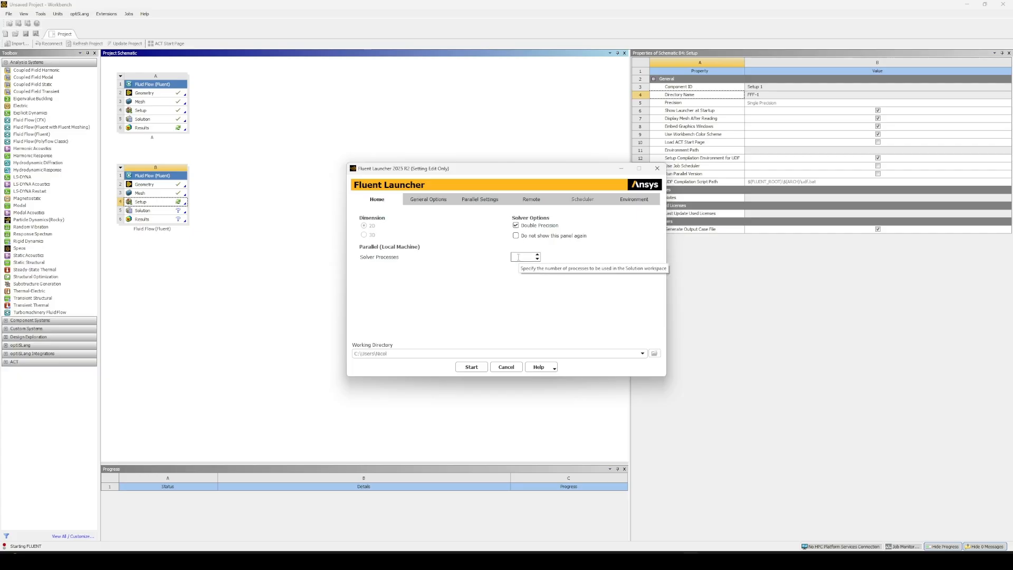
pyautogui.write('4')
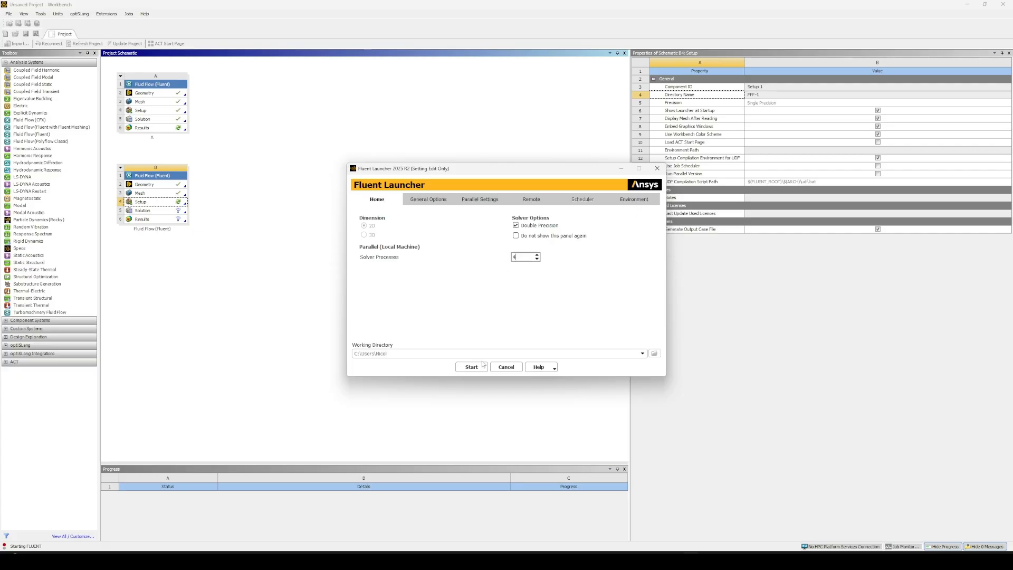
pyautogui.click(477, 368)
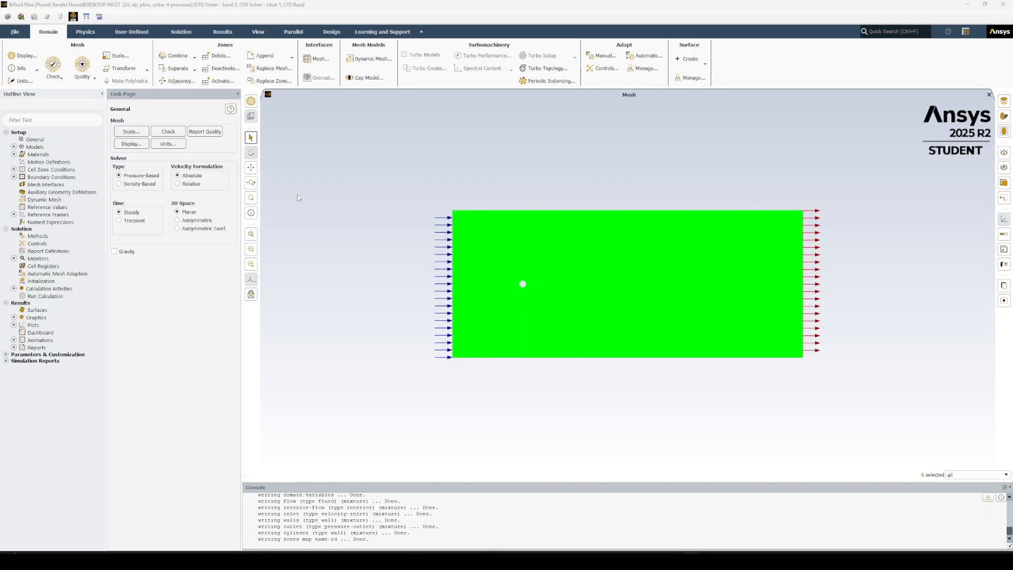
# Set the viscous model to Inviscid.
pyautogui.click(14, 147)
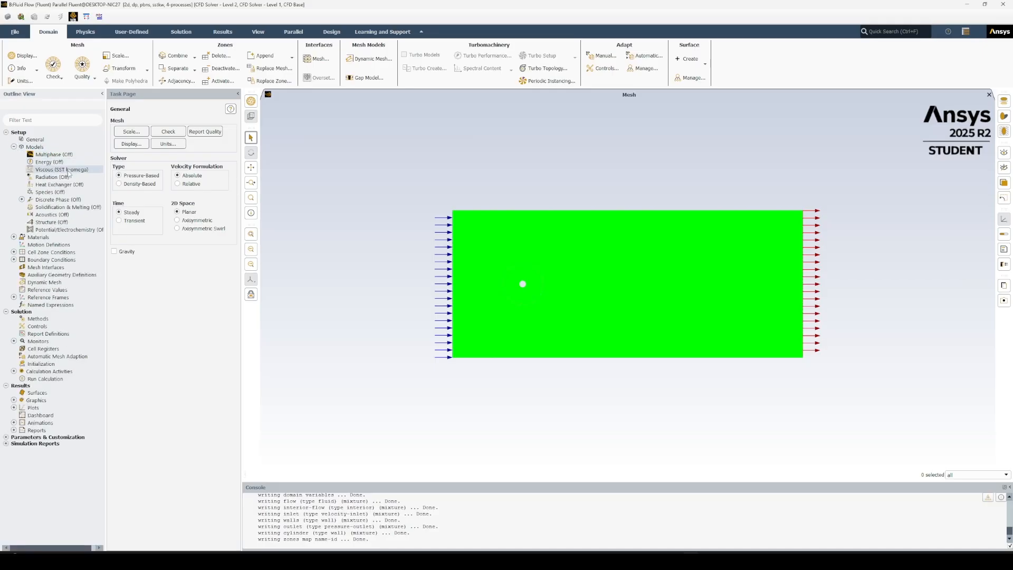
pyautogui.doubleClick(67, 172)
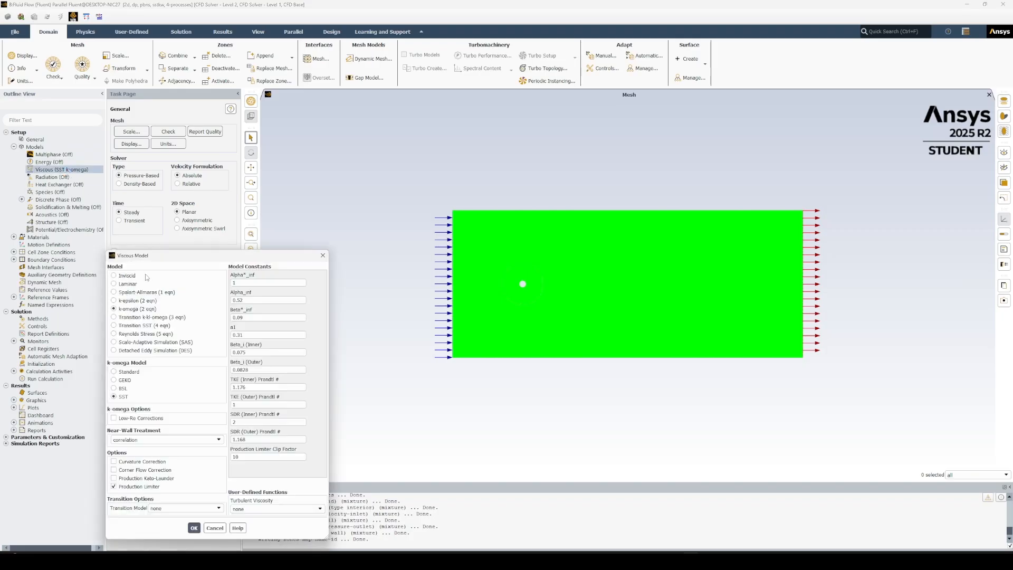
pyautogui.click(127, 276)
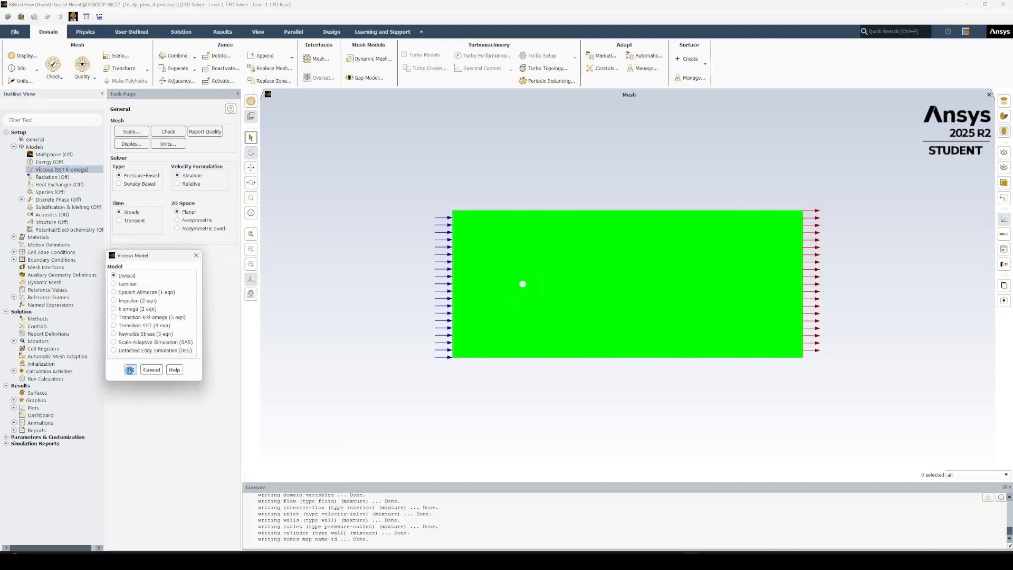
pyautogui.click(131, 369)
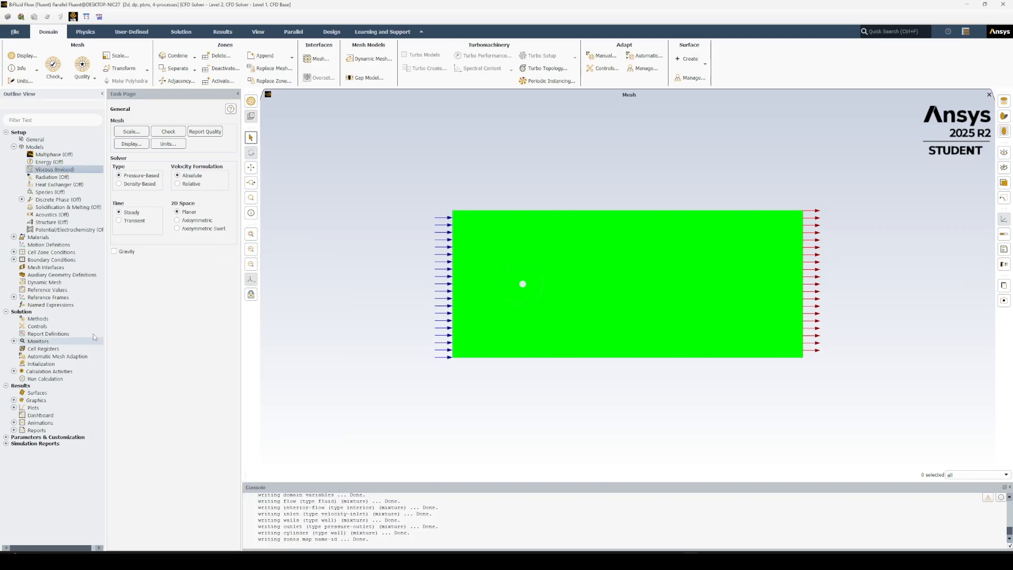
pyautogui.click(14, 147)
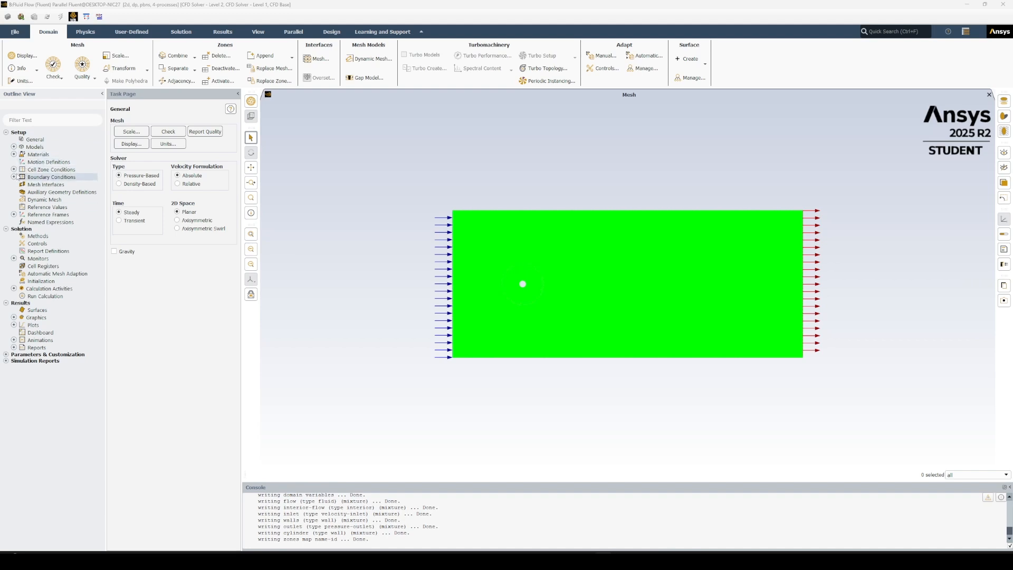
# Set the constant density of the fluid material air to 1 kg/m³ and apply the change.
pyautogui.click(14, 154)
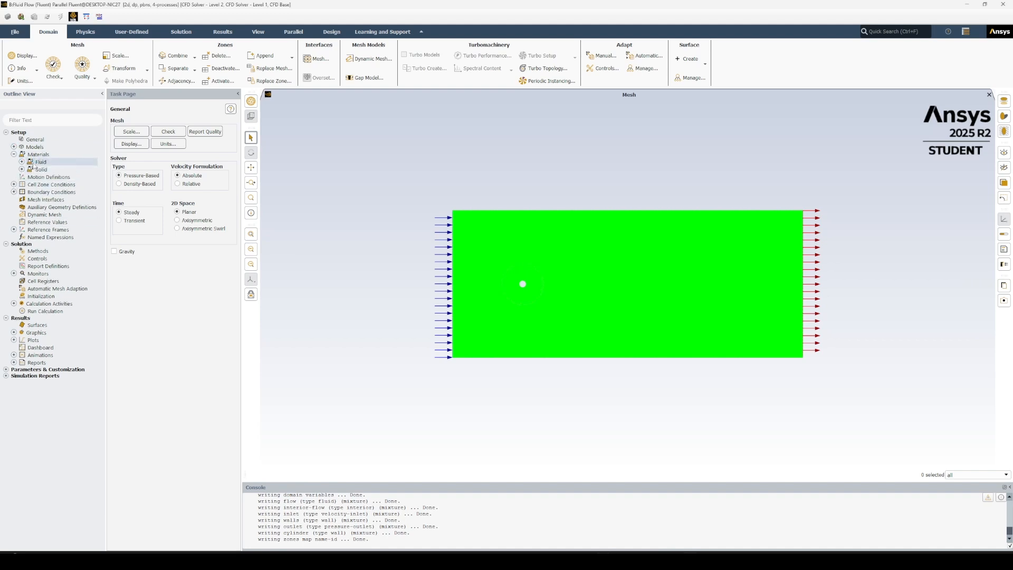
pyautogui.click(22, 162)
pyautogui.doubleClick(47, 169)
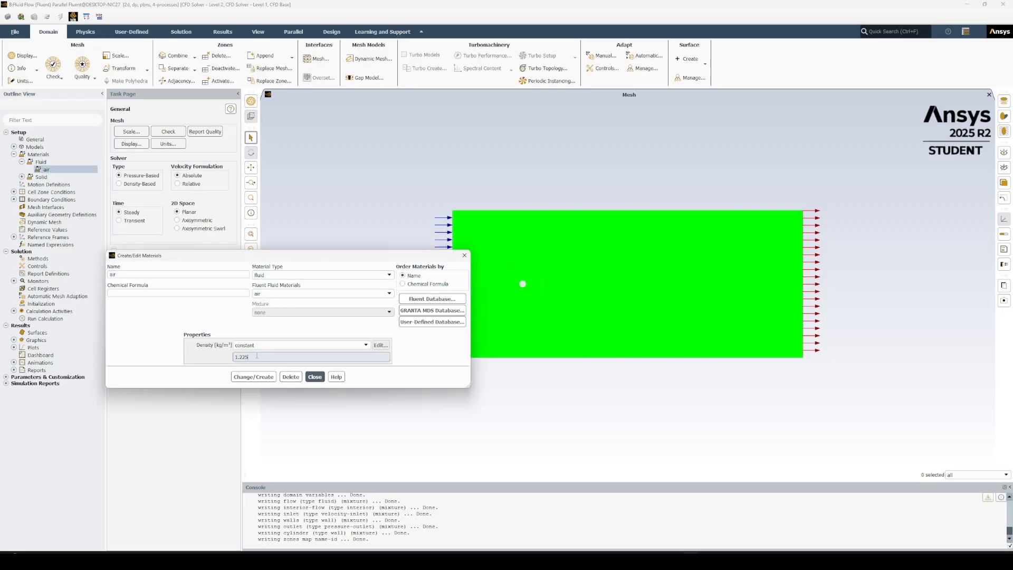
pyautogui.click(257, 356)
pyautogui.press('BackSpace')
pyautogui.press('BackSpace')
pyautogui.press('BackSpace')
pyautogui.press('BackSpace')
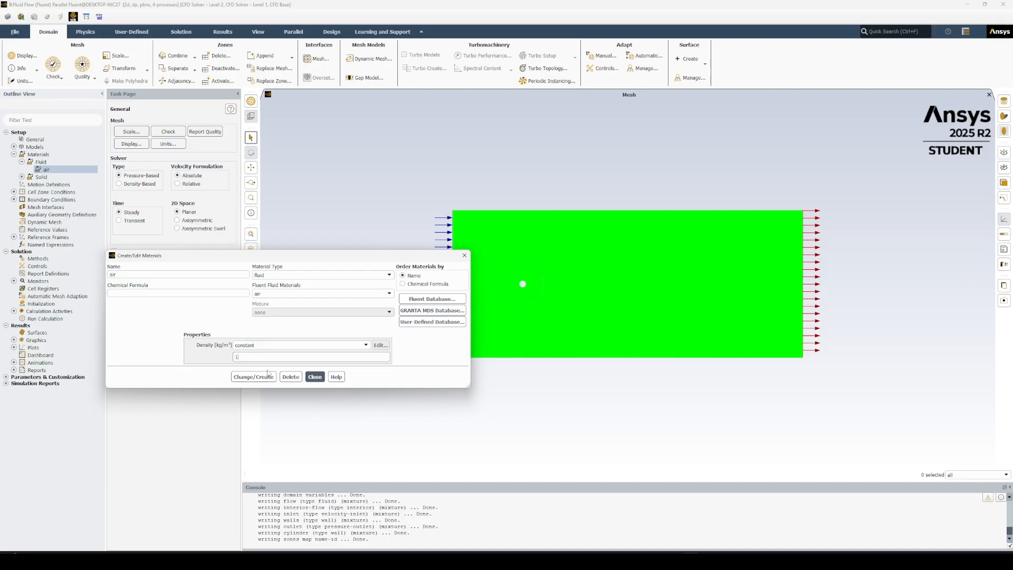
pyautogui.click(265, 378)
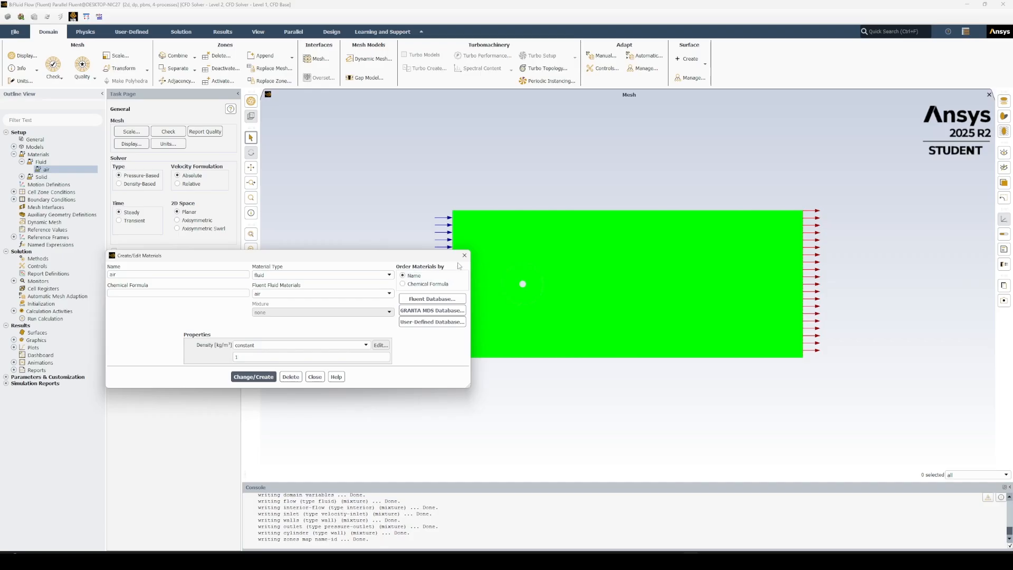
pyautogui.click(315, 376)
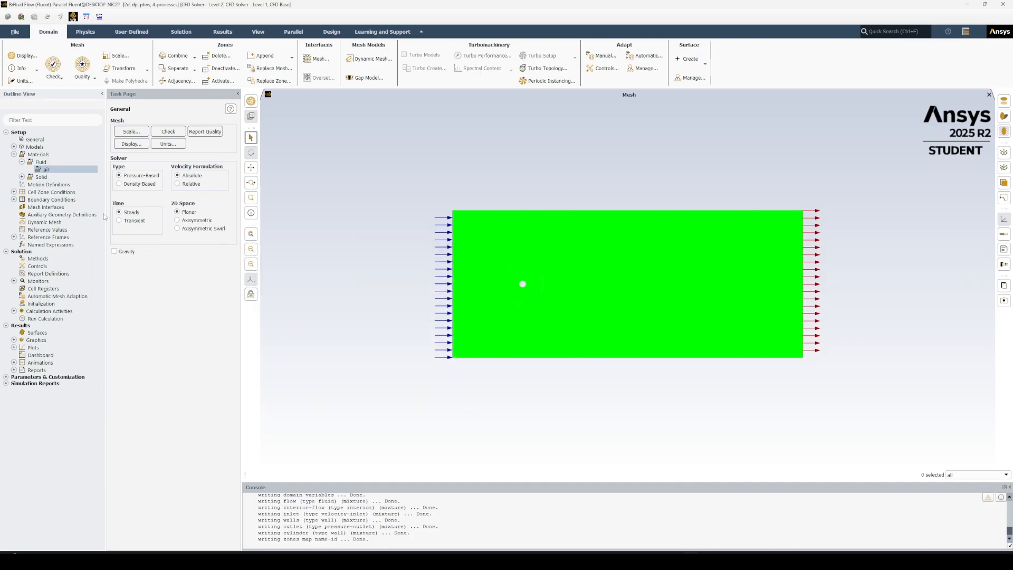
# Change the boundary type of the walls zone to symmetry.
pyautogui.click(13, 199)
pyautogui.click(22, 229)
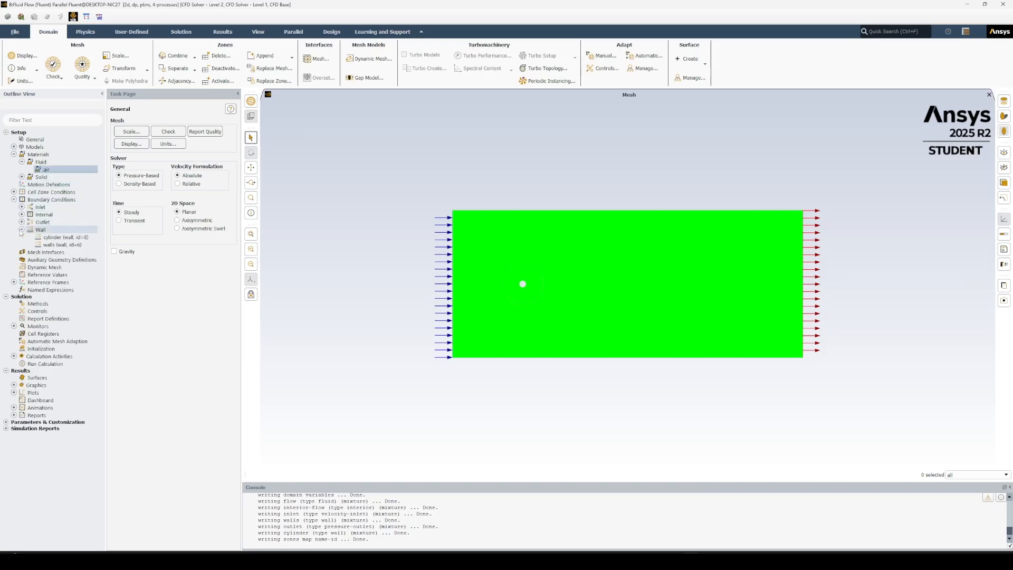
pyautogui.rightClick(61, 245)
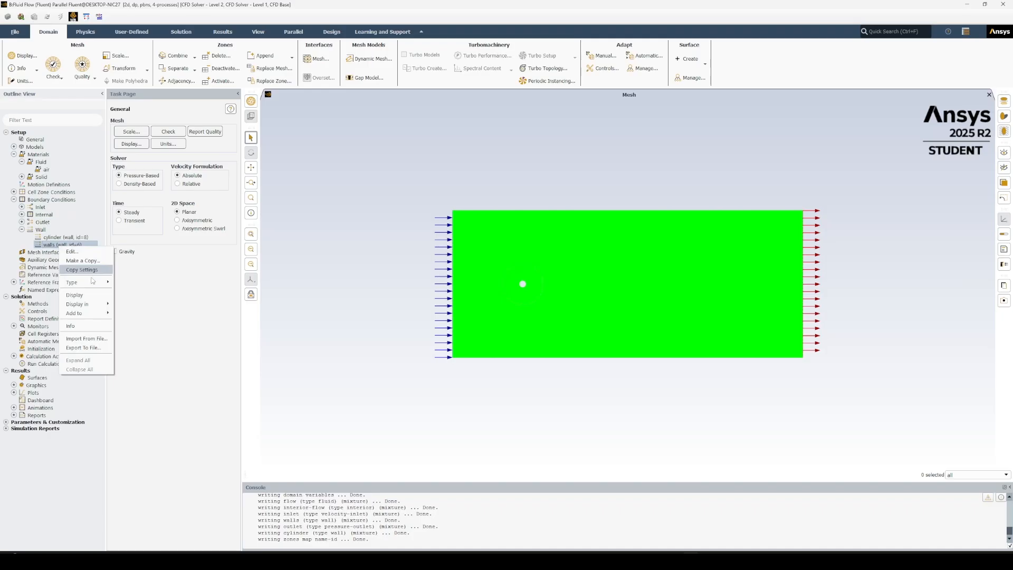
pyautogui.moveTo(102, 286)
pyautogui.click(139, 400)
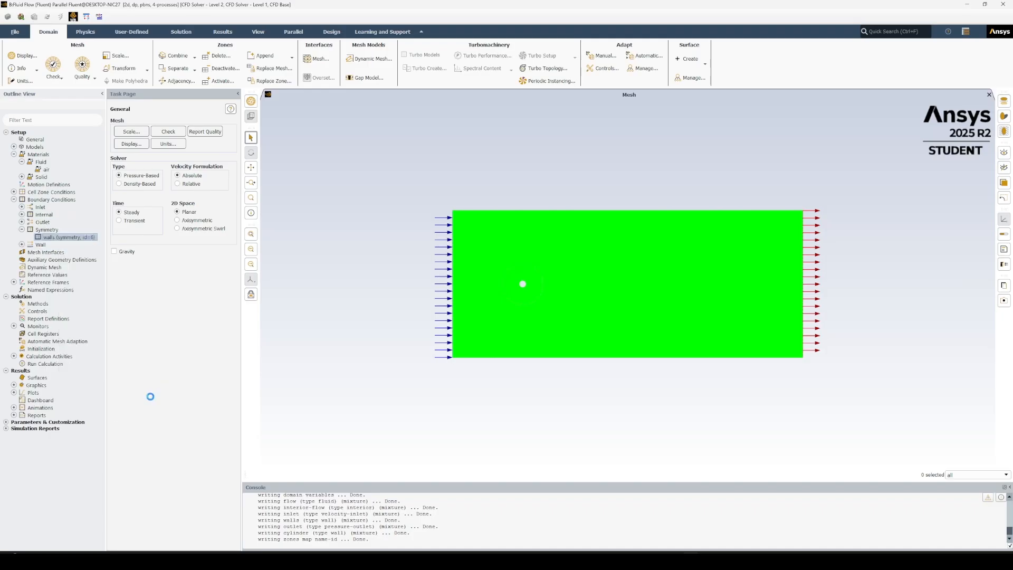
# Set the inlet zone's velocity magnitude to 5 m/s and apply the boundary condition.
pyautogui.click(22, 207)
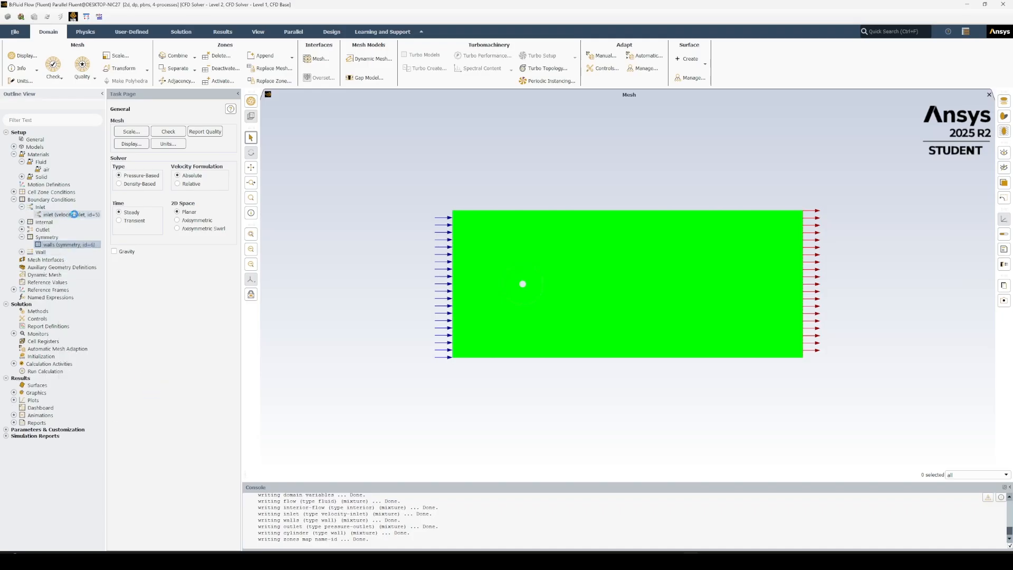
pyautogui.click(77, 215)
pyautogui.doubleClick(75, 216)
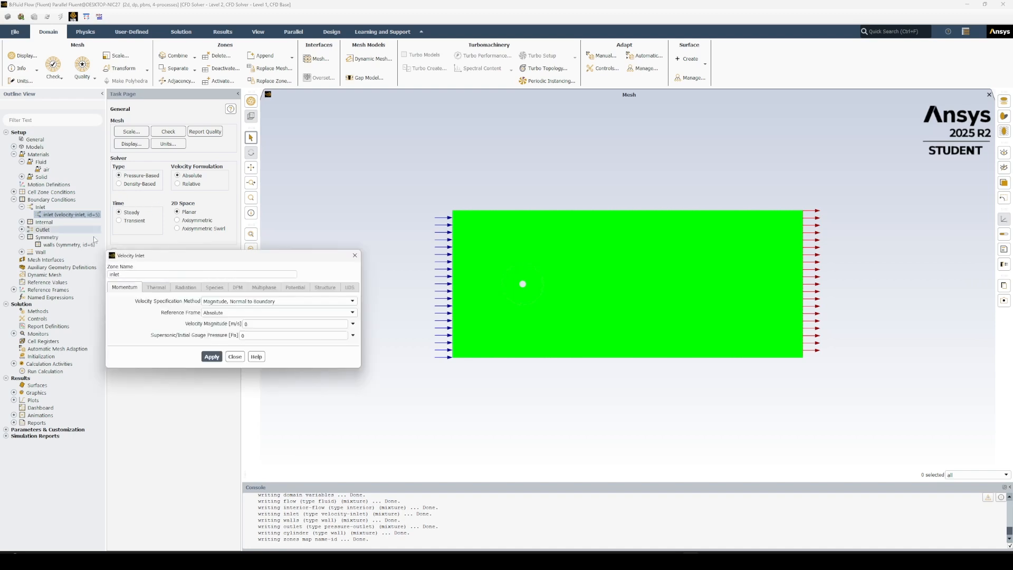
pyautogui.click(269, 323)
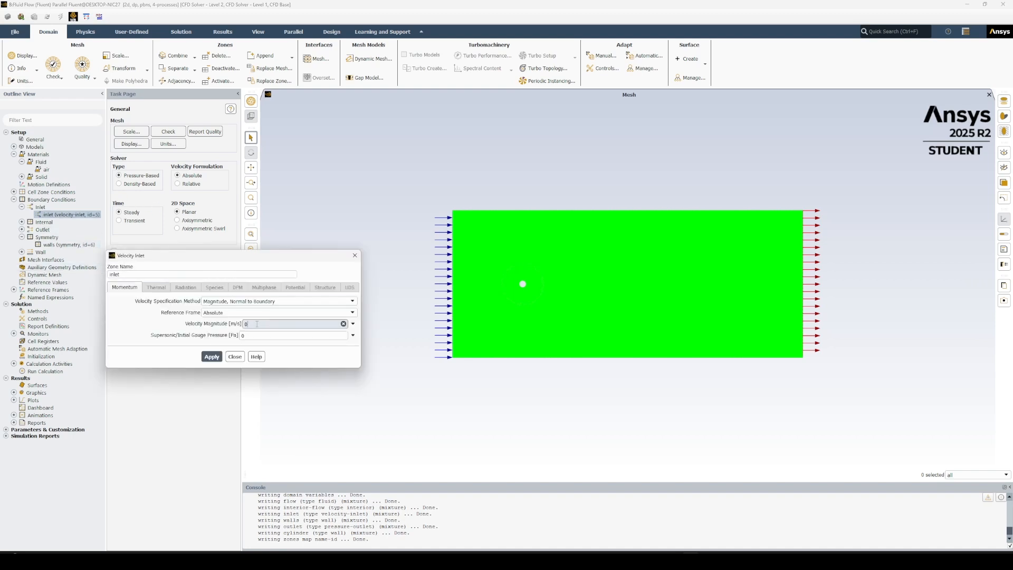
pyautogui.press('BackSpace')
pyautogui.write('5')
pyautogui.click(216, 357)
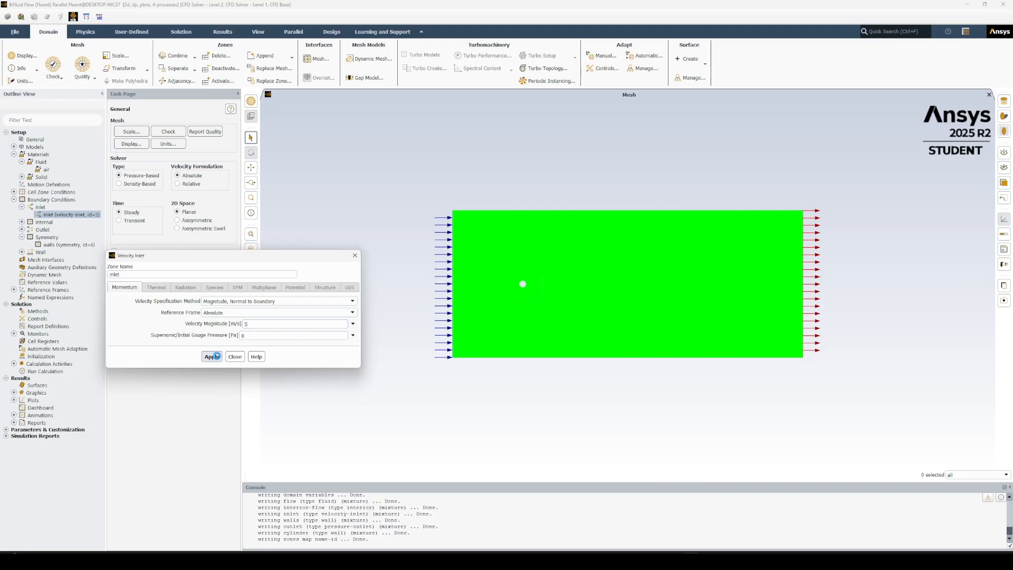
pyautogui.click(235, 356)
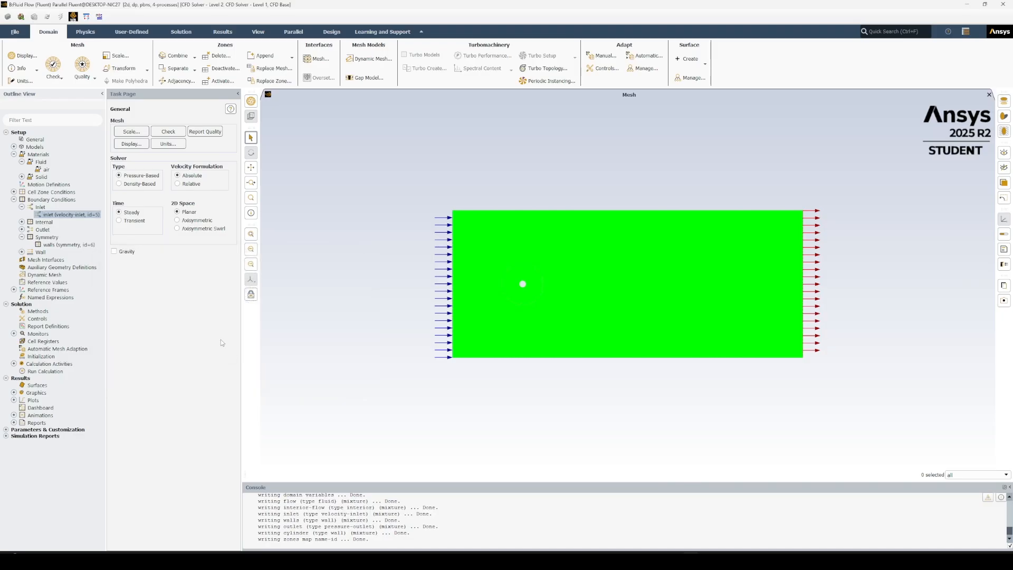
pyautogui.click(22, 207)
pyautogui.click(21, 230)
pyautogui.click(13, 199)
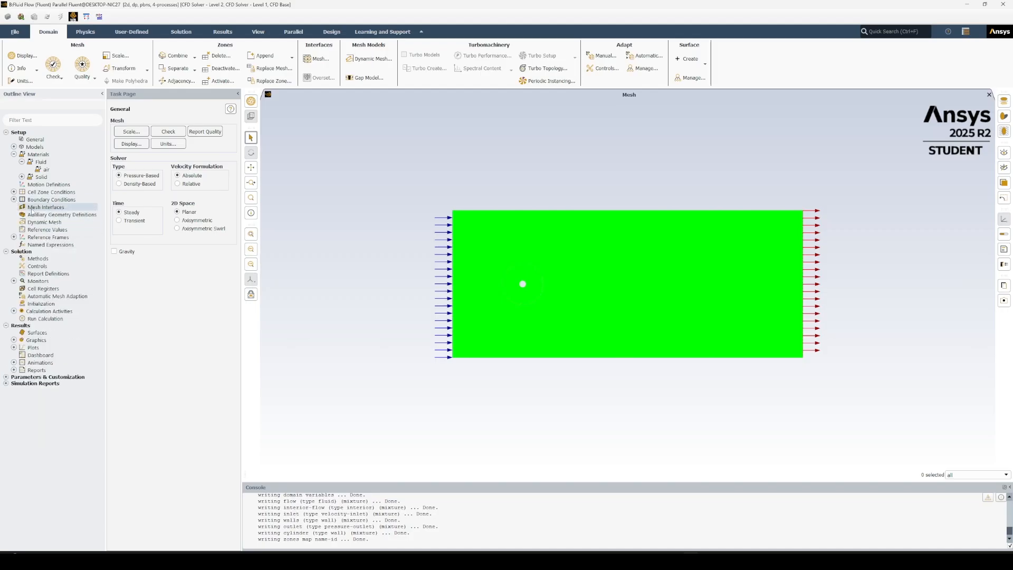
# Compute the reference values from the inlet zone.
pyautogui.click(39, 231)
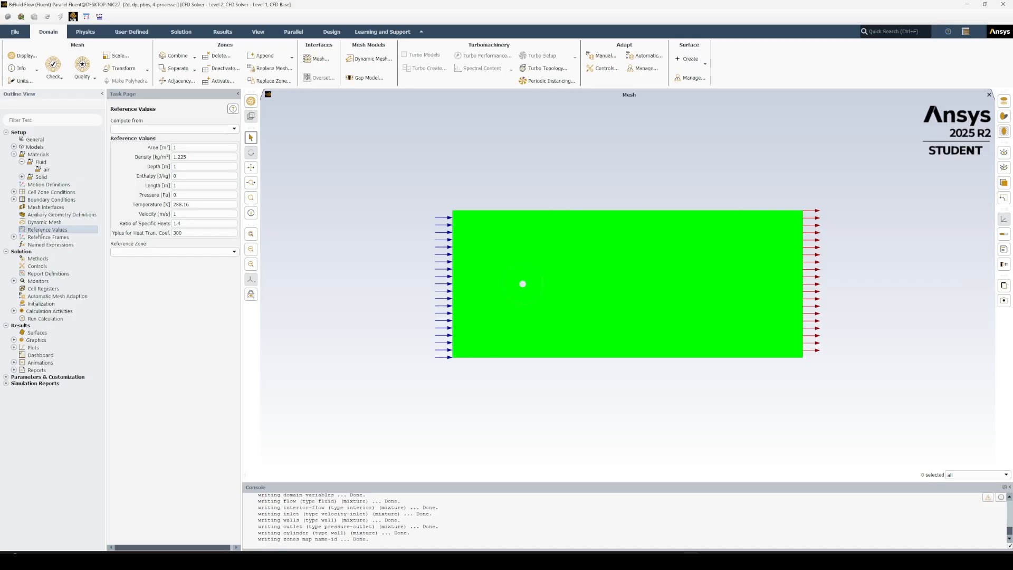
pyautogui.click(159, 128)
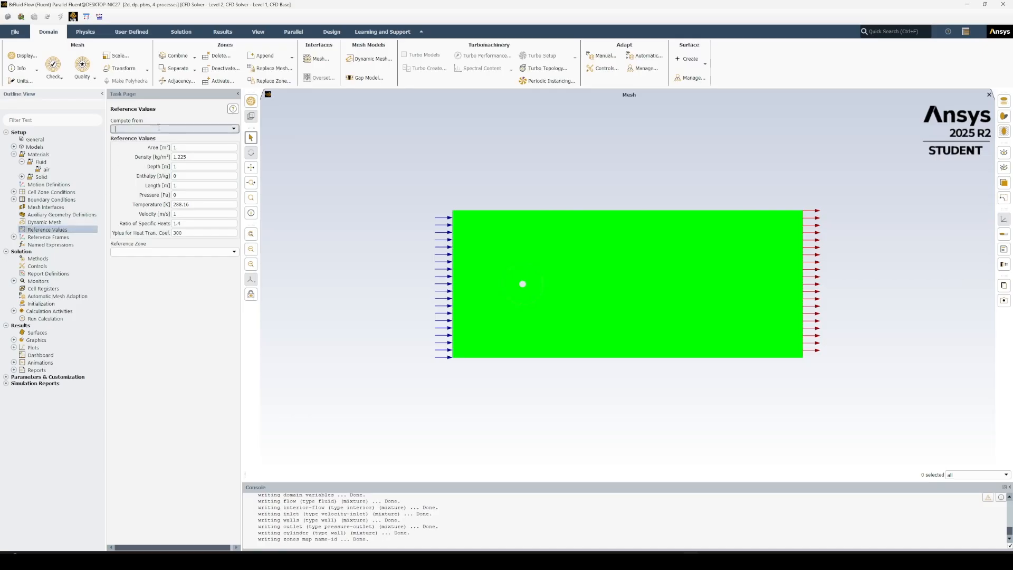
pyautogui.click(234, 130)
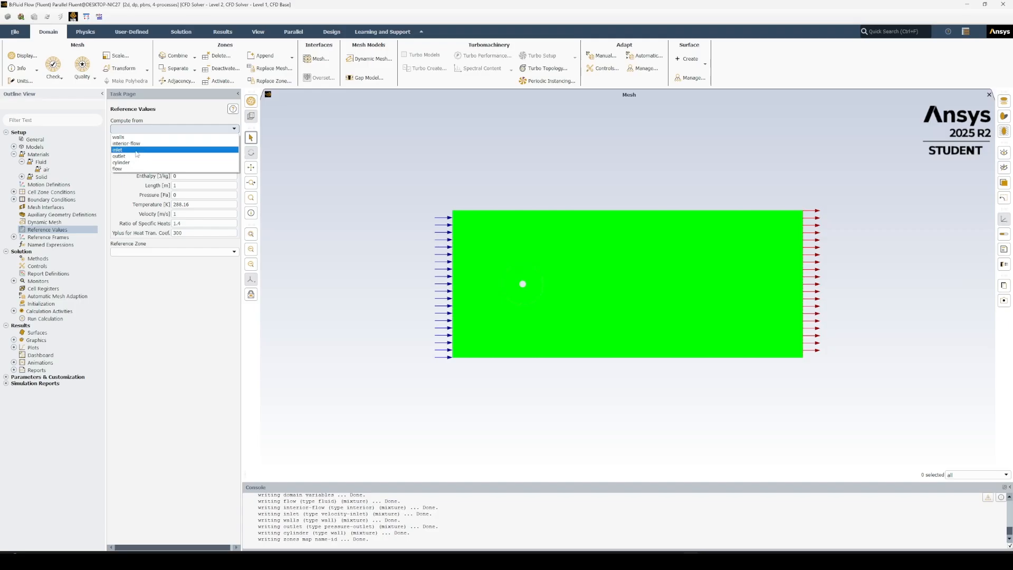
pyautogui.click(136, 150)
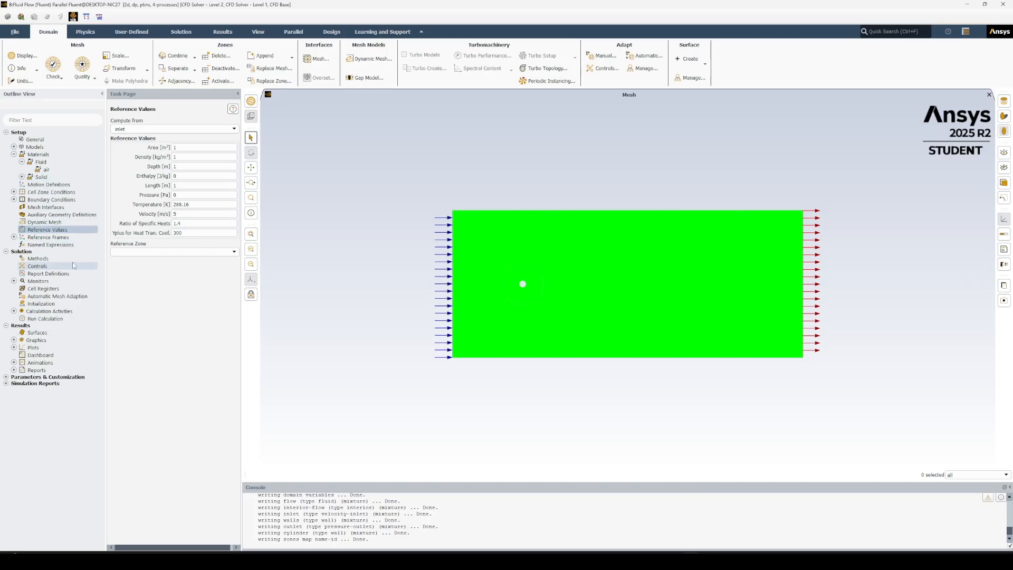
# Set the solution methods to the SIMPLE pressure-velocity coupling scheme with PRESTO! pressure discretization.
pyautogui.click(41, 259)
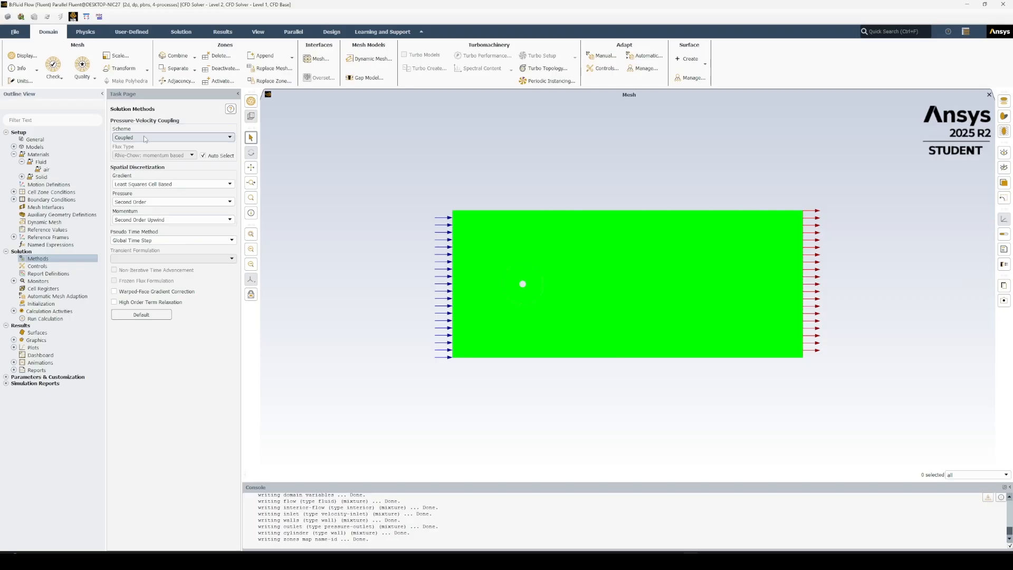
pyautogui.click(146, 137)
pyautogui.click(140, 144)
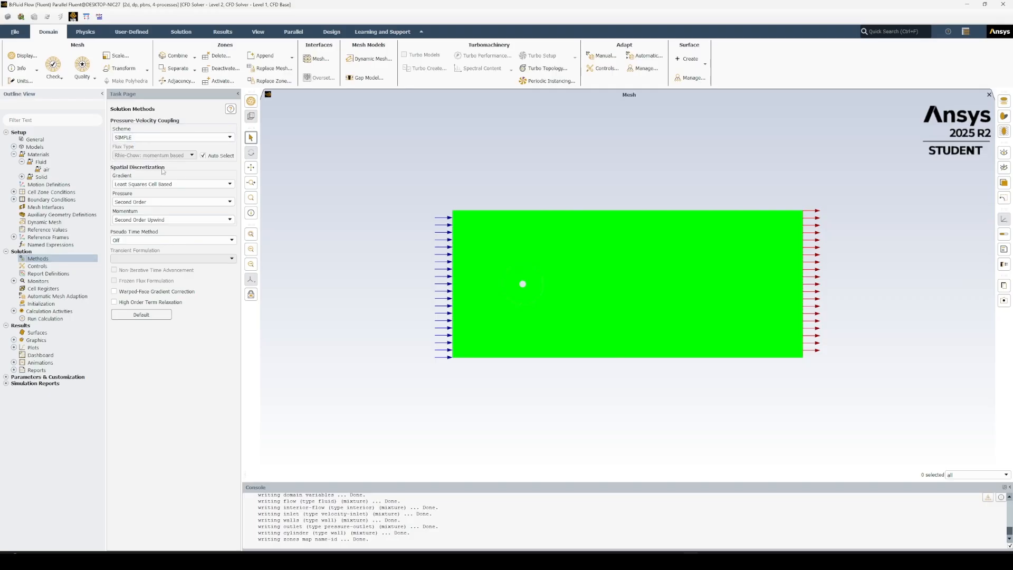
pyautogui.click(180, 202)
pyautogui.click(135, 219)
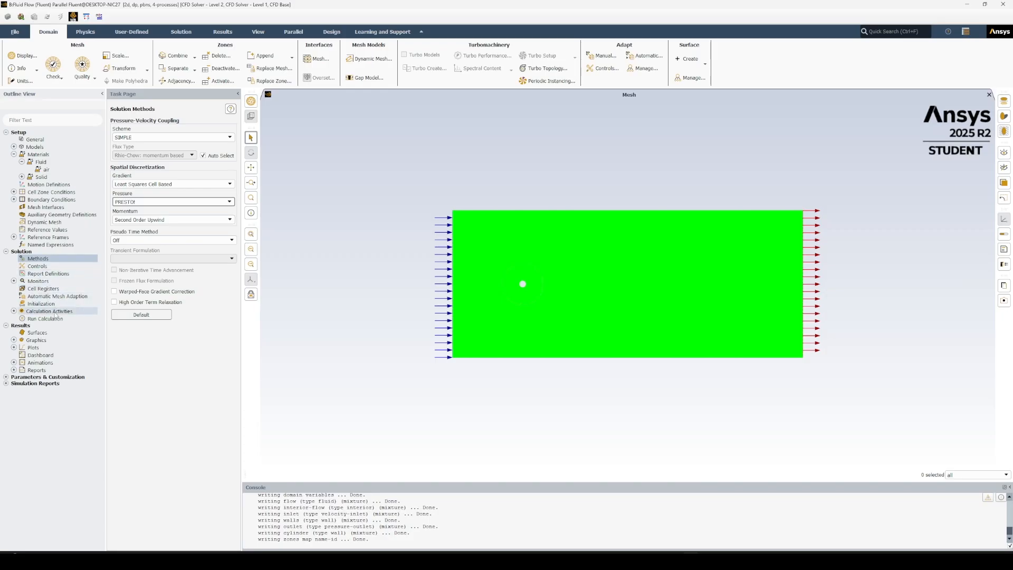
# Set the absolute residual convergence criteria for continuity, x-velocity and y-velocity to 1e-06.
pyautogui.click(14, 281)
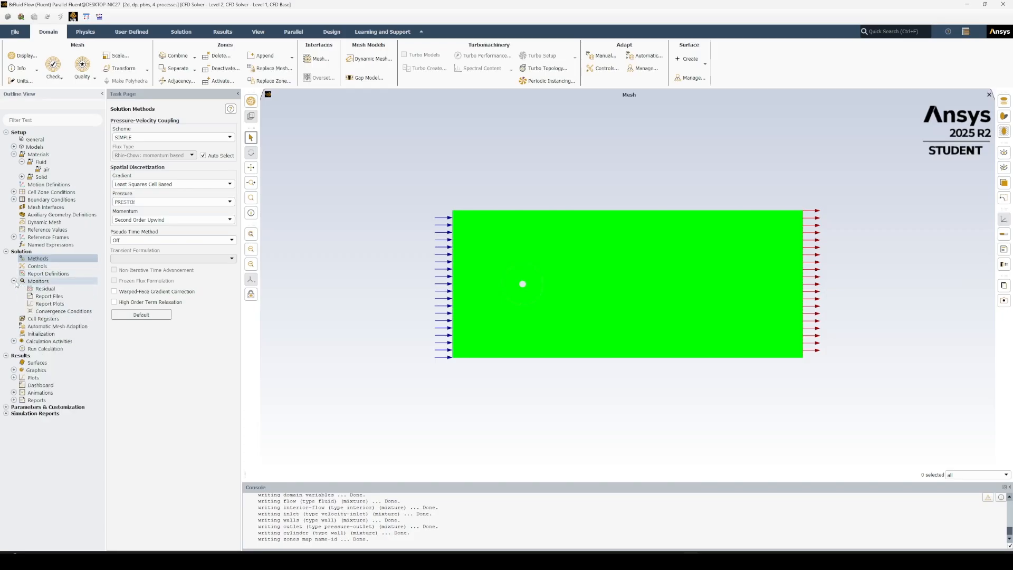
pyautogui.doubleClick(46, 289)
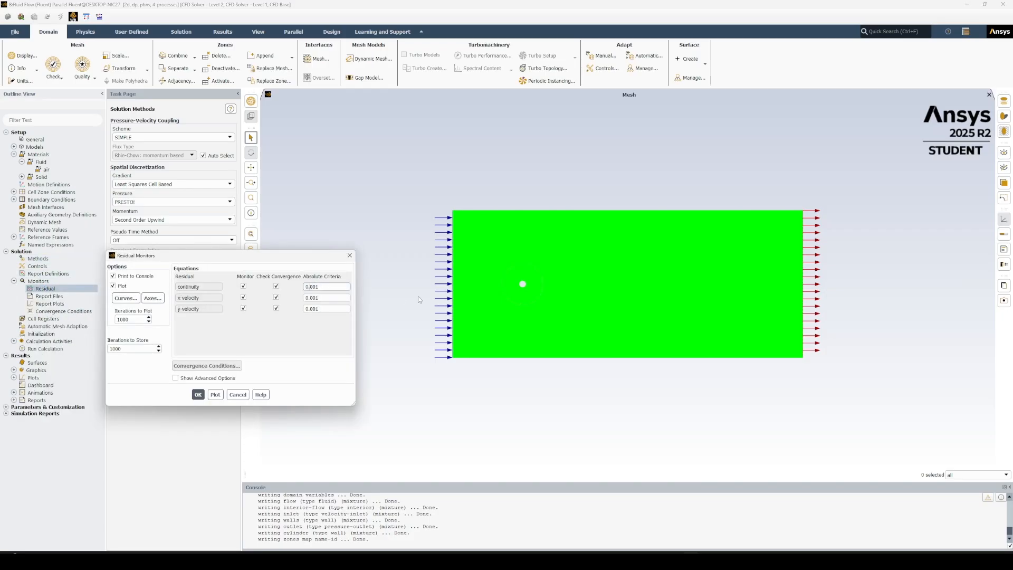
pyautogui.write('00000')
pyautogui.click(198, 395)
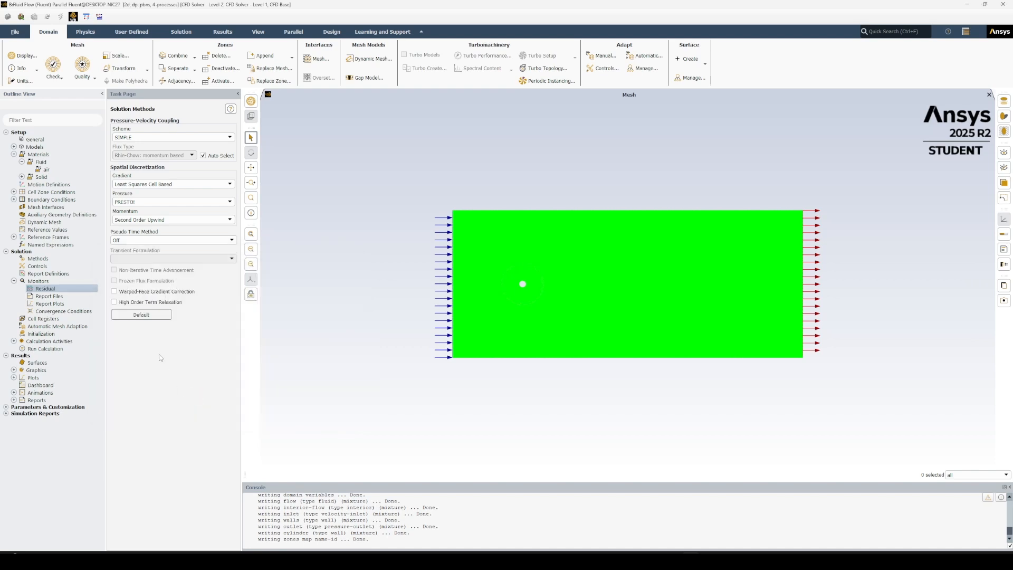
pyautogui.doubleClick(44, 288)
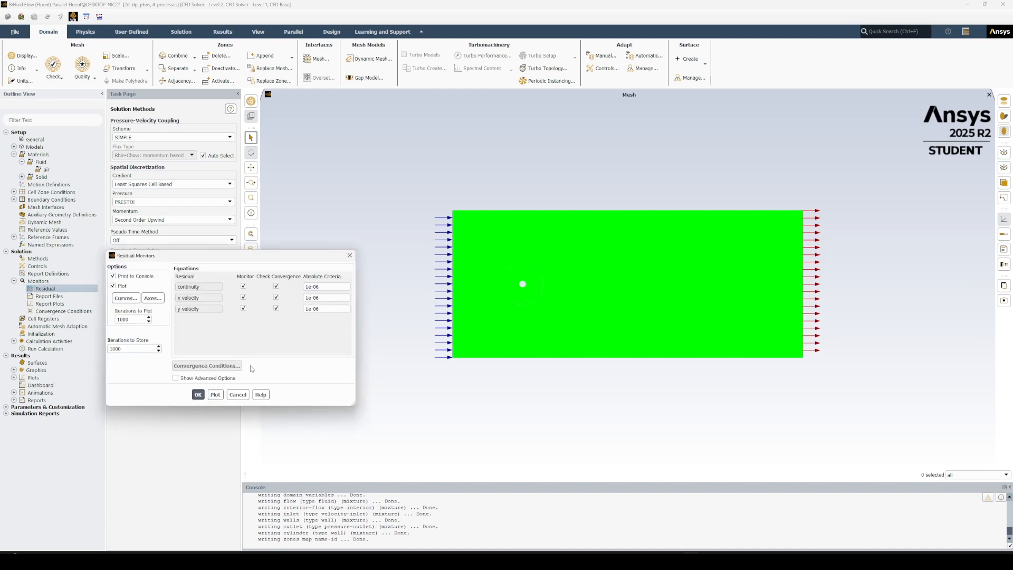
pyautogui.click(238, 397)
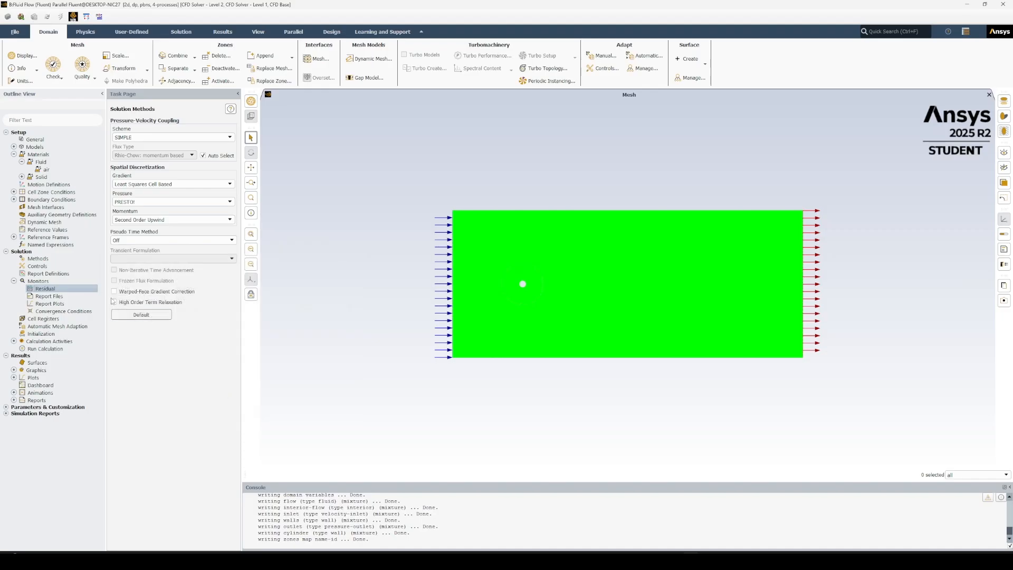
pyautogui.click(14, 281)
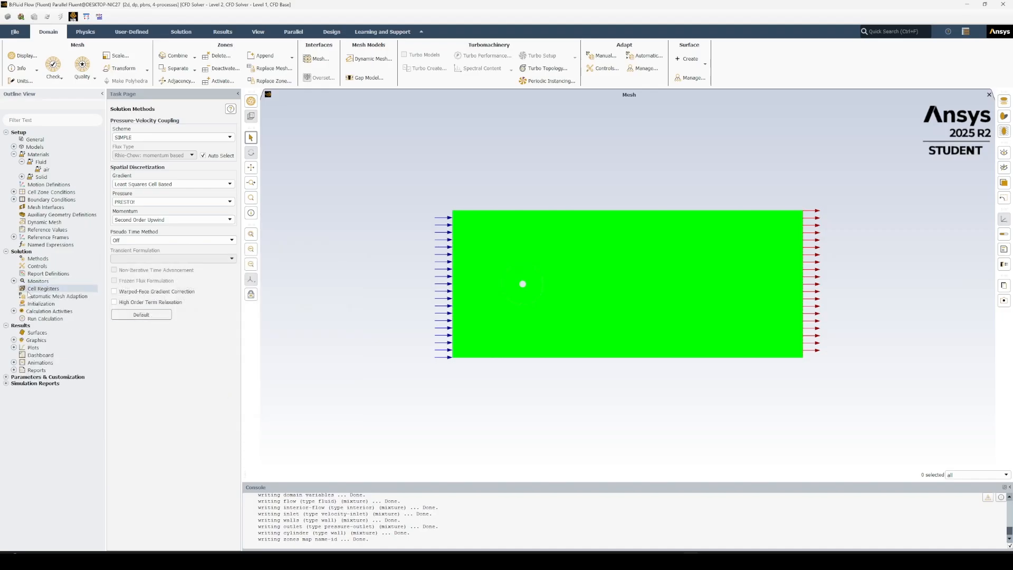
# Set the number of iterations to 300, initialize the solution and run the calculation to completion.
pyautogui.click(45, 319)
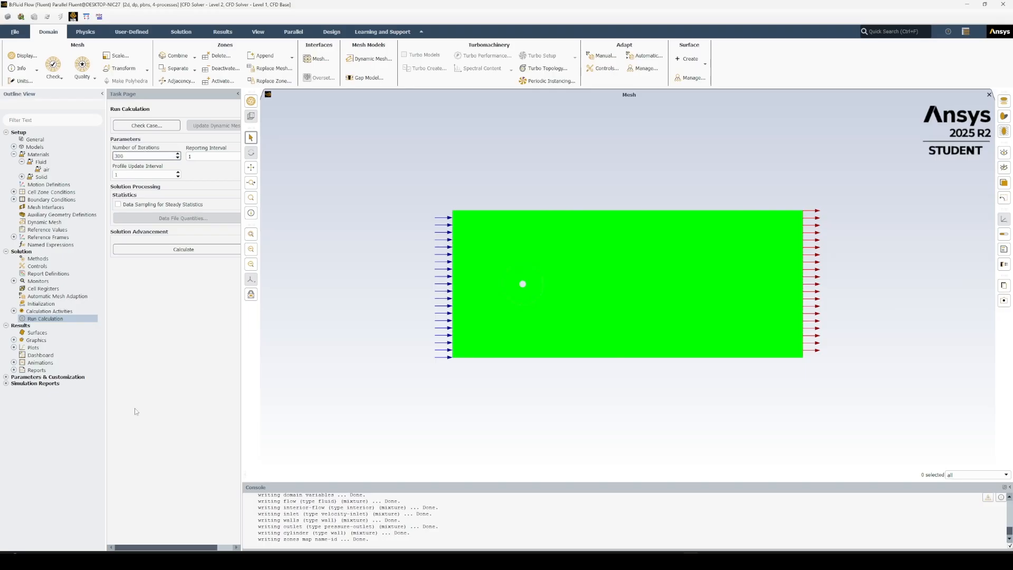
pyautogui.rightClick(61, 317)
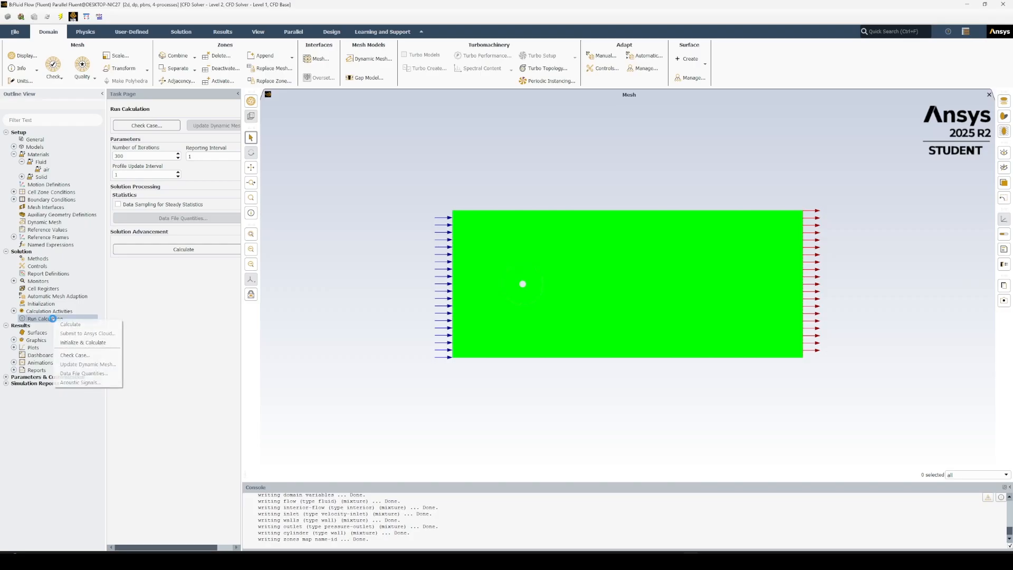
pyautogui.click(105, 342)
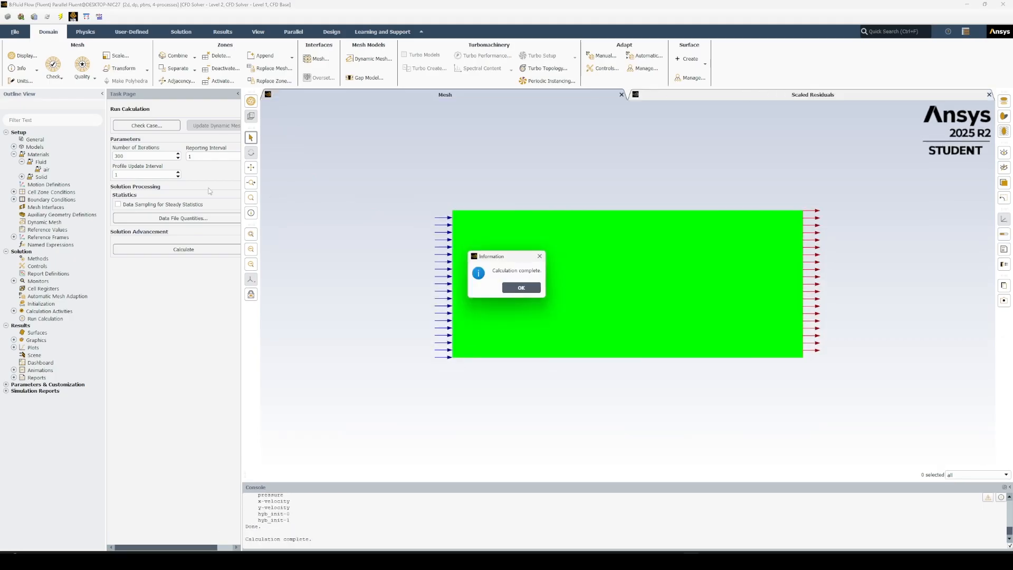
pyautogui.click(522, 287)
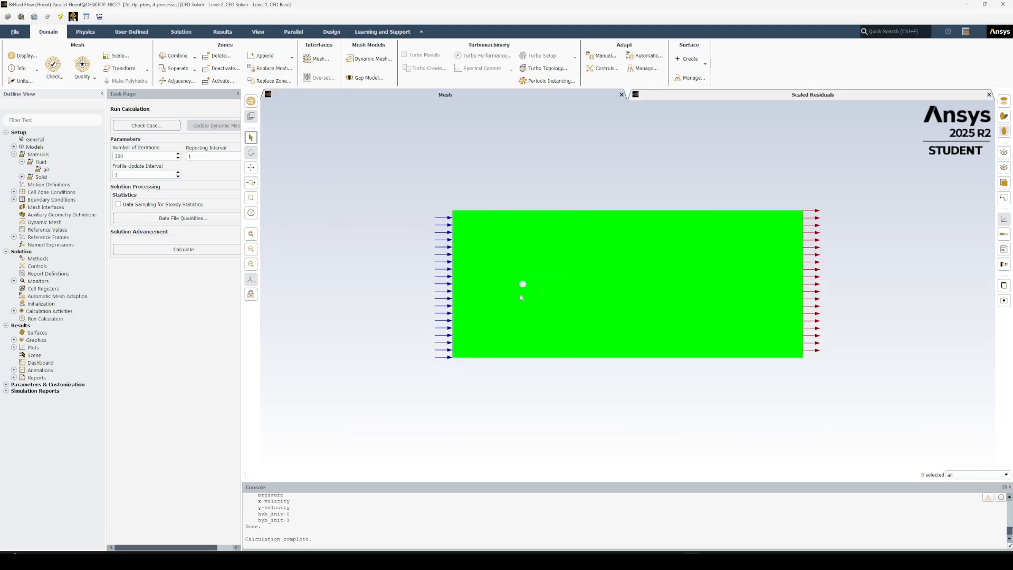
pyautogui.click(125, 174)
# Create and display a filled static pressure contour plot and inspect the field around the cylinder.
pyautogui.doubleClick(41, 341)
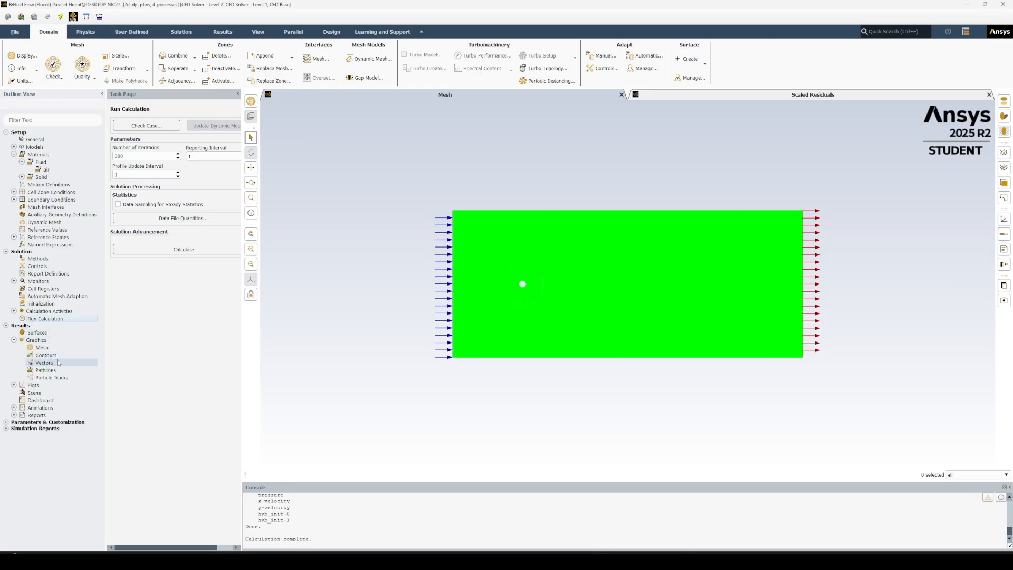
pyautogui.doubleClick(59, 357)
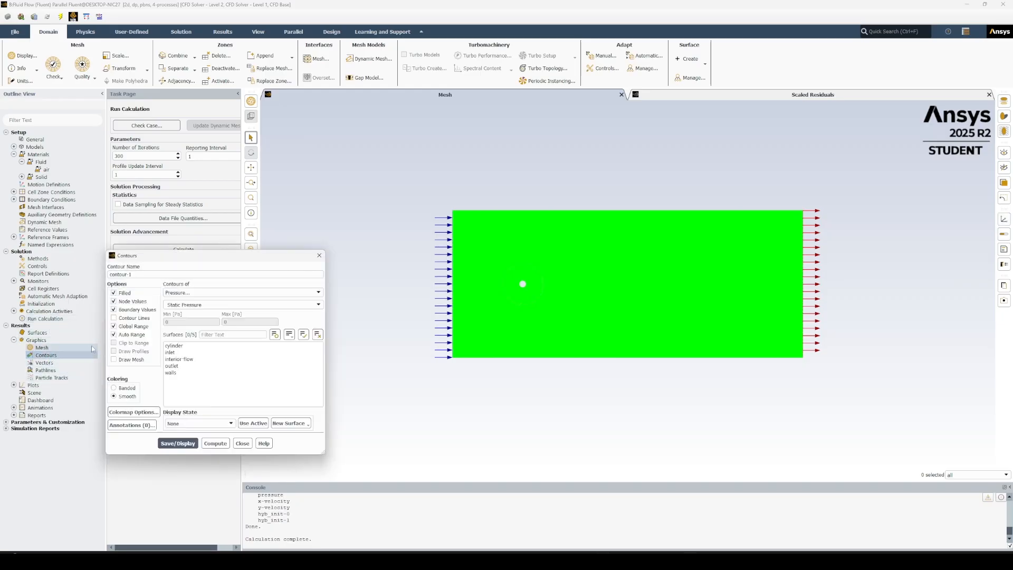
pyautogui.click(177, 444)
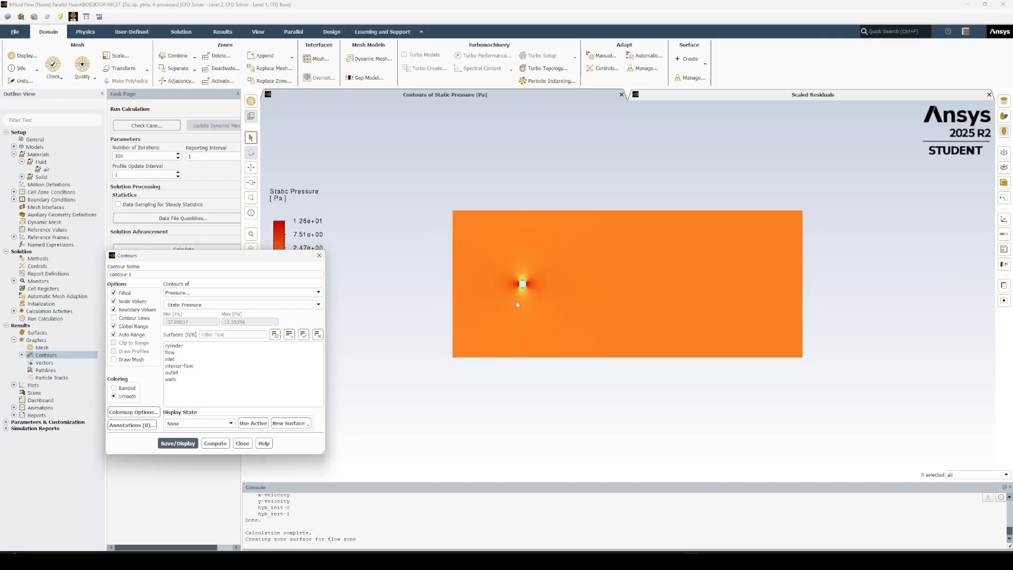
pyautogui.scroll(5, 518, 304)
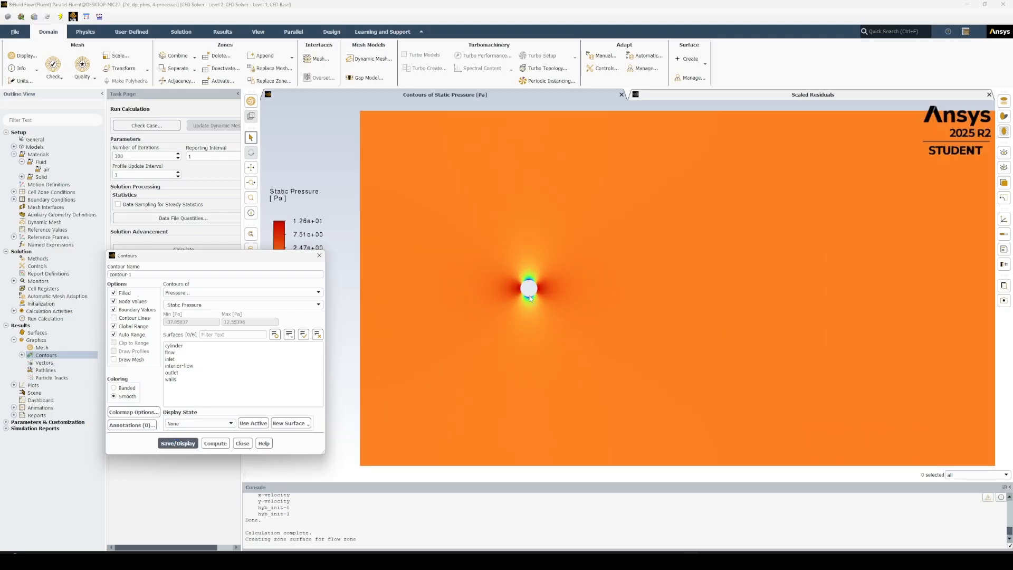
pyautogui.scroll(-1, 531, 299)
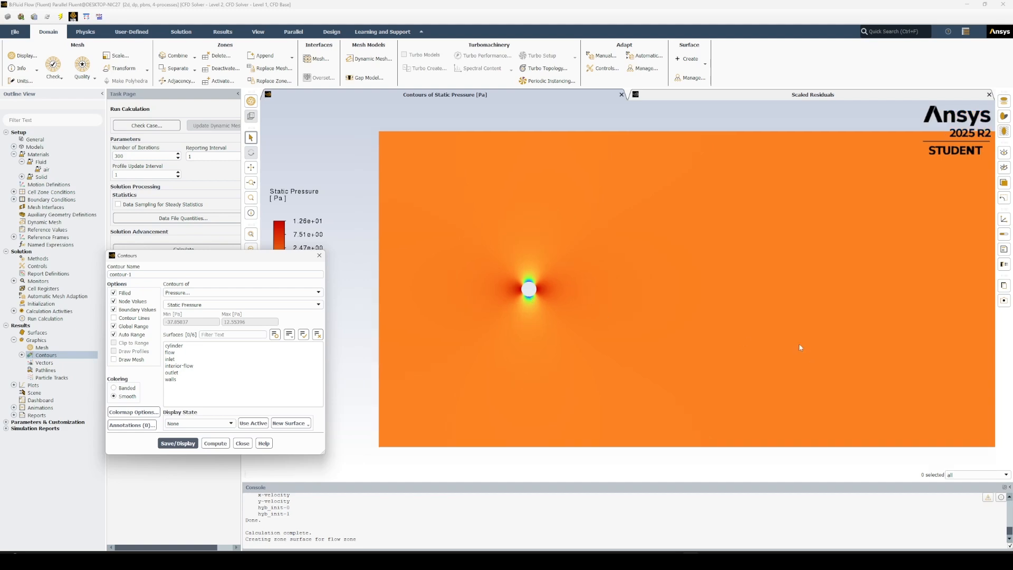
pyautogui.scroll(1, 575, 298)
pyautogui.scroll(-2, 697, 317)
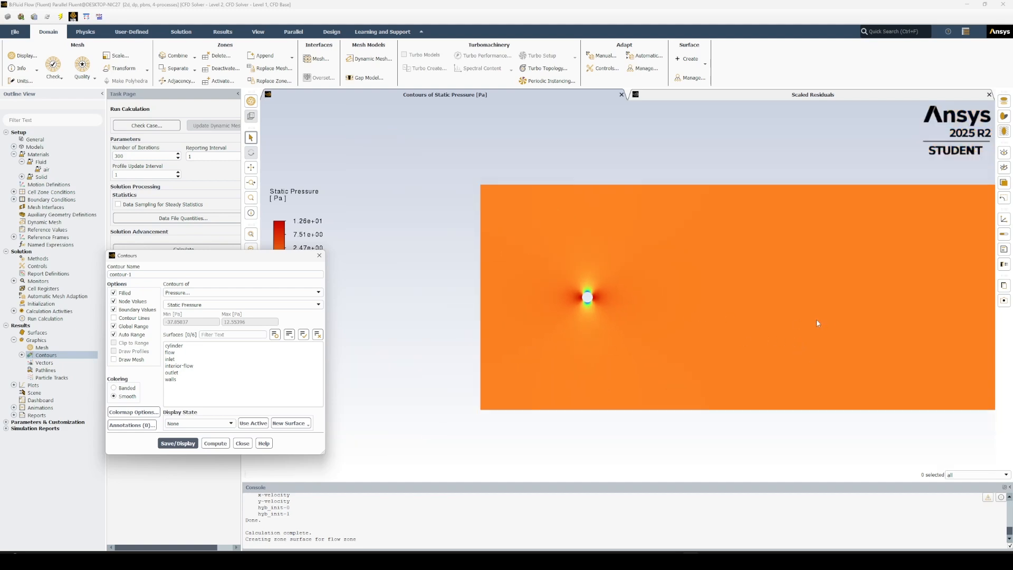
pyautogui.scroll(-1, 841, 321)
pyautogui.scroll(2, 839, 324)
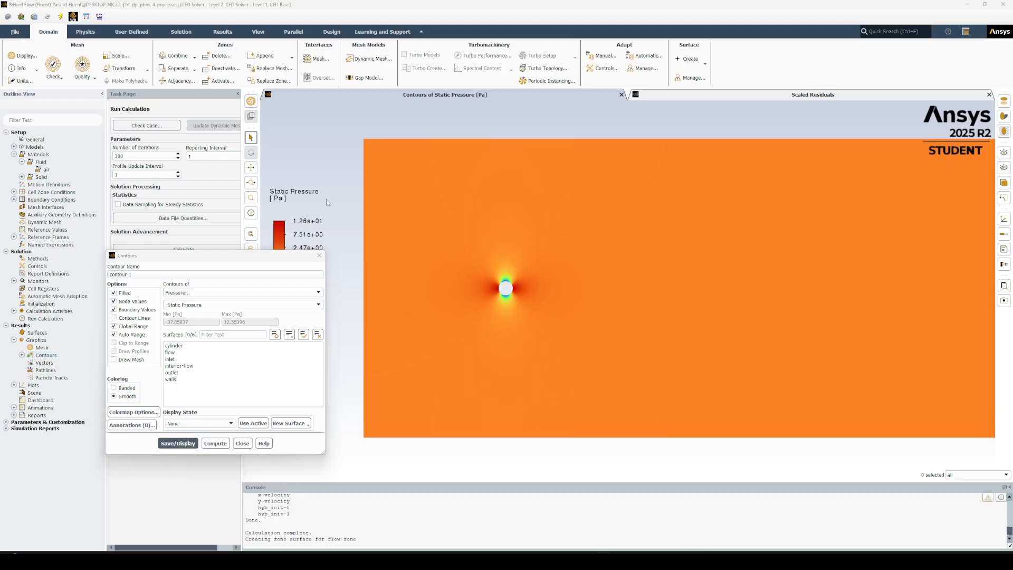
# Change the contour plot's variable to velocity magnitude and display it.
pyautogui.click(198, 294)
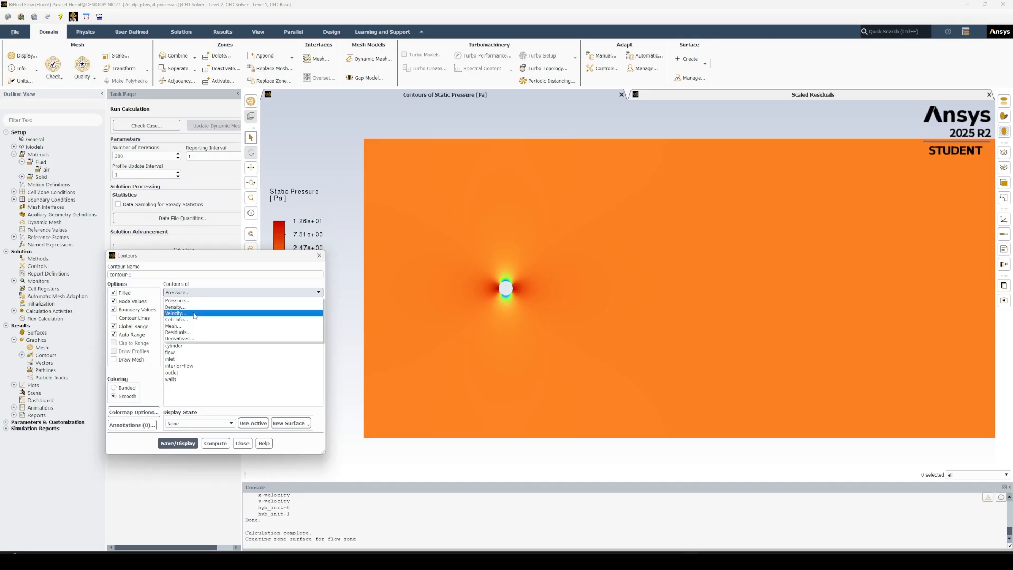
pyautogui.click(194, 313)
pyautogui.click(183, 444)
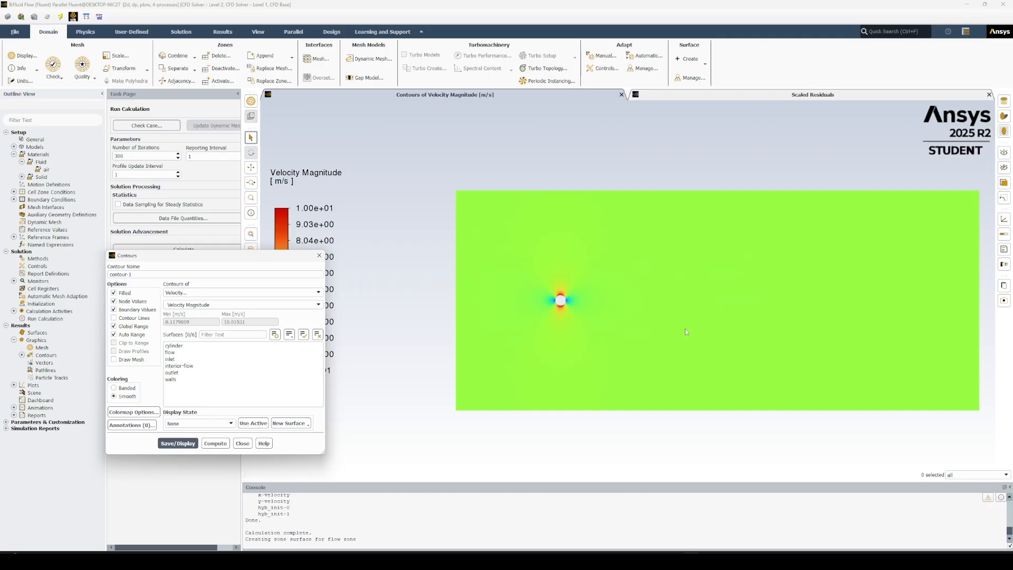
pyautogui.click(243, 444)
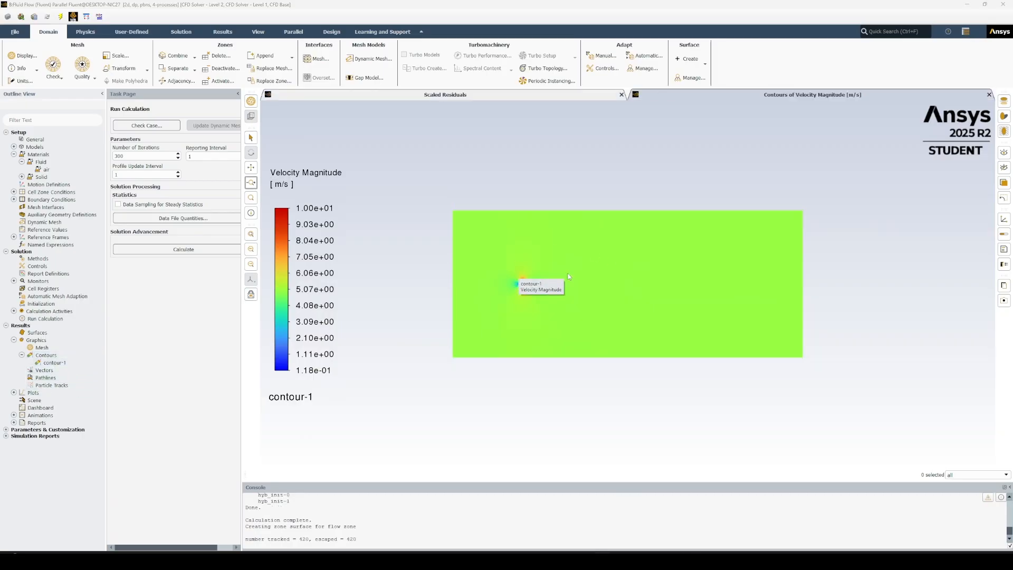
# Create pathlines coloured by velocity magnitude, released from the inlet with 3000 steps, then display and inspect them around the cylinder.
pyautogui.doubleClick(43, 378)
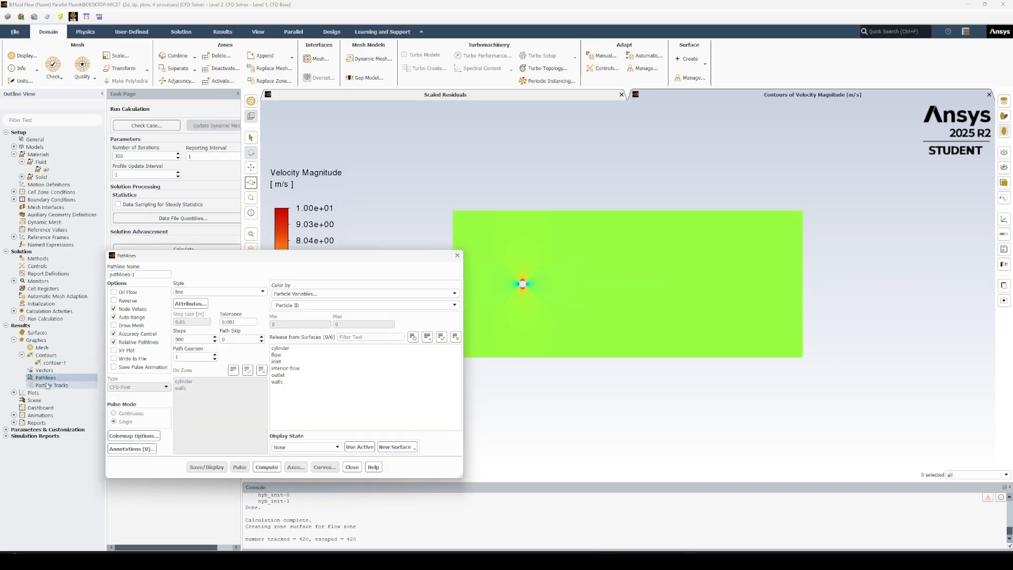
pyautogui.click(327, 294)
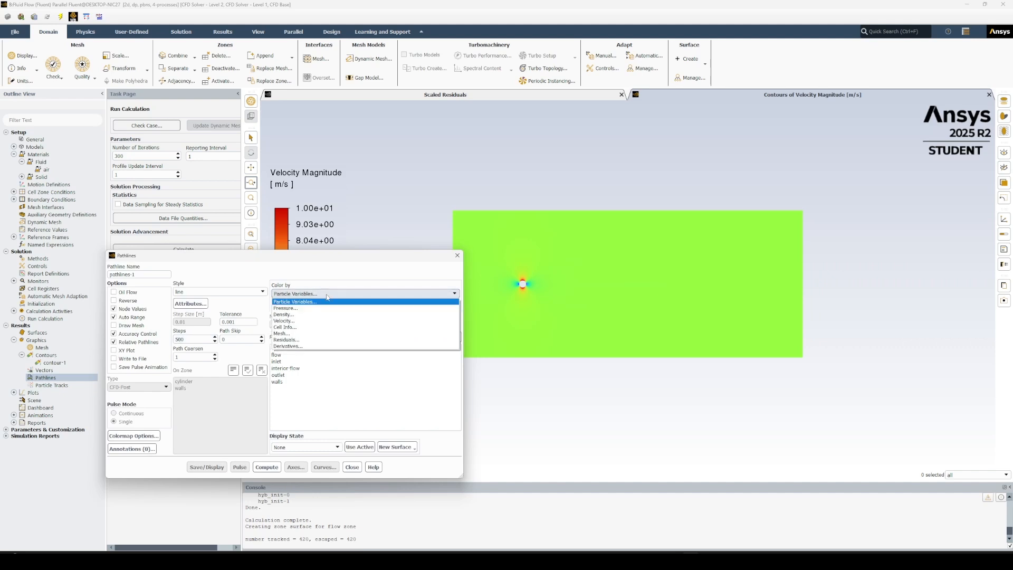
pyautogui.click(325, 300)
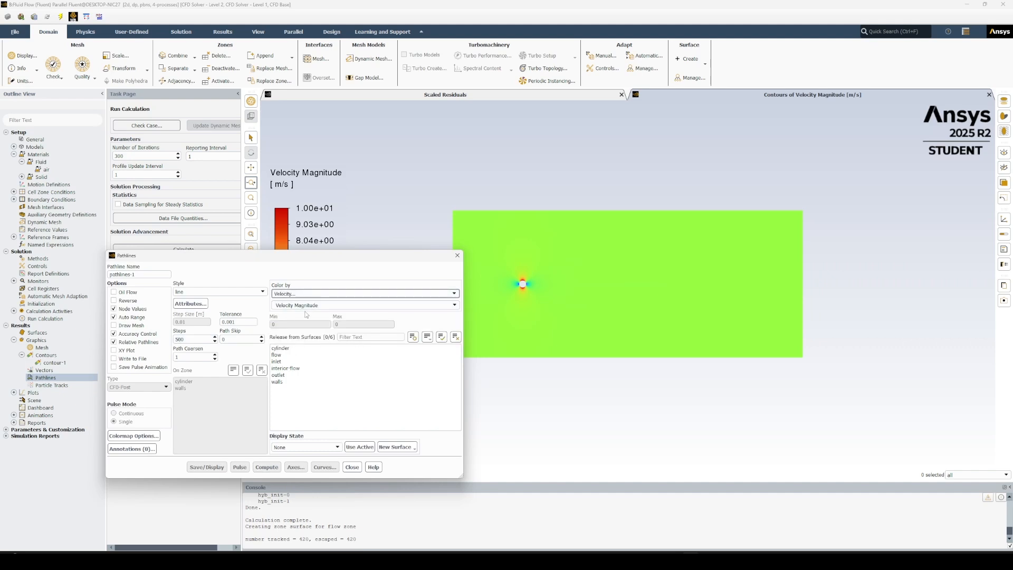
pyautogui.moveTo(199, 339); pyautogui.dragTo(164, 341)
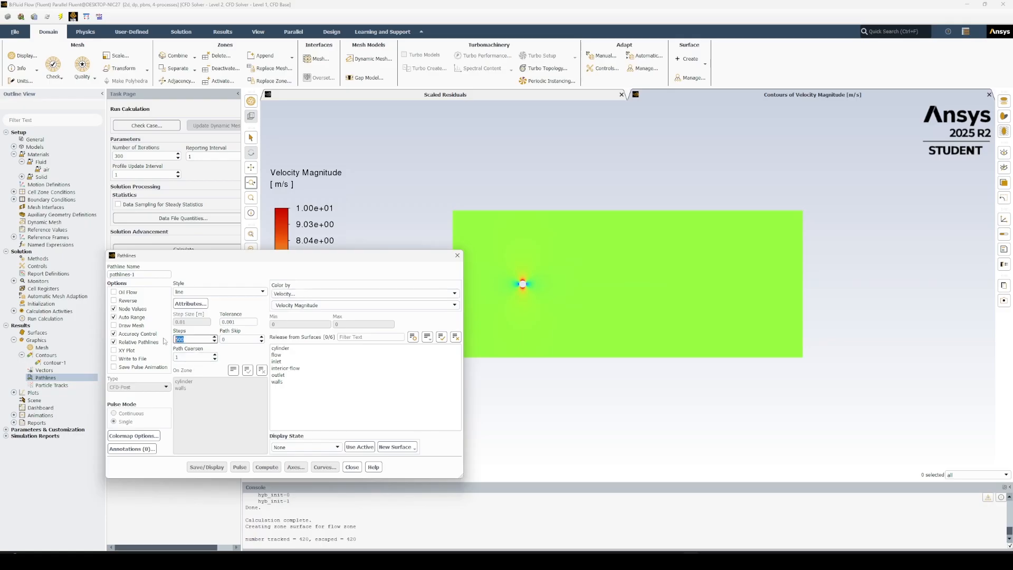
pyautogui.write('3000')
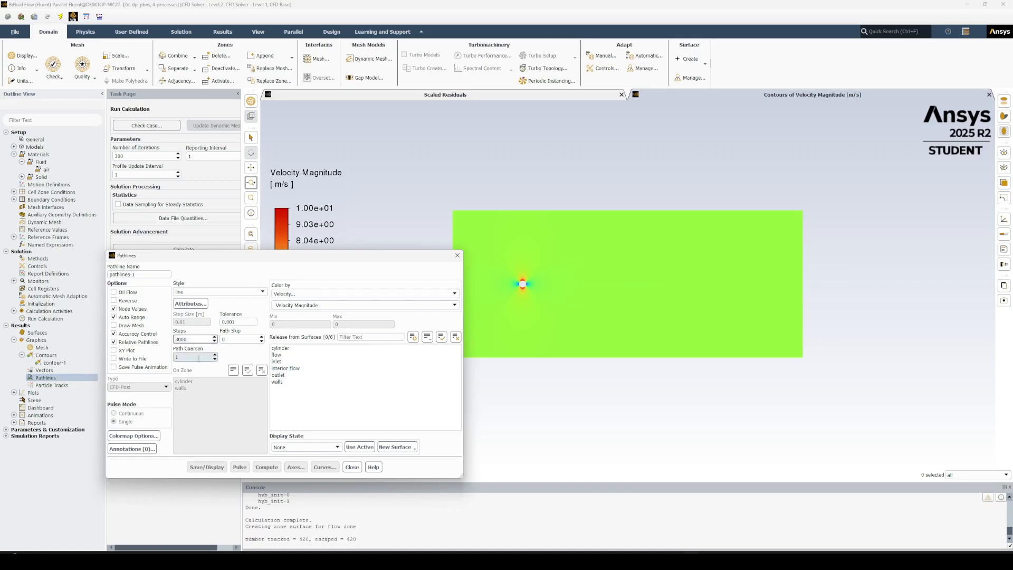
pyautogui.click(283, 362)
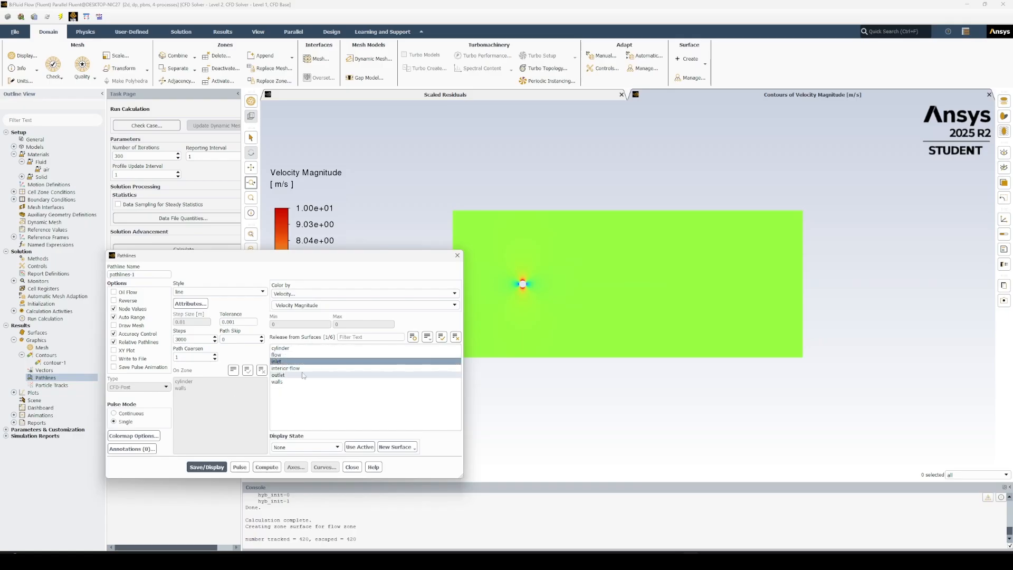
pyautogui.click(207, 467)
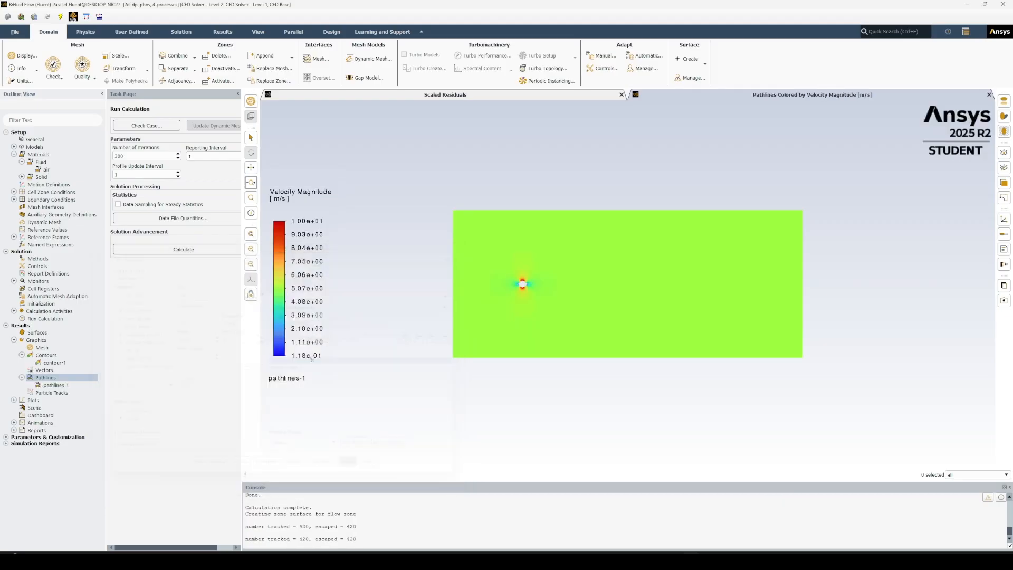
pyautogui.click(353, 467)
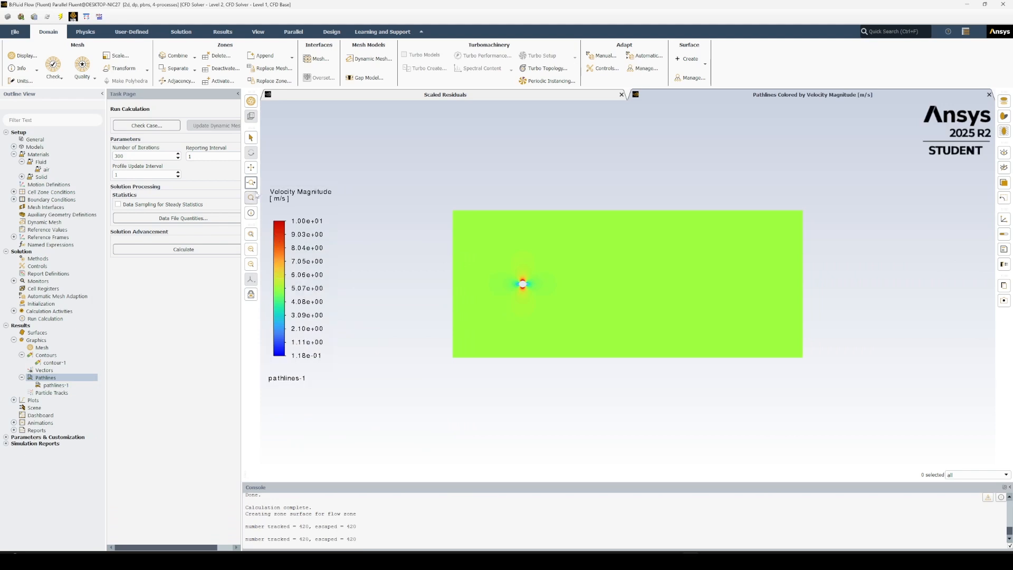
pyautogui.click(253, 168)
pyautogui.click(251, 197)
pyautogui.moveTo(479, 252); pyautogui.dragTo(573, 323)
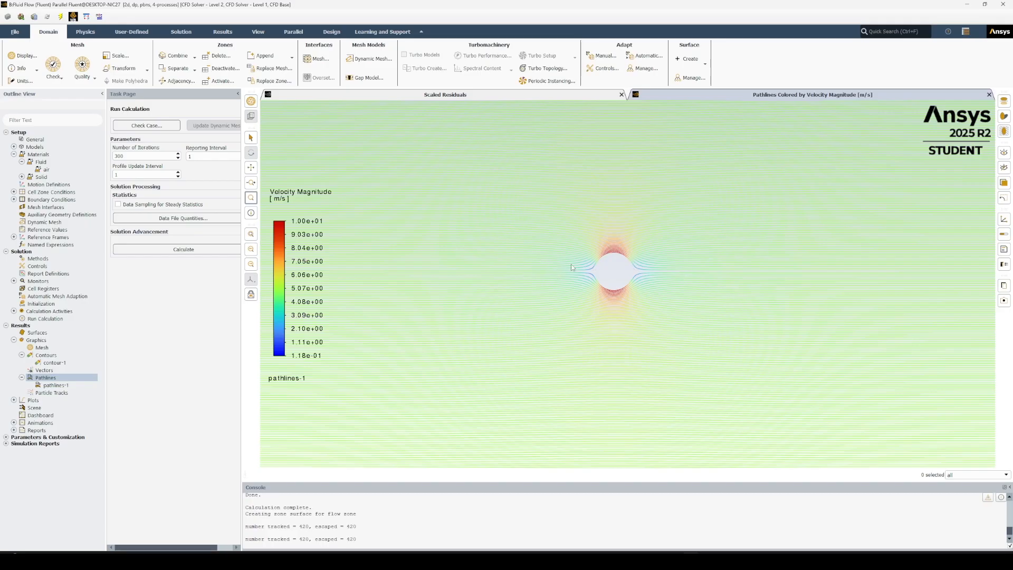
pyautogui.scroll(-6, 607, 283)
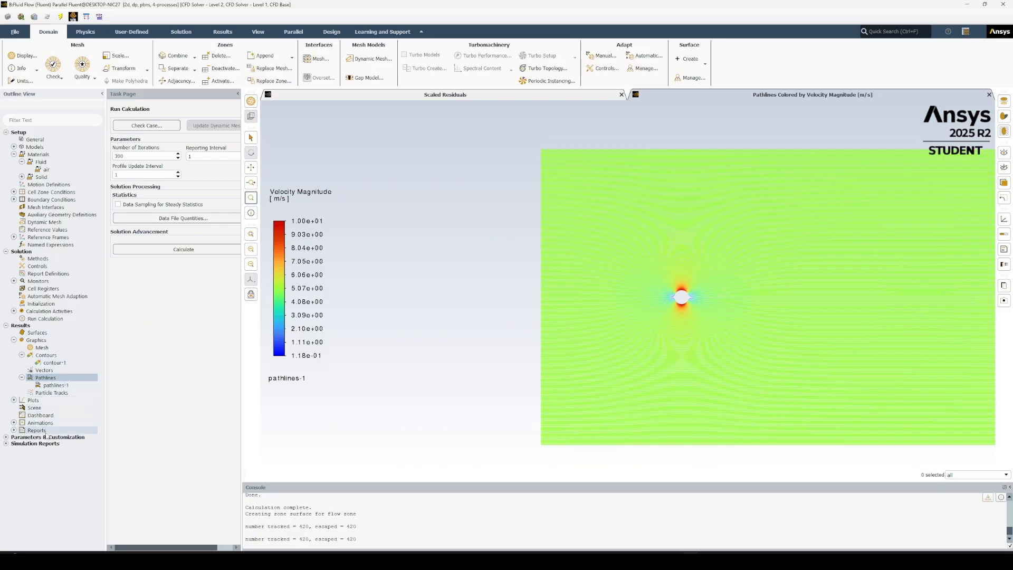
# Create and display a scene combining pathlines-1 and contour-1, with the contour's transparency set to 72.
pyautogui.doubleClick(42, 408)
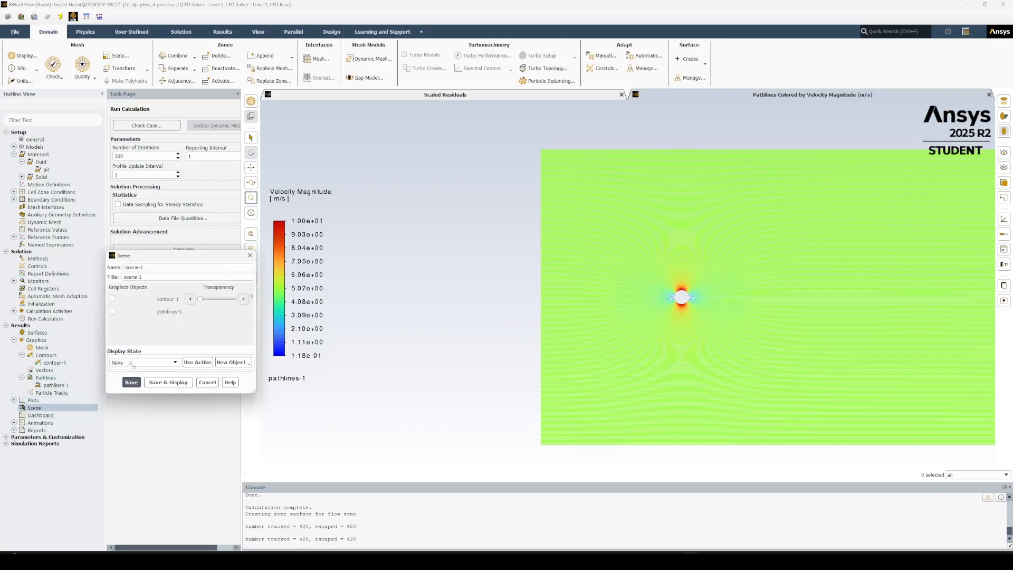
pyautogui.click(113, 311)
pyautogui.click(112, 299)
pyautogui.moveTo(201, 299); pyautogui.dragTo(221, 300)
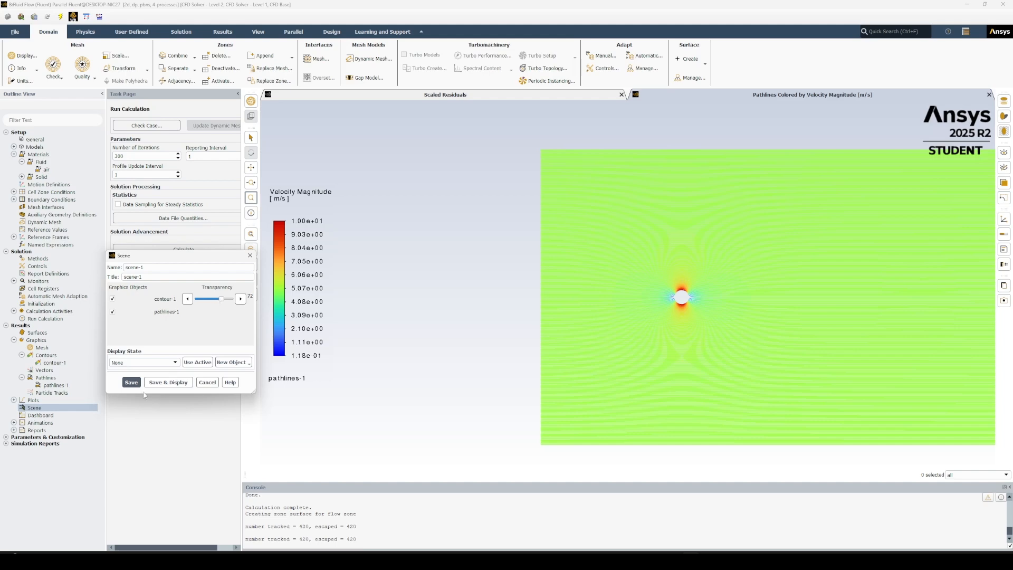
pyautogui.click(168, 382)
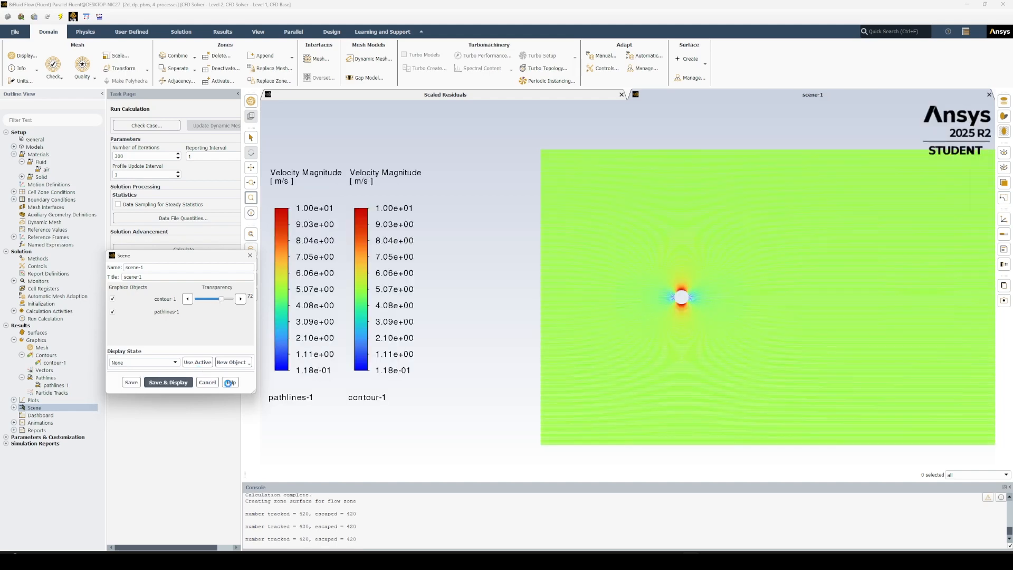
pyautogui.scroll(-3, 797, 296)
pyautogui.scroll(5, 796, 295)
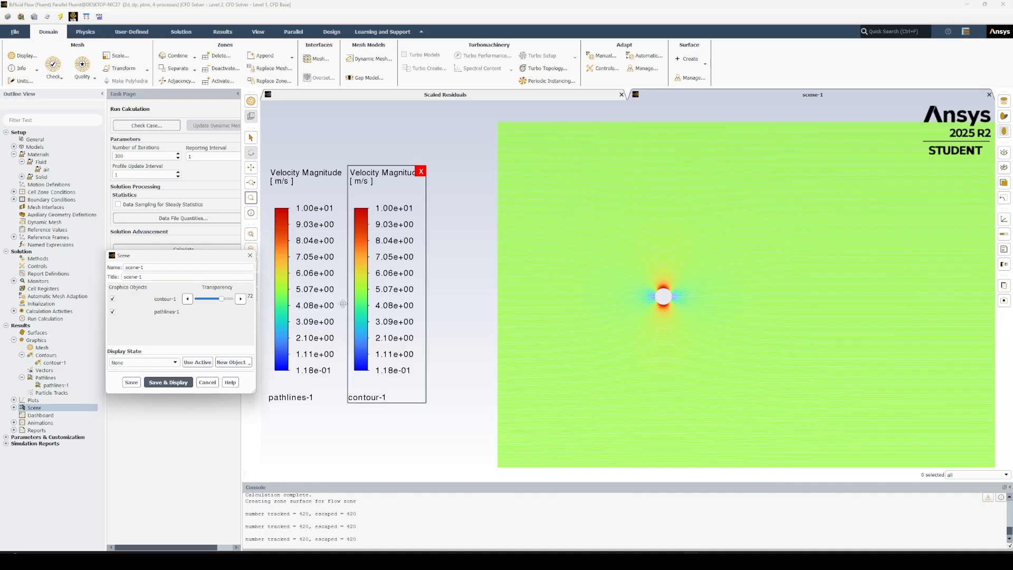
pyautogui.scroll(5, 662, 295)
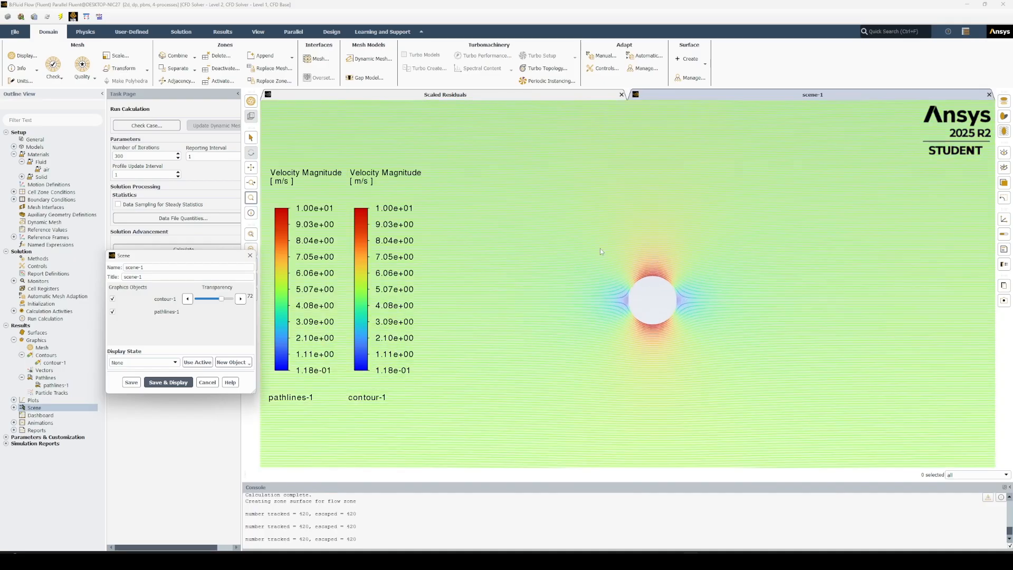
pyautogui.scroll(-2, 835, 371)
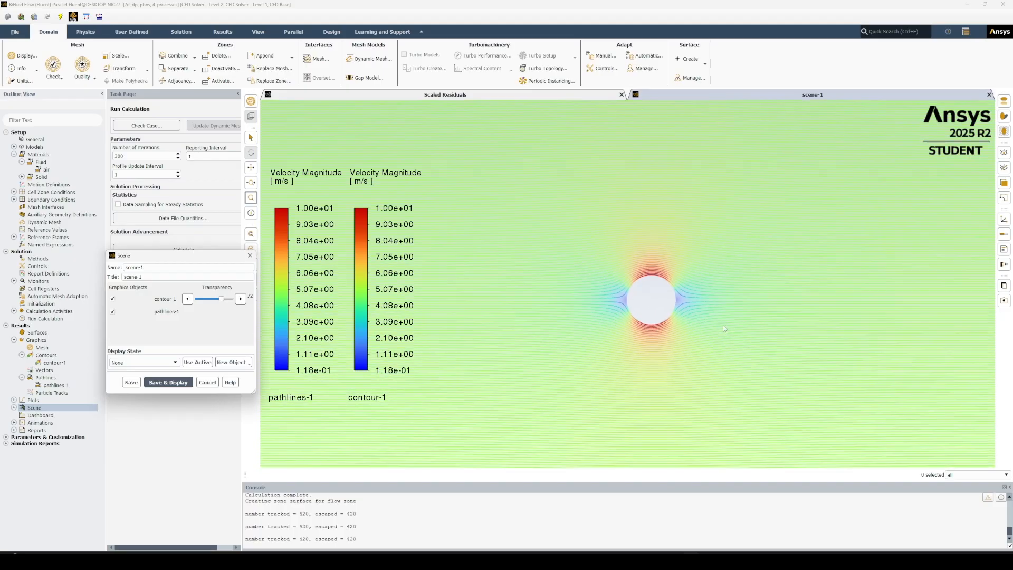
# Remove the contour-1 legend, lower contour-1's transparency in the scene to 46, and redisplay the scene.
pyautogui.moveTo(417, 196)
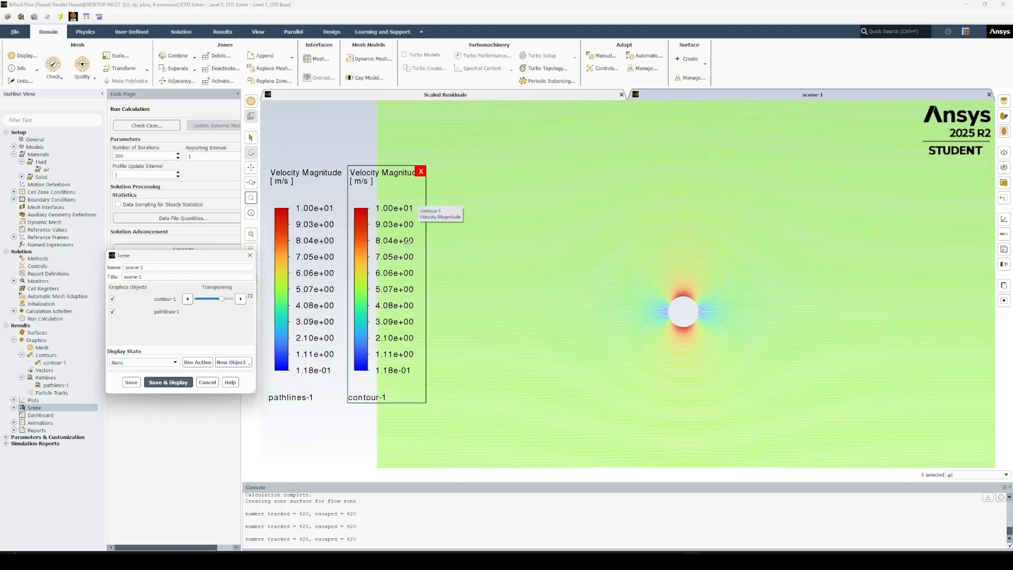
pyautogui.click(421, 172)
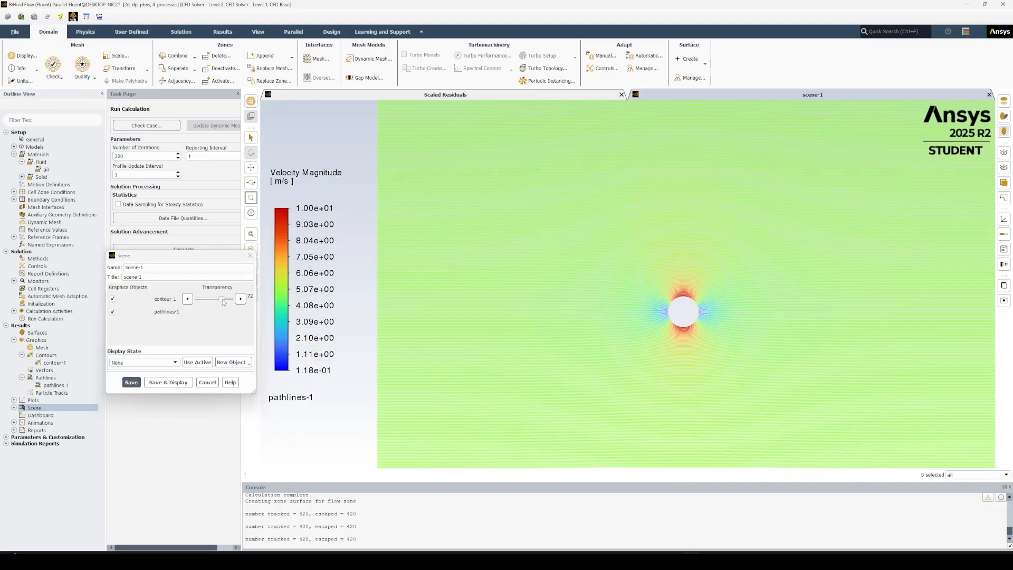
pyautogui.moveTo(222, 299); pyautogui.dragTo(219, 300)
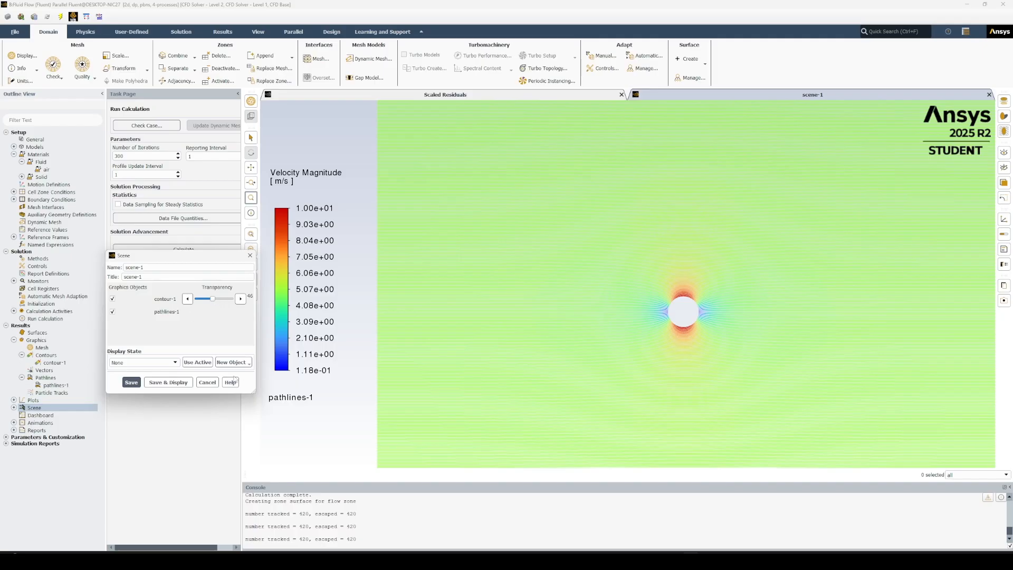
pyautogui.click(167, 382)
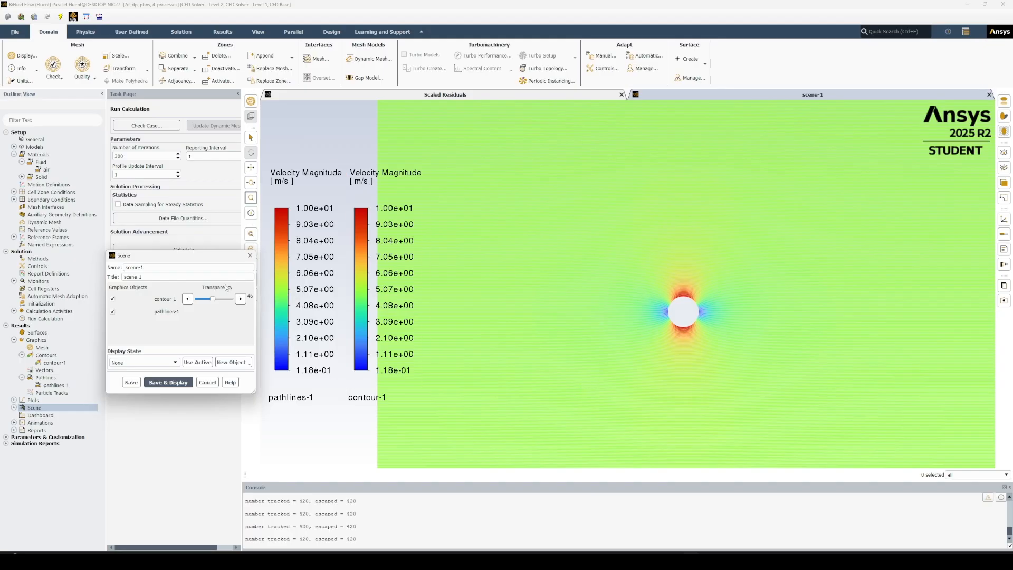
pyautogui.click(165, 382)
pyautogui.click(207, 382)
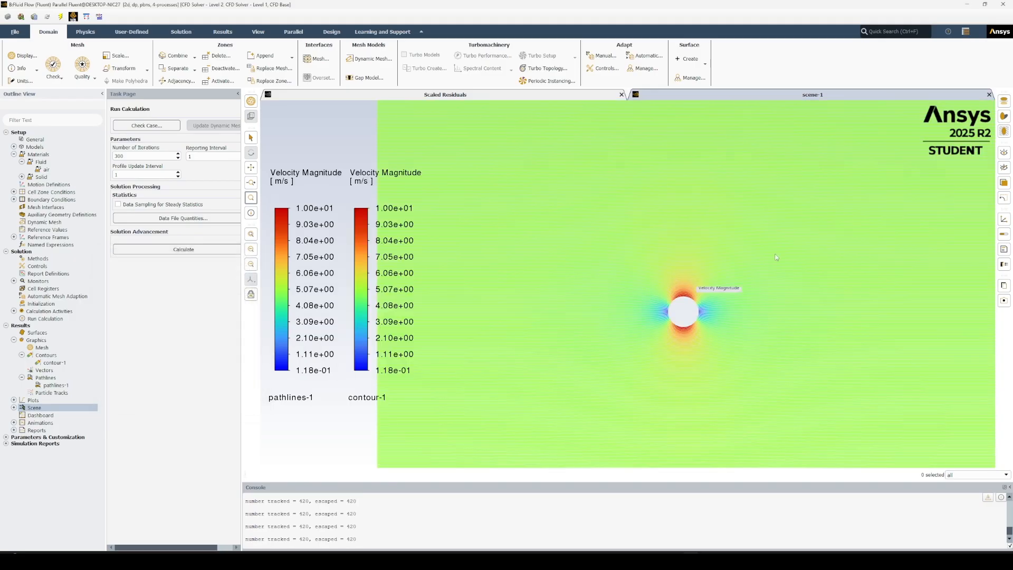
# Fit the whole flow domain in the view and remove the duplicate contour-1 legend from the scene.
pyautogui.scroll(-3, 876, 351)
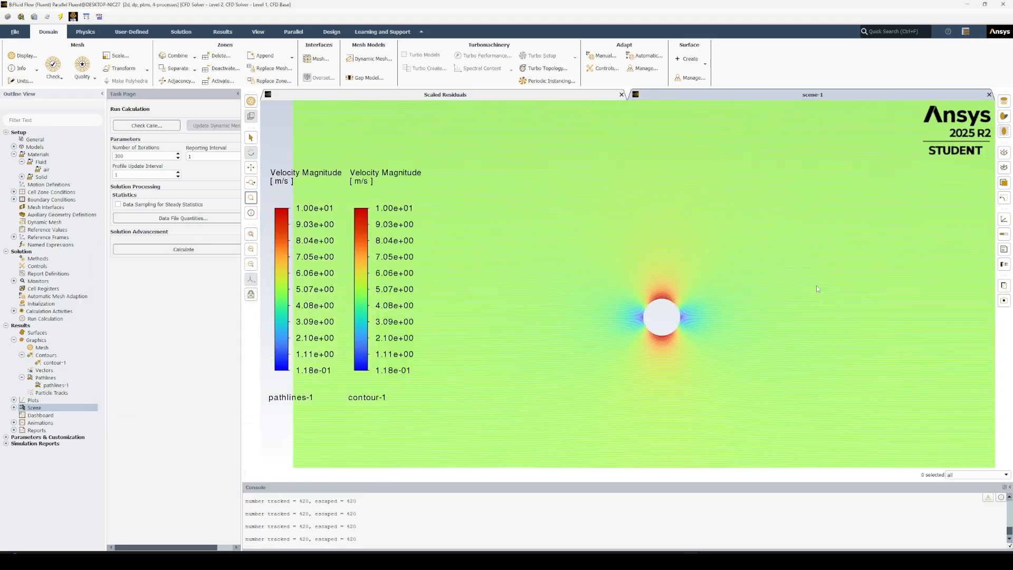
pyautogui.scroll(-1, 876, 351)
pyautogui.scroll(1, 802, 328)
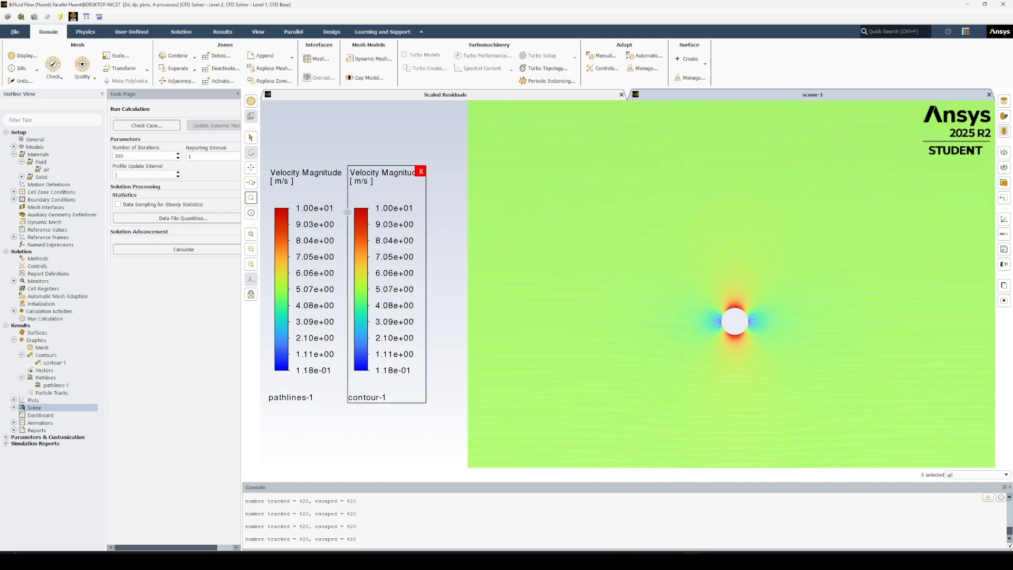
pyautogui.click(251, 234)
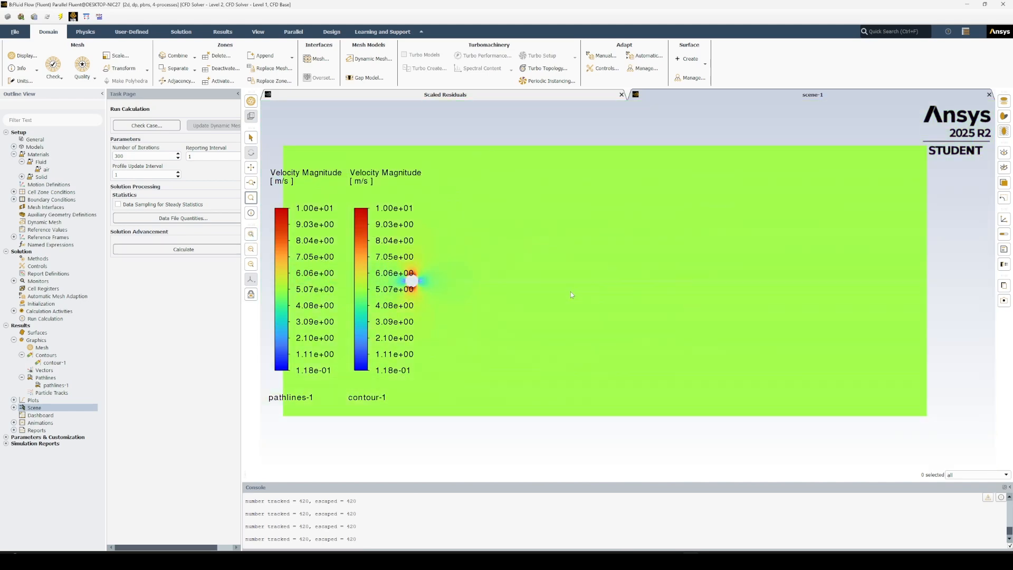
pyautogui.click(421, 172)
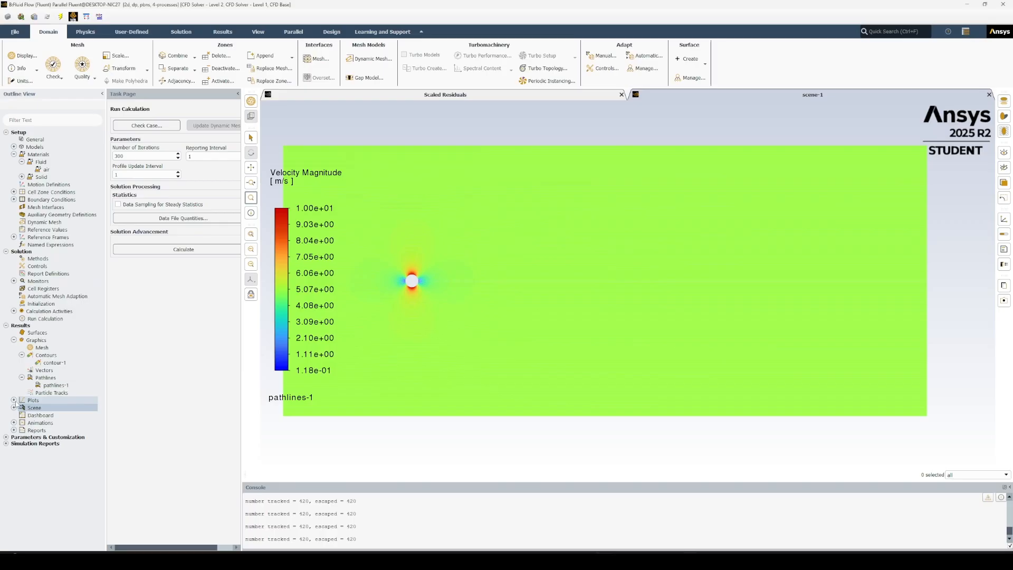
# Create and display an XY plot of velocity magnitude along the X direction for the cylinder surface.
pyautogui.doubleClick(53, 400)
pyautogui.doubleClick(48, 416)
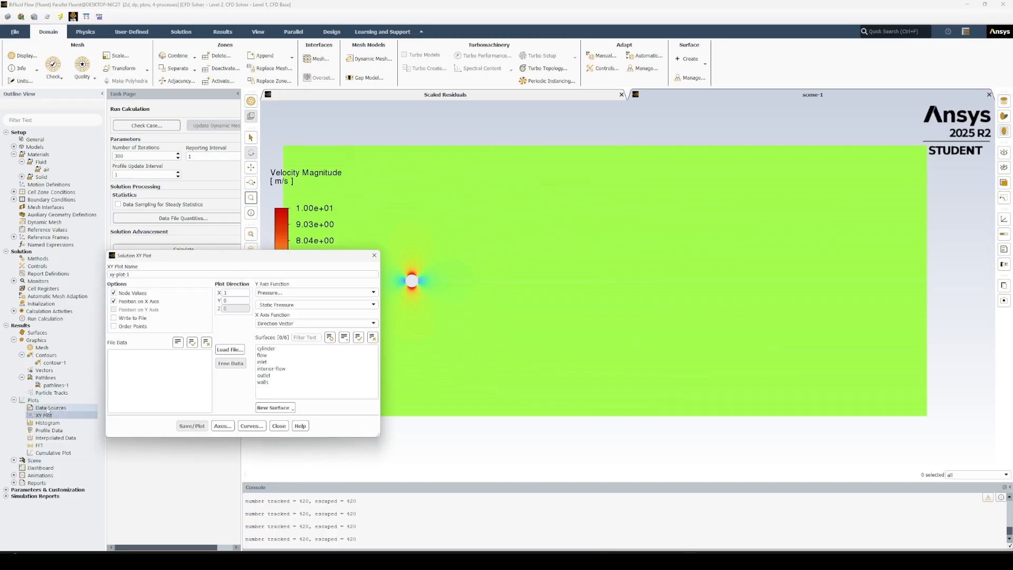
pyautogui.click(292, 293)
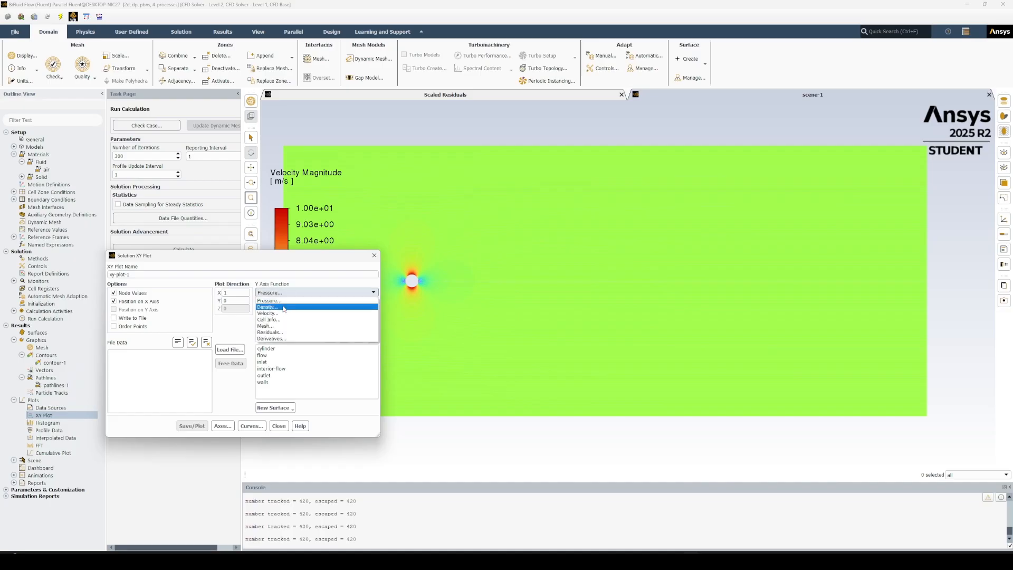
pyautogui.click(311, 312)
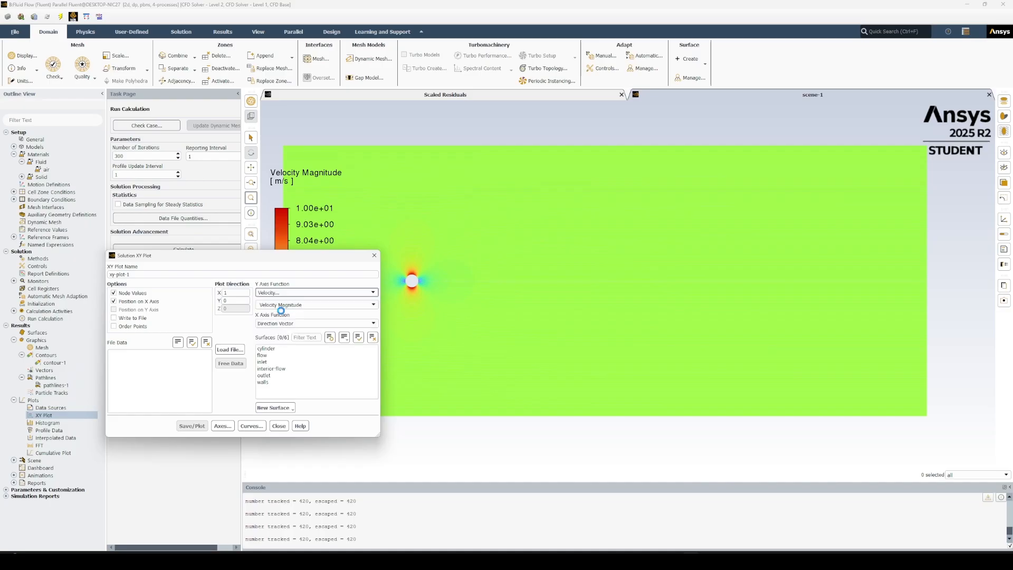
pyautogui.click(282, 349)
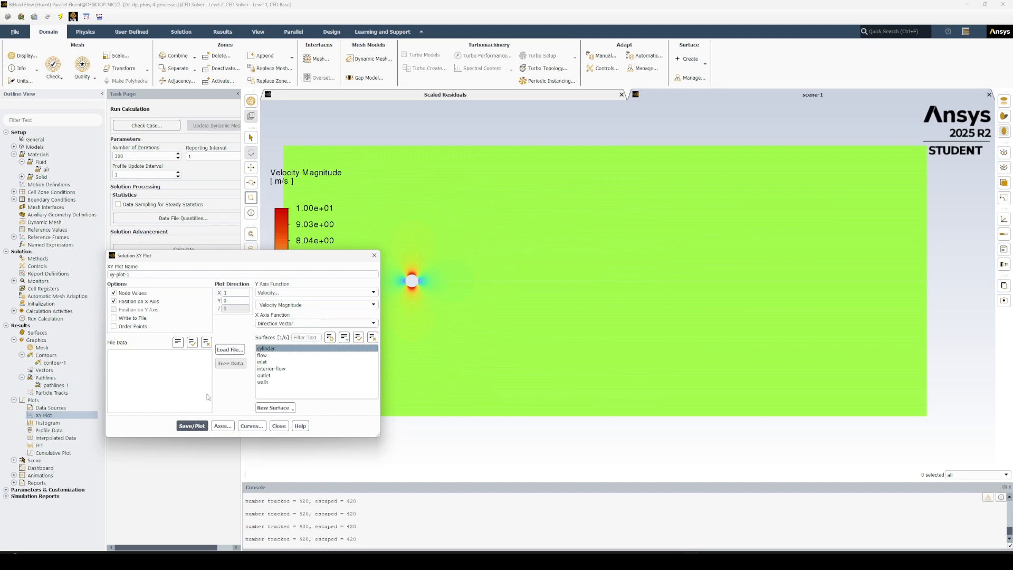
pyautogui.moveTo(258, 260); pyautogui.dragTo(167, 242)
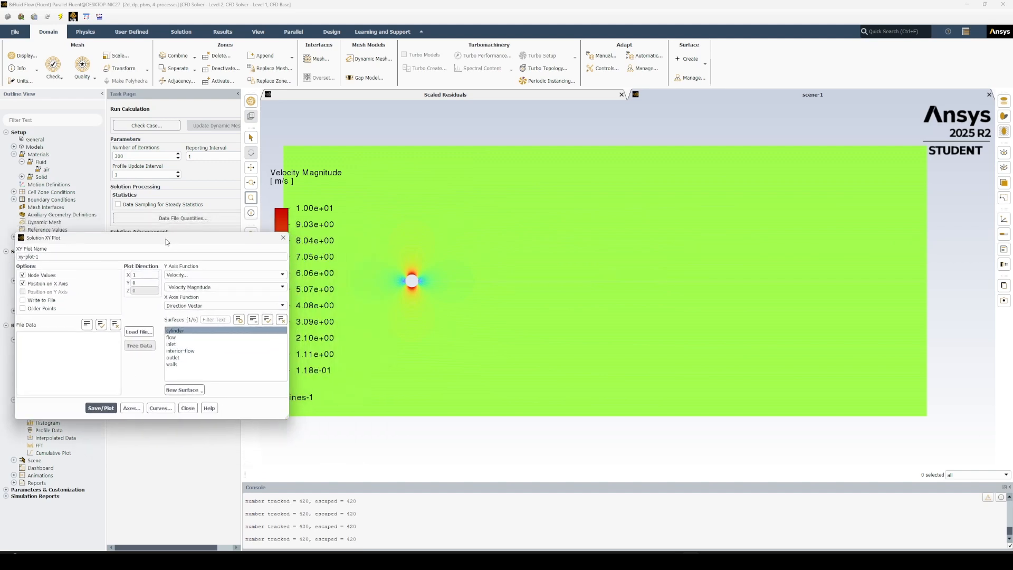
pyautogui.click(101, 408)
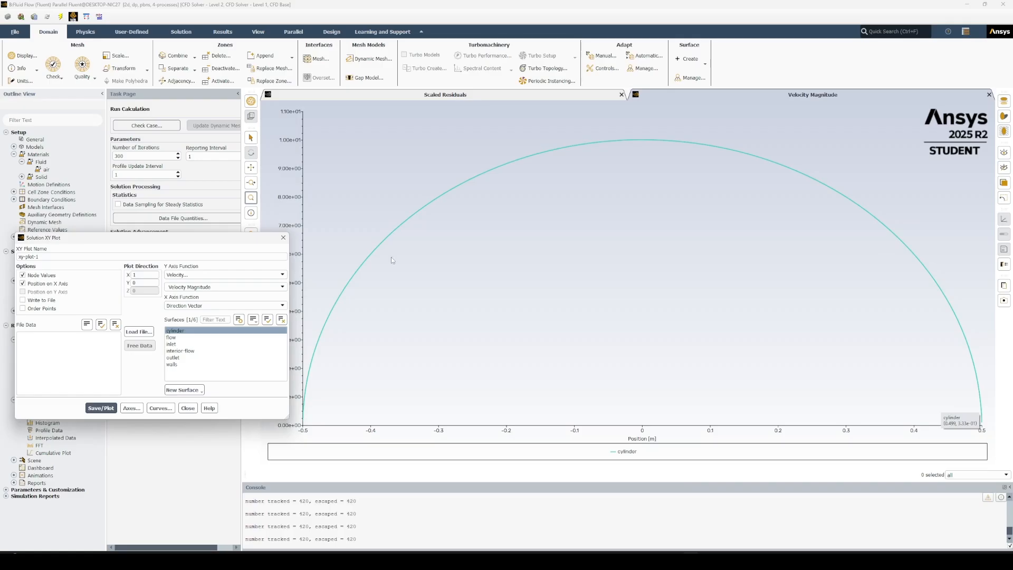
pyautogui.click(188, 409)
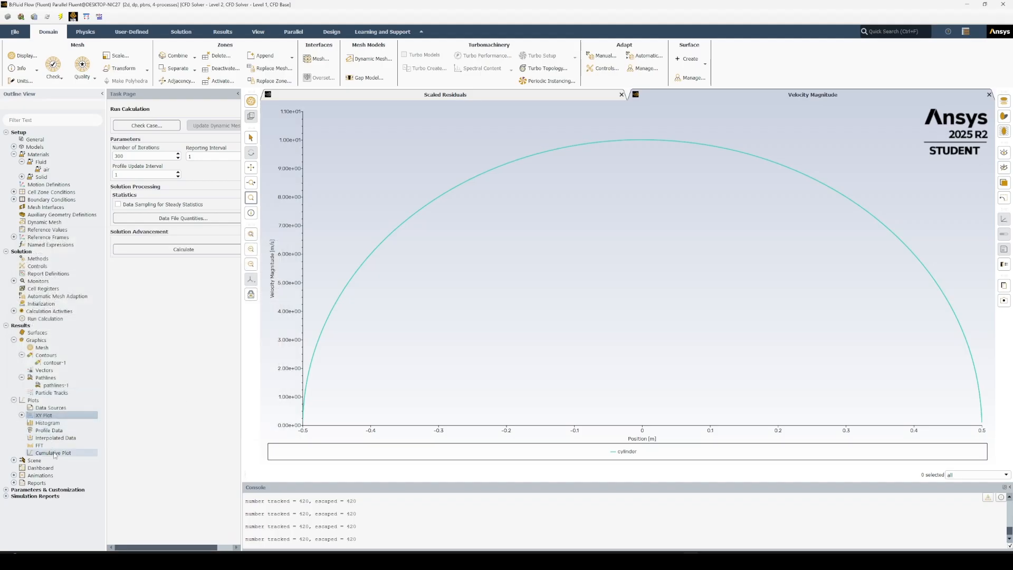
# Print a force report for the cylinder wall zone using the X direction vector (1, 0).
pyautogui.click(13, 482)
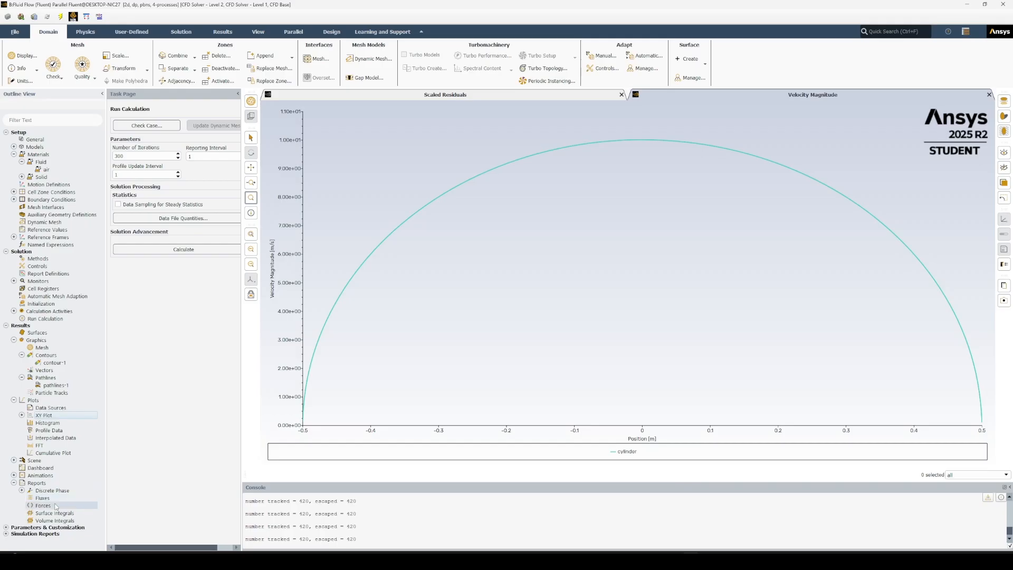
pyautogui.doubleClick(55, 506)
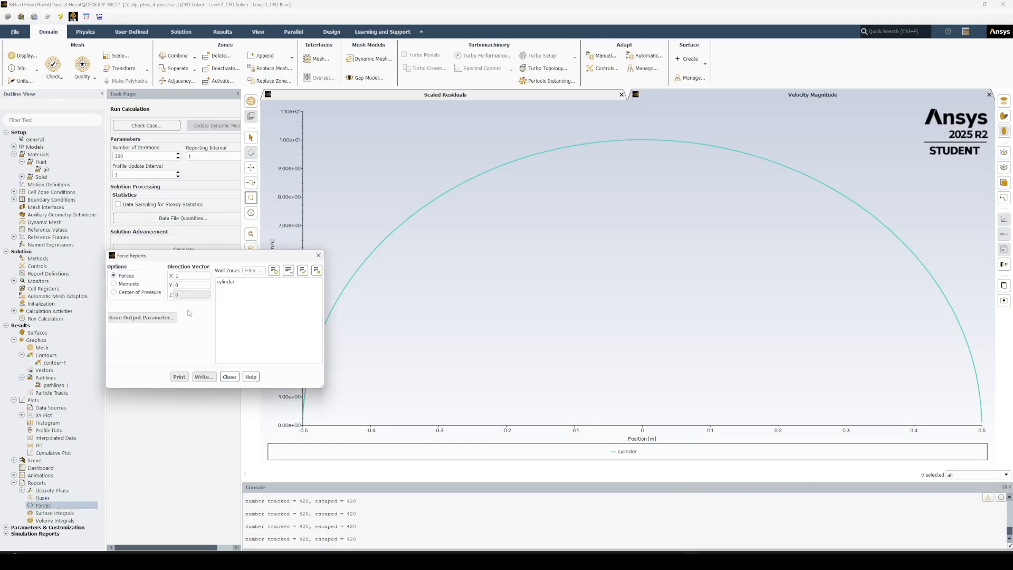
pyautogui.click(235, 282)
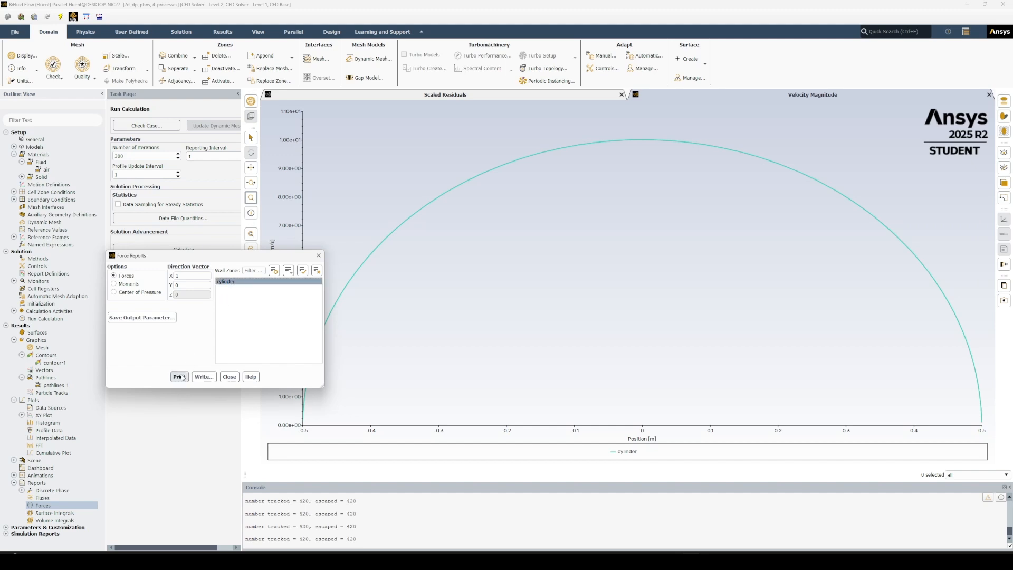
pyautogui.click(179, 377)
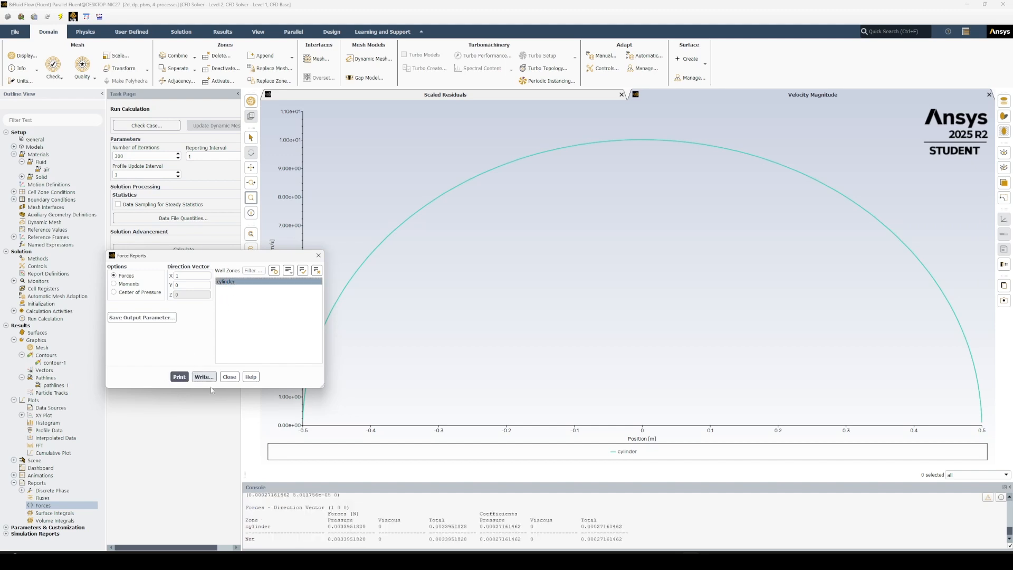
# Highlight the cylinder's total force coefficient in the printed report and close the force report setup.
pyautogui.click(578, 525)
pyautogui.doubleClick(609, 527)
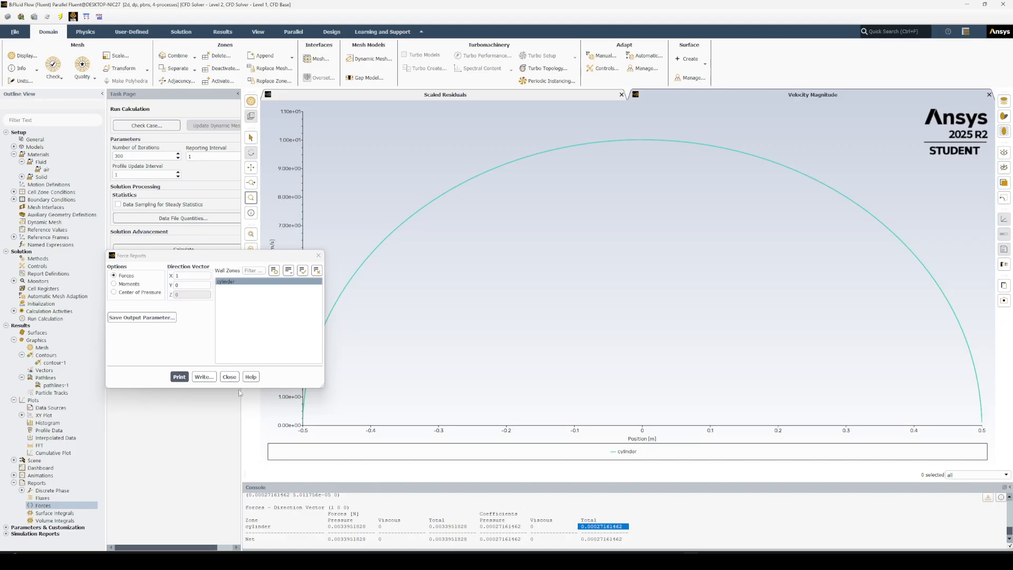
pyautogui.click(229, 376)
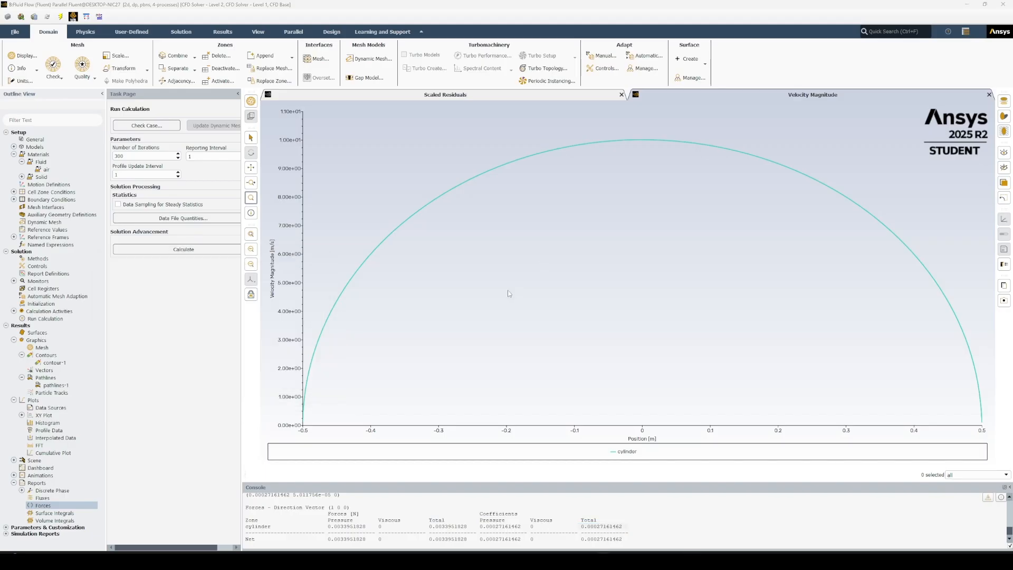
# Switch the solver's time setting to Transient and the viscous model to Laminar.
pyautogui.click(37, 140)
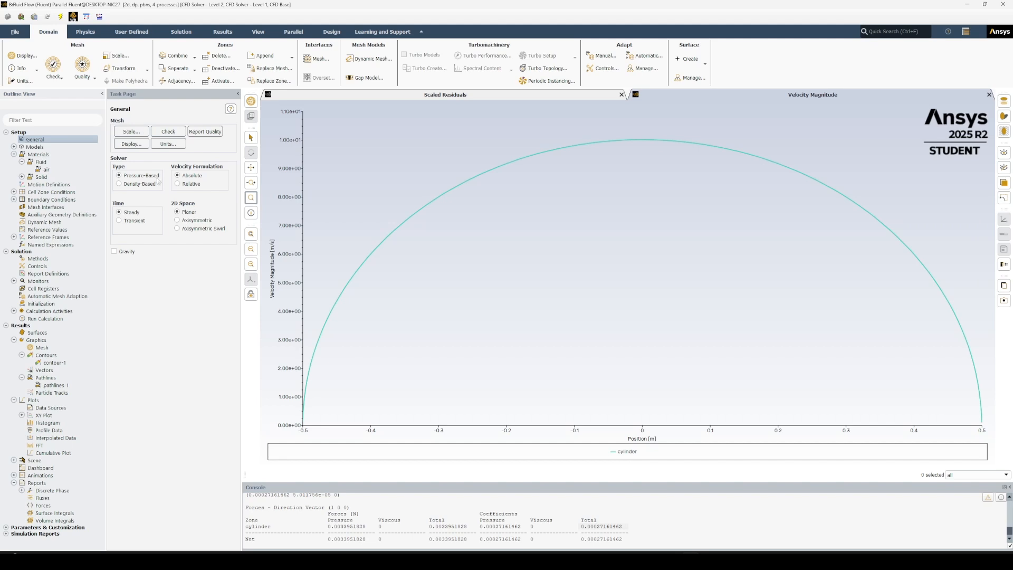
pyautogui.click(133, 221)
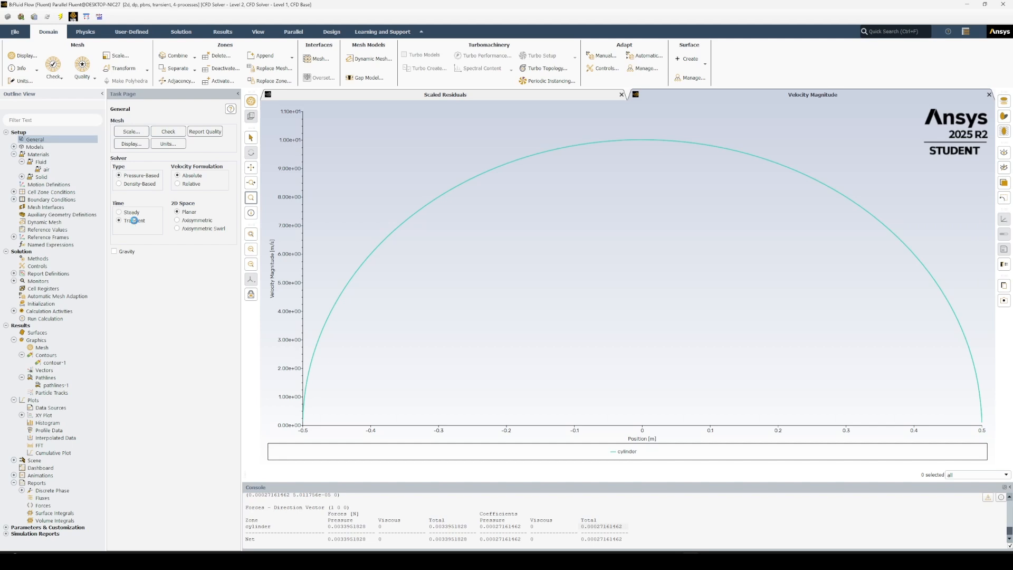
pyautogui.click(13, 146)
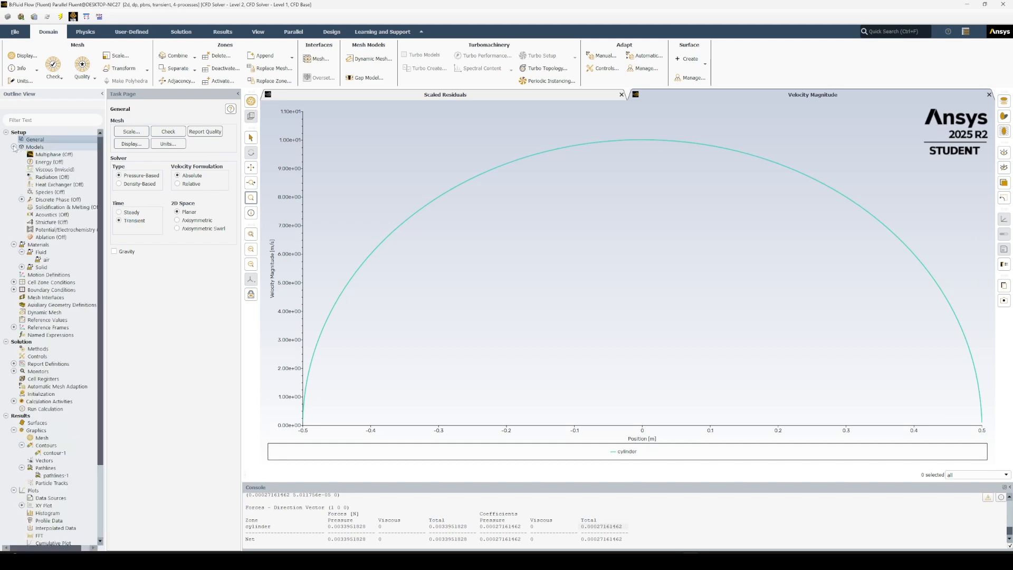
pyautogui.doubleClick(62, 169)
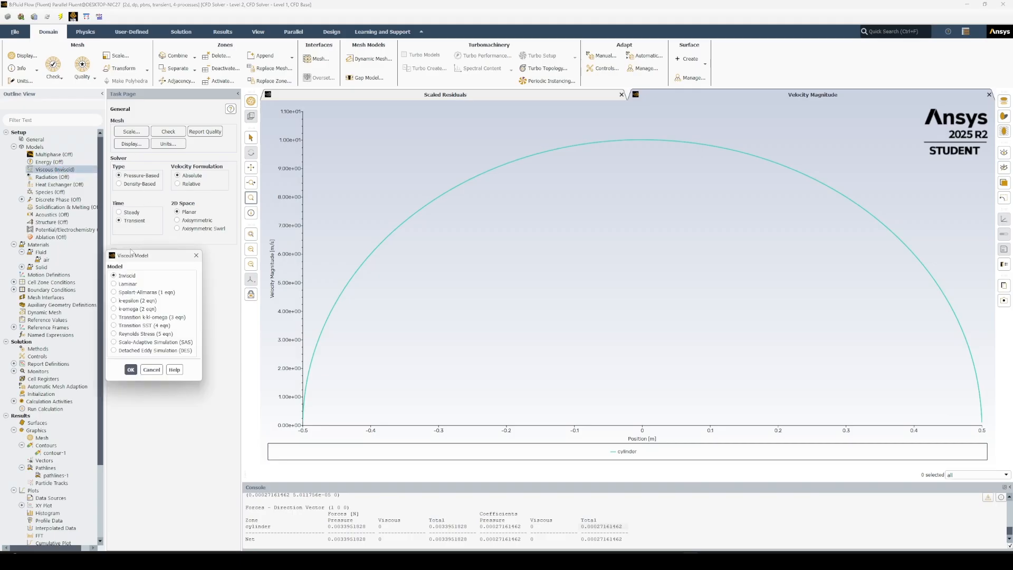
pyautogui.click(132, 292)
pyautogui.click(127, 284)
pyautogui.click(131, 370)
pyautogui.click(13, 147)
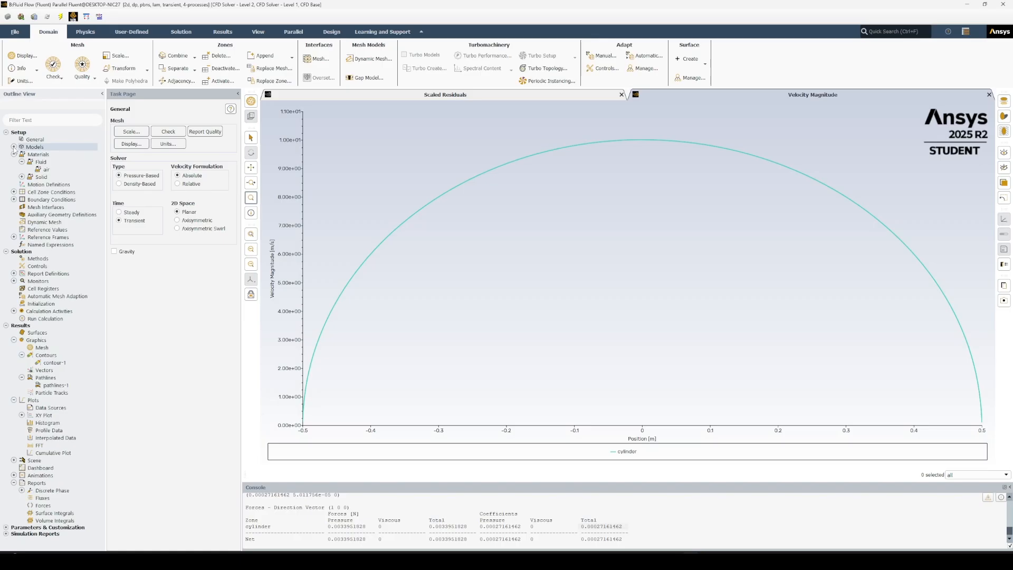
# Set the constant viscosity of air to 0.8 kg/(m s), close the Velocity Magnitude plot and recheck the air properties.
pyautogui.doubleClick(52, 170)
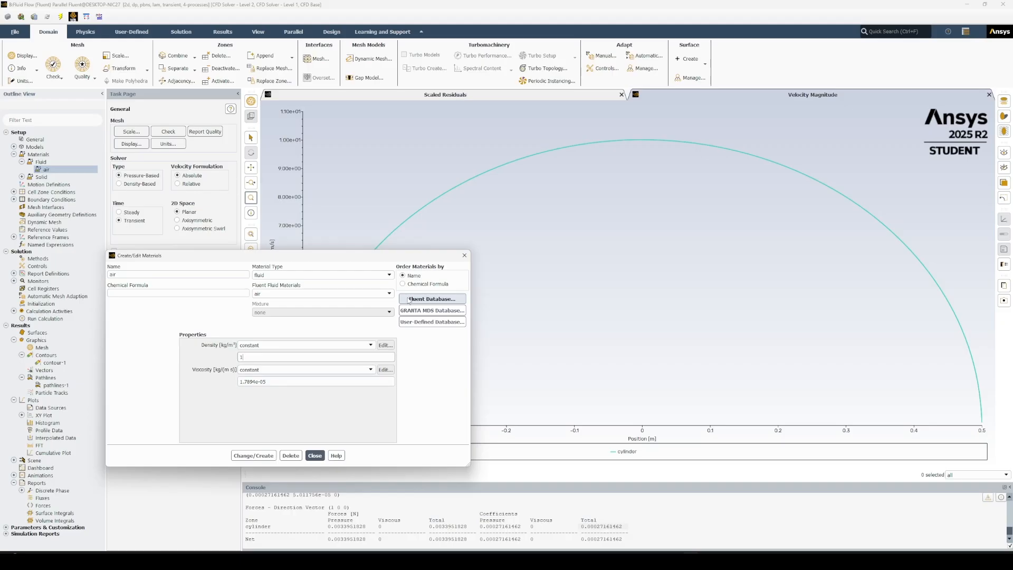
pyautogui.press('Tab')
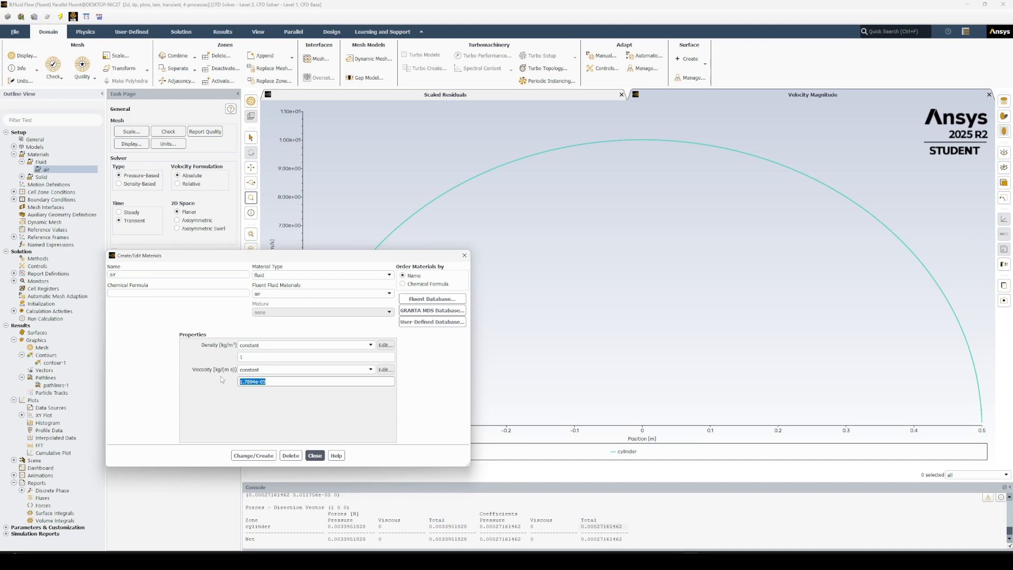
pyautogui.write('0.8')
pyautogui.click(258, 455)
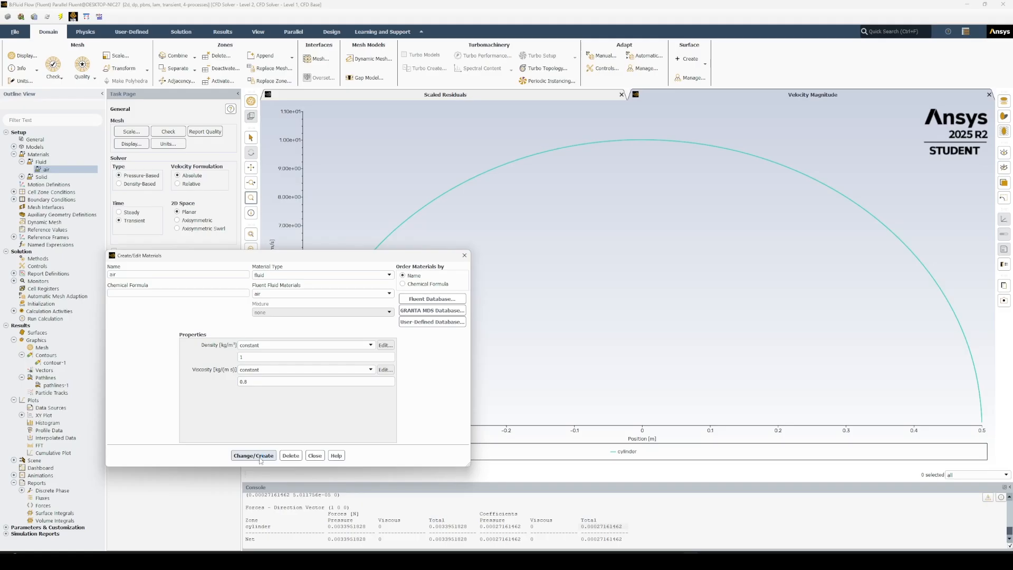
pyautogui.click(316, 455)
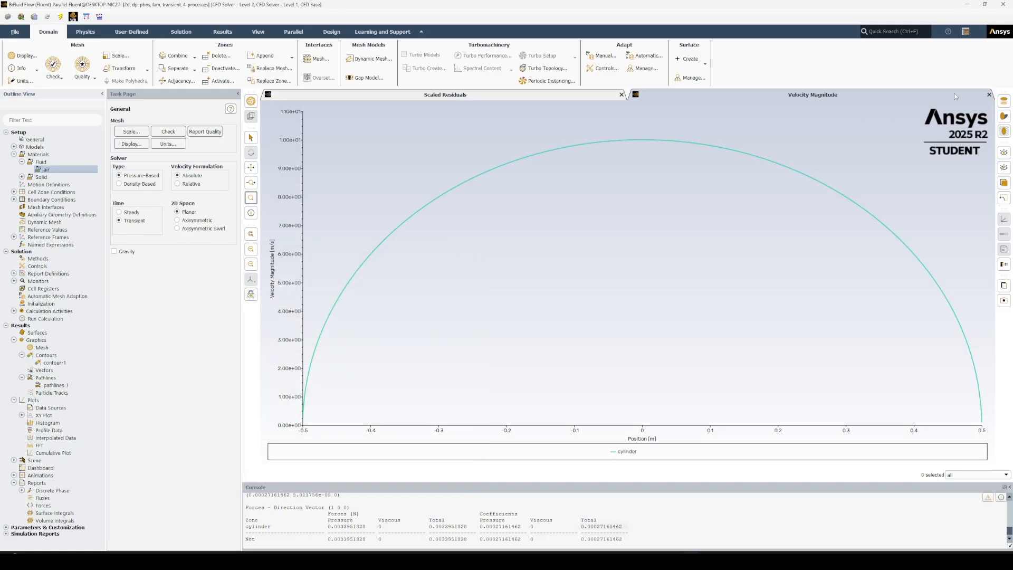
pyautogui.click(989, 95)
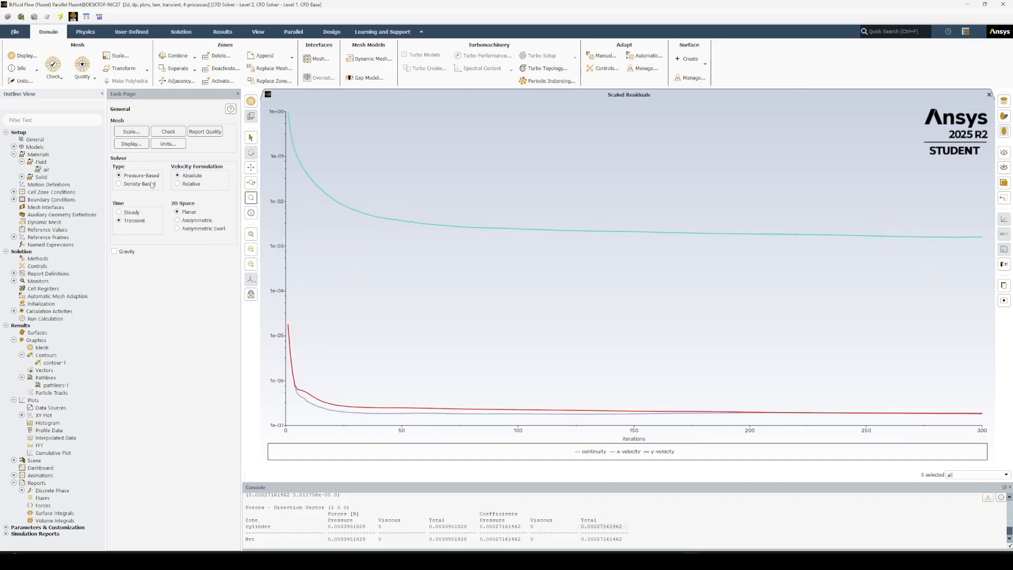
pyautogui.doubleClick(67, 169)
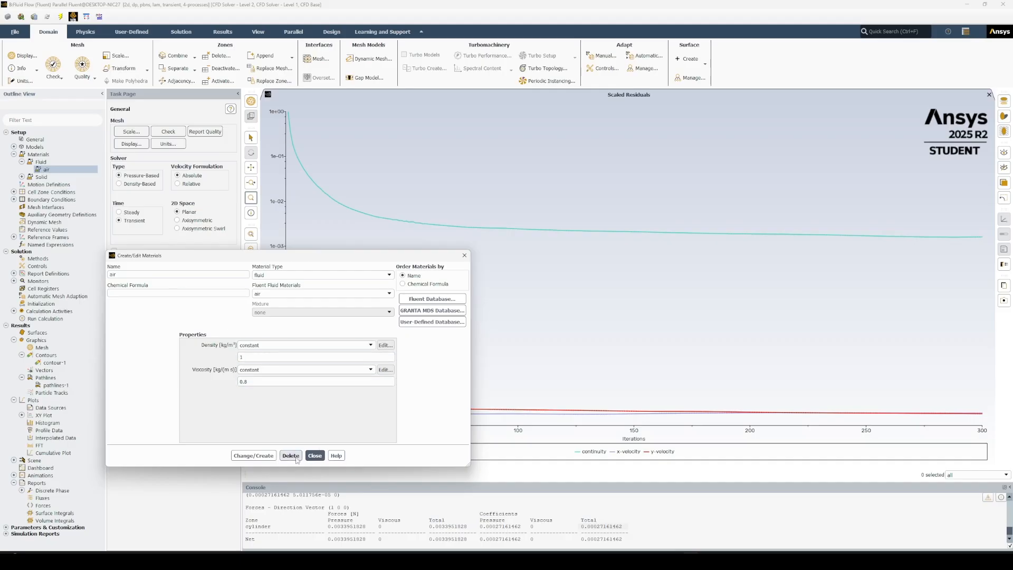
pyautogui.click(314, 456)
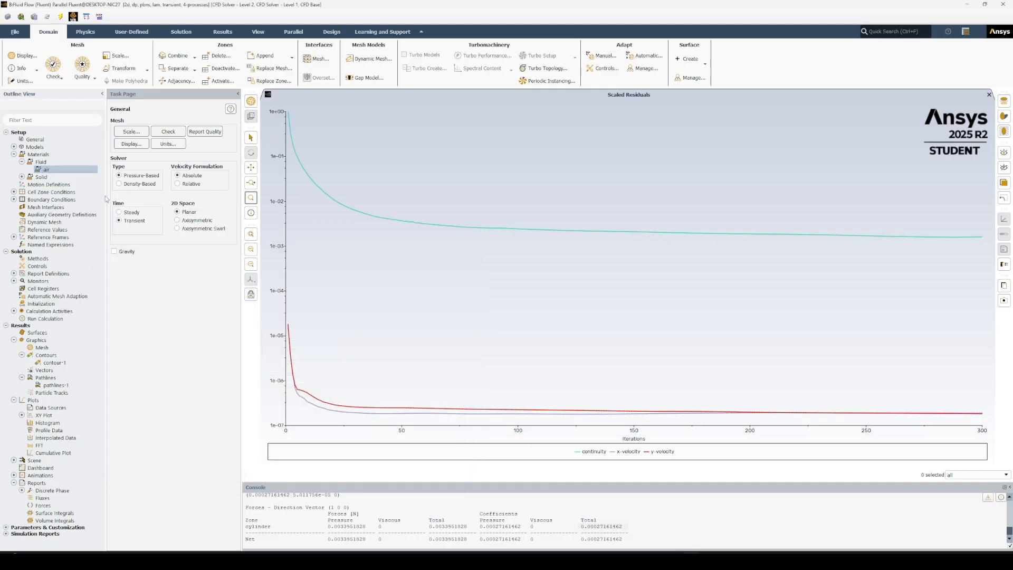
# Set the velocity magnitude of the inlet boundary condition to 80 m/s.
pyautogui.click(14, 201)
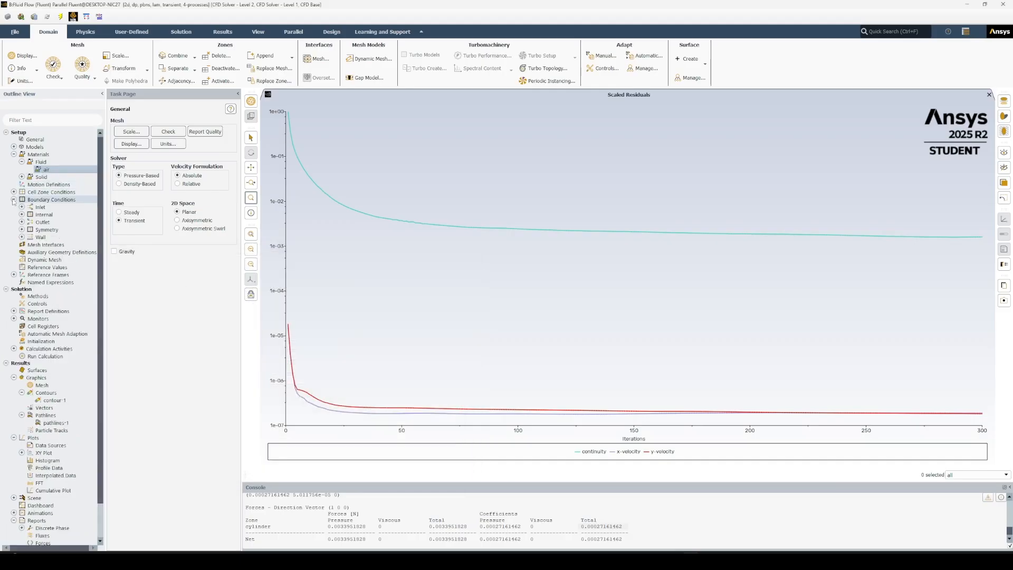
pyautogui.click(22, 230)
pyautogui.click(21, 229)
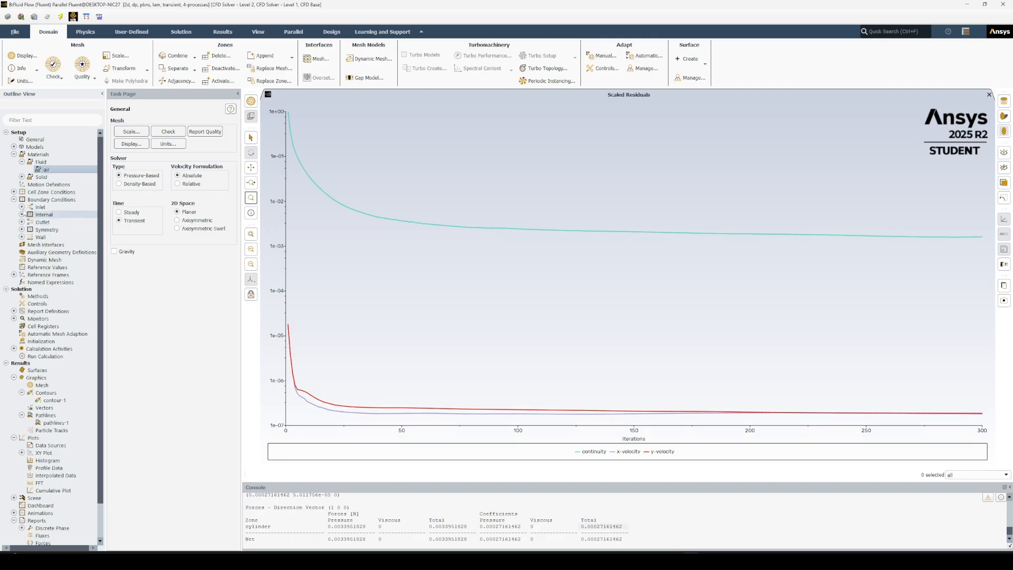
pyautogui.click(21, 207)
pyautogui.doubleClick(55, 216)
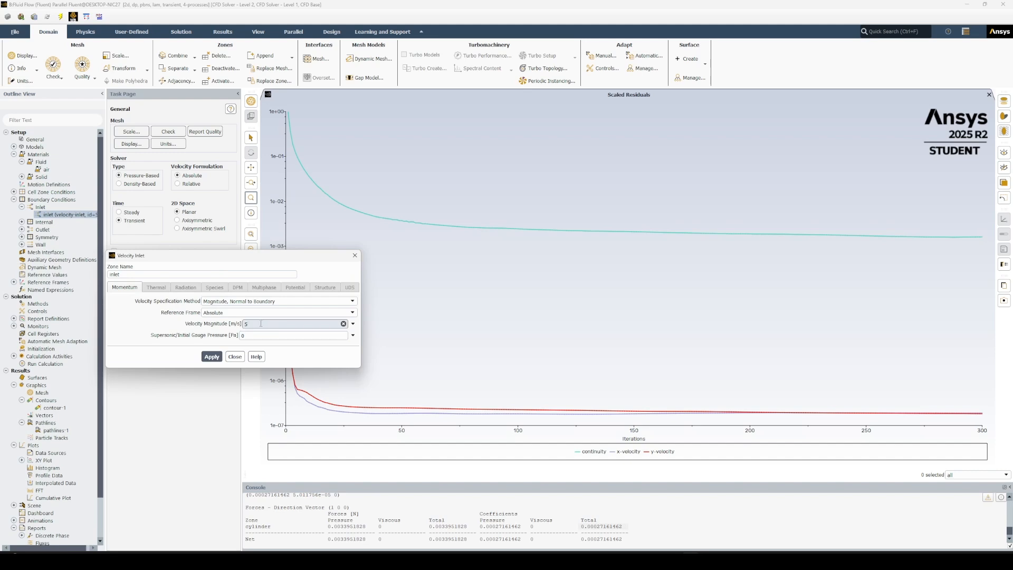
pyautogui.press('BackSpace')
pyautogui.write('80')
pyautogui.click(211, 357)
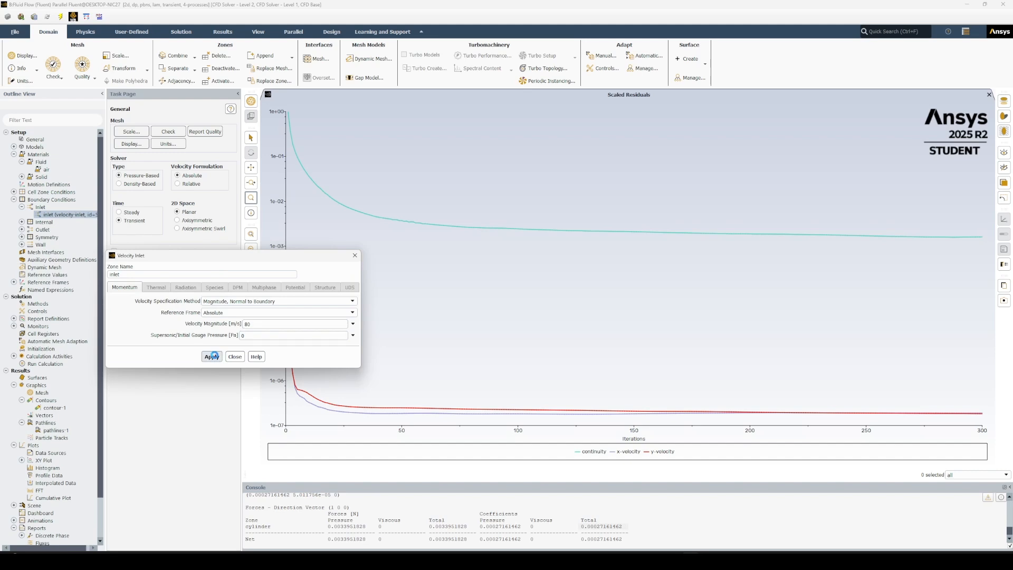
pyautogui.click(235, 357)
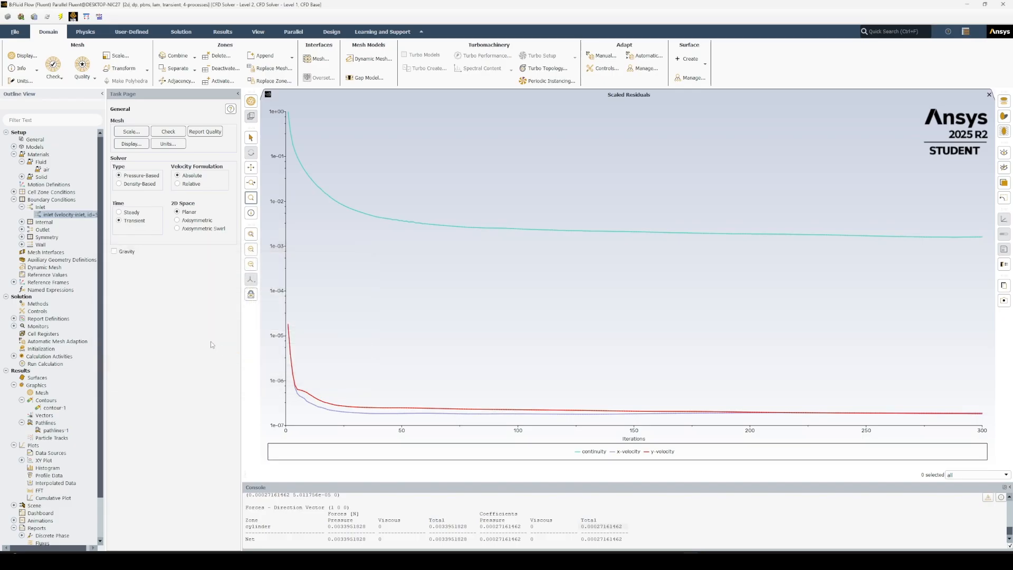
pyautogui.click(21, 207)
pyautogui.click(14, 199)
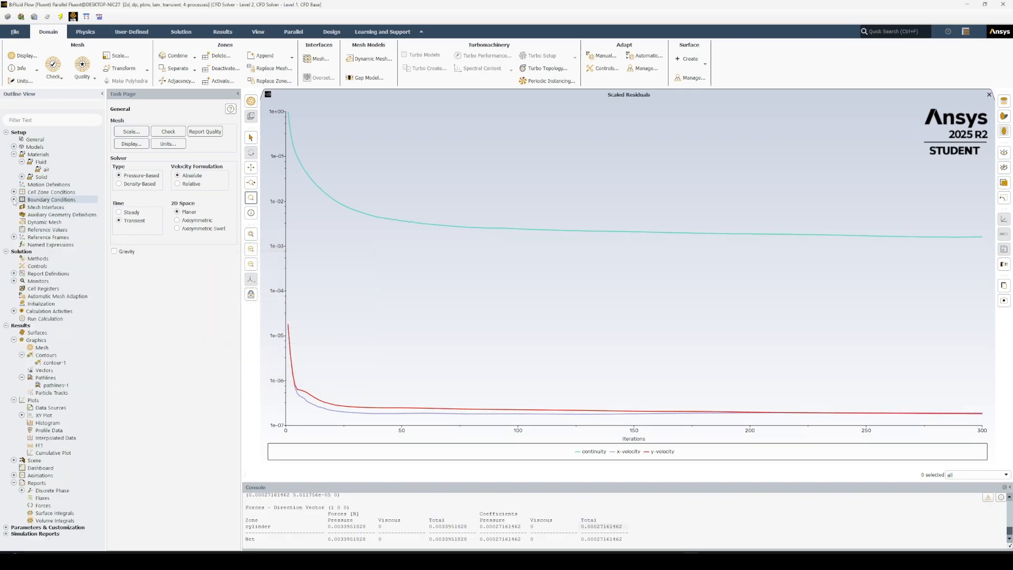
# Recompute the reference values from the inlet.
pyautogui.click(47, 229)
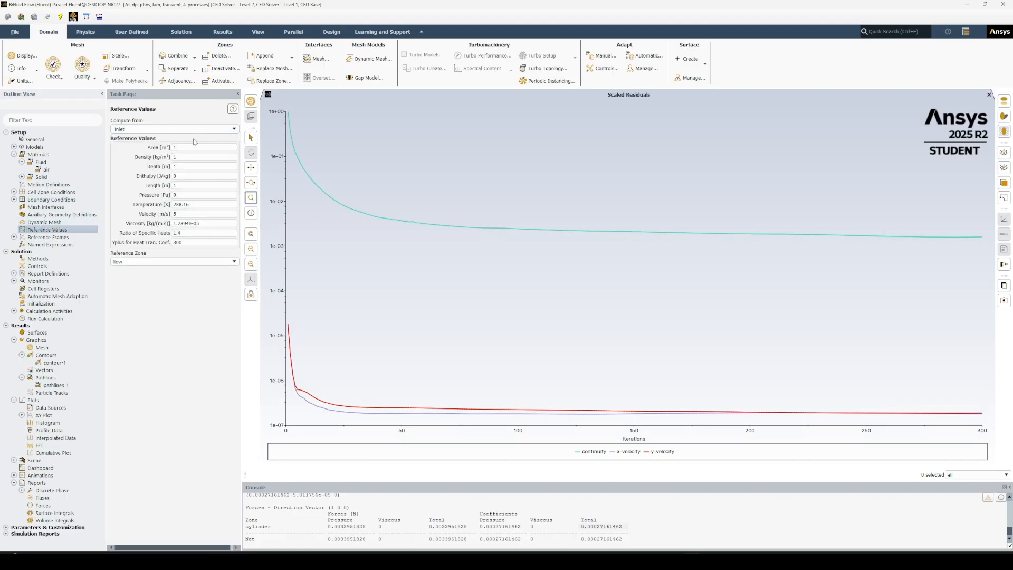
pyautogui.click(137, 129)
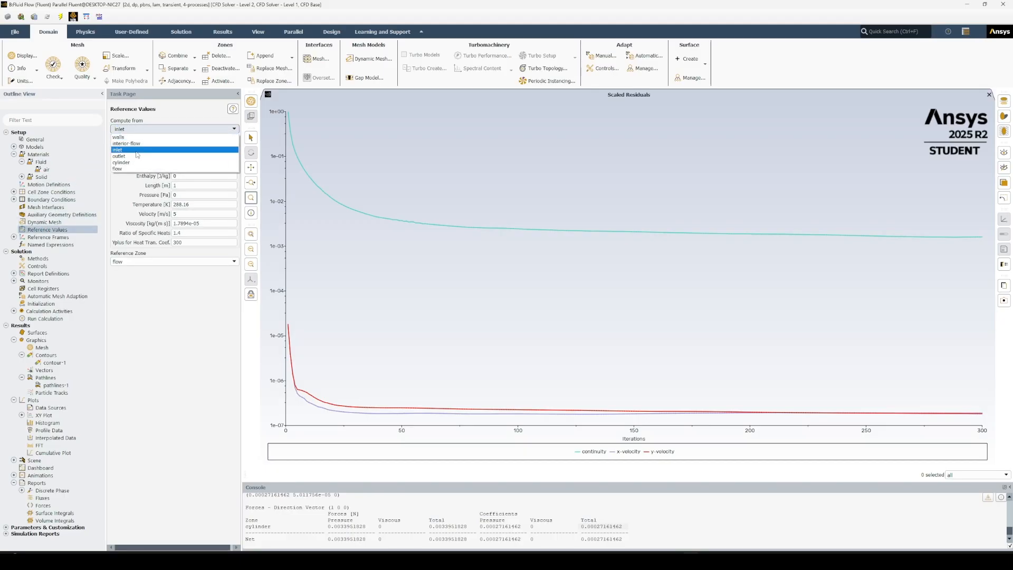
pyautogui.click(158, 136)
pyautogui.click(174, 129)
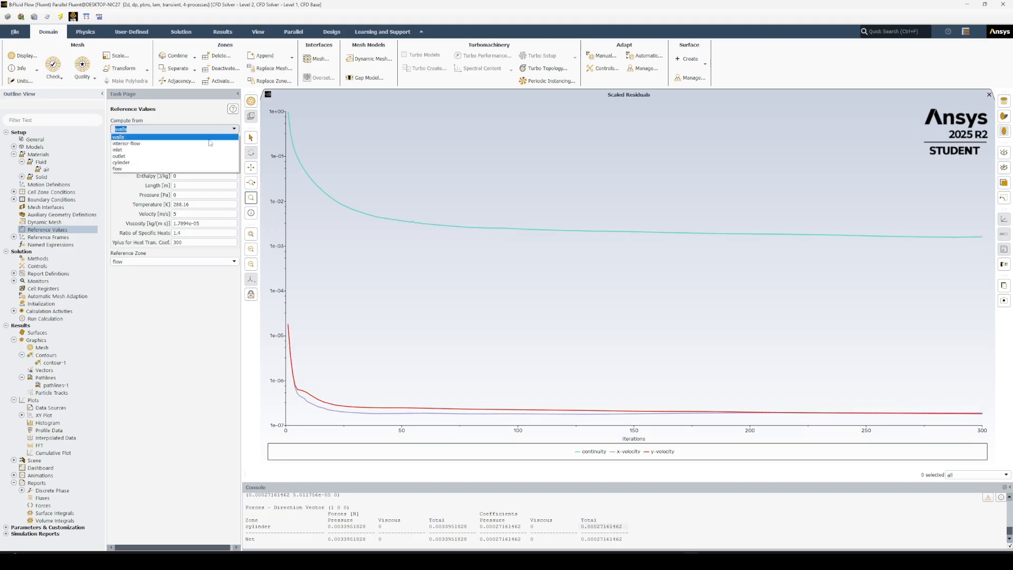
pyautogui.click(133, 149)
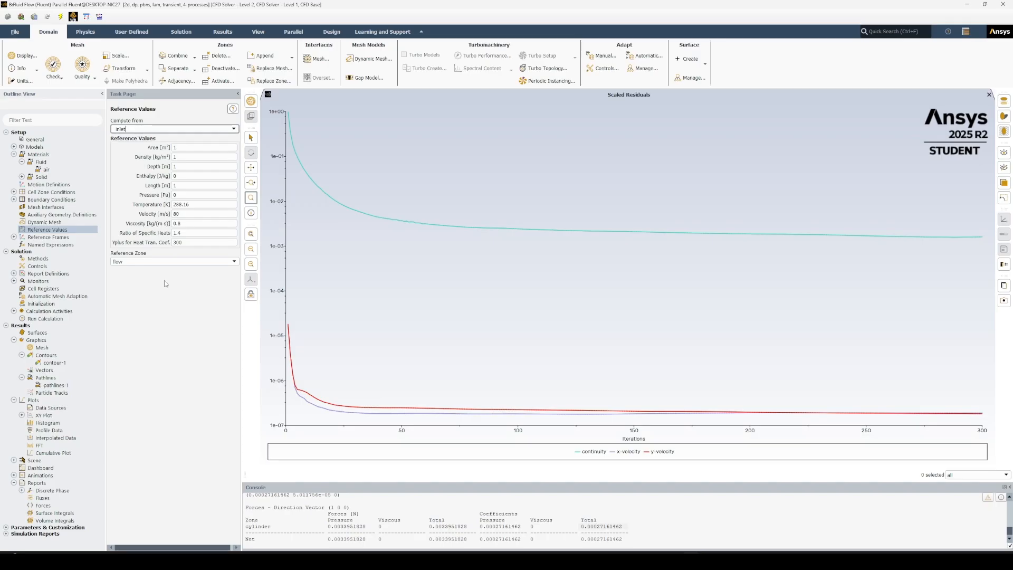
pyautogui.click(180, 223)
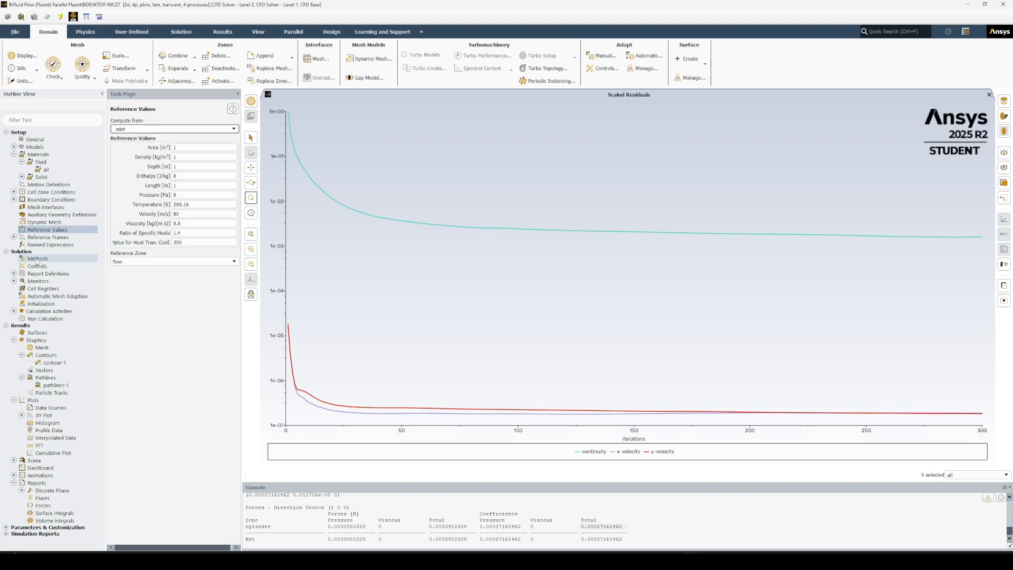
# Keep the SIMPLE pressure-velocity coupling scheme and set the transient formulation to Second Order Implicit.
pyautogui.click(37, 259)
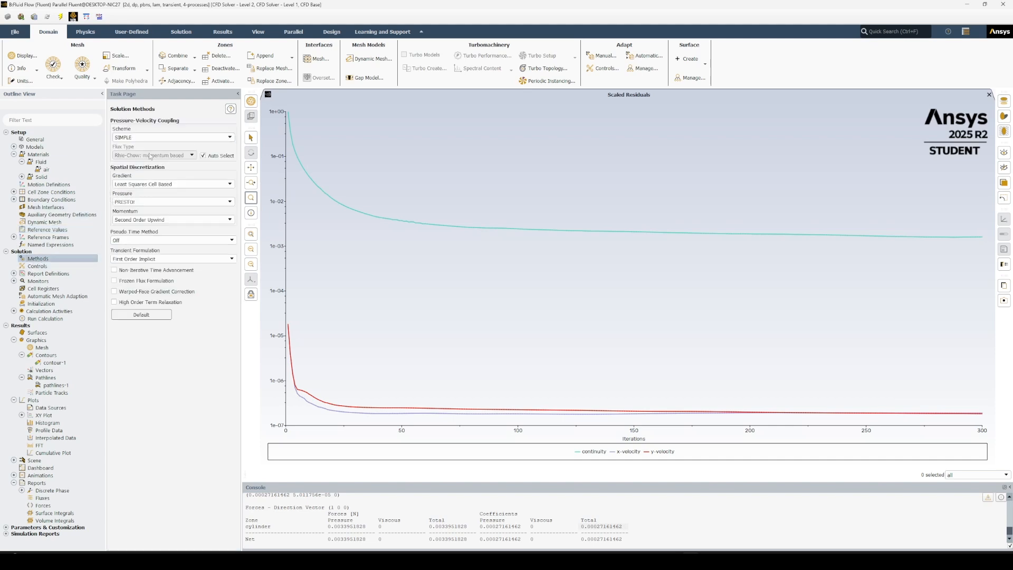
pyautogui.click(148, 137)
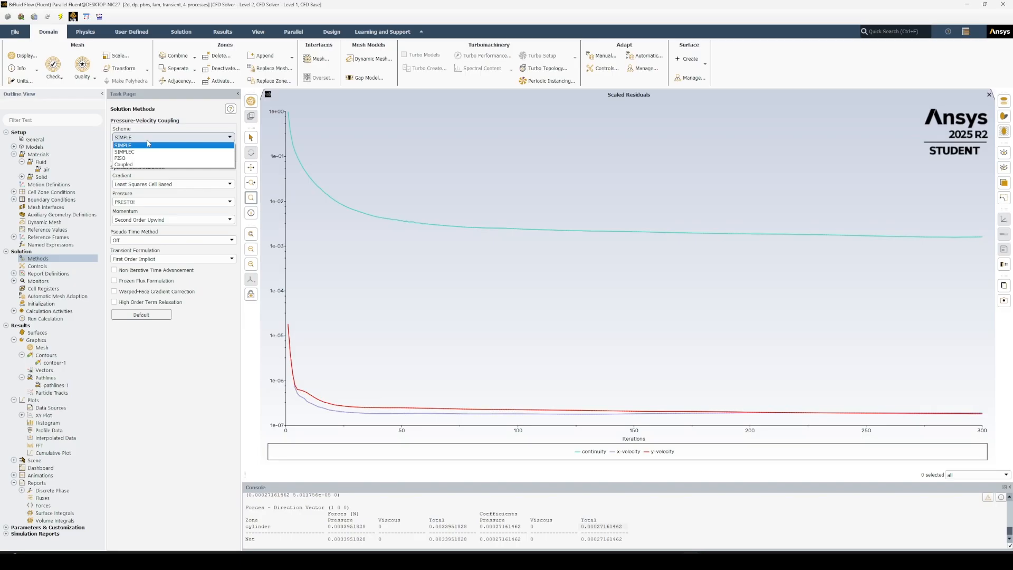
pyautogui.click(147, 145)
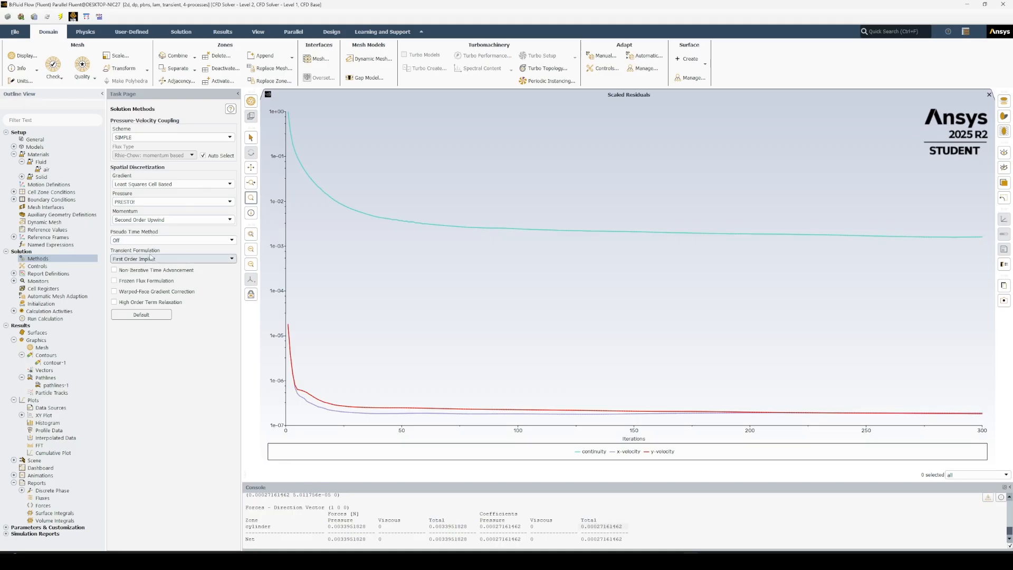
pyautogui.click(192, 260)
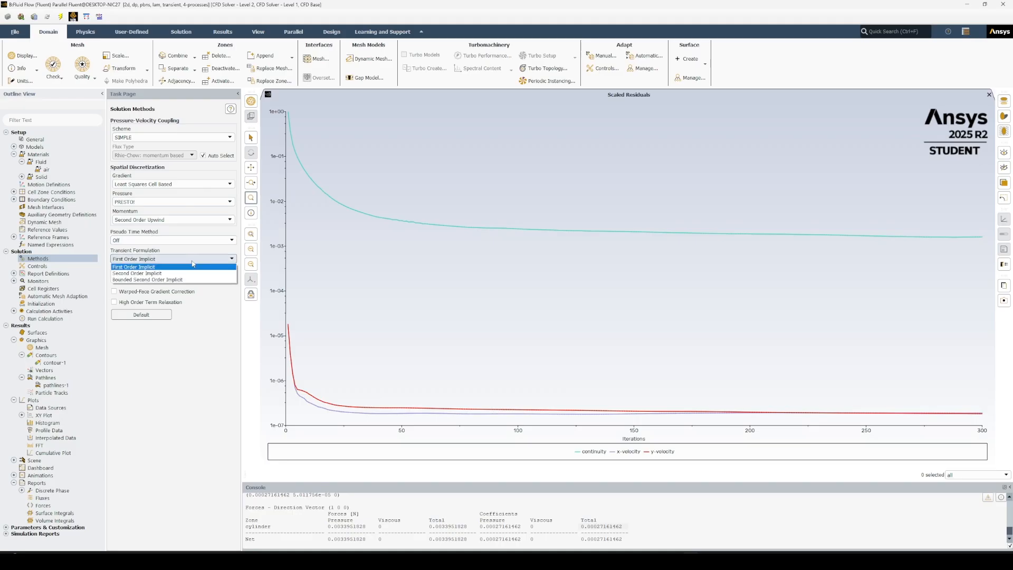
pyautogui.click(181, 272)
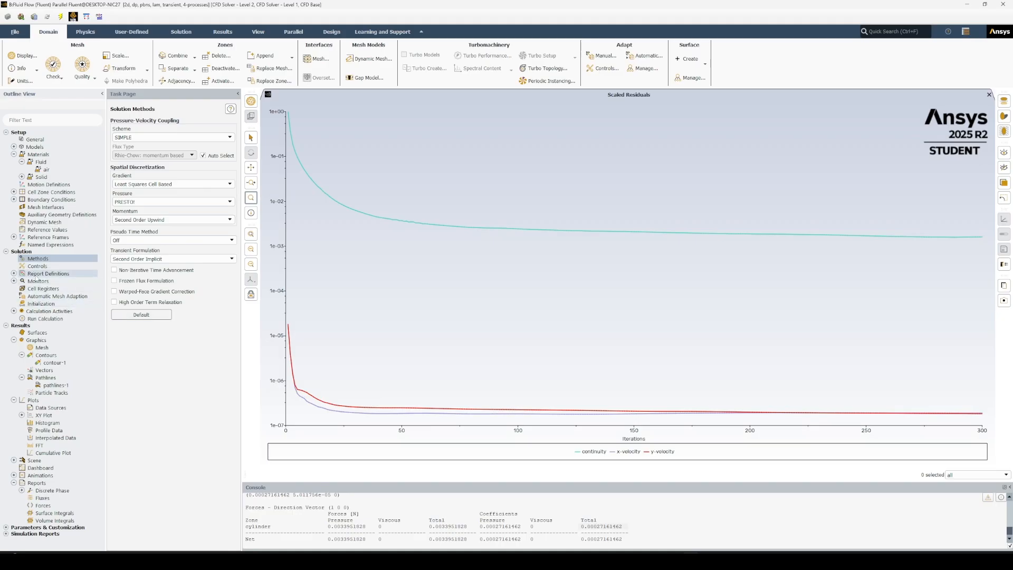
# Tighten the absolute residual convergence criteria for all three equations, with continuity and x-velocity at 0.0000001.
pyautogui.click(13, 282)
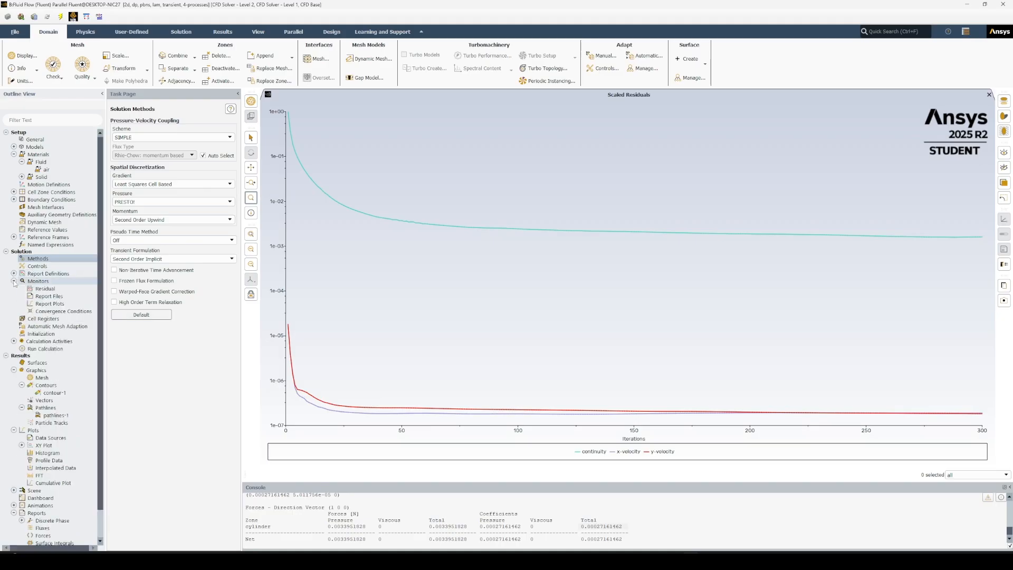
pyautogui.doubleClick(47, 289)
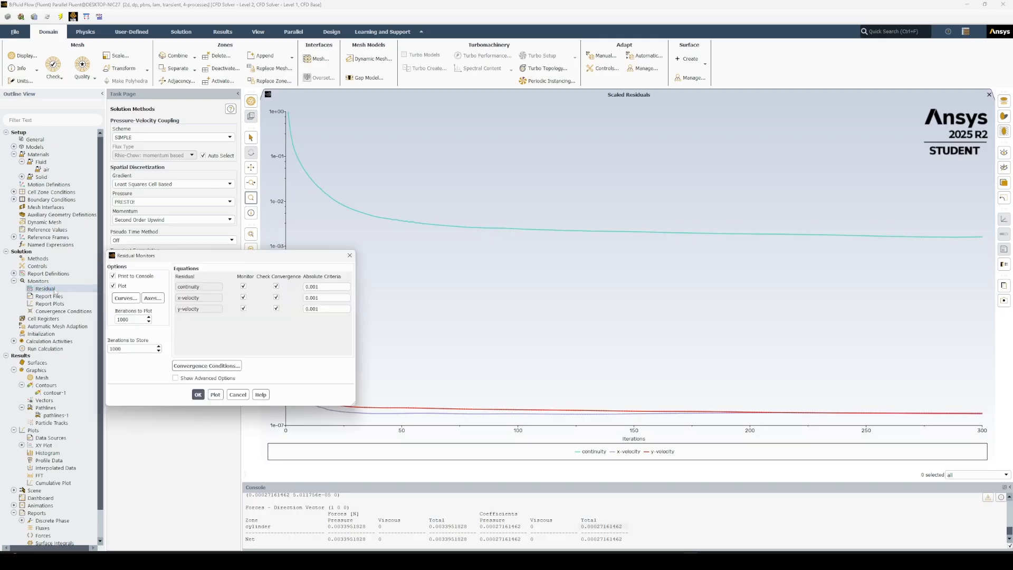
pyautogui.click(314, 288)
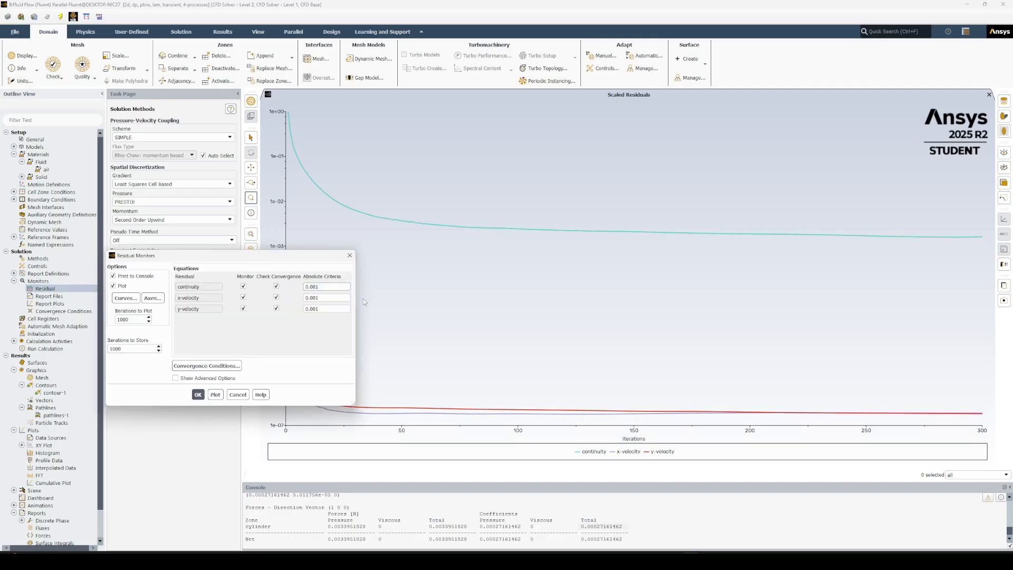
pyautogui.write('0000')
pyautogui.click(319, 298)
pyautogui.write('0000')
pyautogui.click(317, 309)
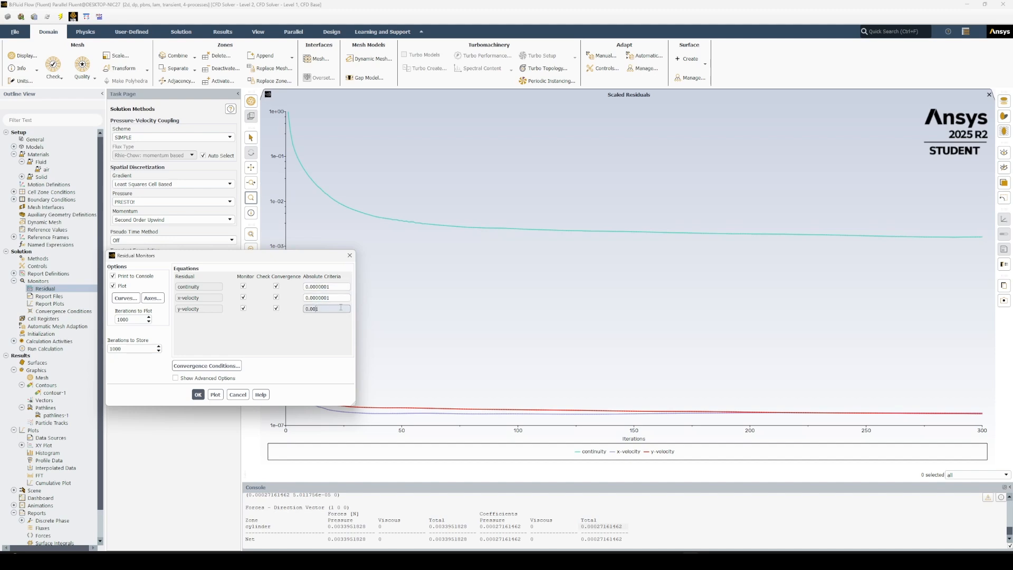
pyautogui.click(325, 298)
pyautogui.click(198, 395)
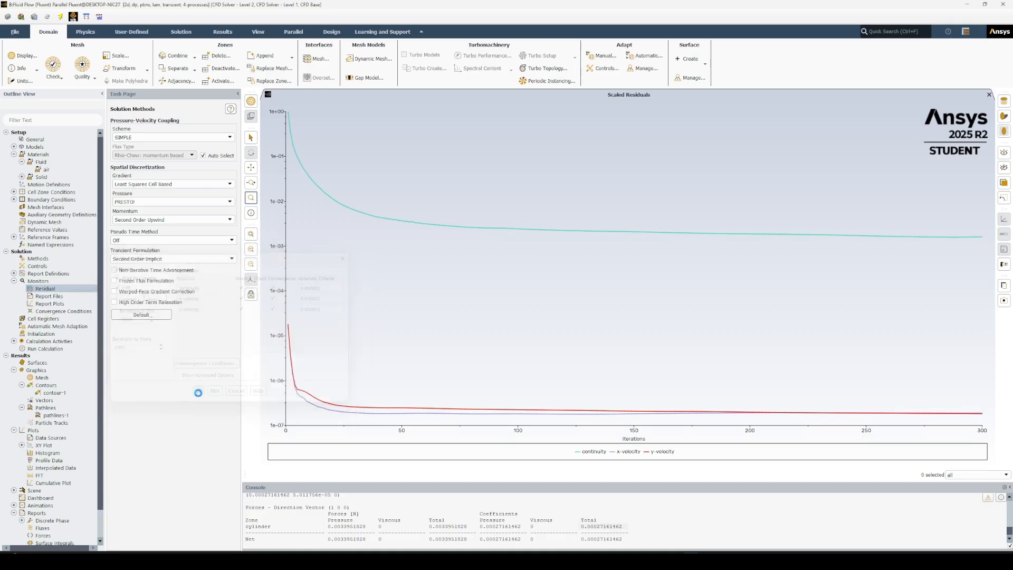
# Recheck and accept the residual monitor settings, and set the calculation to autosave every 1 time step.
pyautogui.doubleClick(46, 289)
pyautogui.click(198, 394)
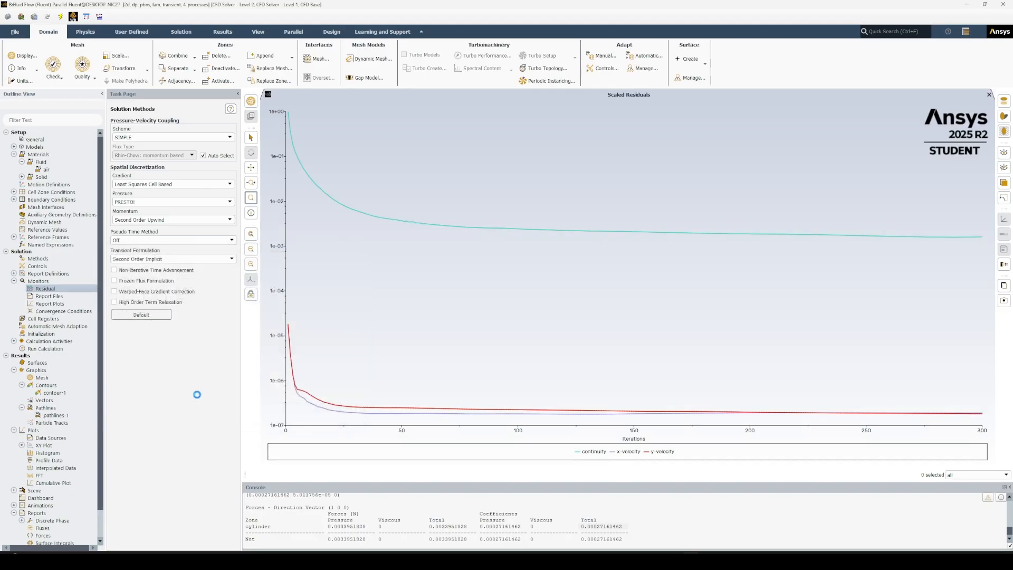
pyautogui.click(14, 281)
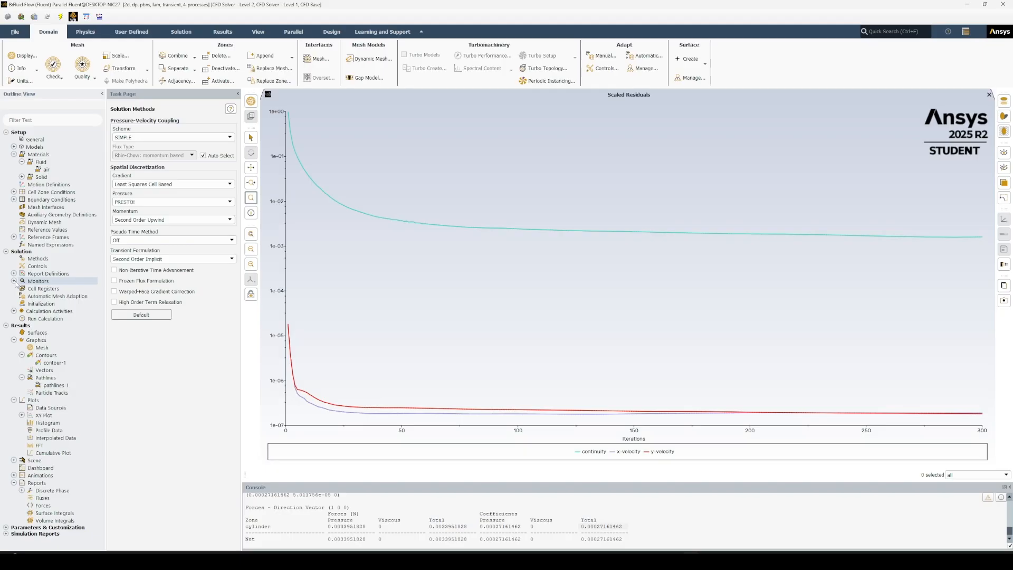
pyautogui.doubleClick(16, 312)
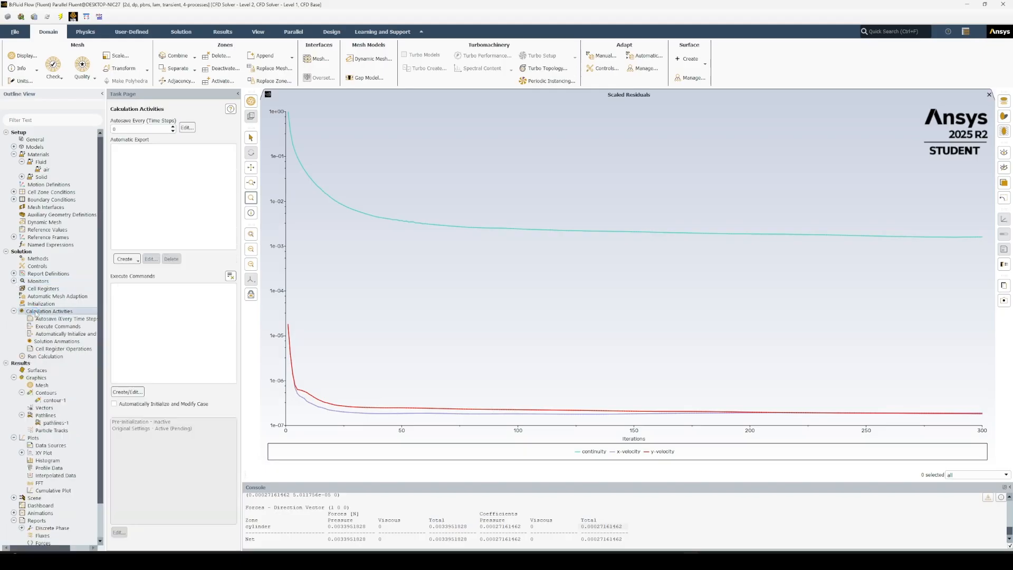
pyautogui.click(145, 129)
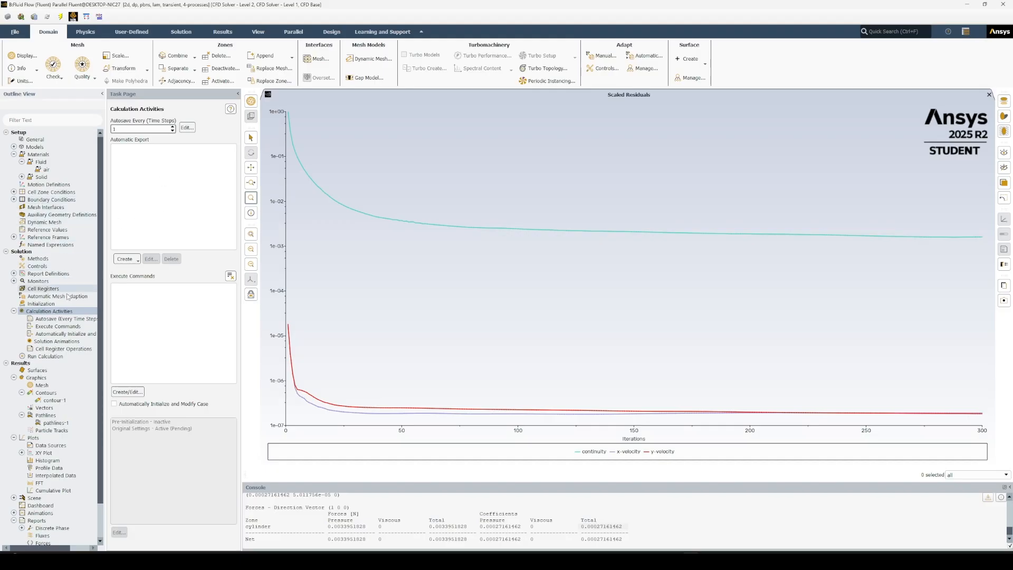
# Configure the transient run with 250 time steps, a 0.01 s time step size and 50 maximum iterations per time step.
pyautogui.click(50, 357)
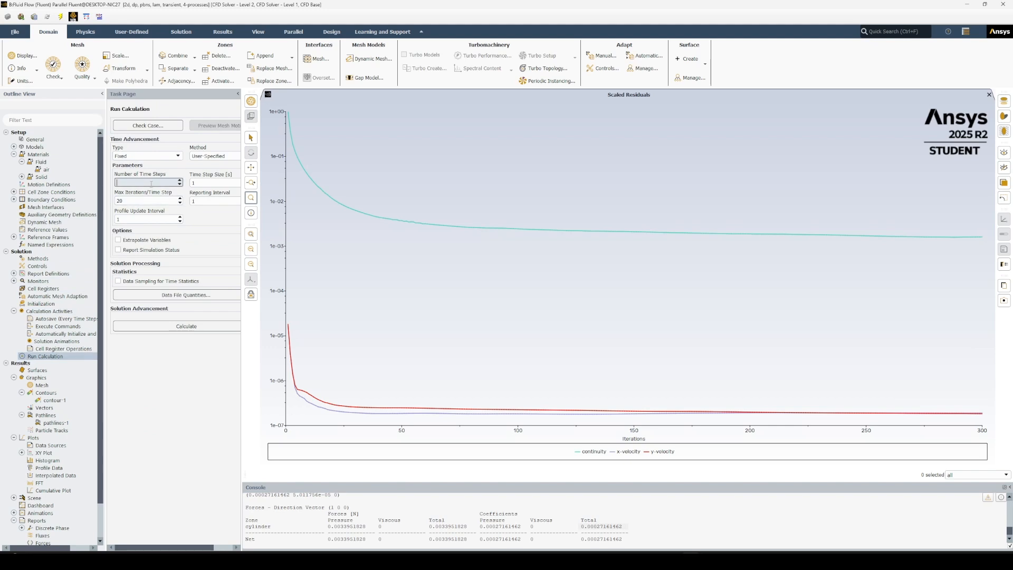
pyautogui.click(211, 183)
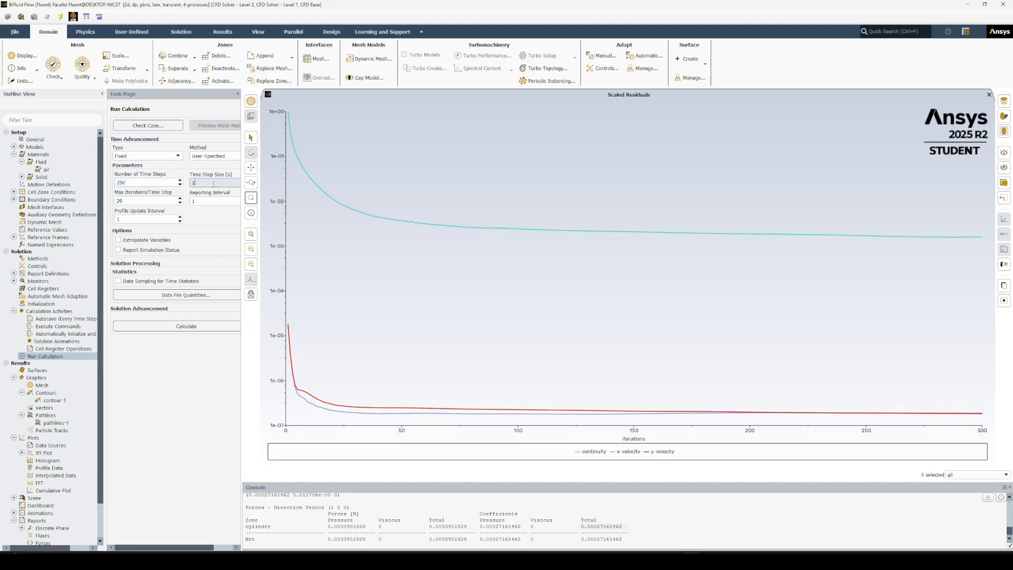
pyautogui.press('BackSpace')
pyautogui.write('0.01')
pyautogui.click(166, 201)
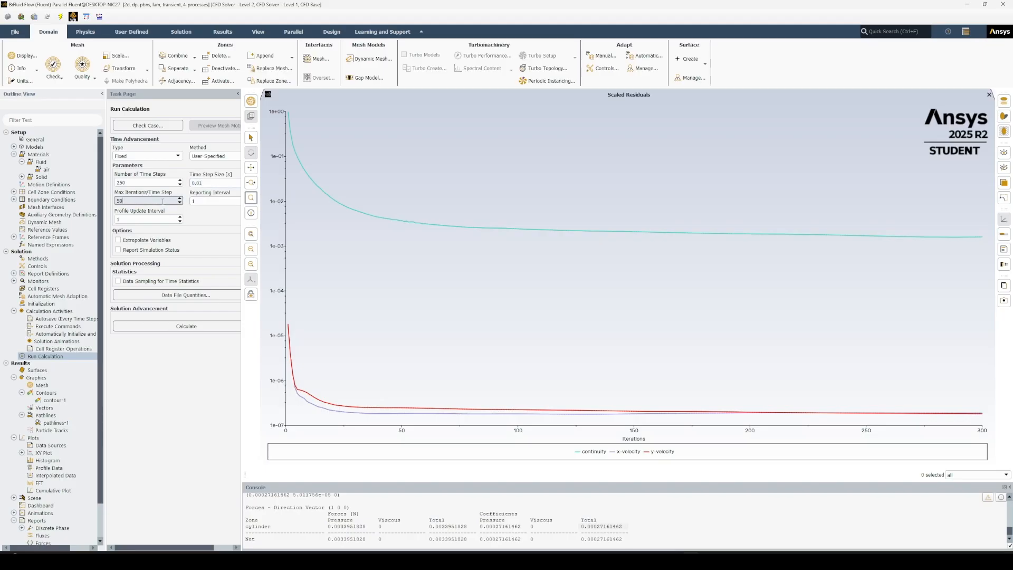
# Initialize the solution, discarding the unsaved current data.
pyautogui.rightClick(42, 359)
pyautogui.click(88, 380)
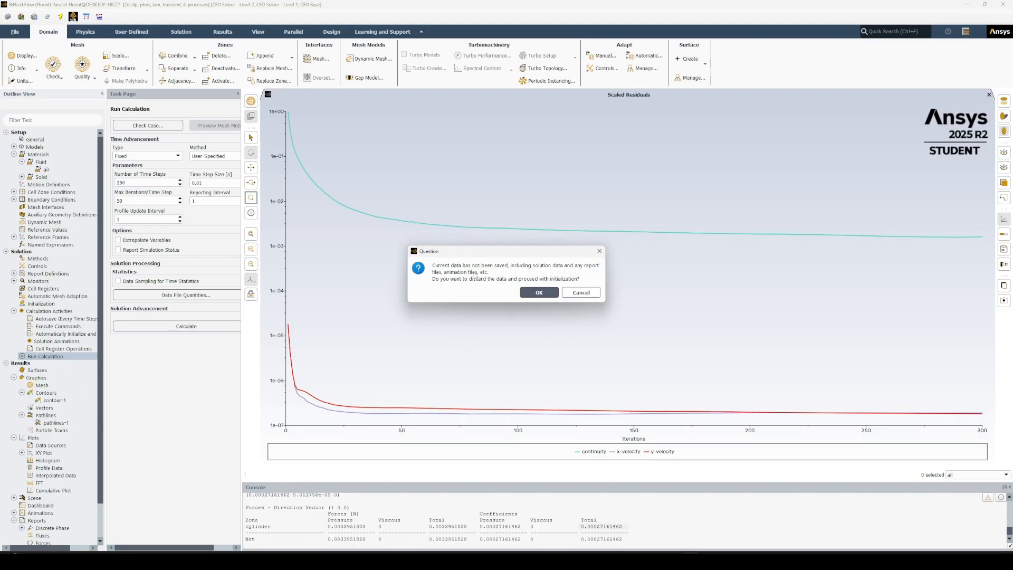
pyautogui.click(520, 292)
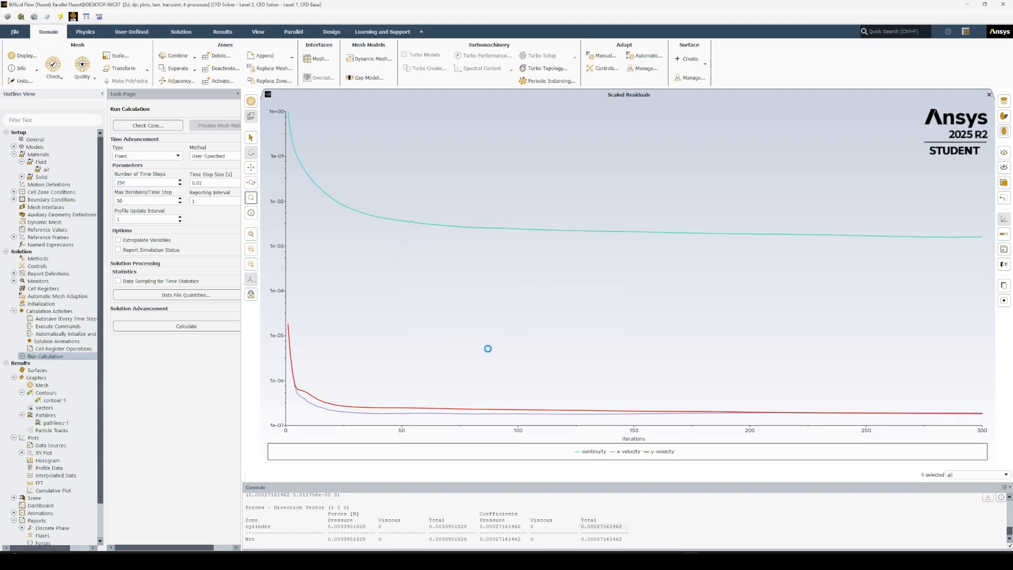
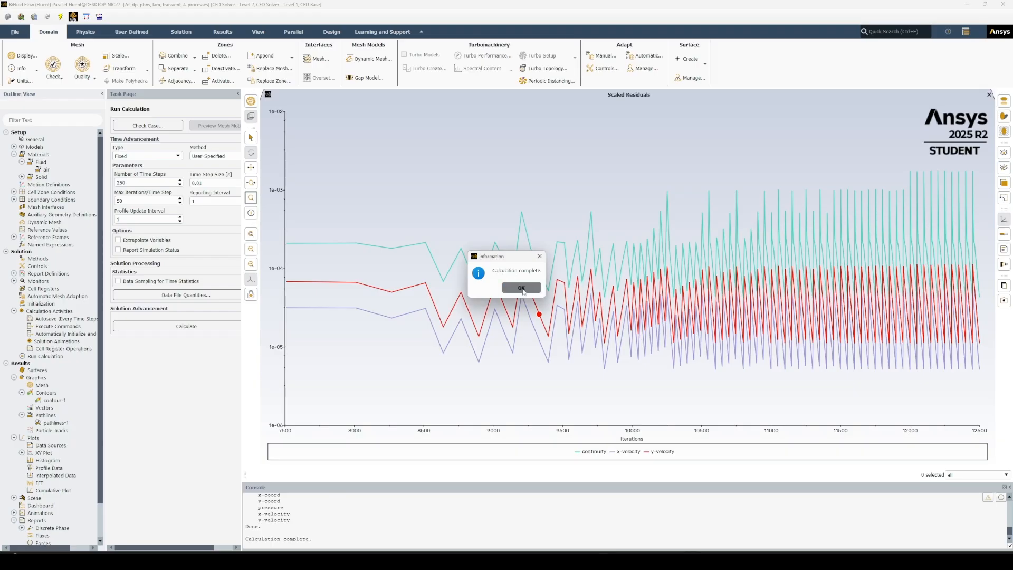
# Acknowledge the finished calculation and delete the old contour-1 and pathlines-1 graphics objects.
pyautogui.click(521, 288)
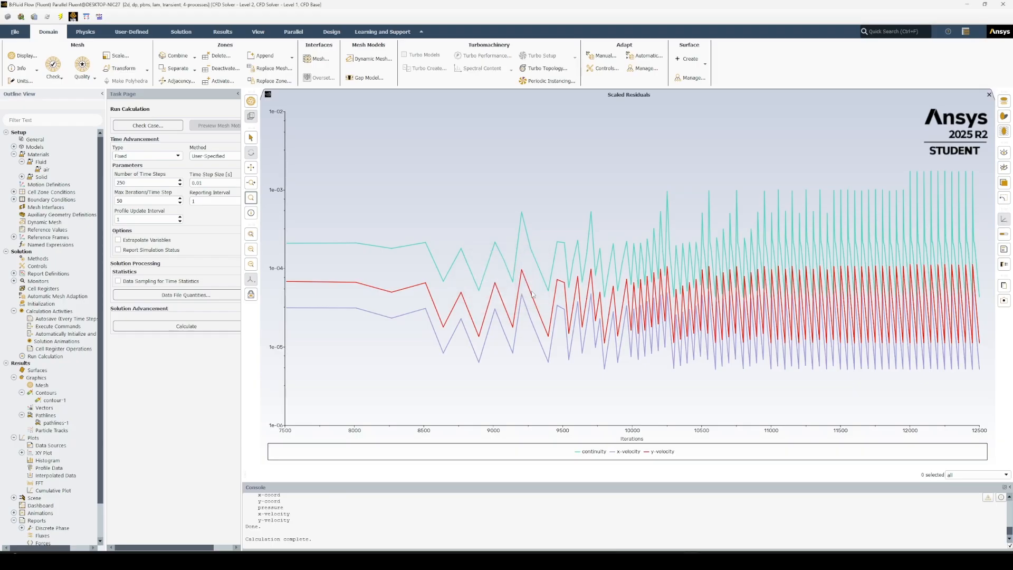
pyautogui.rightClick(53, 401)
pyautogui.click(81, 415)
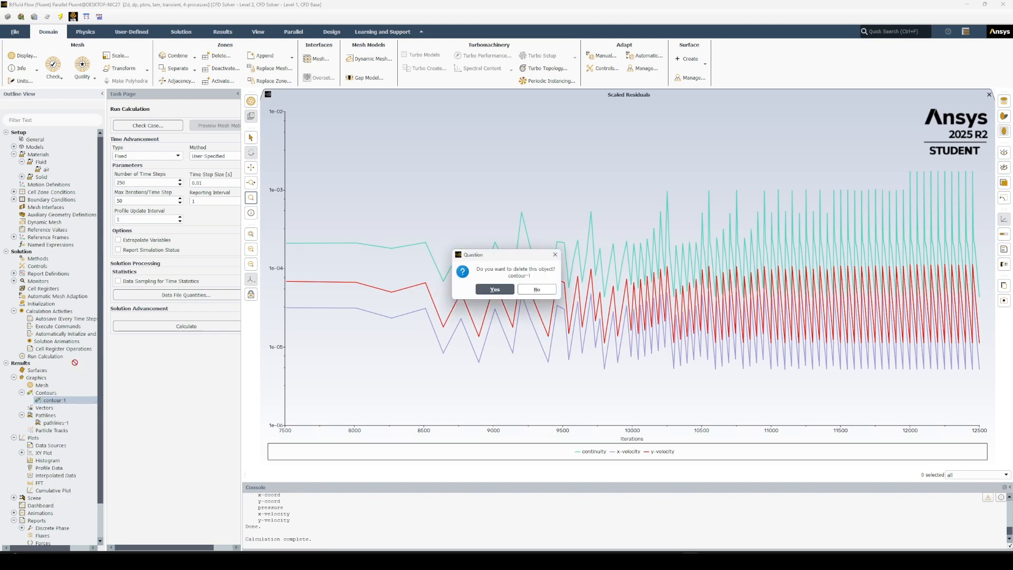
pyautogui.click(499, 289)
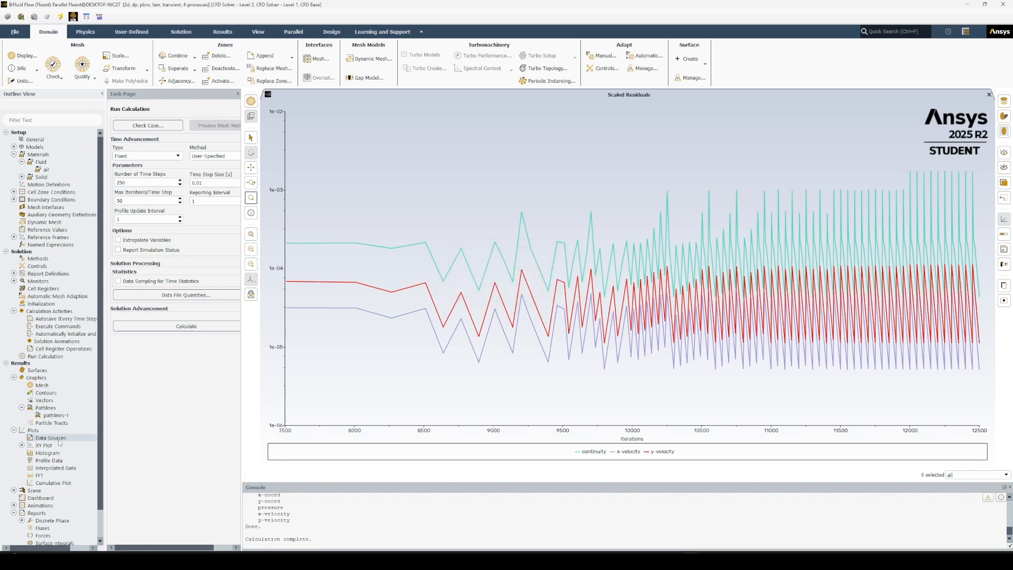
pyautogui.rightClick(56, 415)
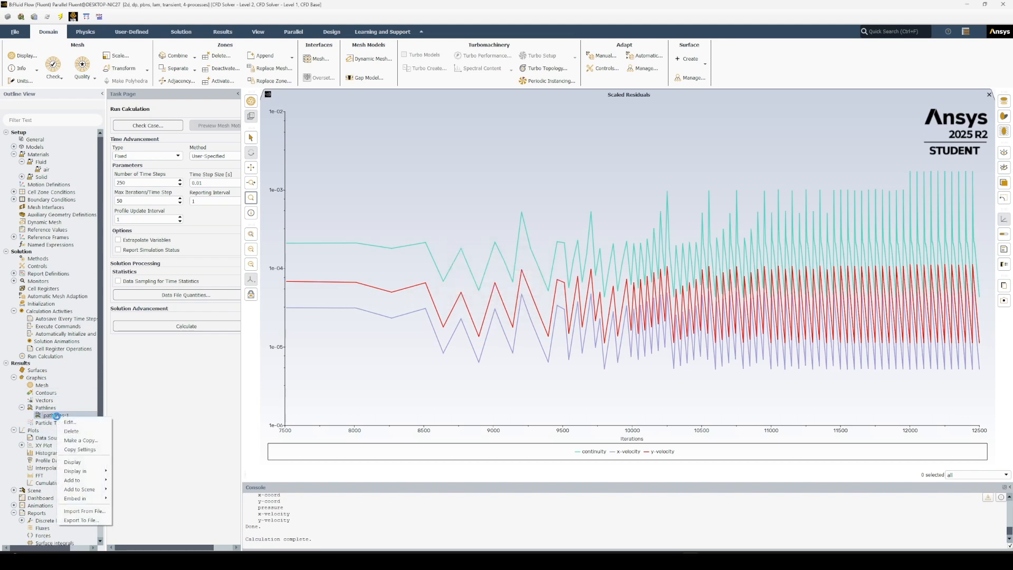
pyautogui.click(95, 431)
pyautogui.click(496, 287)
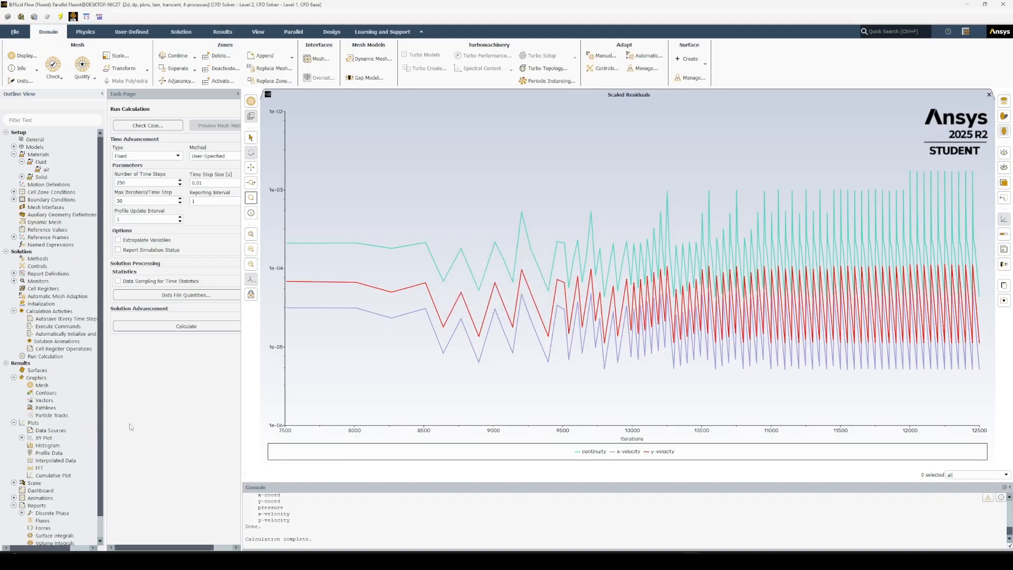
# Delete the old xy-plot-1 from the XY plots.
pyautogui.click(22, 438)
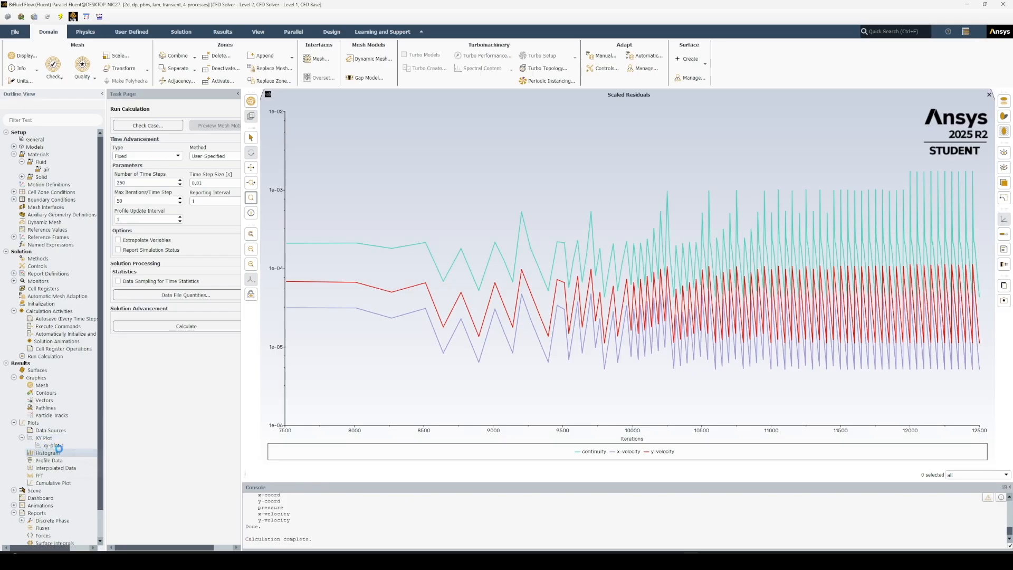
pyautogui.rightClick(55, 446)
pyautogui.click(55, 446)
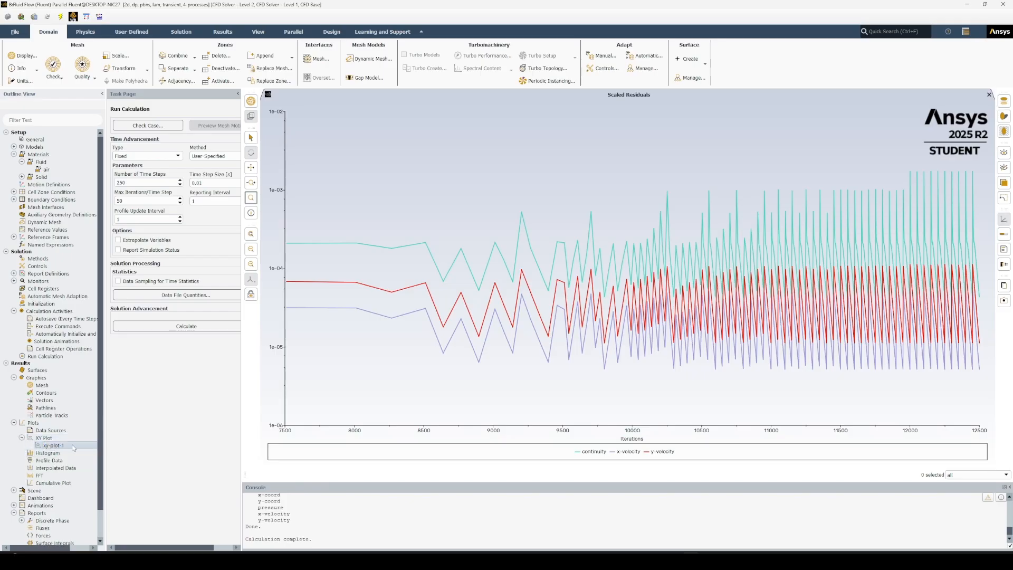
pyautogui.rightClick(72, 448)
pyautogui.click(83, 455)
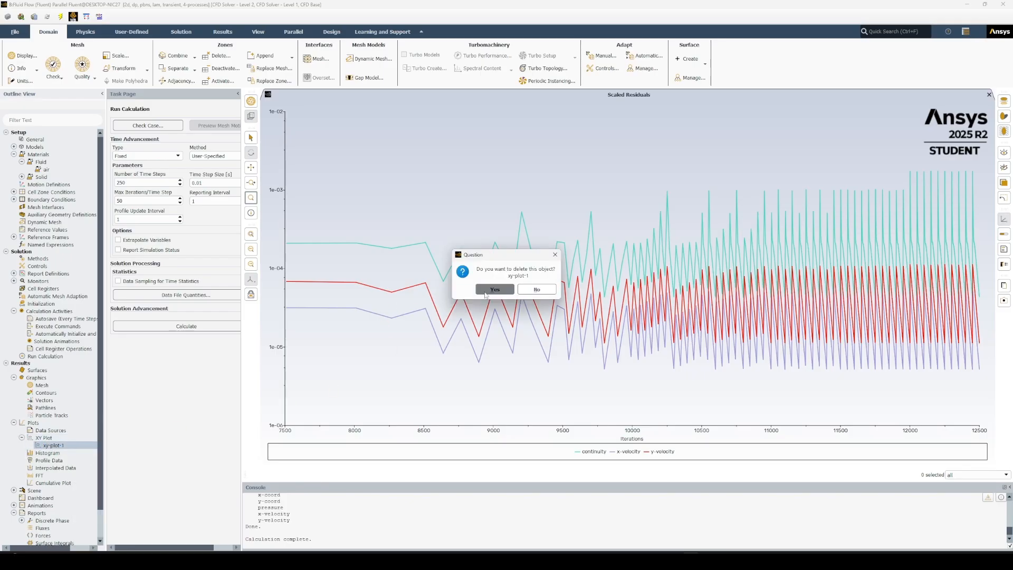
pyautogui.click(486, 294)
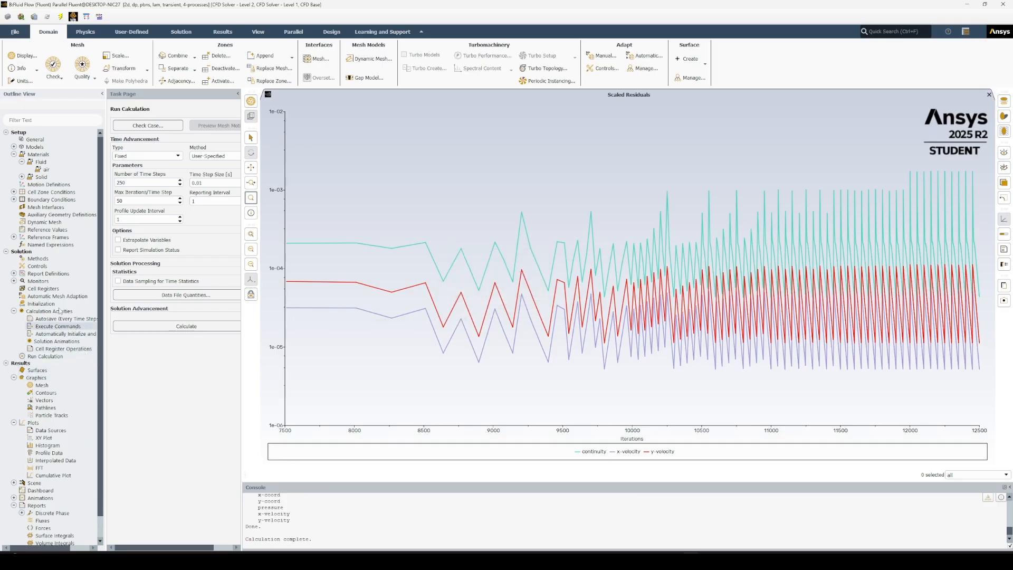
# Create and display a filled contour plot of static pressure with smooth coloring.
pyautogui.doubleClick(46, 393)
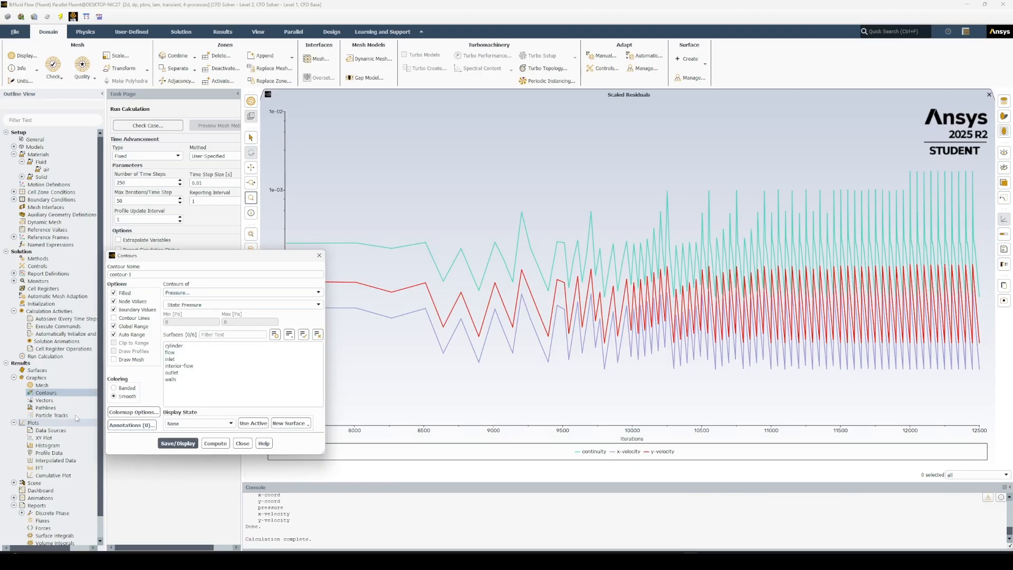
pyautogui.click(178, 443)
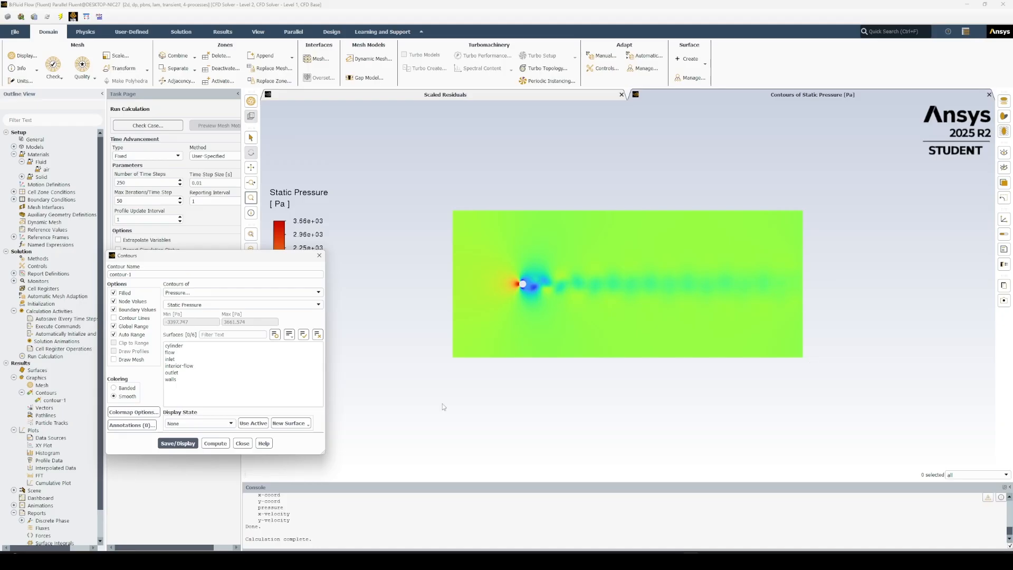
pyautogui.click(243, 443)
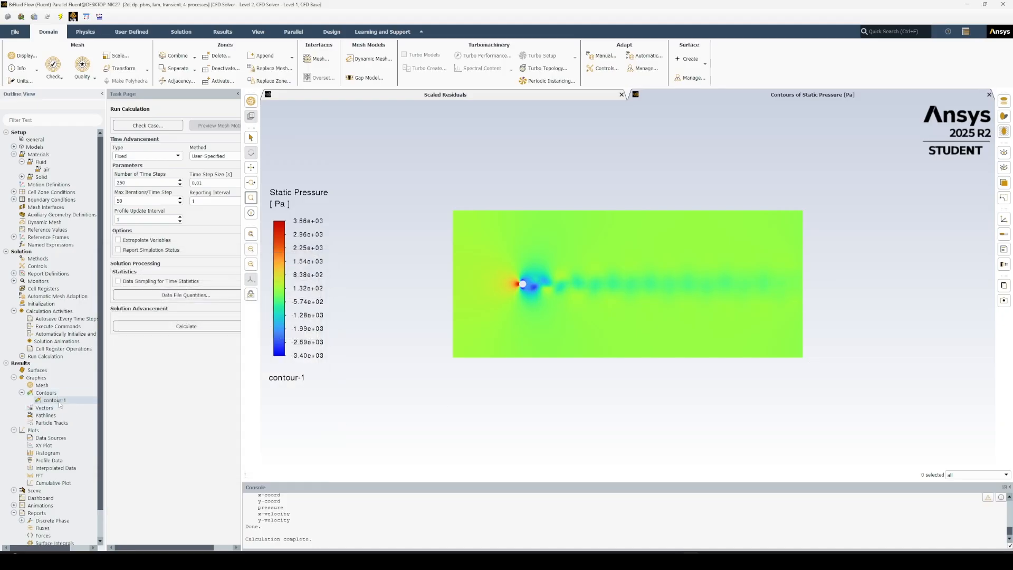
# Change contour-1 to show velocity magnitude on the flow surface and display it.
pyautogui.doubleClick(54, 400)
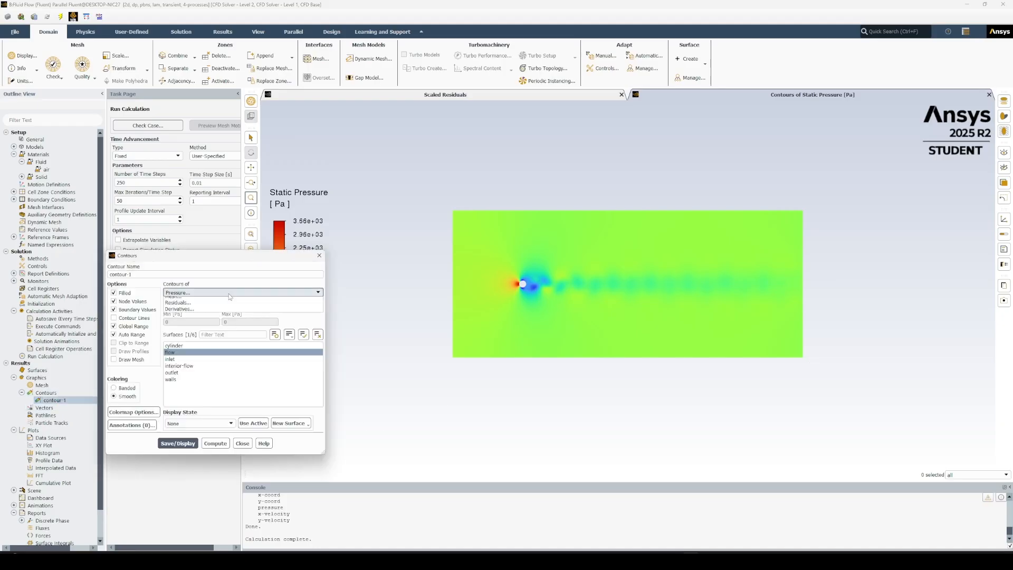
pyautogui.click(220, 292)
pyautogui.click(209, 312)
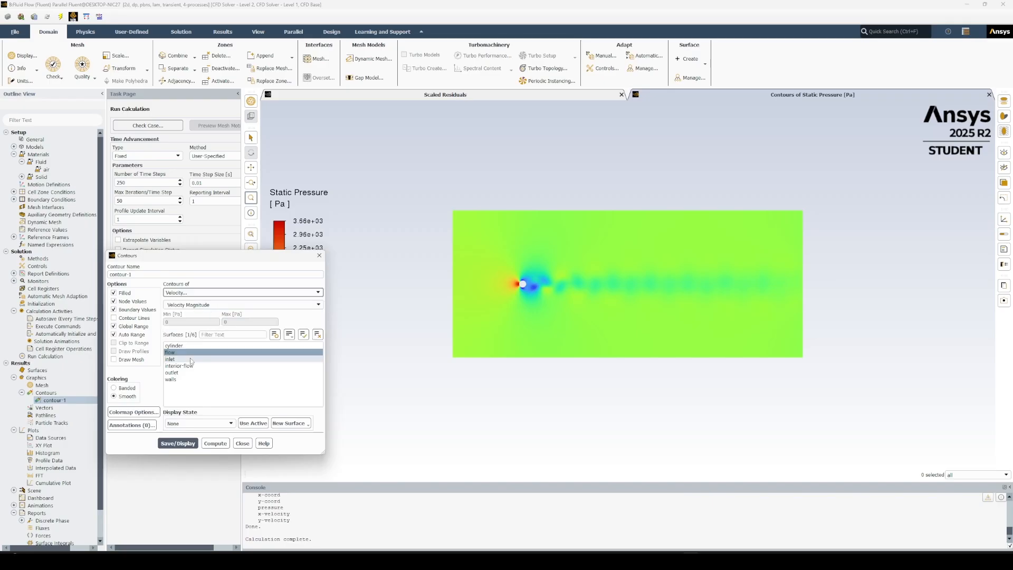
pyautogui.click(178, 443)
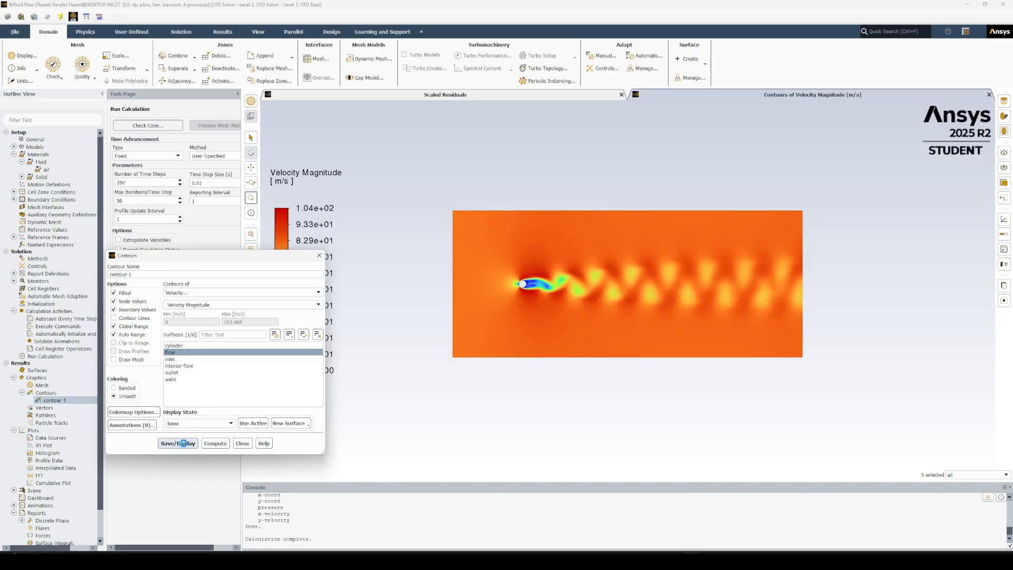
pyautogui.click(412, 210)
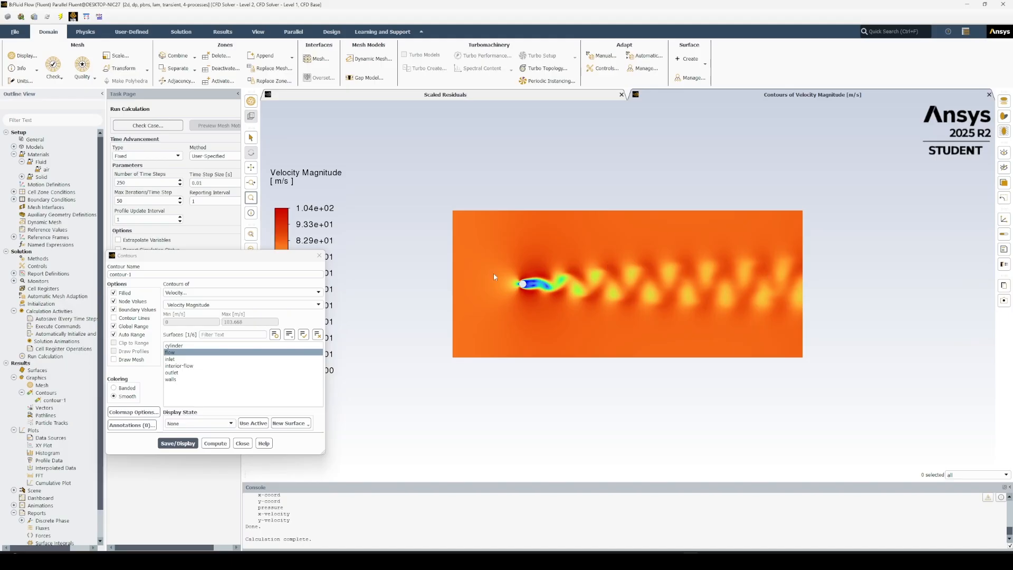
pyautogui.click(242, 444)
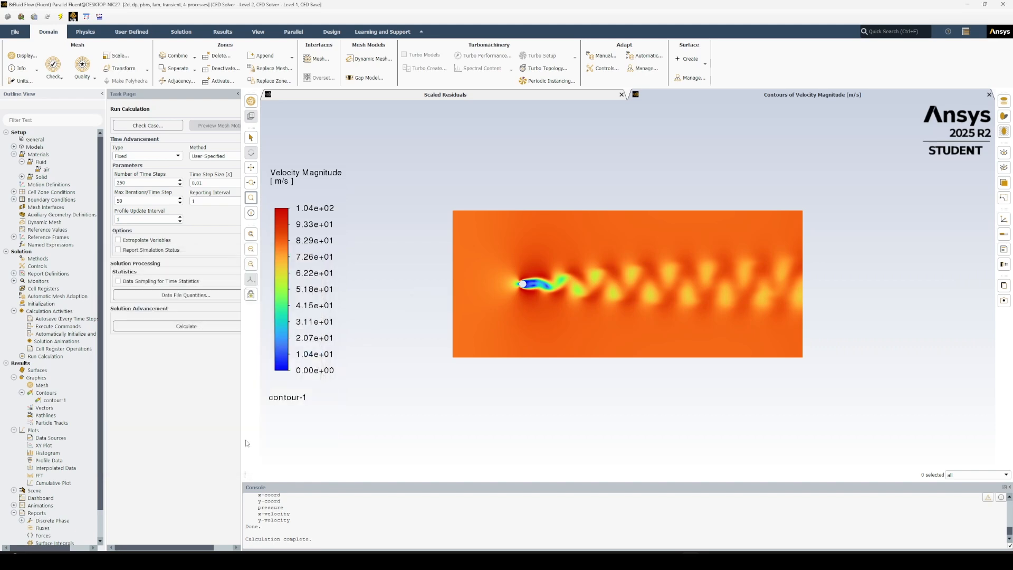
# Create and display pathlines released from the inlet, colored by velocity magnitude, with 3000 steps.
pyautogui.doubleClick(48, 416)
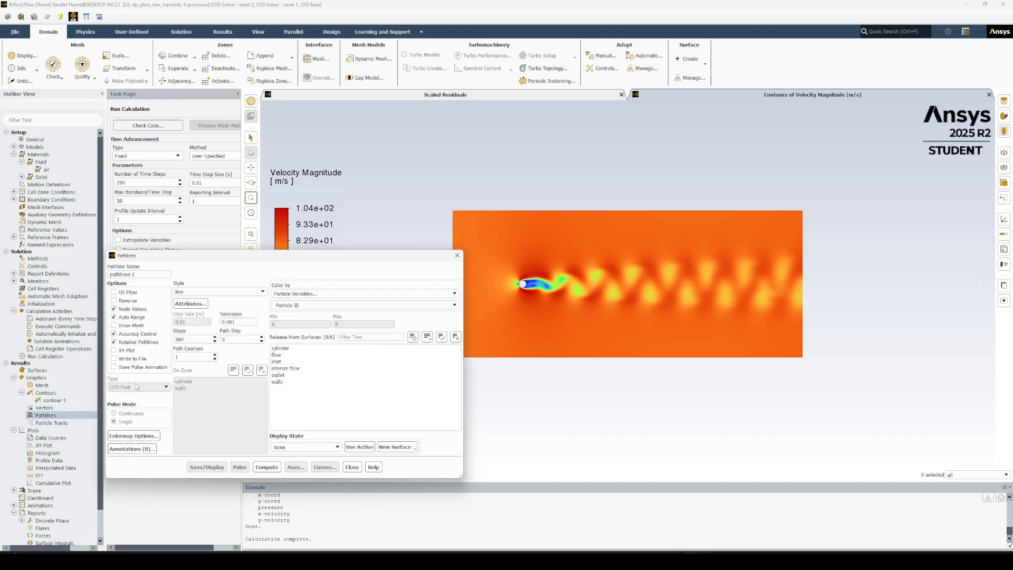
pyautogui.click(317, 294)
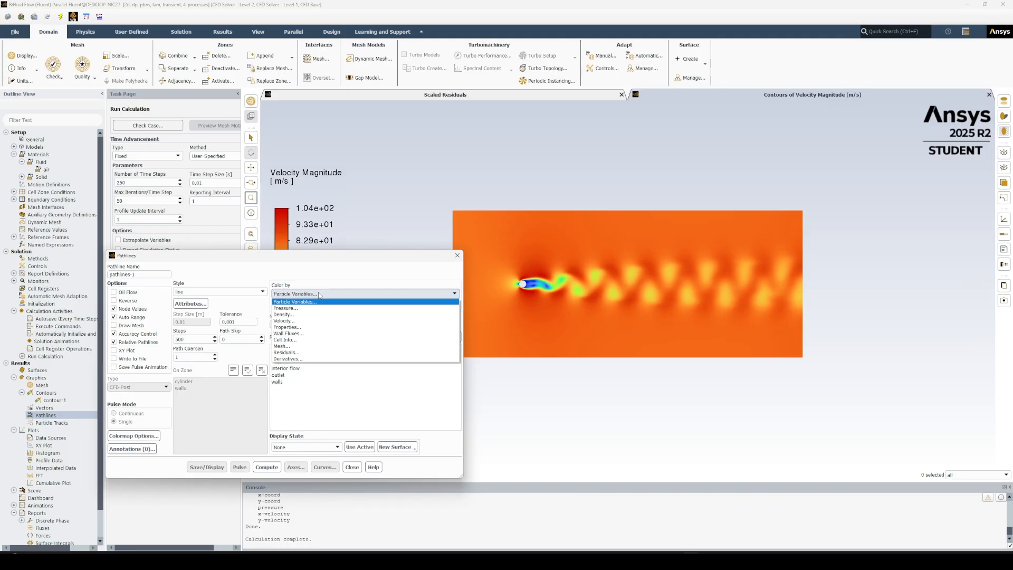
pyautogui.click(310, 321)
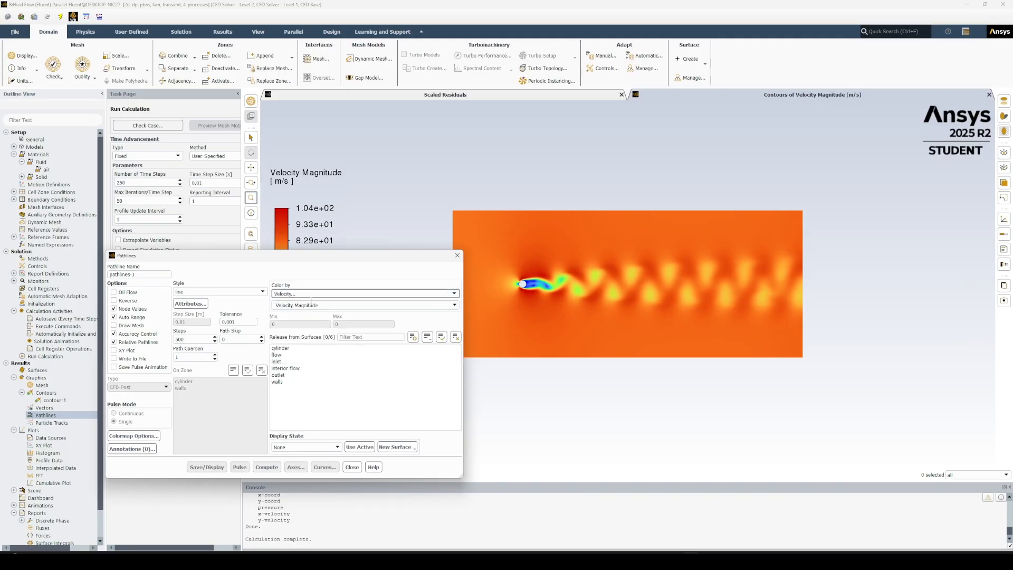
pyautogui.doubleClick(192, 341)
pyautogui.write('3000')
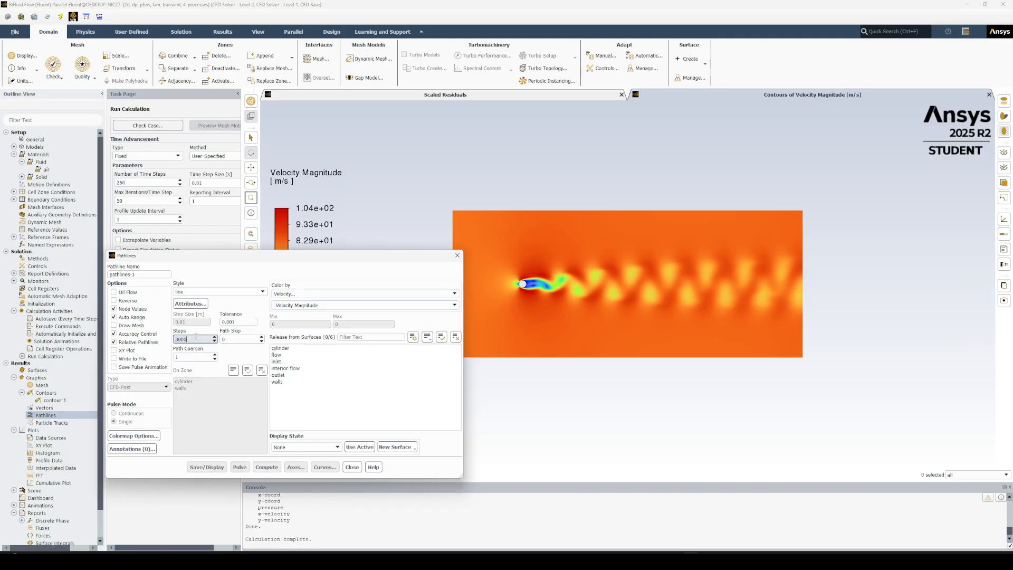
pyautogui.click(279, 361)
pyautogui.click(206, 466)
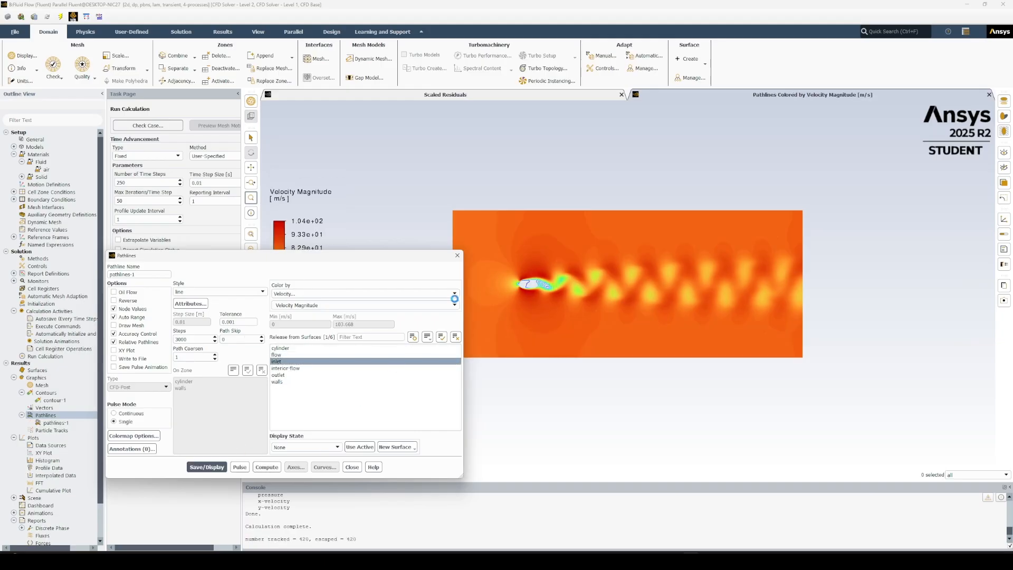
pyautogui.click(457, 256)
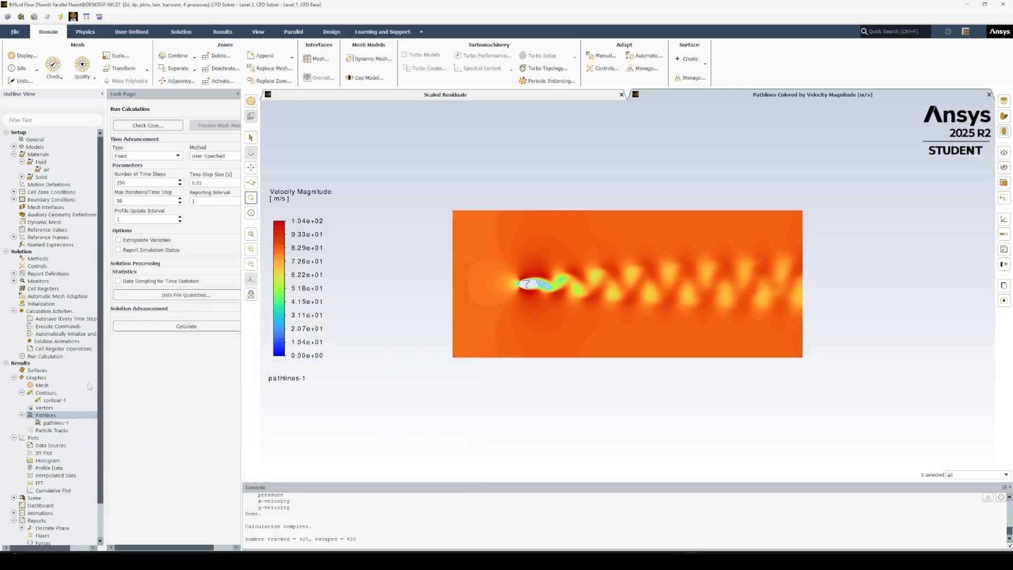
# Delete the invalid scene-1 from the scenes.
pyautogui.click(13, 498)
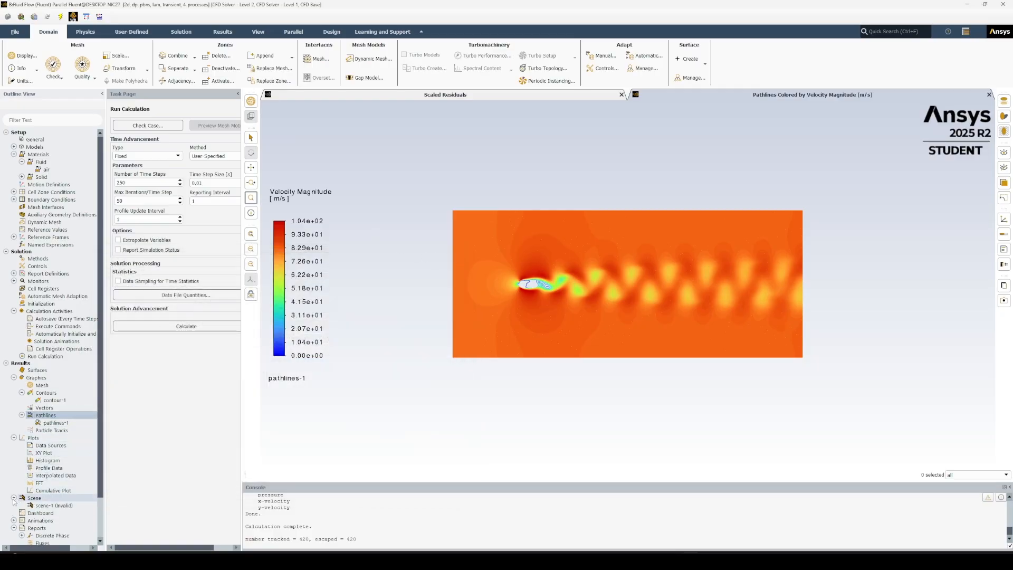
pyautogui.rightClick(50, 505)
pyautogui.click(73, 418)
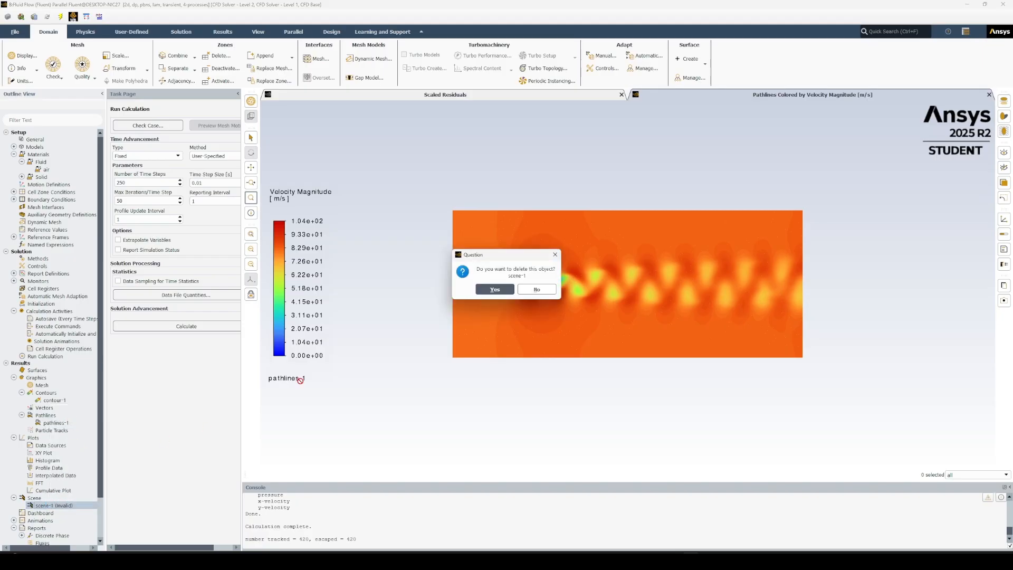
pyautogui.press('Return')
# Create and display a new scene combining contour-1 at a transparency of 64 with pathlines-1.
pyautogui.scroll(-2, 49, 448)
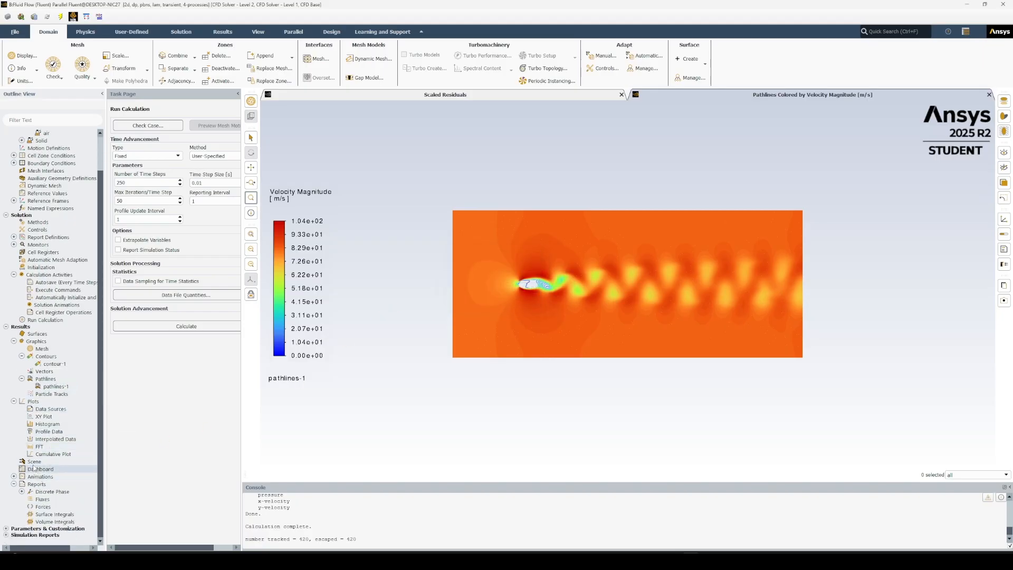
pyautogui.doubleClick(35, 463)
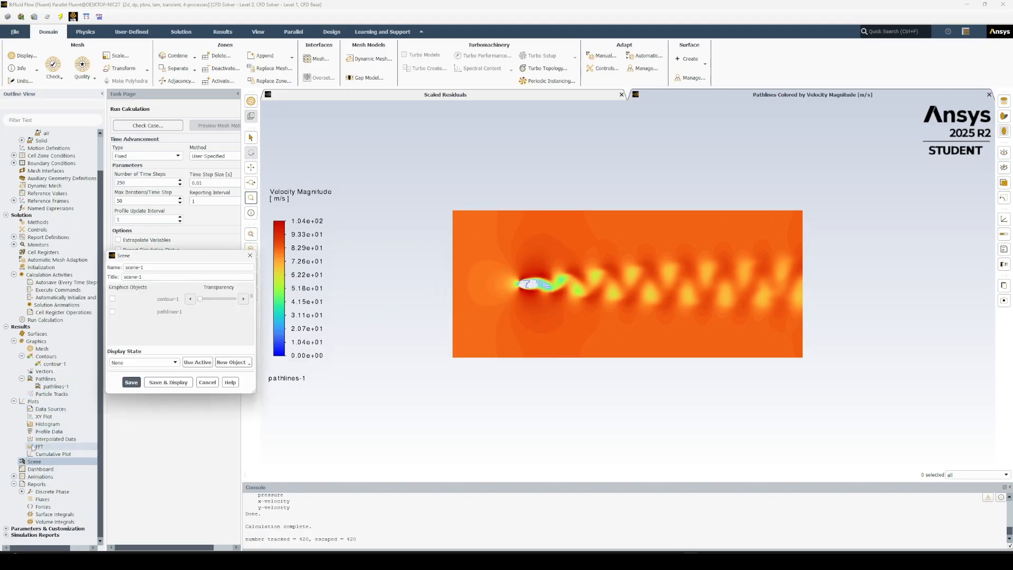
pyautogui.click(113, 299)
pyautogui.click(113, 312)
pyautogui.click(212, 299)
pyautogui.click(168, 382)
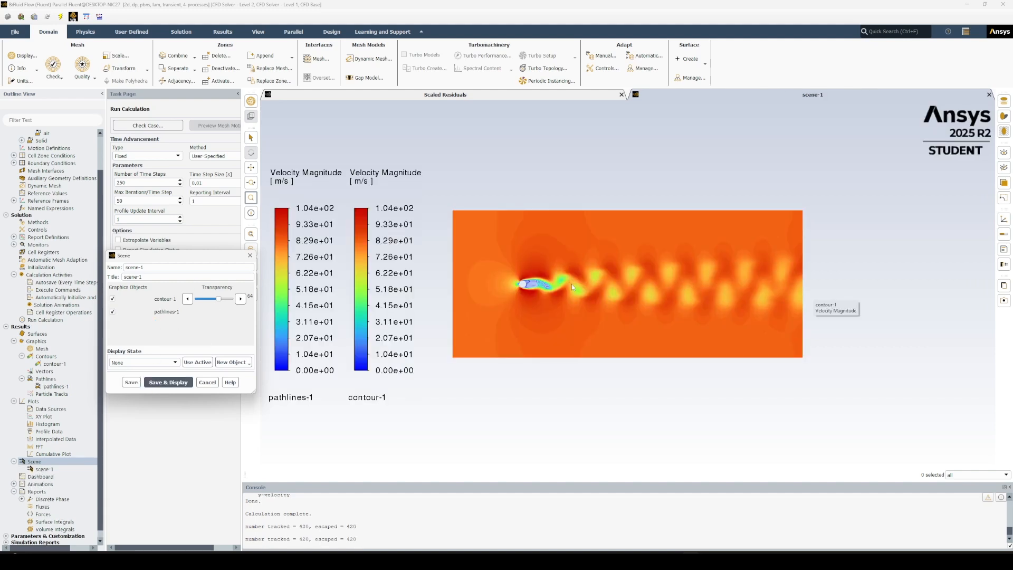
# Remove the duplicate contour-1 color legend from the scene display and inspect the wake behind the cylinder up close.
pyautogui.click(420, 173)
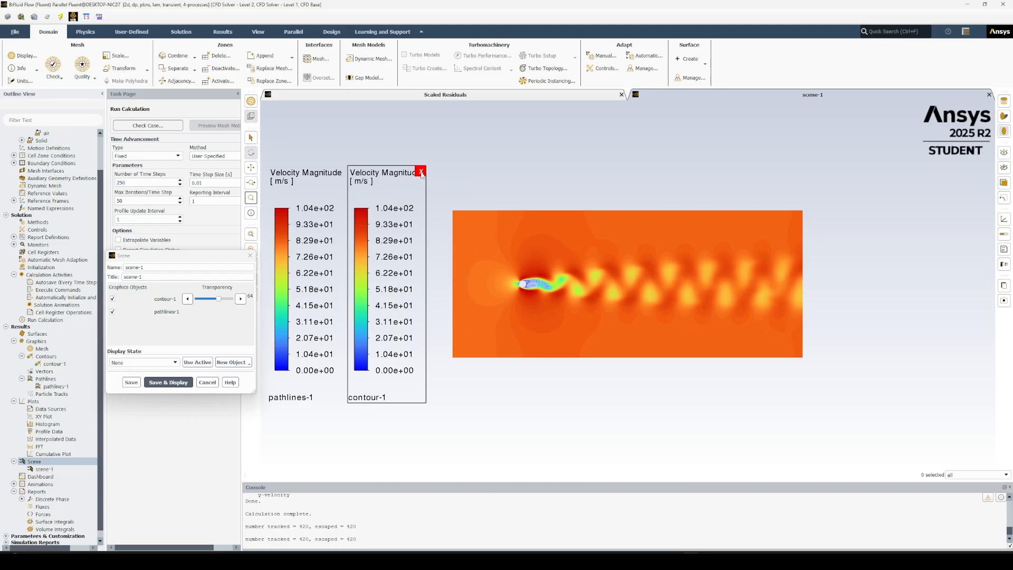
pyautogui.click(421, 173)
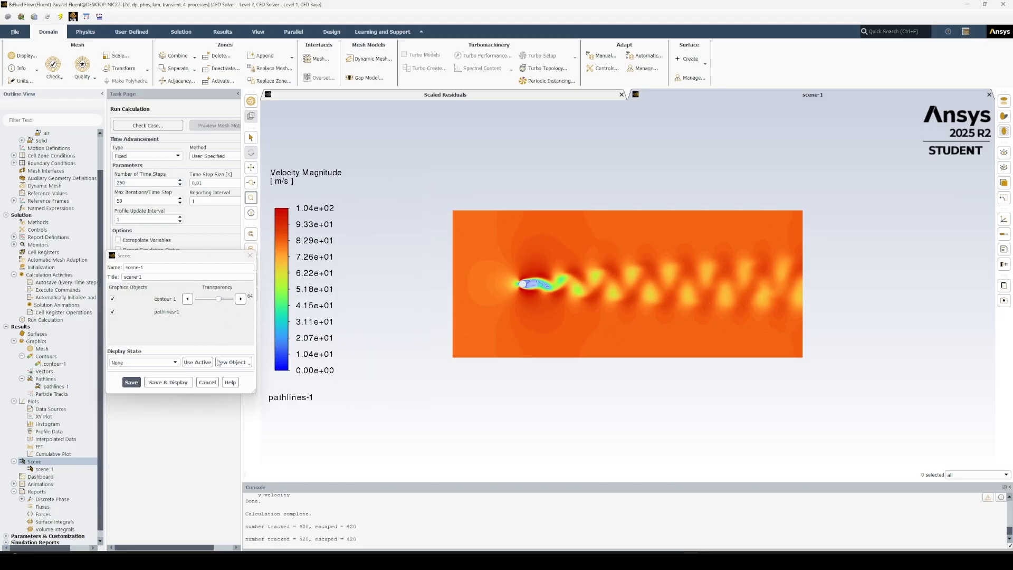
pyautogui.click(208, 382)
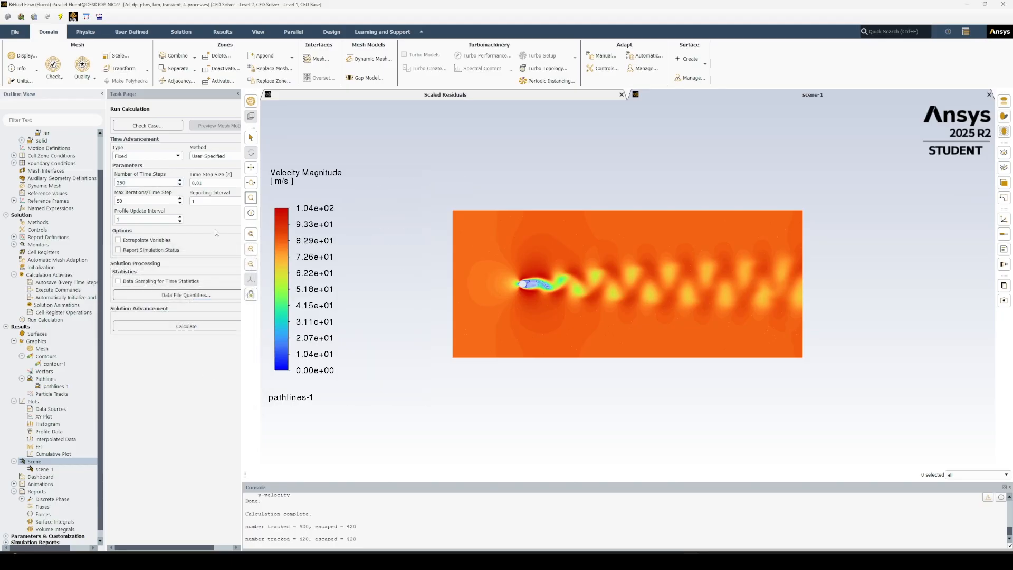
pyautogui.click(252, 199)
pyautogui.moveTo(429, 203); pyautogui.dragTo(829, 369)
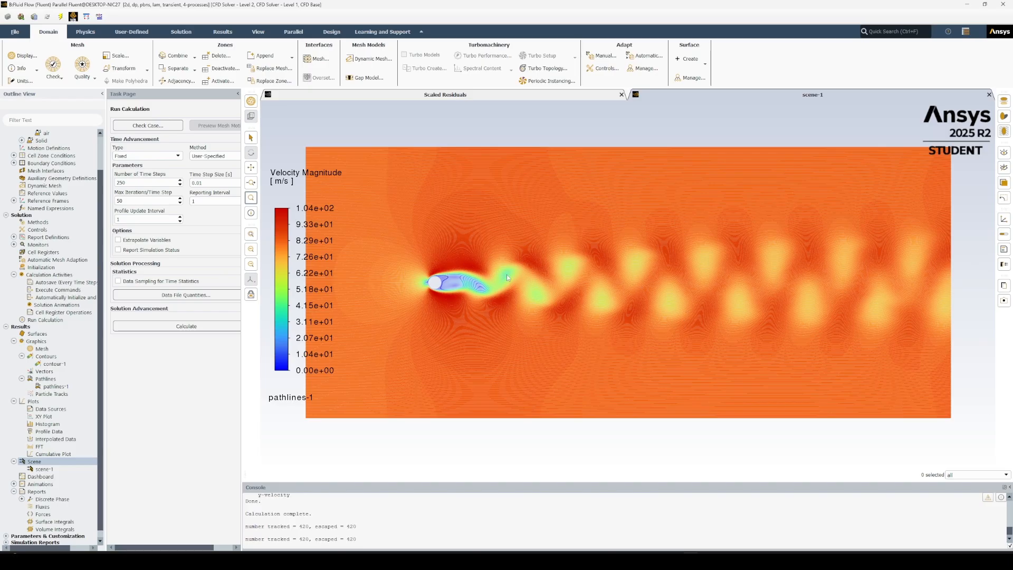
# Create and display an XY plot of velocity magnitude against X position along the cylinder surface.
pyautogui.click(13, 462)
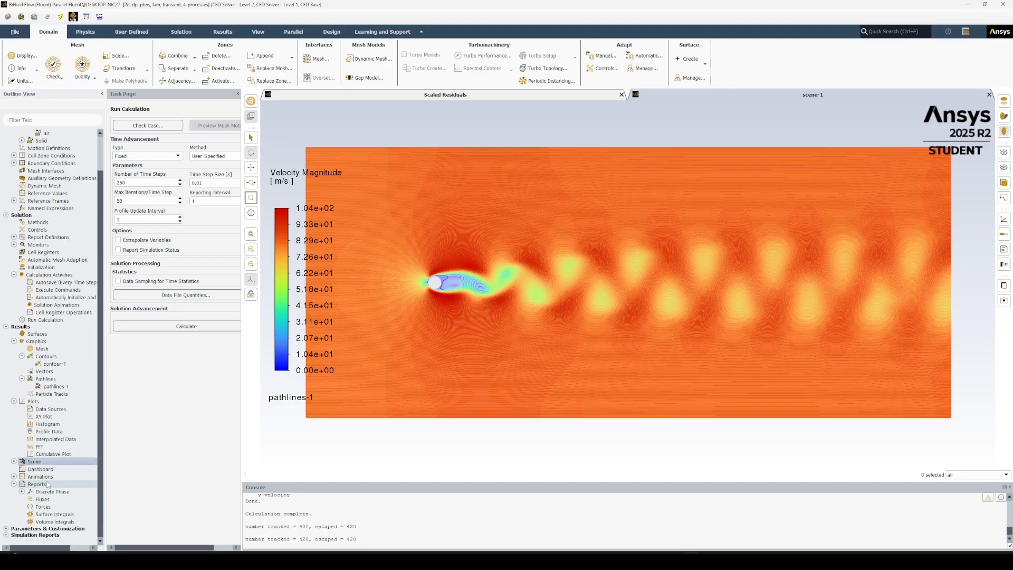
pyautogui.doubleClick(49, 416)
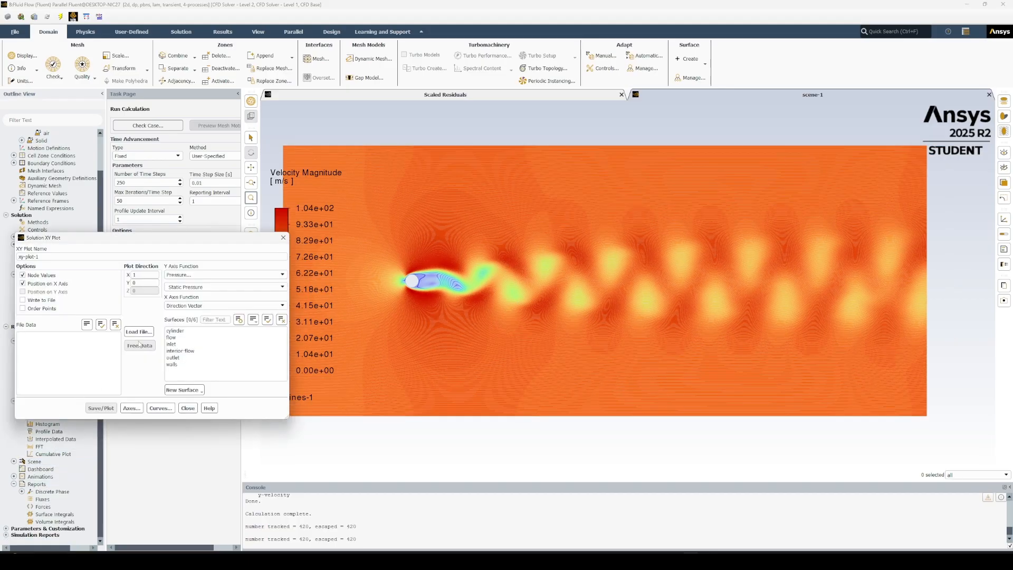
pyautogui.click(191, 275)
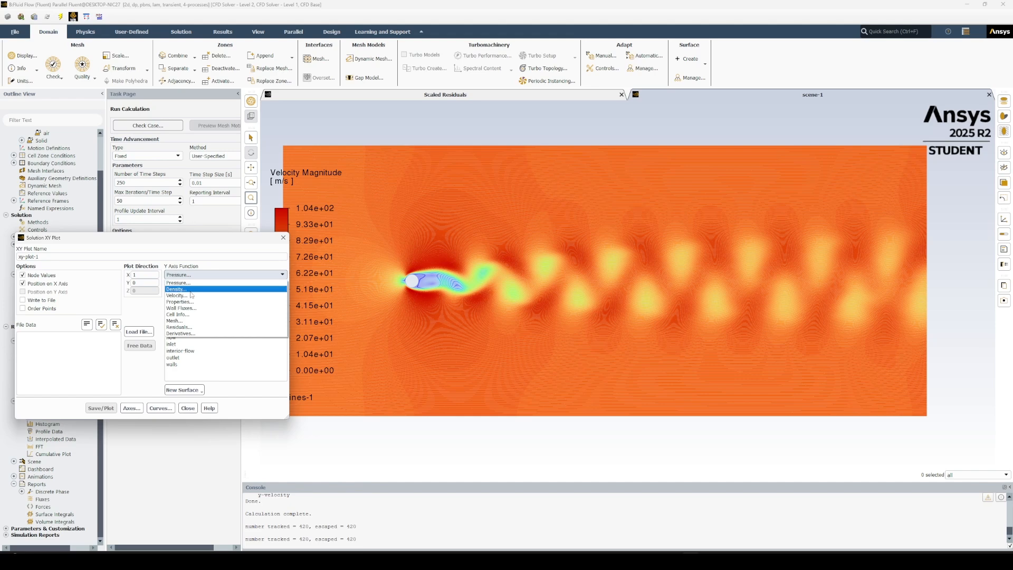
pyautogui.click(191, 295)
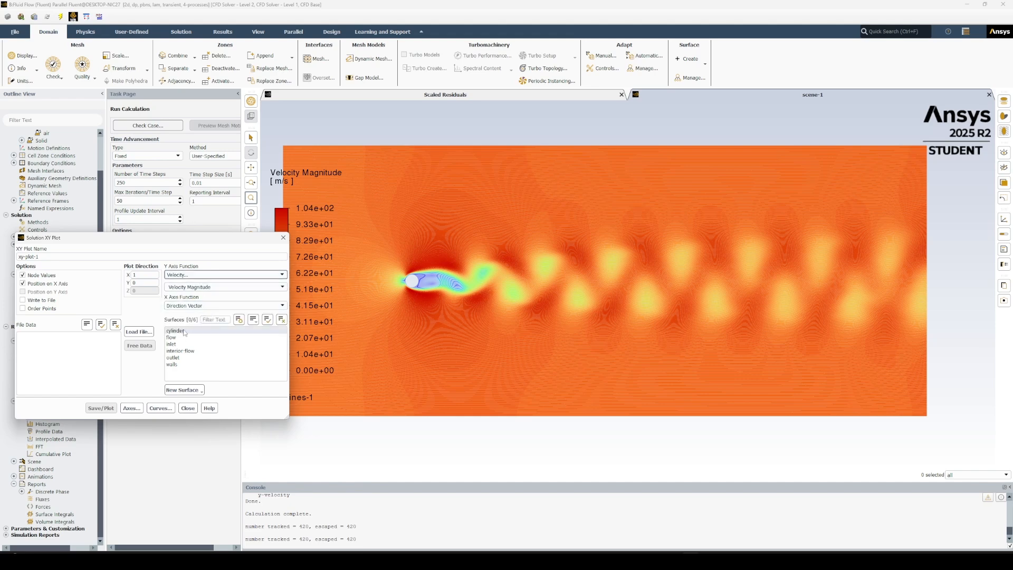
pyautogui.click(176, 331)
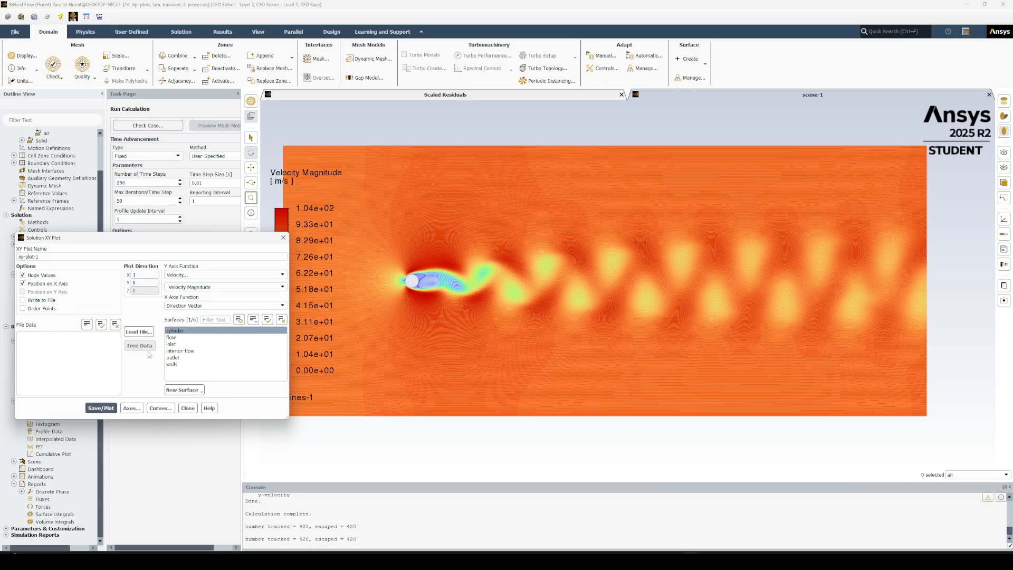
pyautogui.click(98, 408)
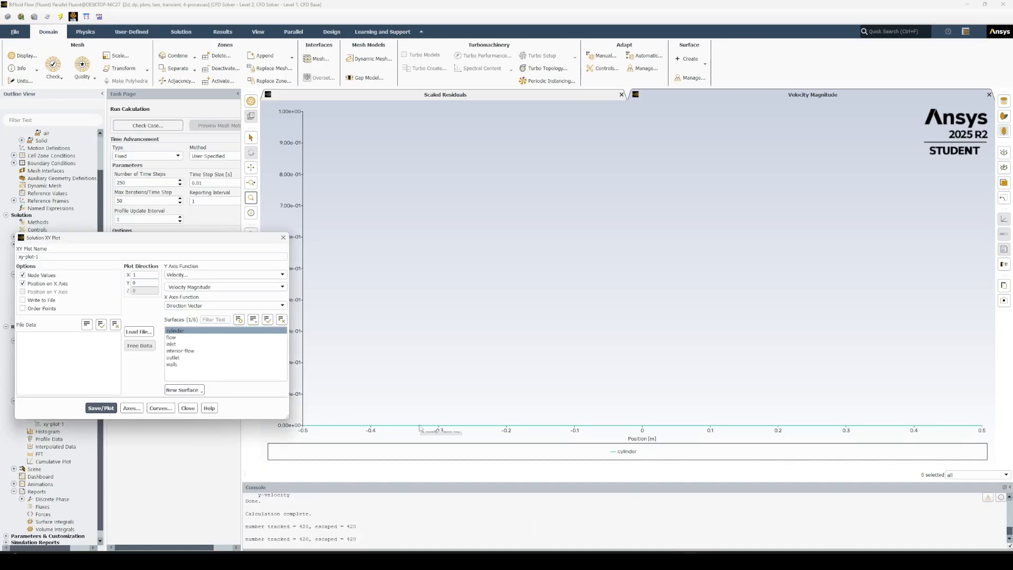
pyautogui.click(188, 409)
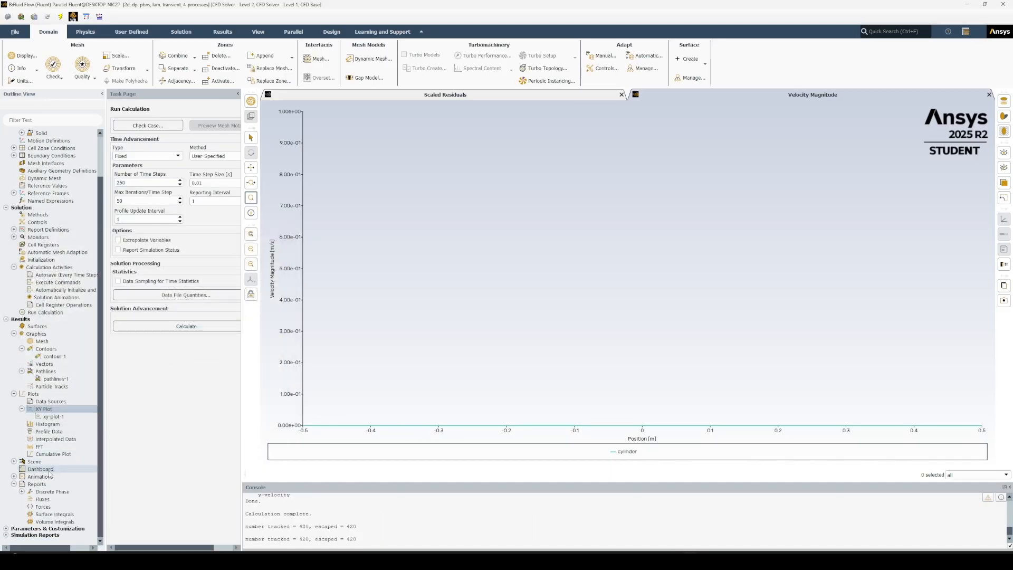
# Print a force report for the cylinder in the X direction and examine its total force coefficient in the console.
pyautogui.doubleClick(49, 507)
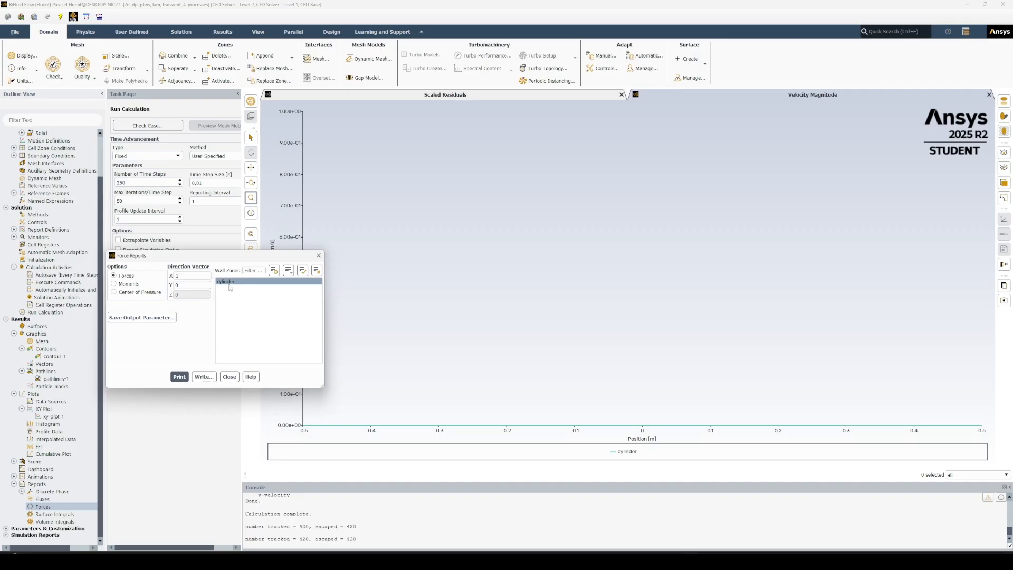
pyautogui.click(179, 377)
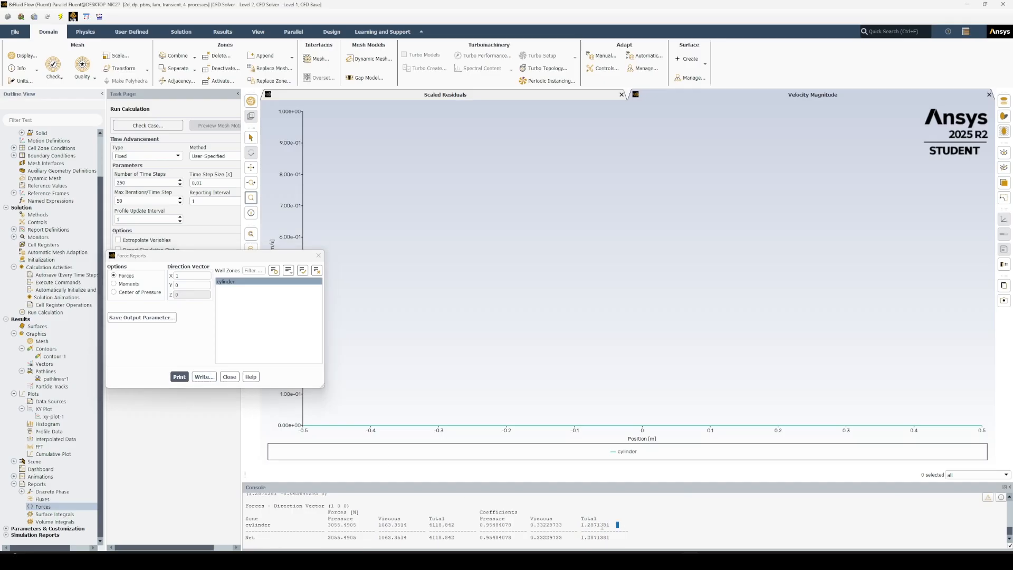
pyautogui.moveTo(620, 525); pyautogui.dragTo(586, 525)
pyautogui.moveTo(581, 525); pyautogui.dragTo(611, 525)
pyautogui.click(230, 377)
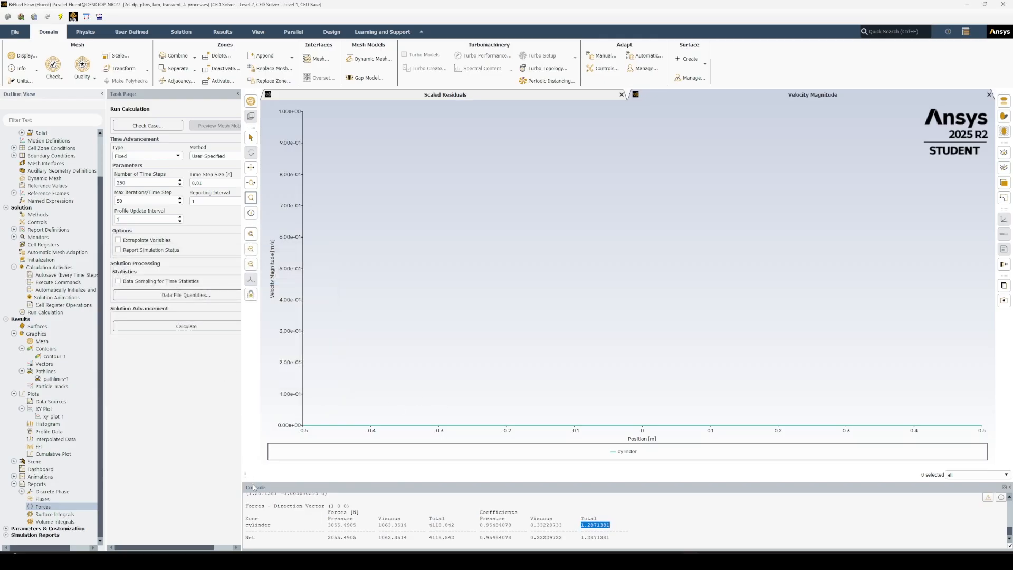
# Review the general solver settings and change the viscous model to k-omega (2 eqn) with the SST option.
pyautogui.scroll(2, 37, 165)
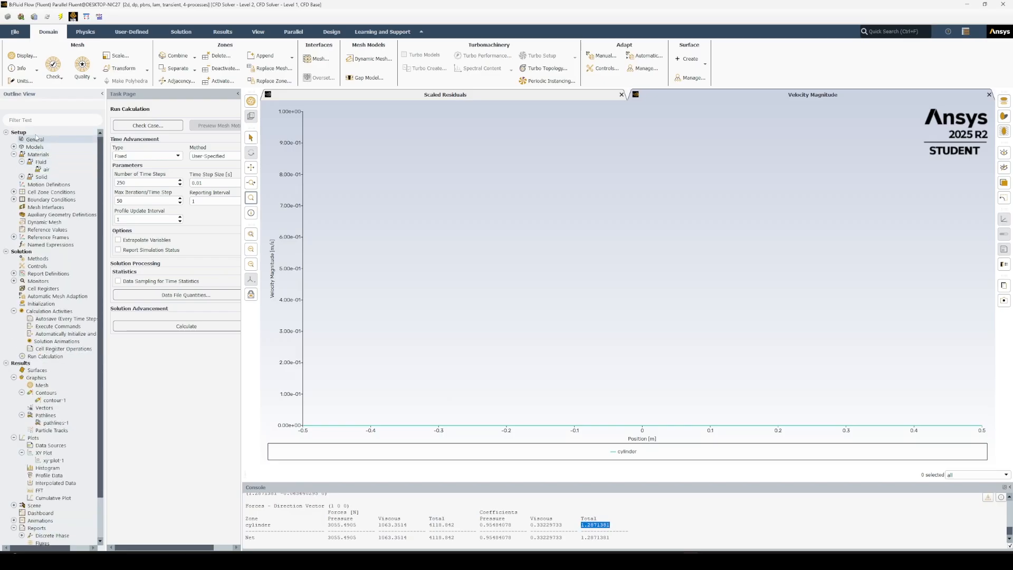
pyautogui.click(37, 139)
pyautogui.doubleClick(45, 141)
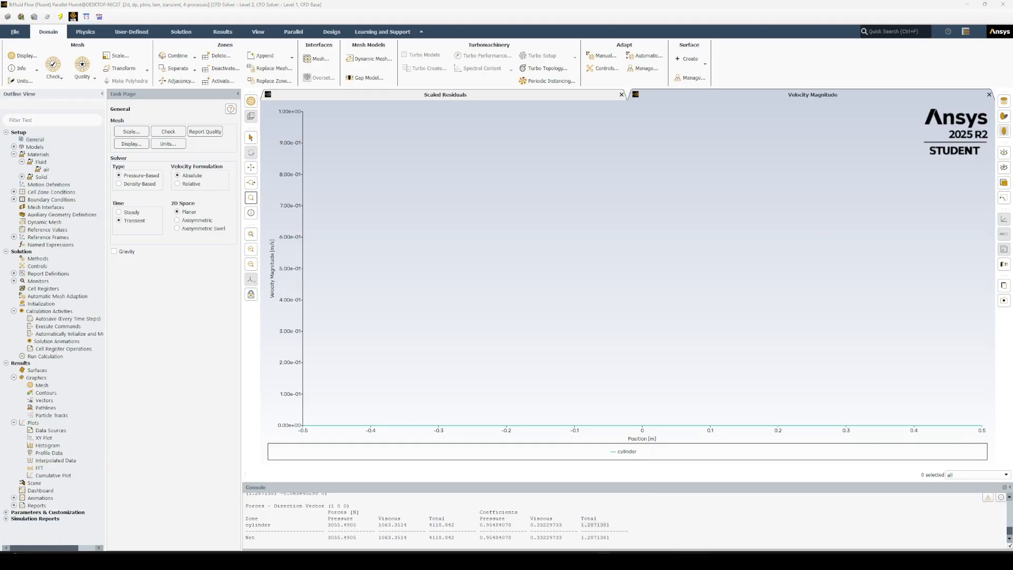
pyautogui.click(37, 139)
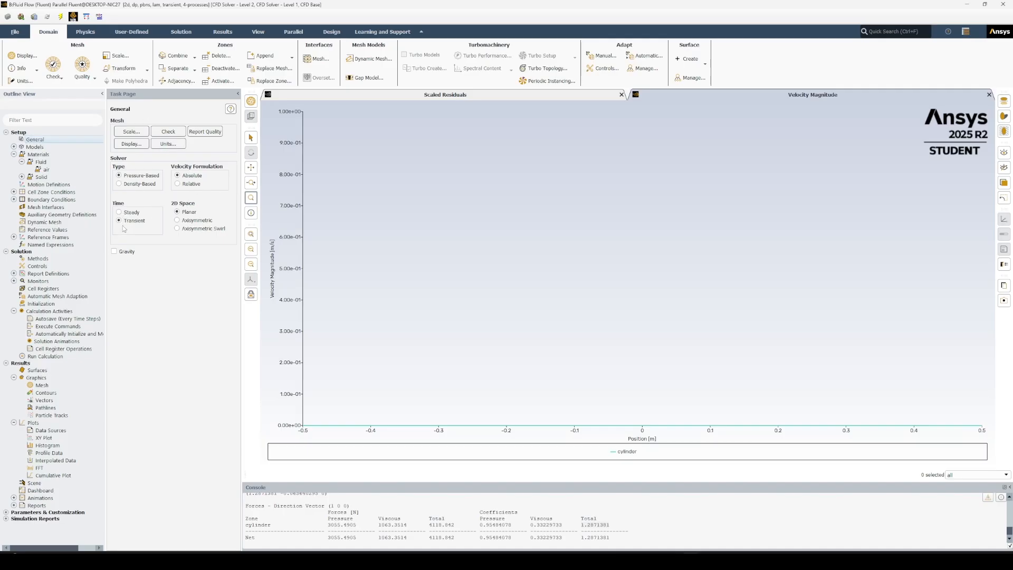
pyautogui.click(14, 147)
pyautogui.doubleClick(55, 170)
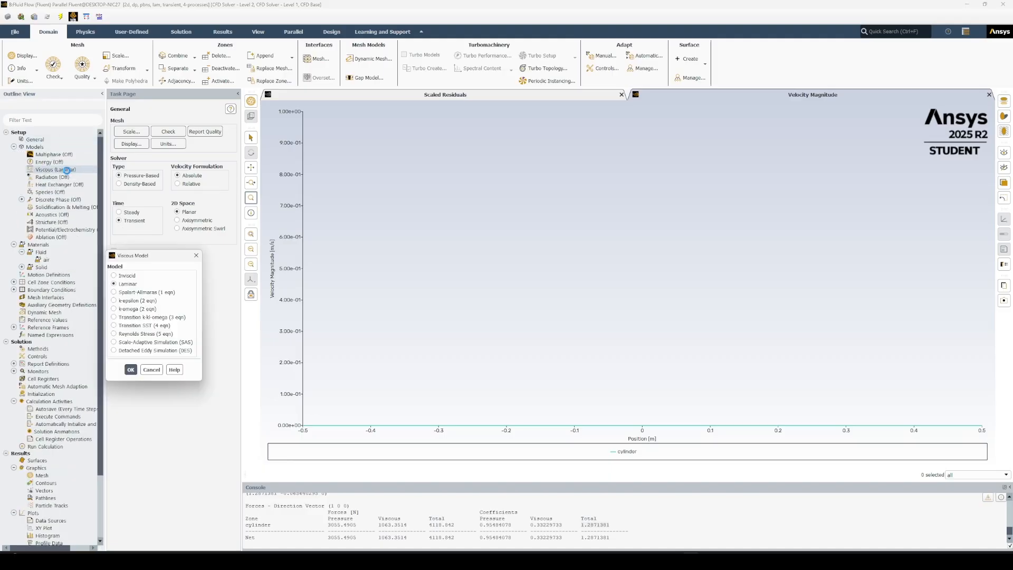
pyautogui.click(127, 311)
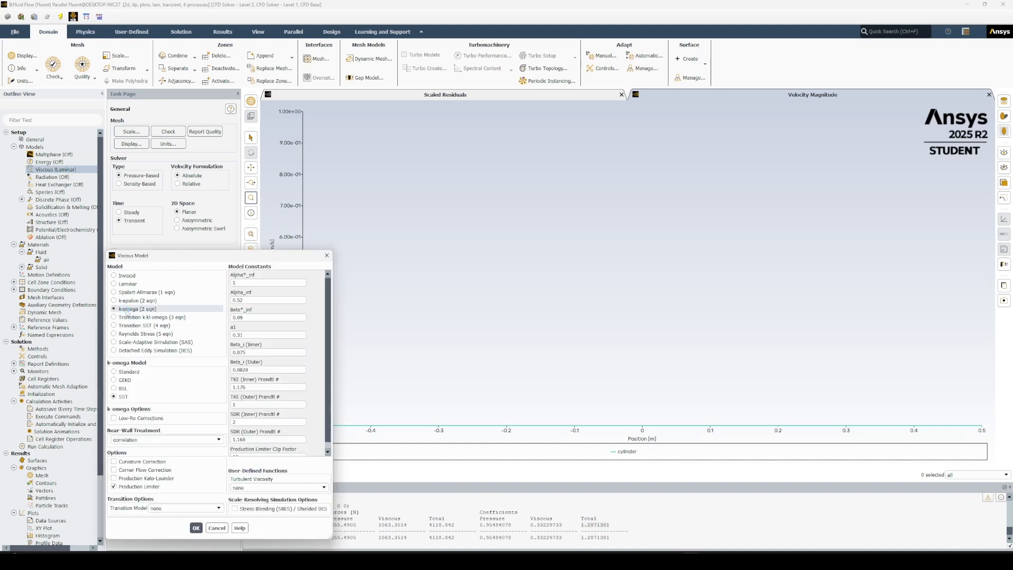
pyautogui.click(195, 528)
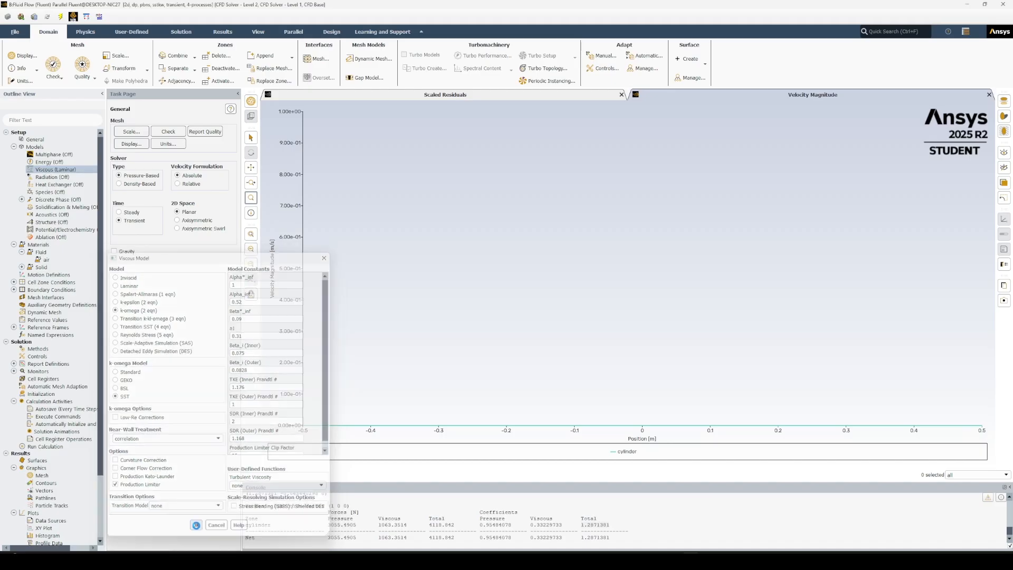
pyautogui.click(13, 147)
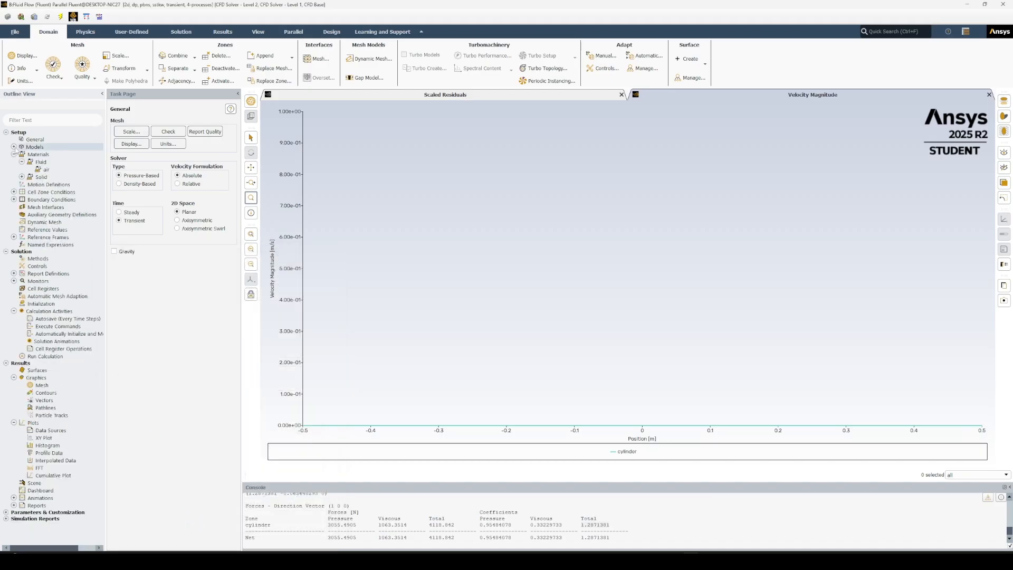
# Set the constant viscosity of the air material to 0.0001 kg/(m s) and save the change.
pyautogui.doubleClick(59, 171)
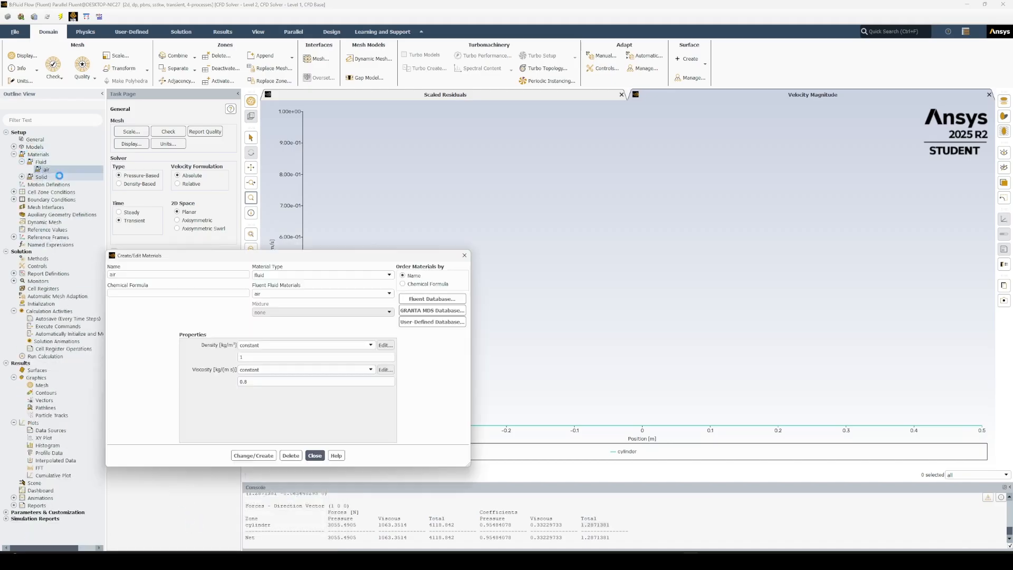
pyautogui.click(265, 357)
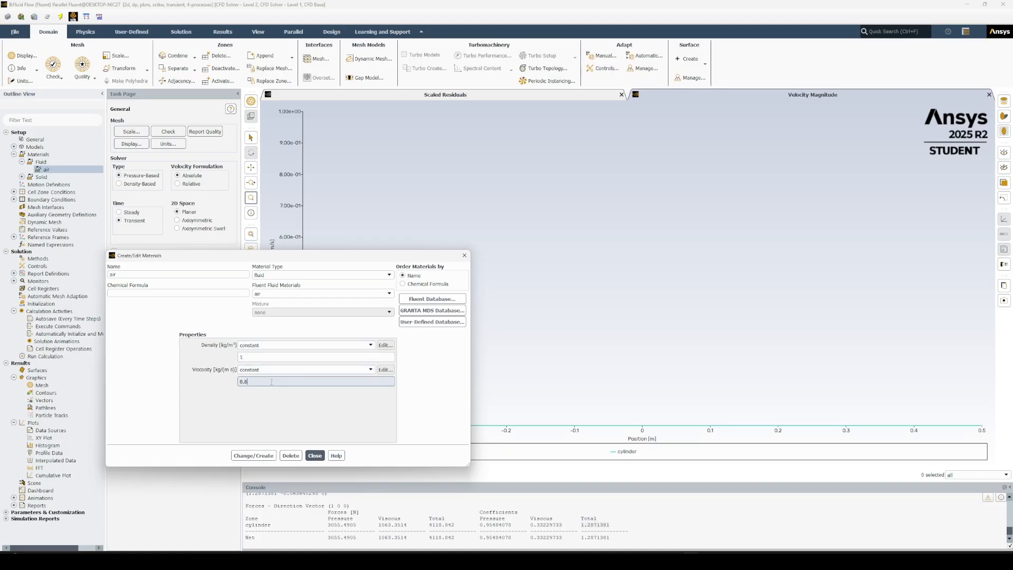
pyautogui.click(275, 380)
pyautogui.write('0.0001')
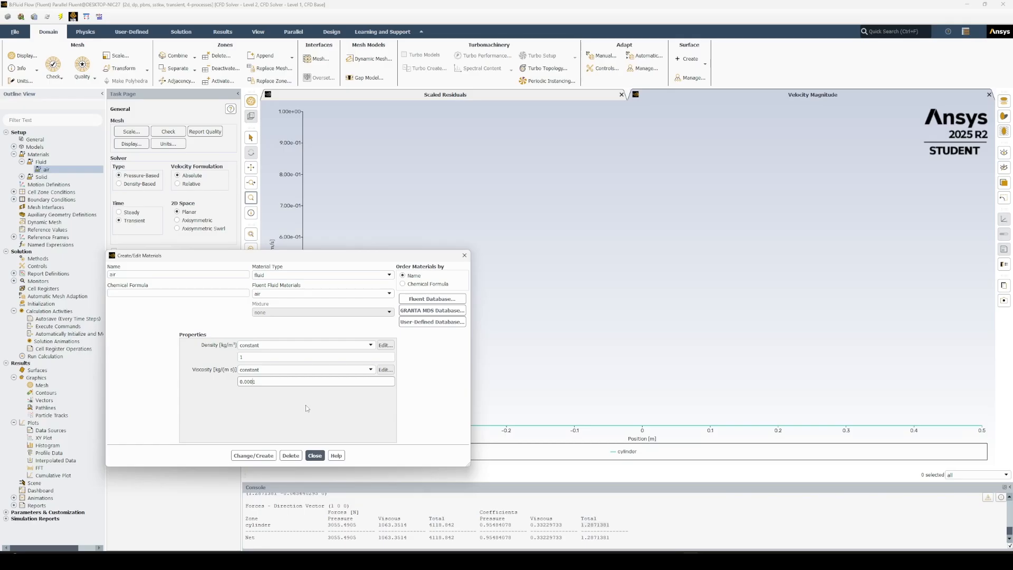
pyautogui.click(257, 456)
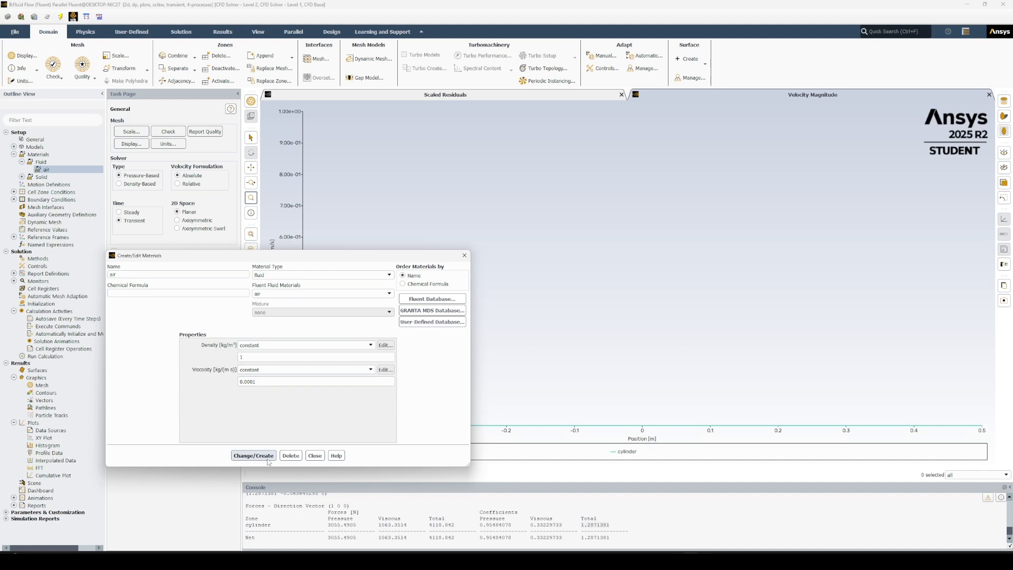
pyautogui.click(315, 455)
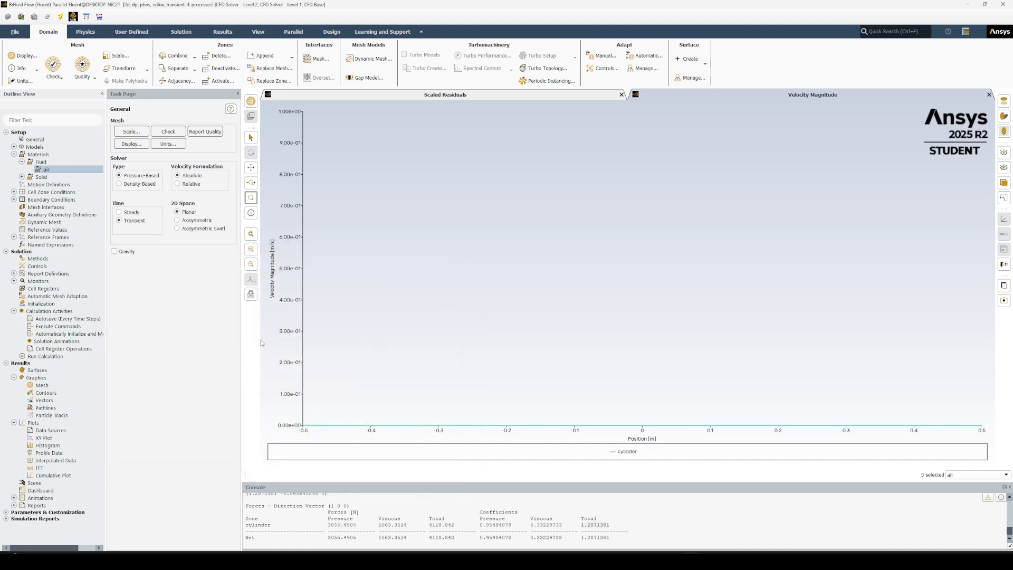
pyautogui.click(22, 161)
pyautogui.click(14, 155)
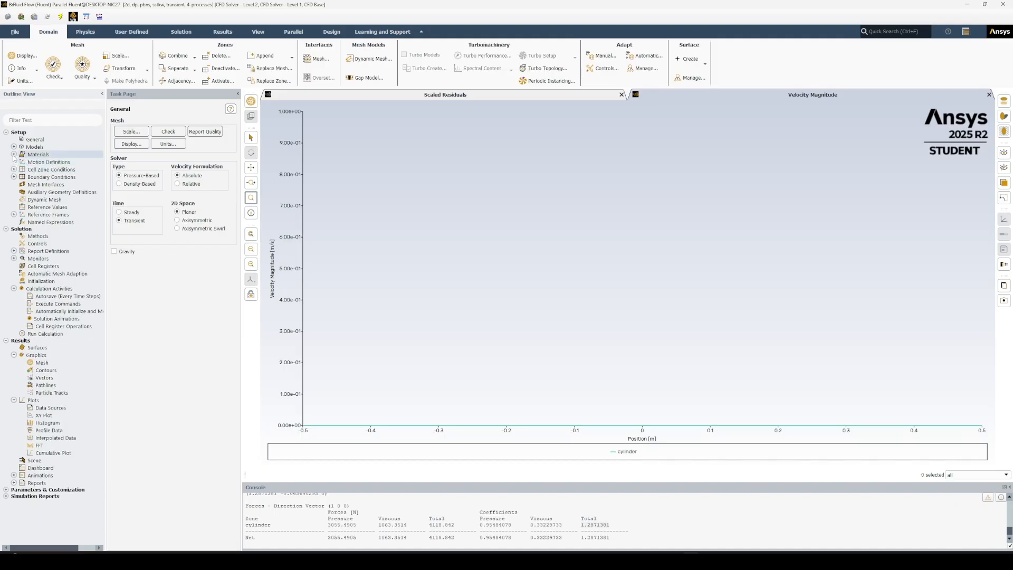
# Check the walls' symmetry boundary, the inlet's velocity and turbulence settings, and the reference values.
pyautogui.click(14, 177)
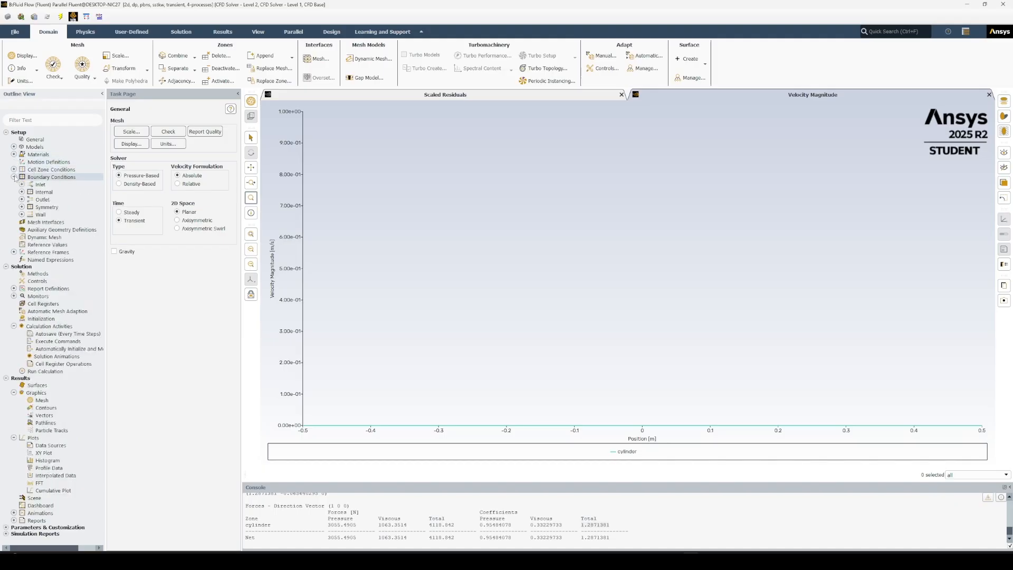
pyautogui.click(21, 207)
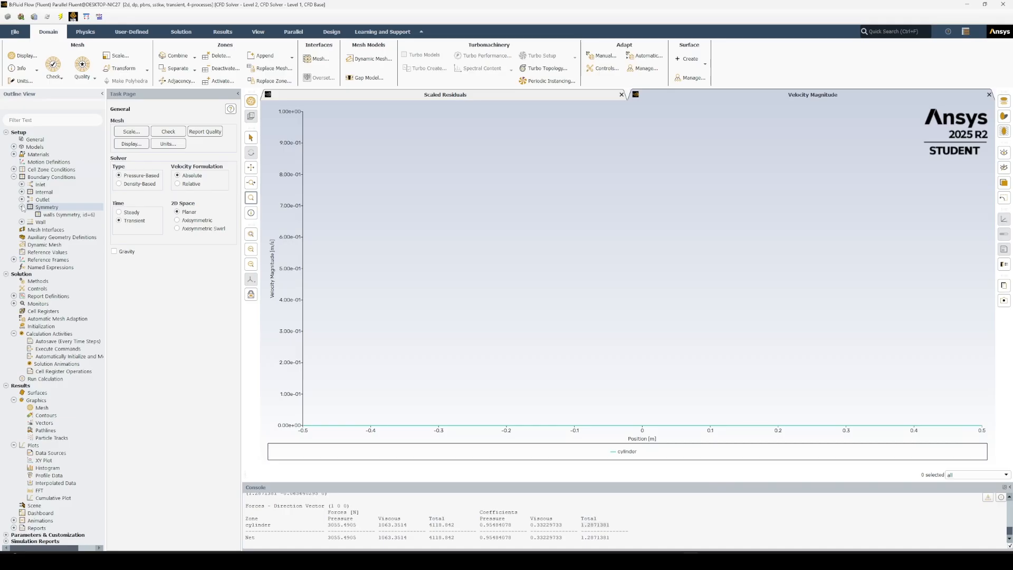
pyautogui.click(22, 208)
pyautogui.click(22, 184)
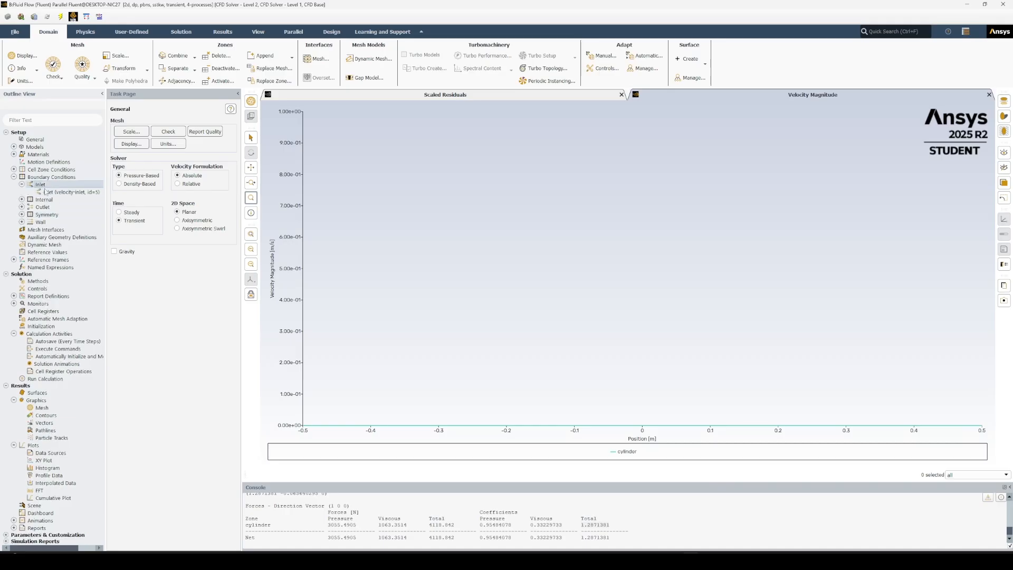
pyautogui.doubleClick(45, 192)
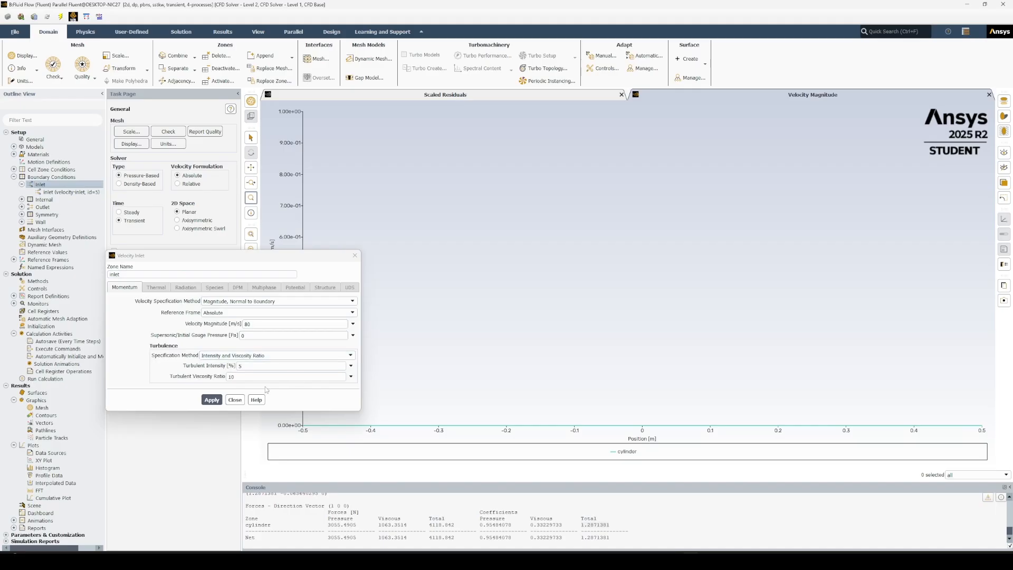
pyautogui.click(232, 399)
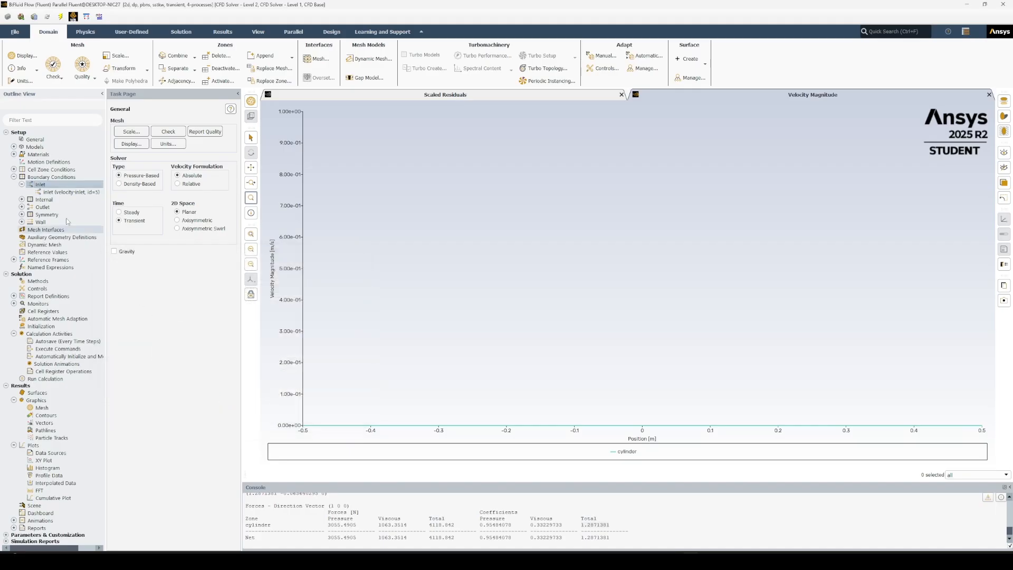
pyautogui.click(22, 184)
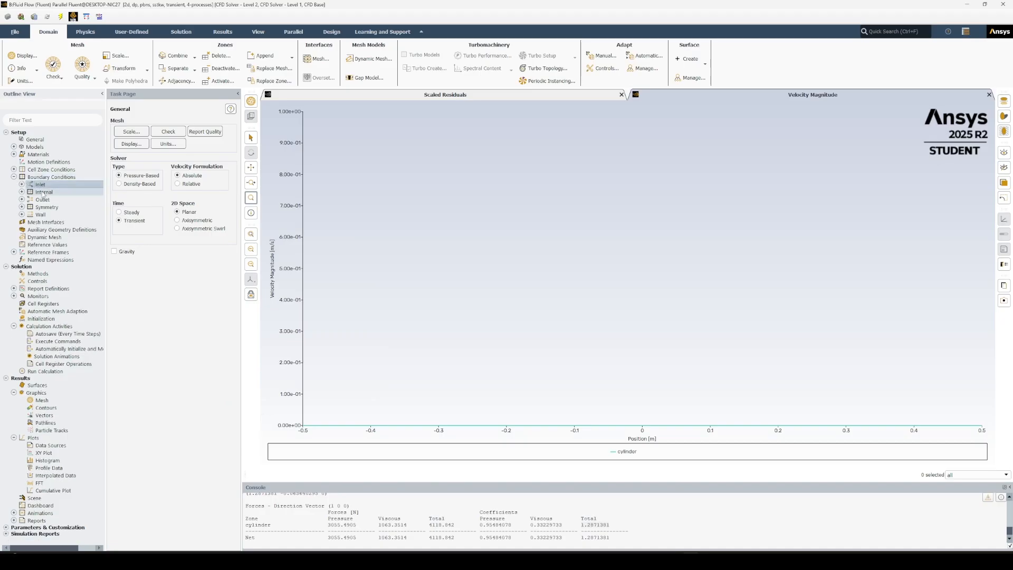
pyautogui.click(59, 245)
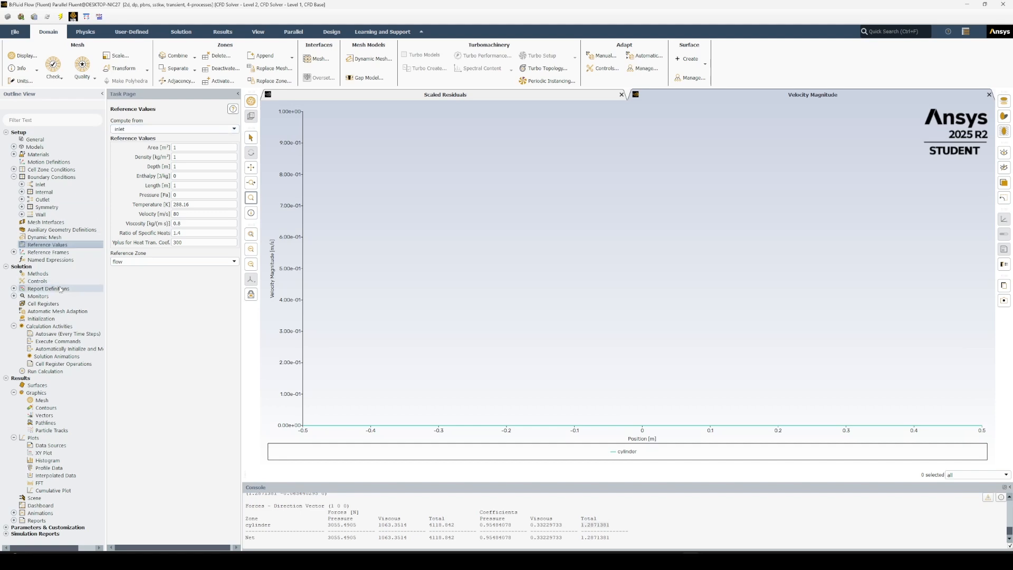
# Set the solution methods to the Coupled scheme with Second Order pressure discretization, keeping the transient formulation at Second Order Implicit.
pyautogui.click(38, 273)
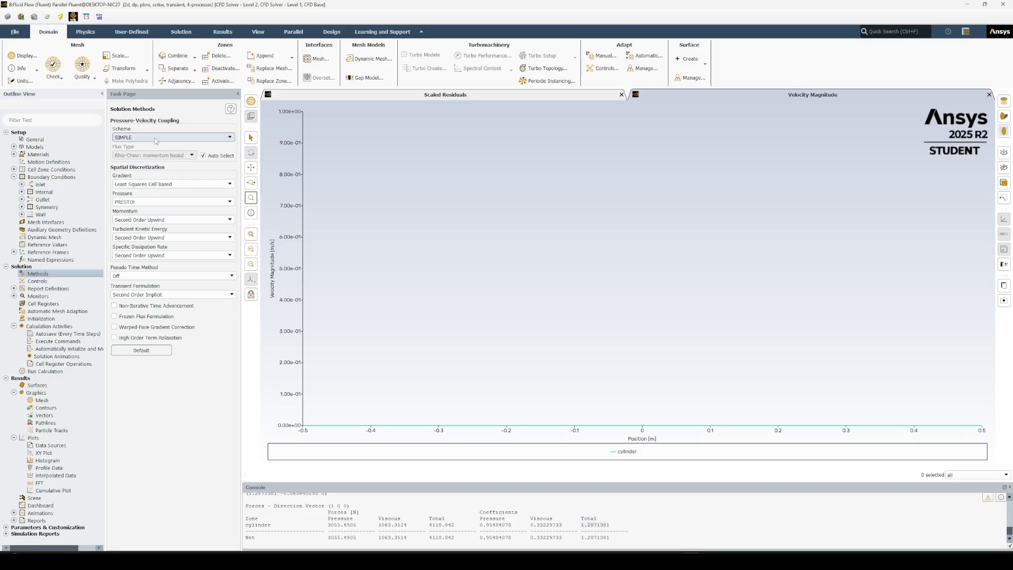
pyautogui.click(155, 139)
pyautogui.click(149, 165)
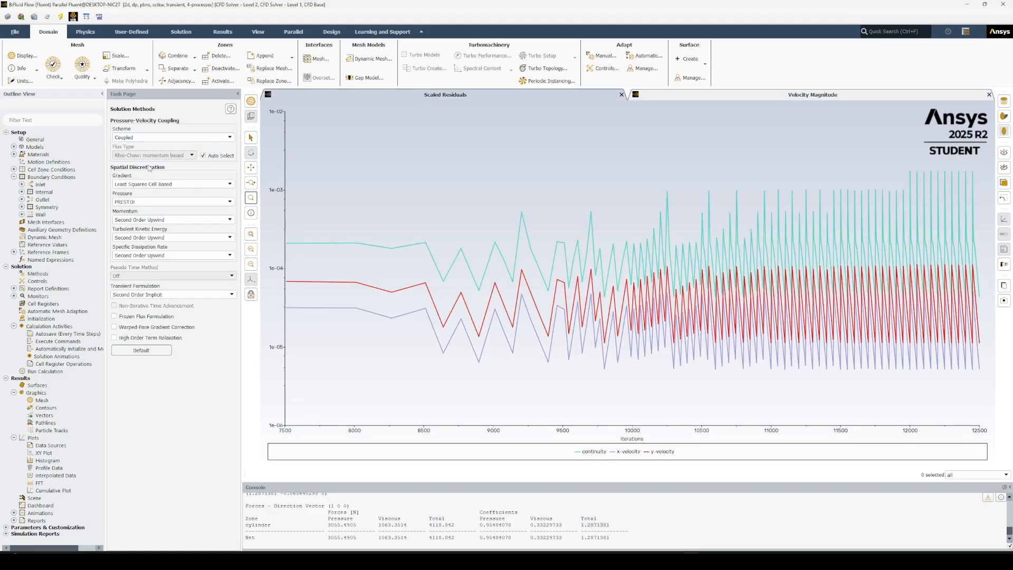
pyautogui.click(151, 202)
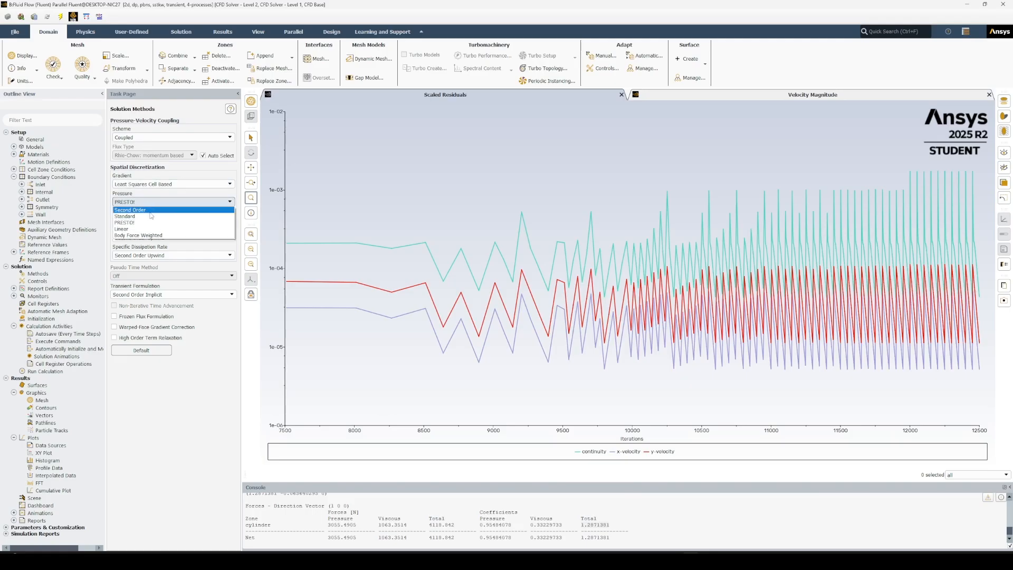
pyautogui.click(151, 211)
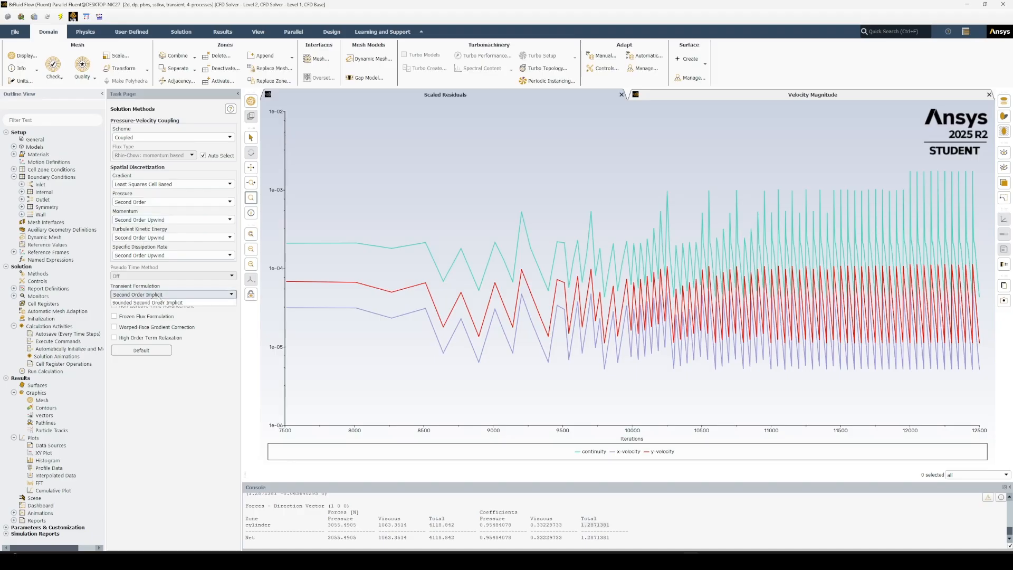
pyautogui.click(158, 294)
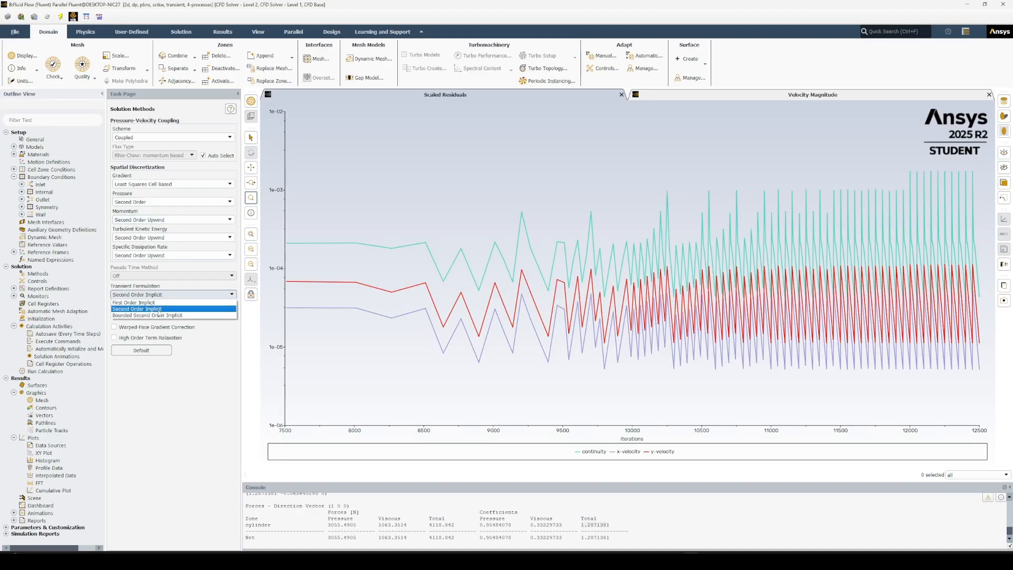
pyautogui.click(159, 310)
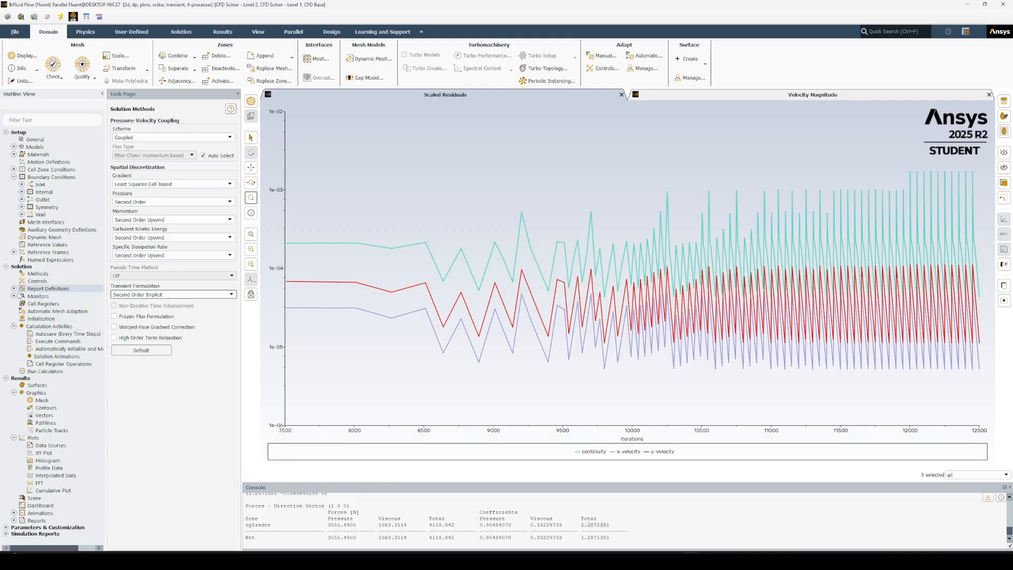
# Check the residual monitors' absolute convergence criteria for all equations and accept them.
pyautogui.click(13, 296)
pyautogui.doubleClick(46, 304)
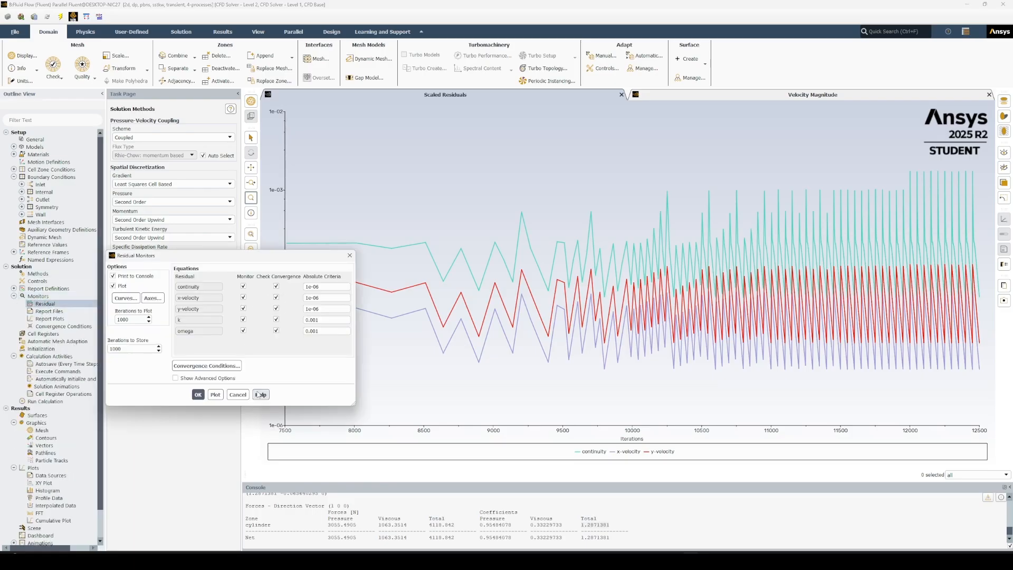
pyautogui.click(200, 395)
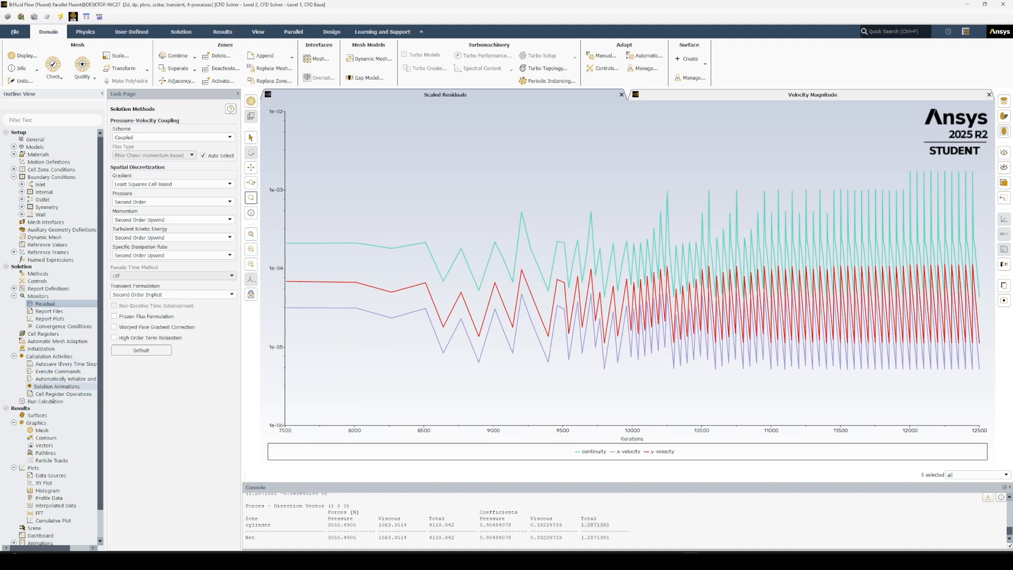
# Initialize the solution and run the transient calculation with 250 time steps of 0.01 s and 50 maximum iterations per step.
pyautogui.doubleClick(40, 355)
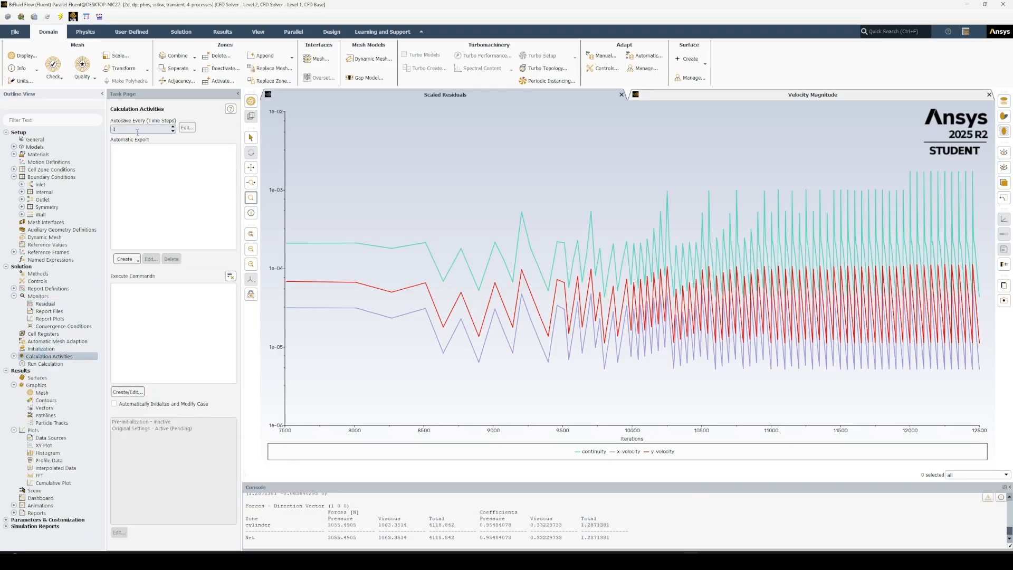
pyautogui.click(47, 364)
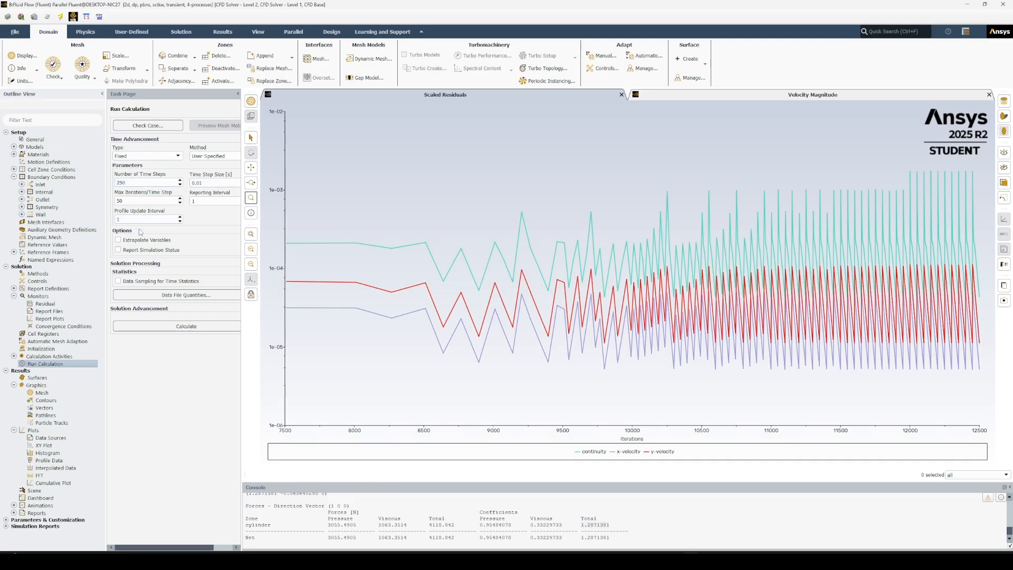
pyautogui.rightClick(60, 363)
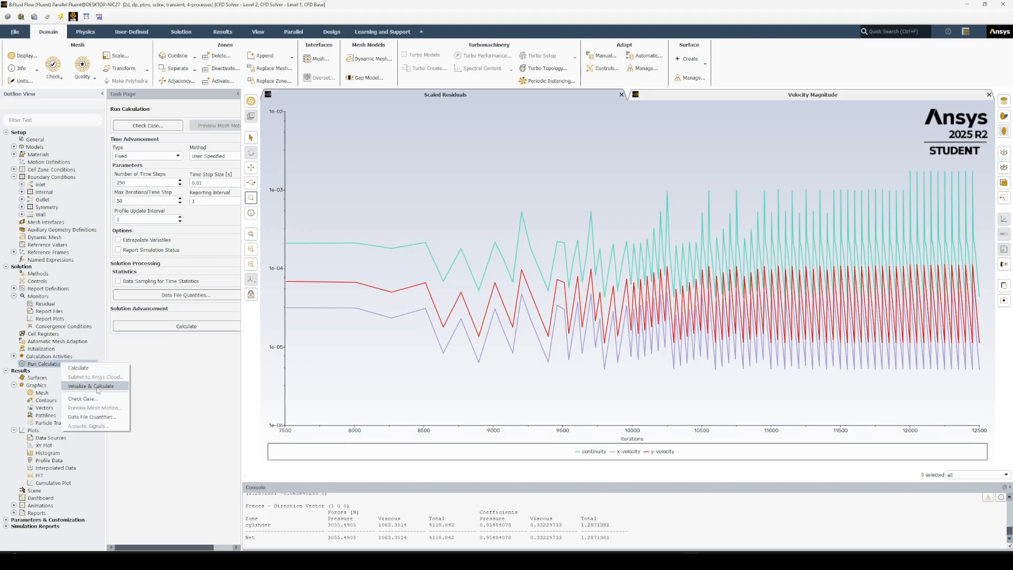
pyautogui.click(98, 386)
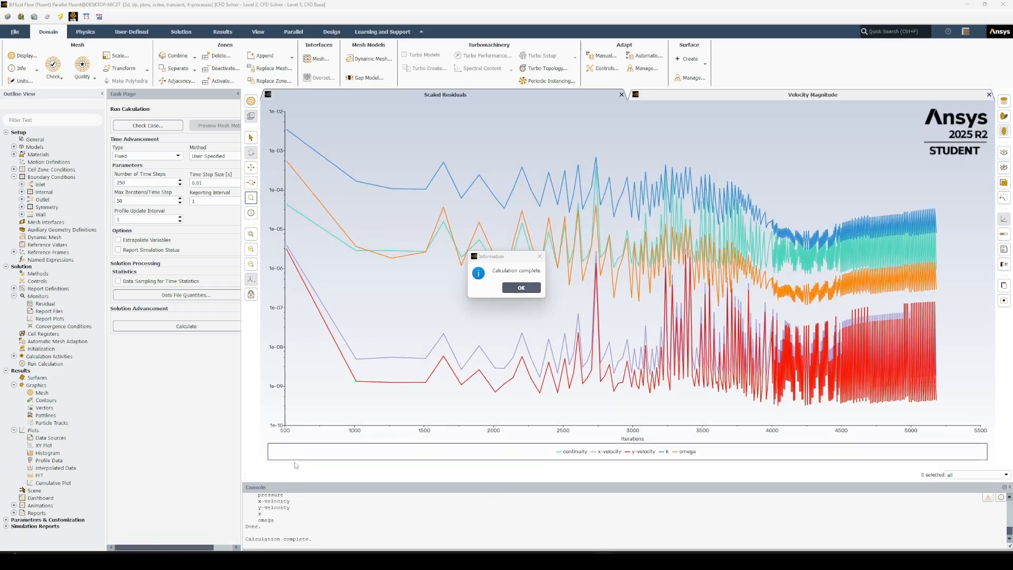
pyautogui.click(521, 288)
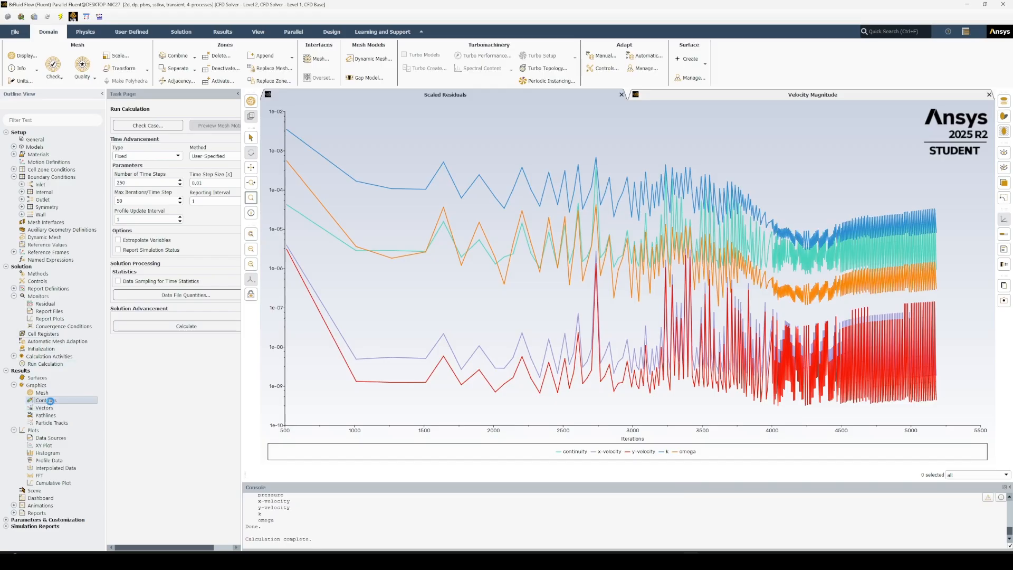
# Display filled contours of static pressure, switch the same plot to velocity magnitude, and examine the cylinder's wake.
pyautogui.doubleClick(50, 402)
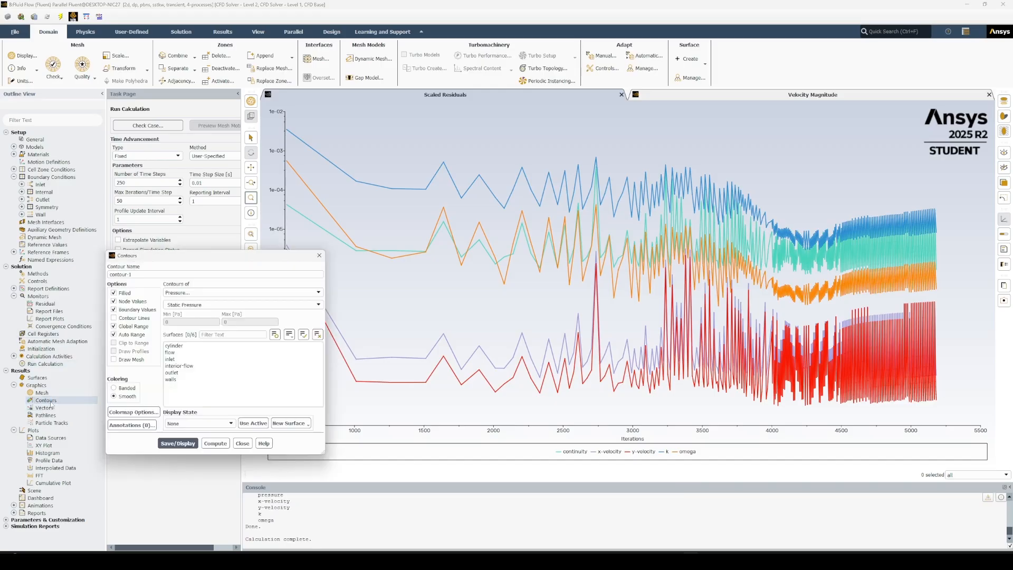
pyautogui.click(178, 444)
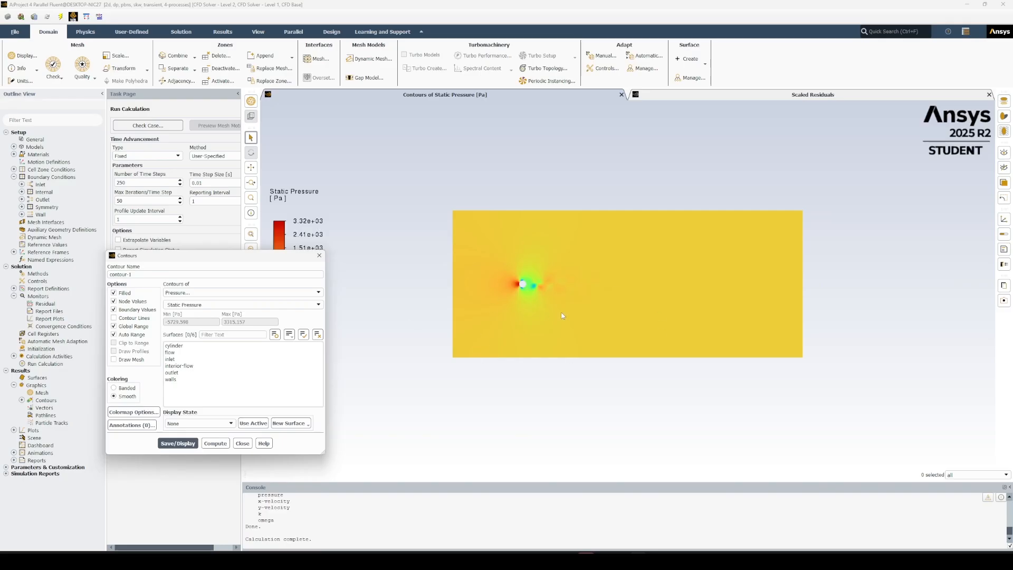
pyautogui.click(193, 293)
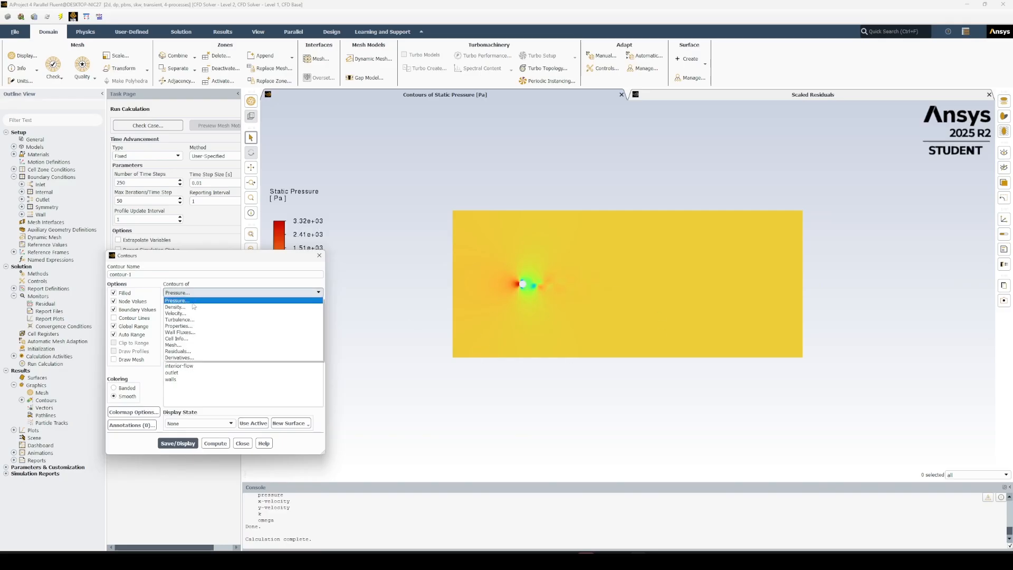
pyautogui.click(193, 313)
pyautogui.click(189, 444)
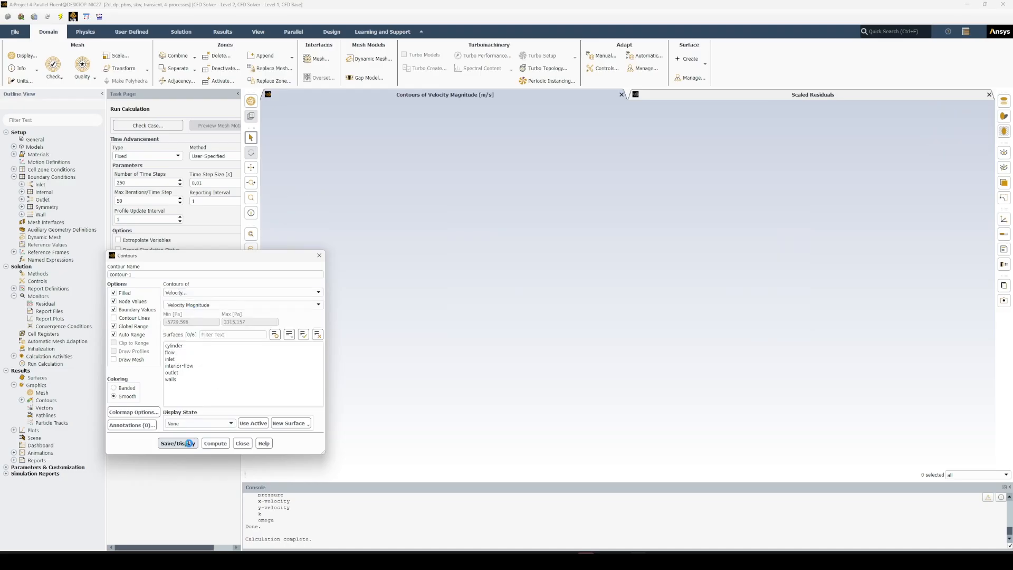
pyautogui.scroll(1, 533, 293)
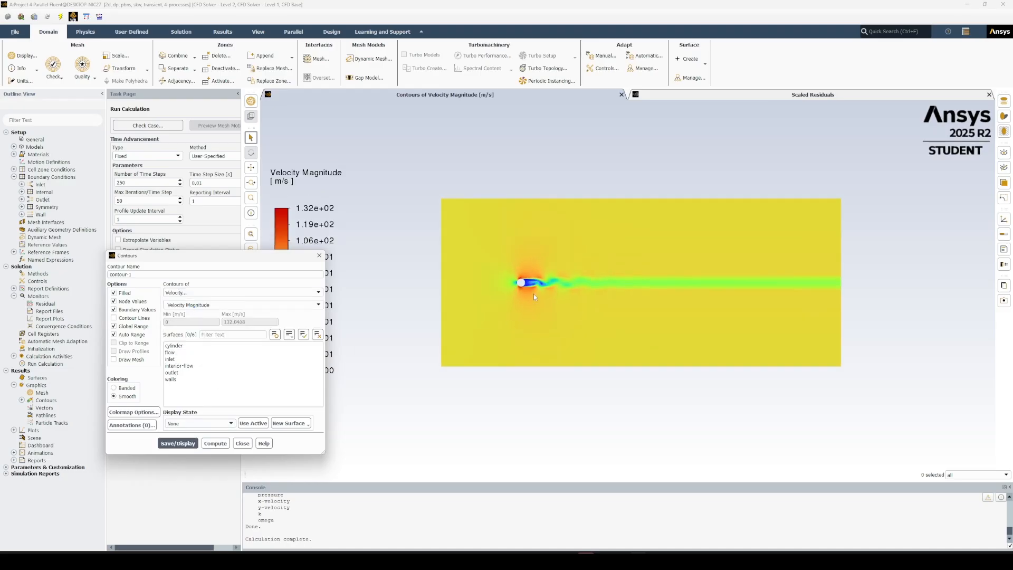
pyautogui.scroll(1, 560, 299)
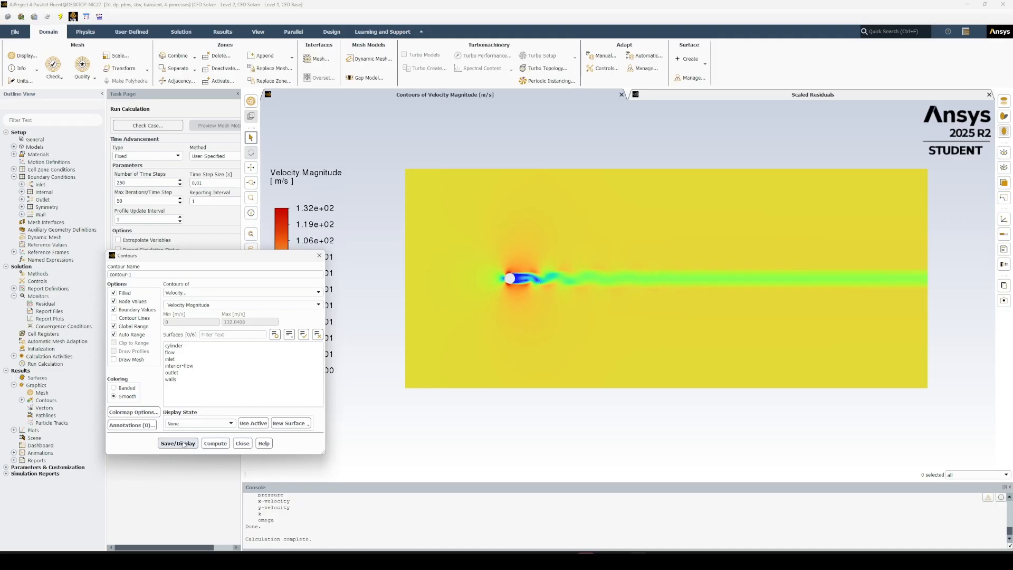
pyautogui.click(215, 443)
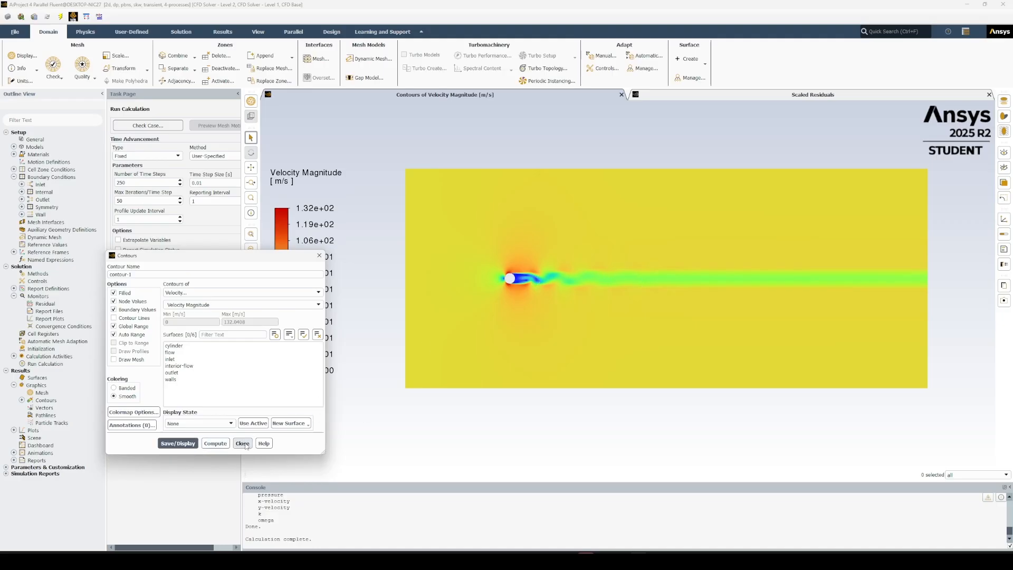
pyautogui.click(242, 444)
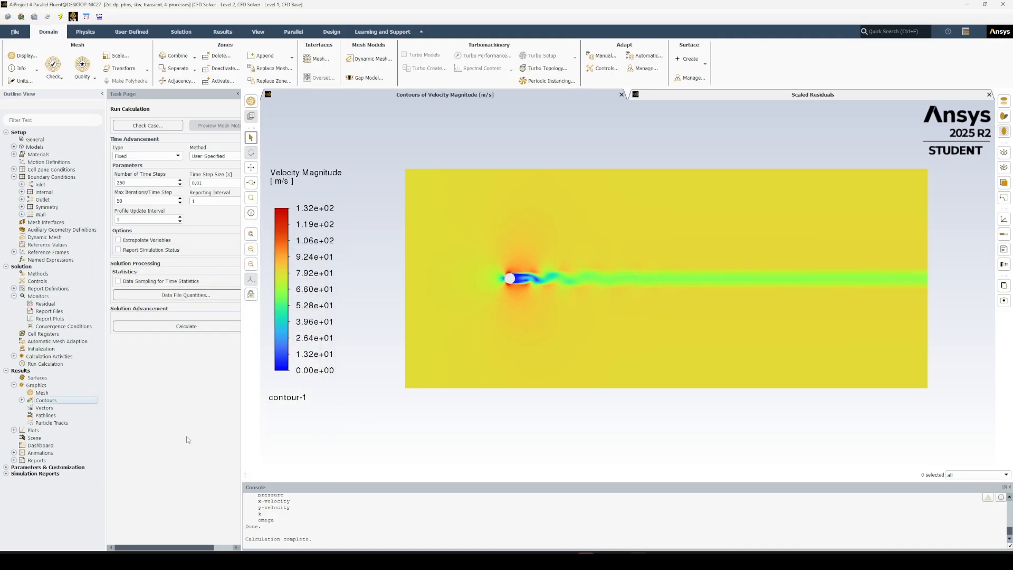
# Display pathlines released from the inlet, colored by velocity magnitude, with 3000 steps.
pyautogui.doubleClick(42, 416)
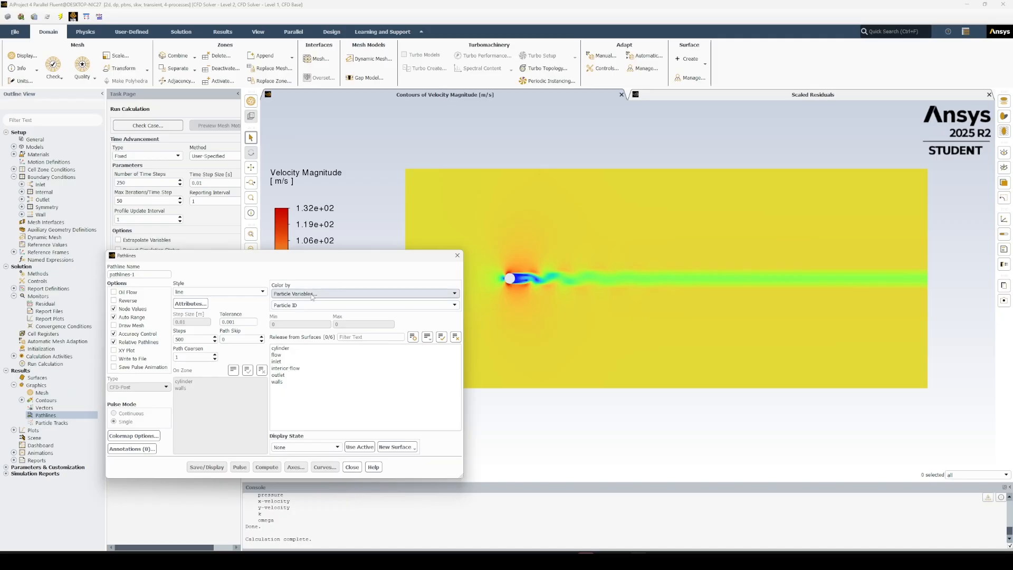
pyautogui.click(312, 294)
pyautogui.click(305, 324)
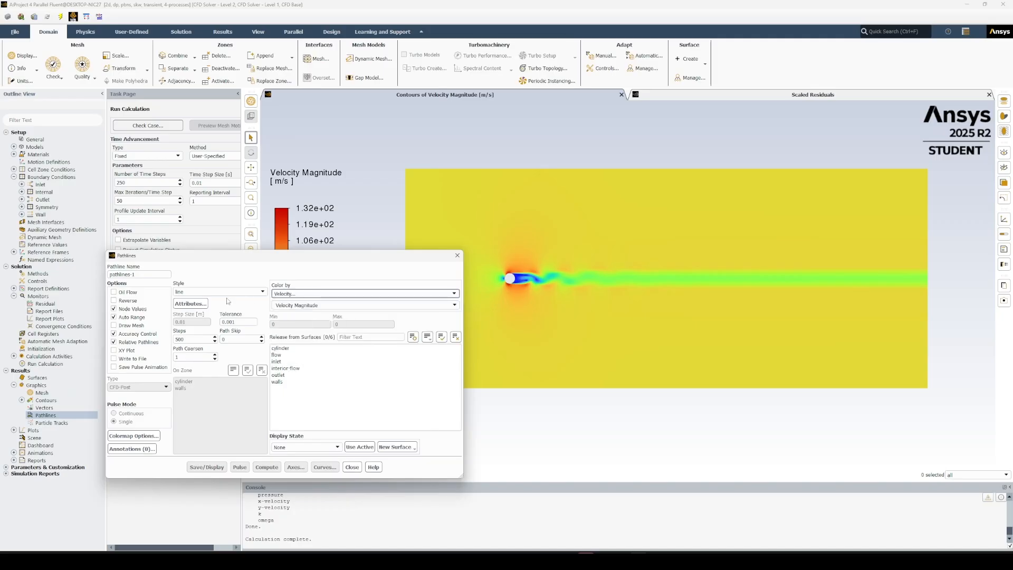
pyautogui.click(195, 340)
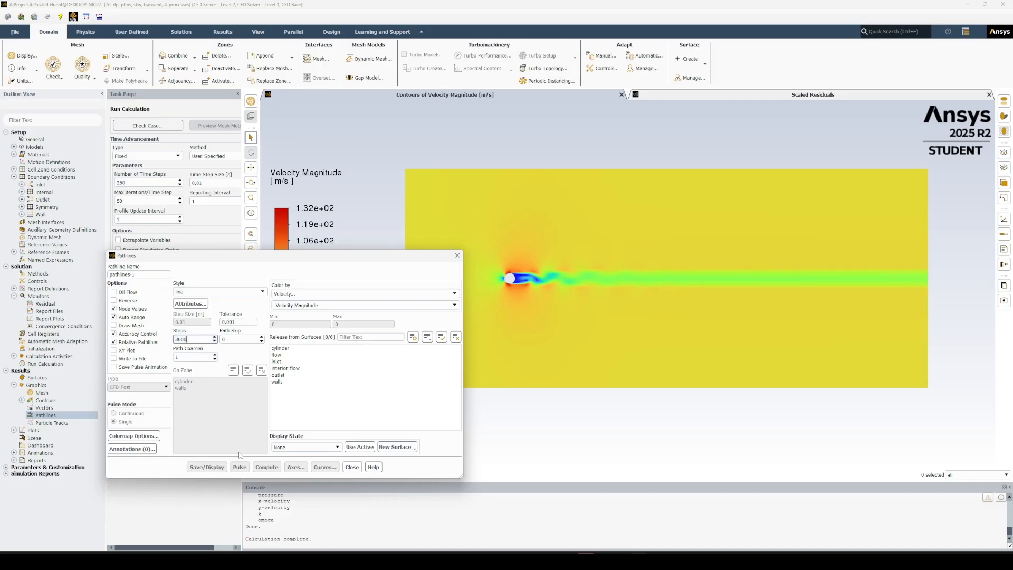
pyautogui.click(277, 362)
pyautogui.click(203, 466)
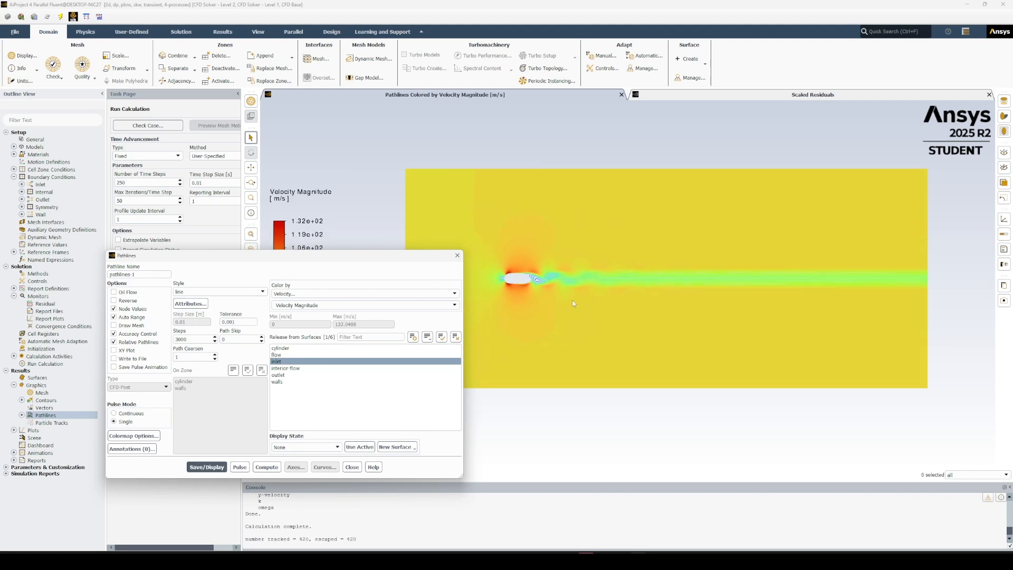
pyautogui.scroll(4, 681, 286)
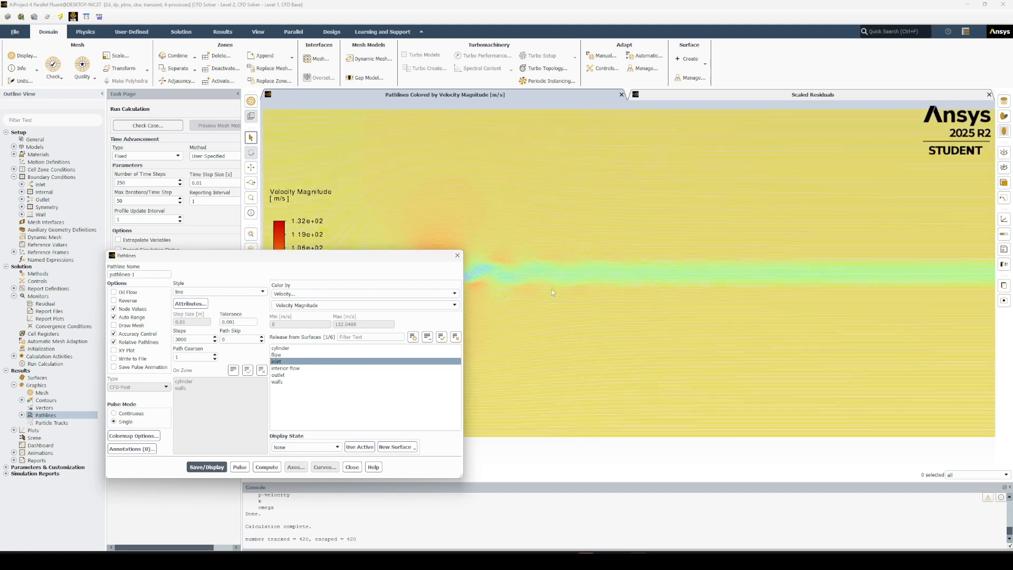
pyautogui.scroll(-6, 553, 289)
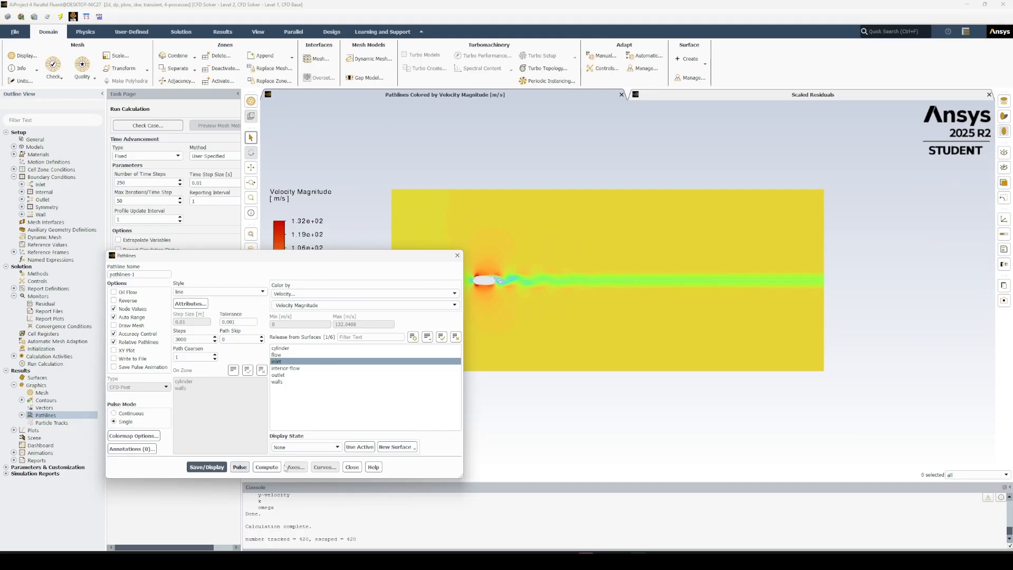
pyautogui.click(352, 467)
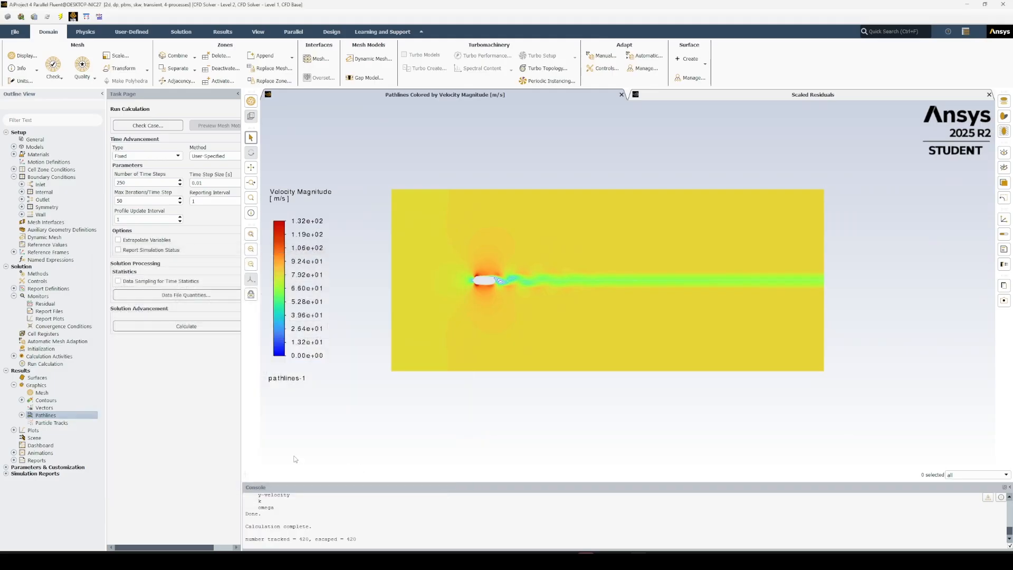
# Display a scene combining contour-1 at transparency 49 with pathlines-1, remove the duplicate velocity legend, and inspect the wake behind the cylinder.
pyautogui.doubleClick(37, 438)
pyautogui.click(113, 299)
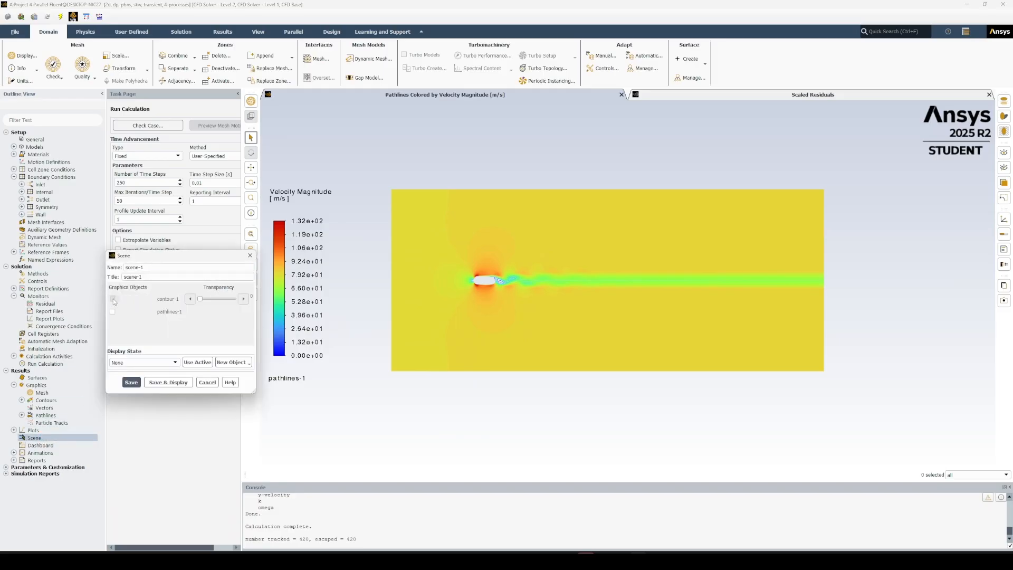
pyautogui.click(113, 312)
pyautogui.moveTo(201, 299); pyautogui.dragTo(214, 299)
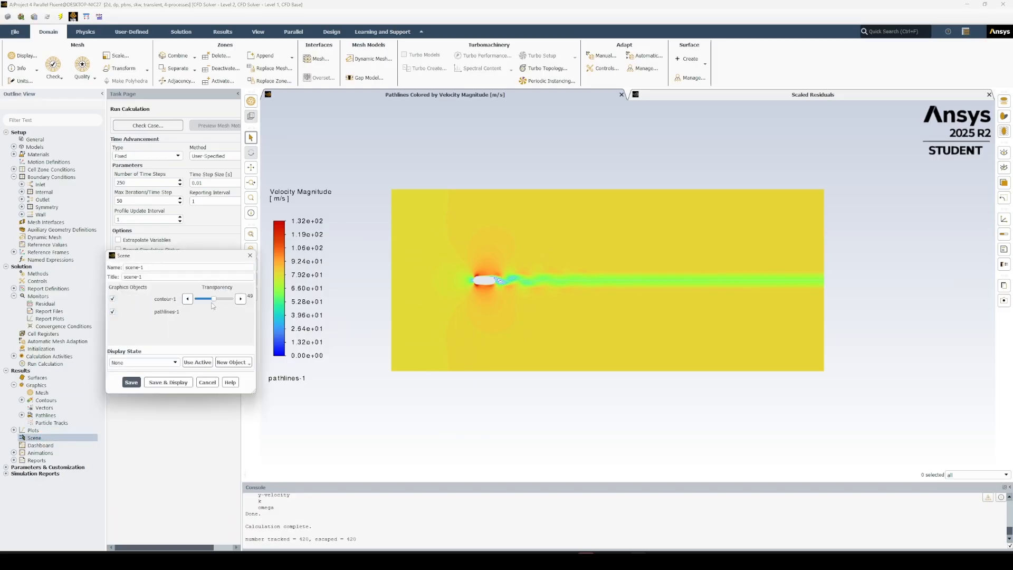
pyautogui.click(161, 383)
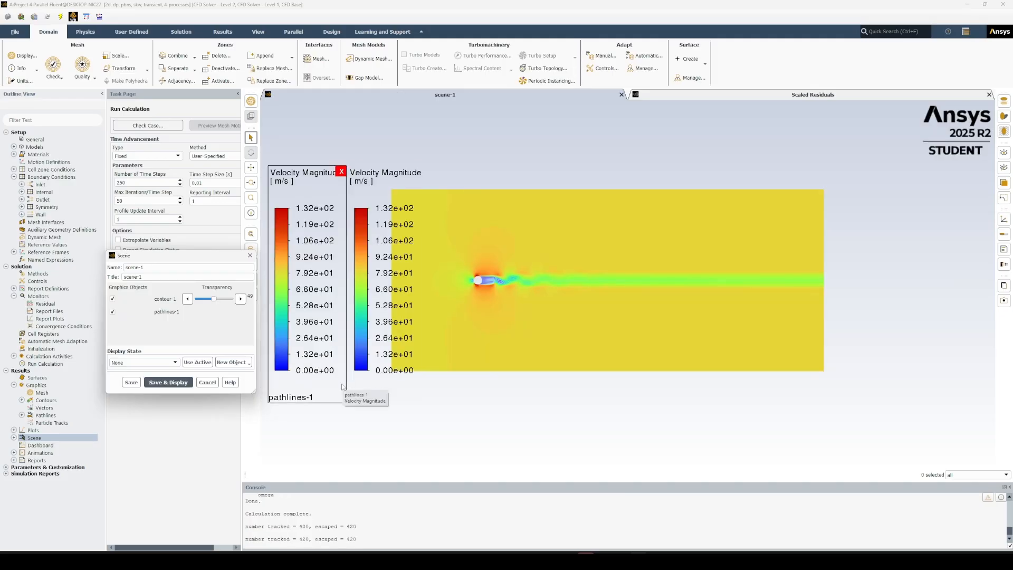
pyautogui.click(418, 167)
pyautogui.scroll(2, 586, 300)
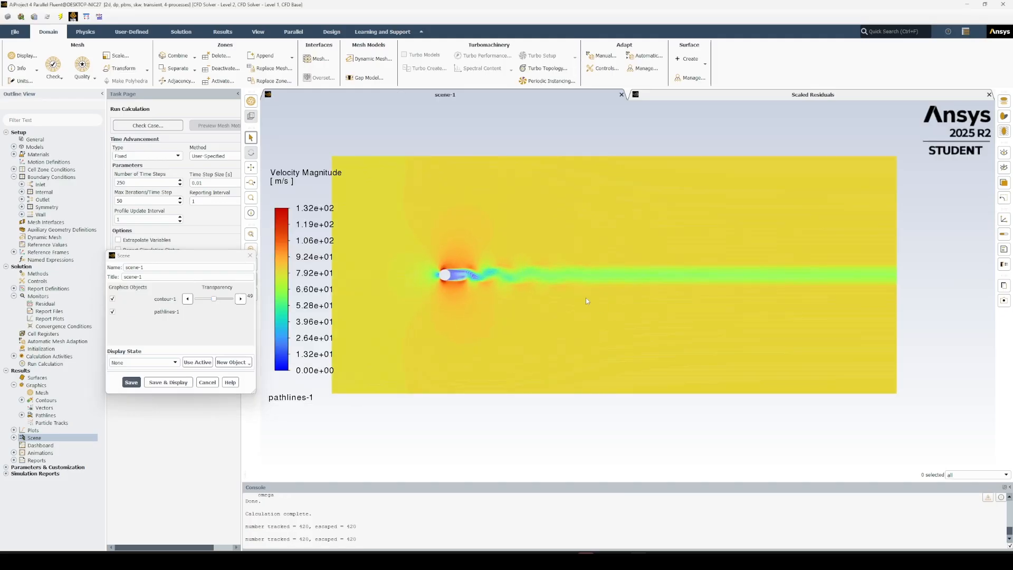
pyautogui.scroll(-1, 429, 199)
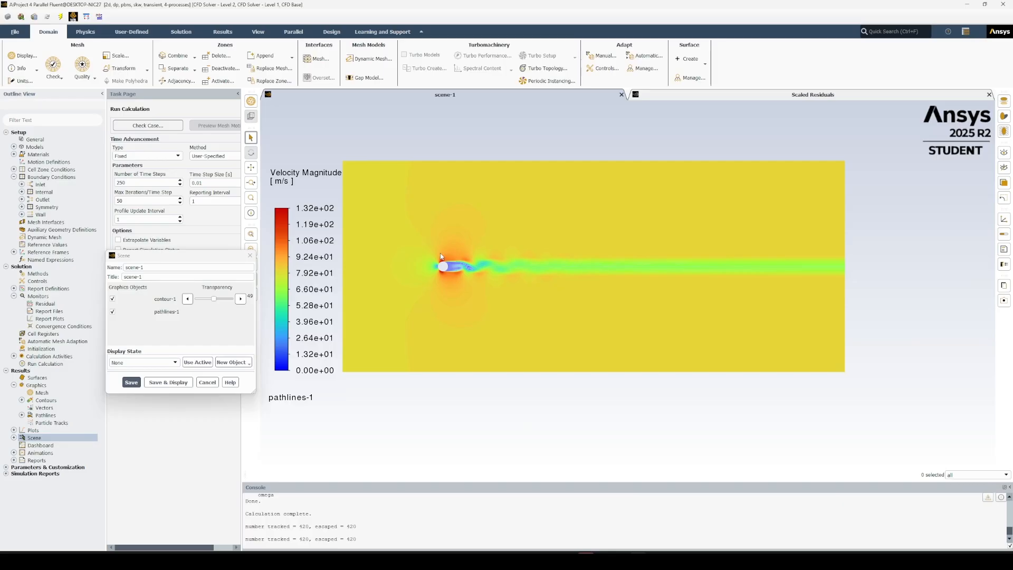
pyautogui.scroll(10, 442, 257)
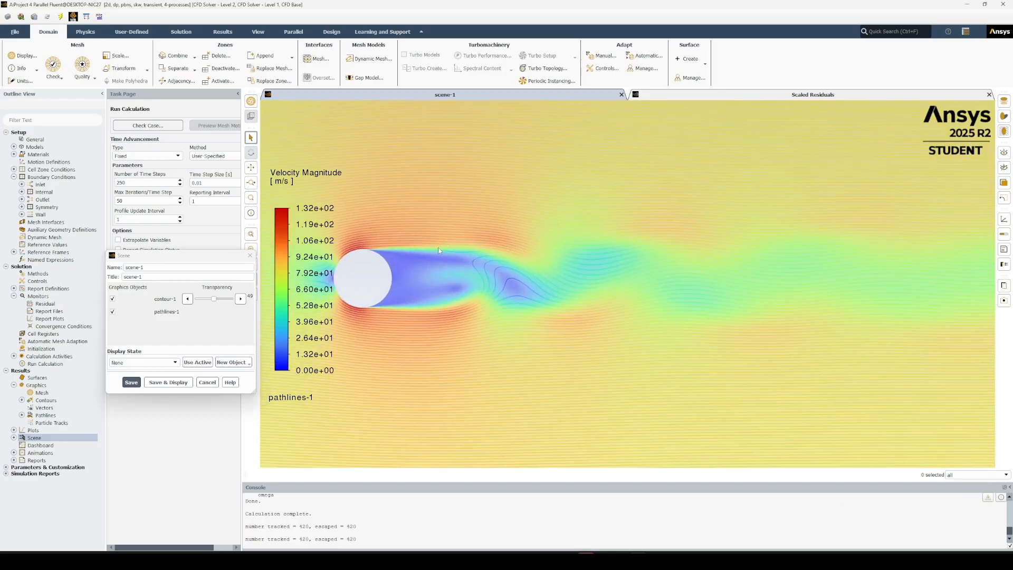
pyautogui.scroll(3, 515, 249)
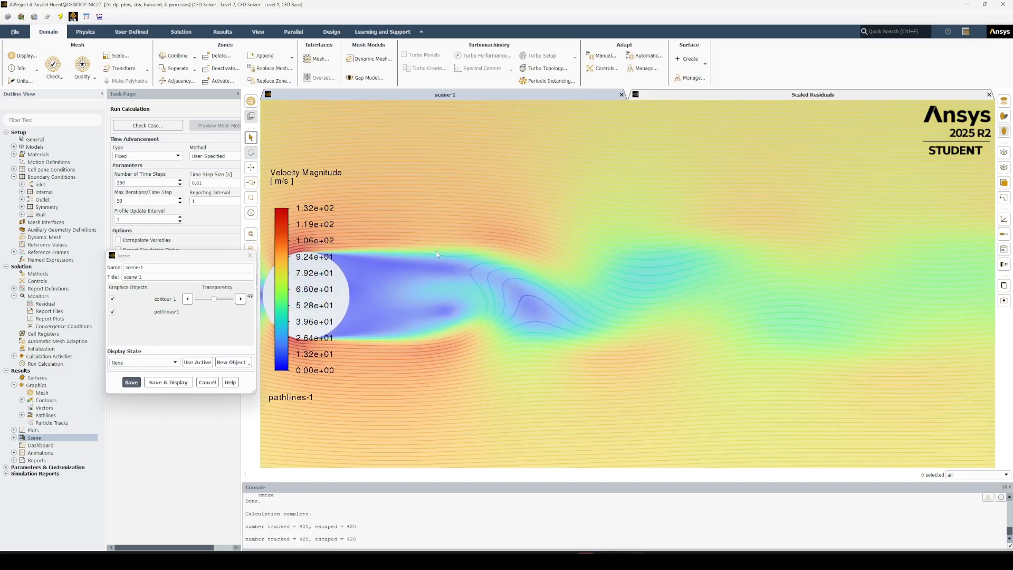
# Examine the combined contour and pathline scene around the cylinder and across the full domain, and close the scene settings.
pyautogui.scroll(3, 528, 327)
pyautogui.scroll(-10, 528, 327)
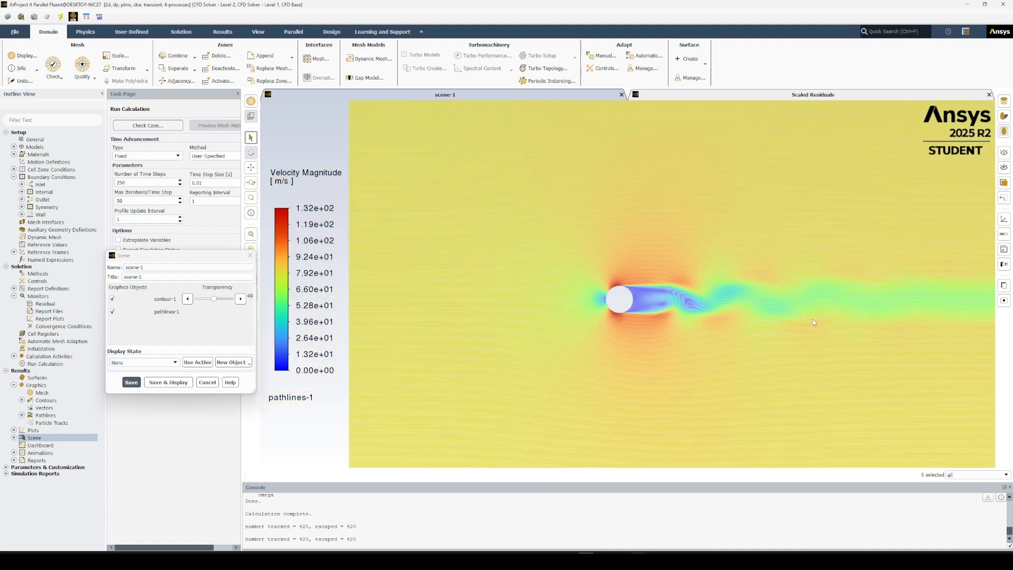
pyautogui.click(251, 234)
pyautogui.scroll(3, 467, 267)
pyautogui.scroll(-5, 559, 274)
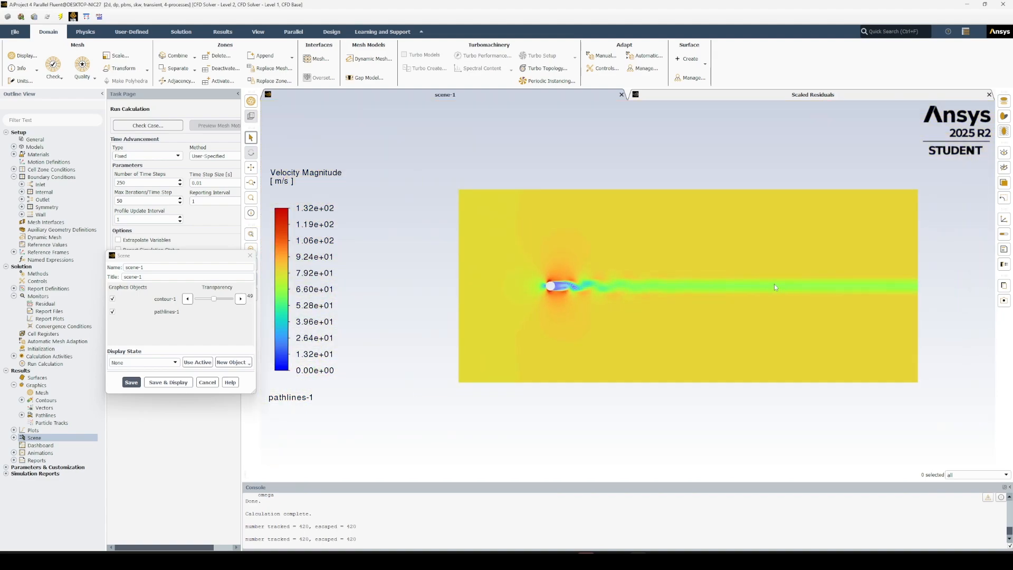
pyautogui.scroll(1, 774, 284)
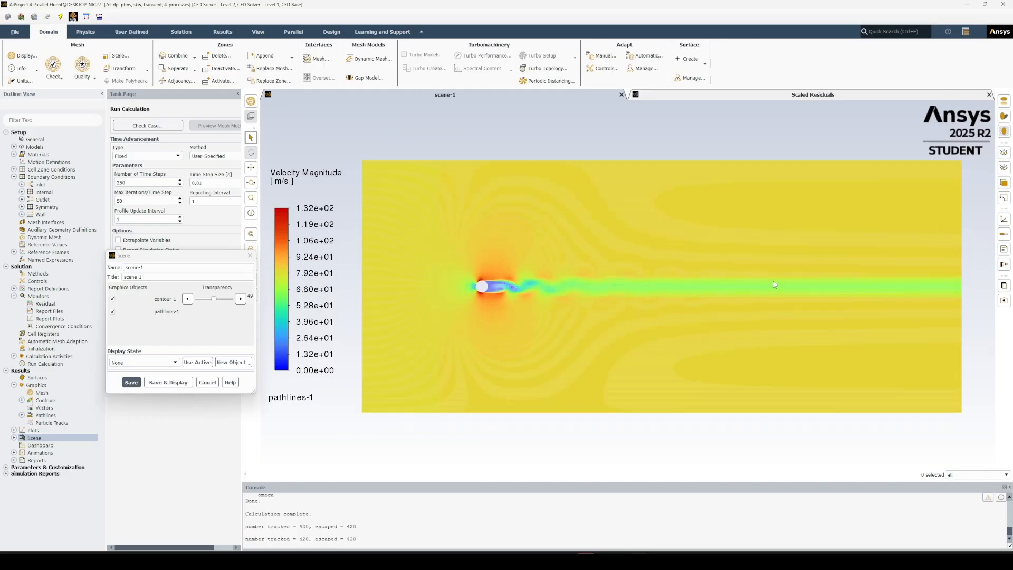
pyautogui.click(205, 383)
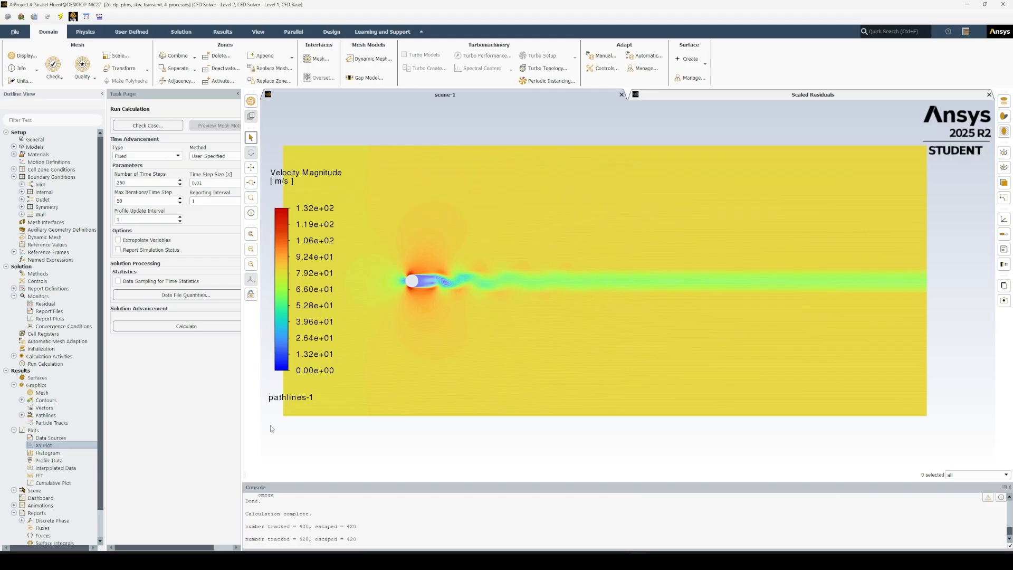
# Set up an XY plot of velocity magnitude on the cylinder surface with Write to File enabled, and close it without writing.
pyautogui.doubleClick(63, 445)
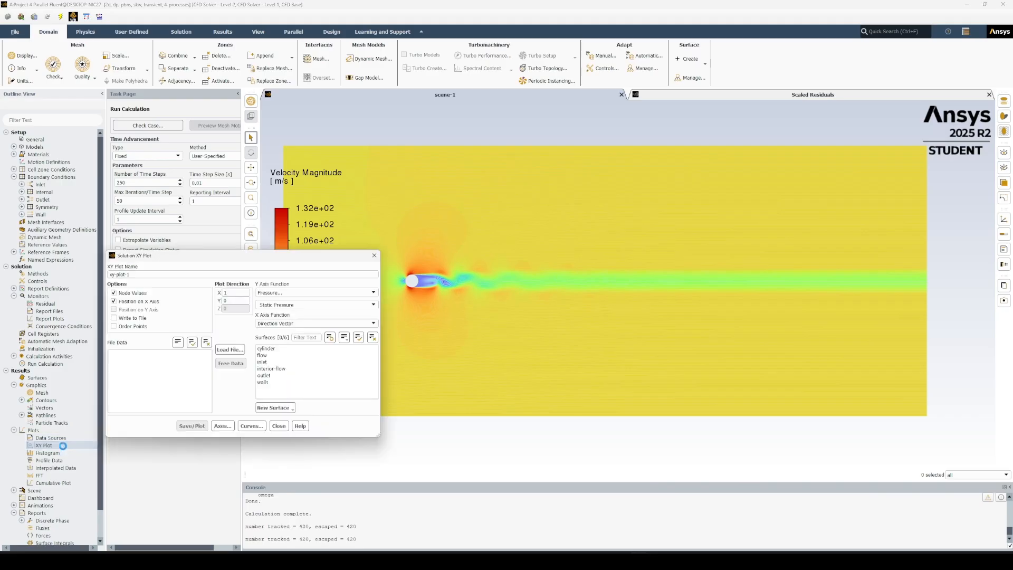
pyautogui.click(280, 292)
pyautogui.click(278, 313)
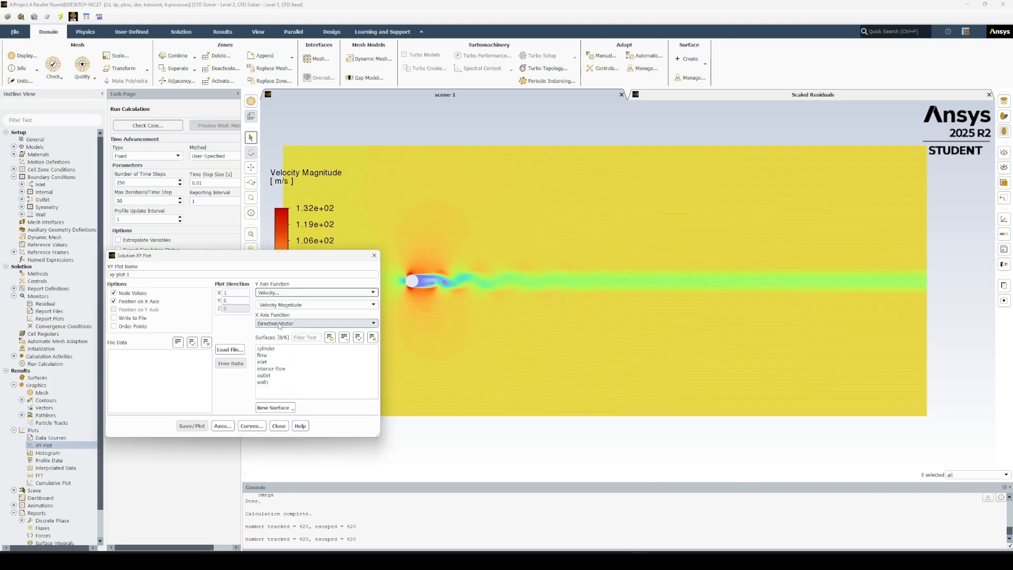
pyautogui.click(270, 349)
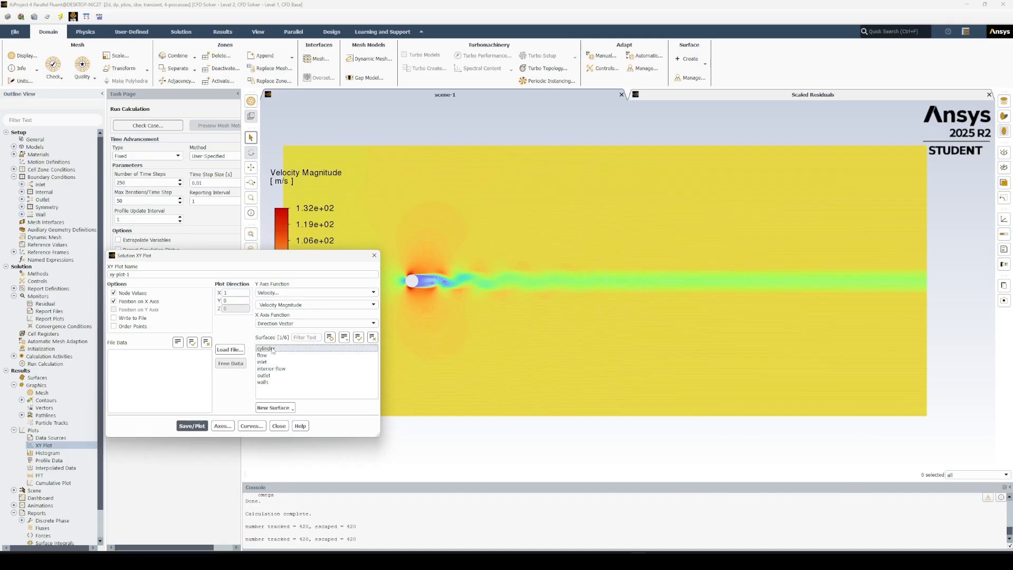
pyautogui.click(129, 318)
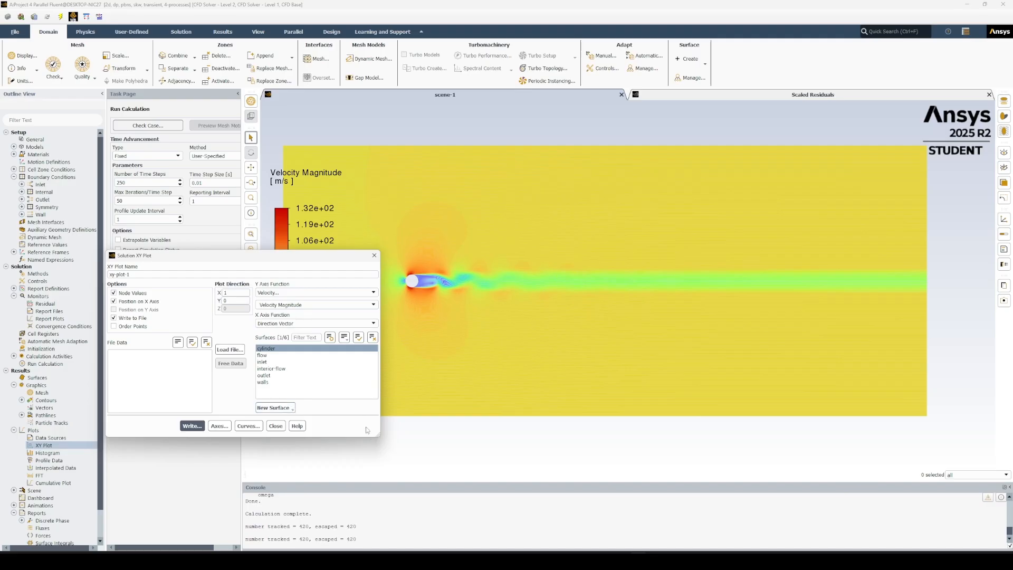
pyautogui.click(275, 426)
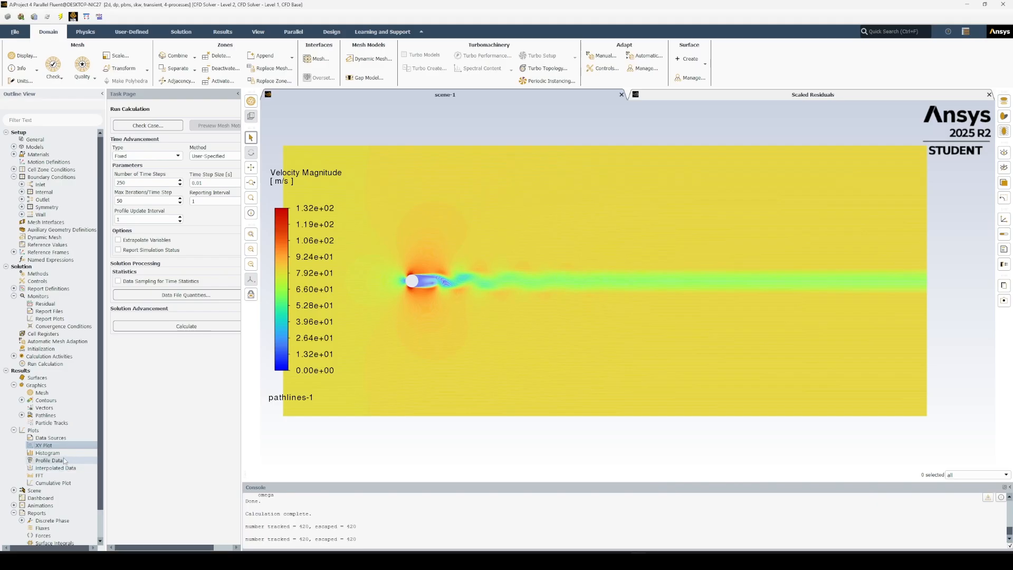
# Print a force report for the cylinder wall zone with direction vector X 1, Y 0.
pyautogui.scroll(-1, 64, 461)
pyautogui.scroll(1, 23, 507)
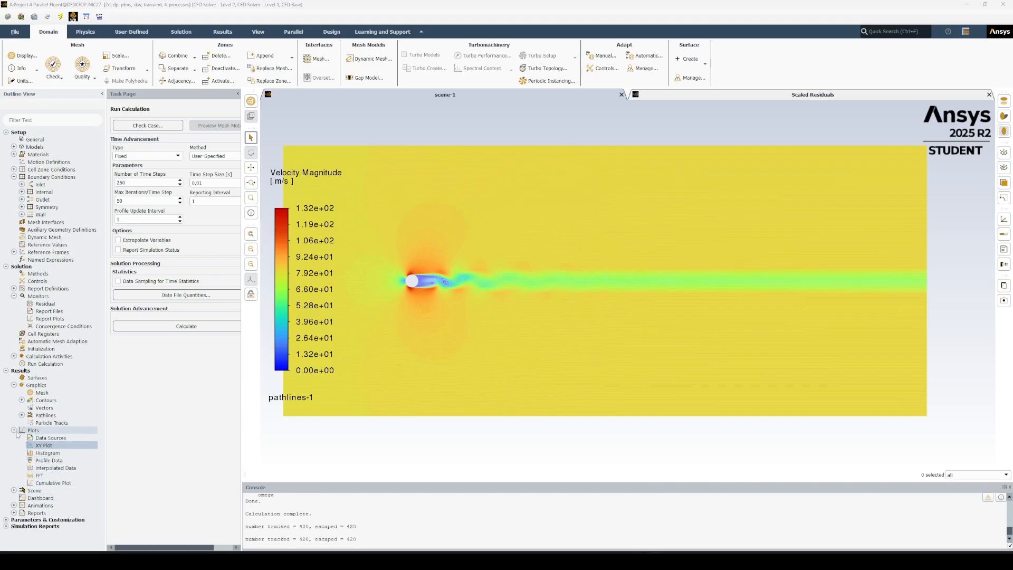
pyautogui.click(14, 513)
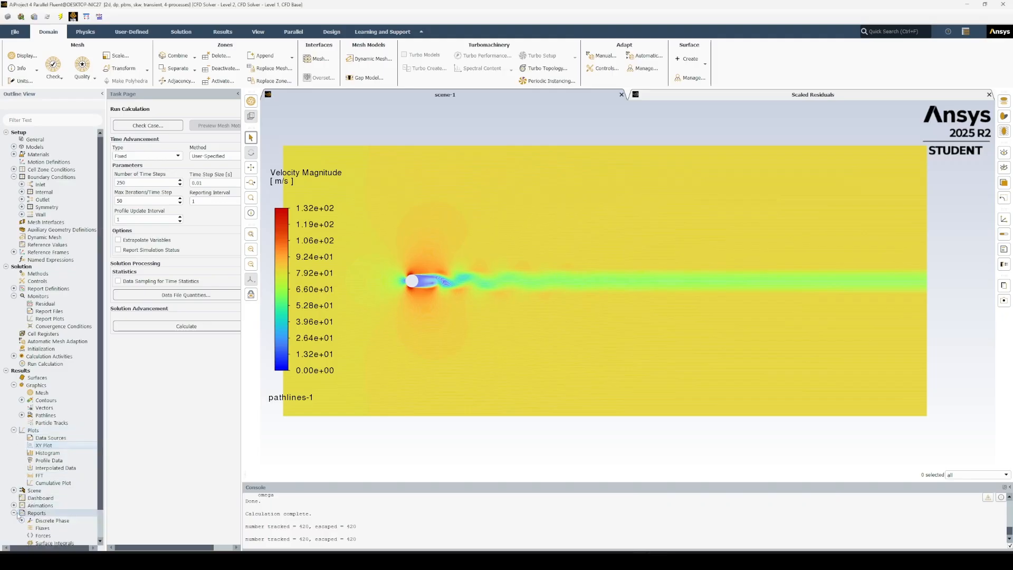
pyautogui.scroll(-1, 21, 515)
pyautogui.doubleClick(51, 514)
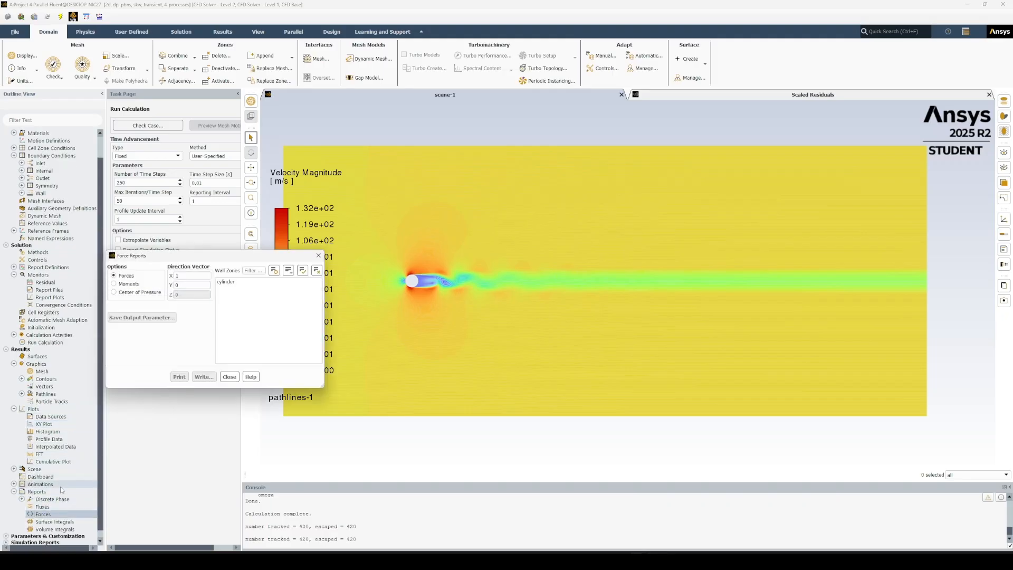
pyautogui.click(226, 282)
pyautogui.click(179, 376)
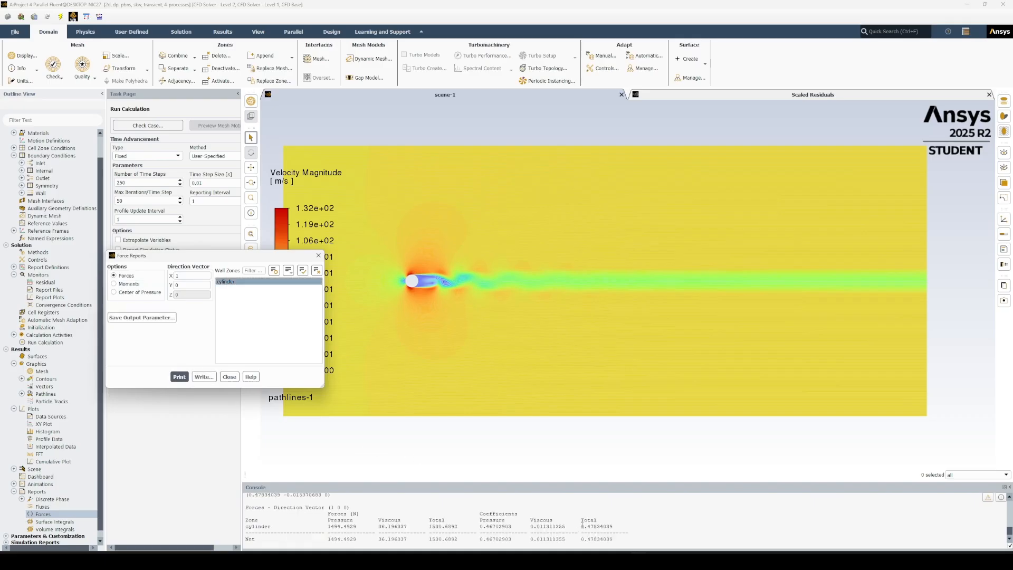
# Highlight the net total force coefficient in the console output and close the force report settings.
pyautogui.moveTo(582, 527); pyautogui.dragTo(620, 539)
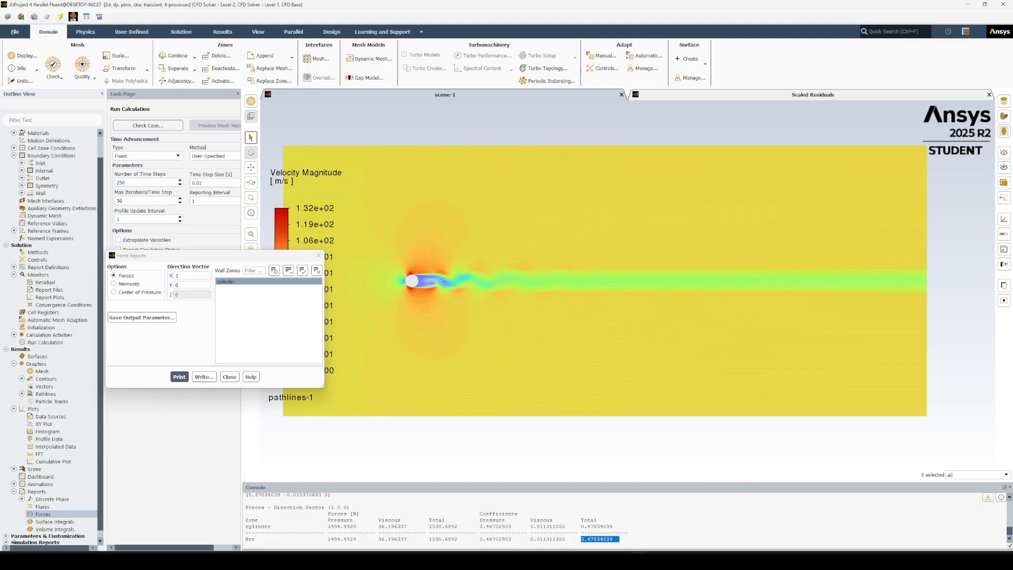
pyautogui.click(499, 560)
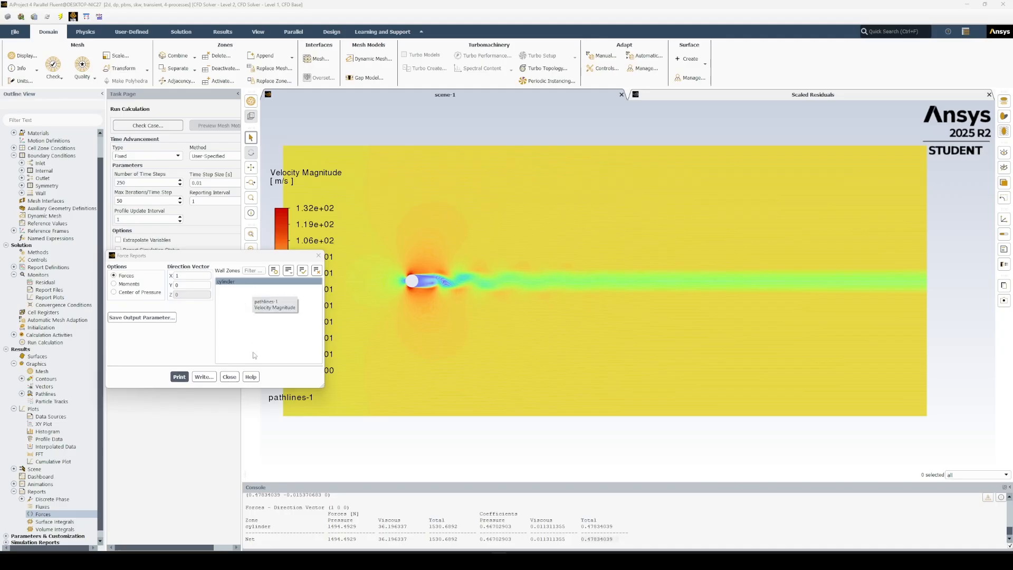
pyautogui.click(230, 377)
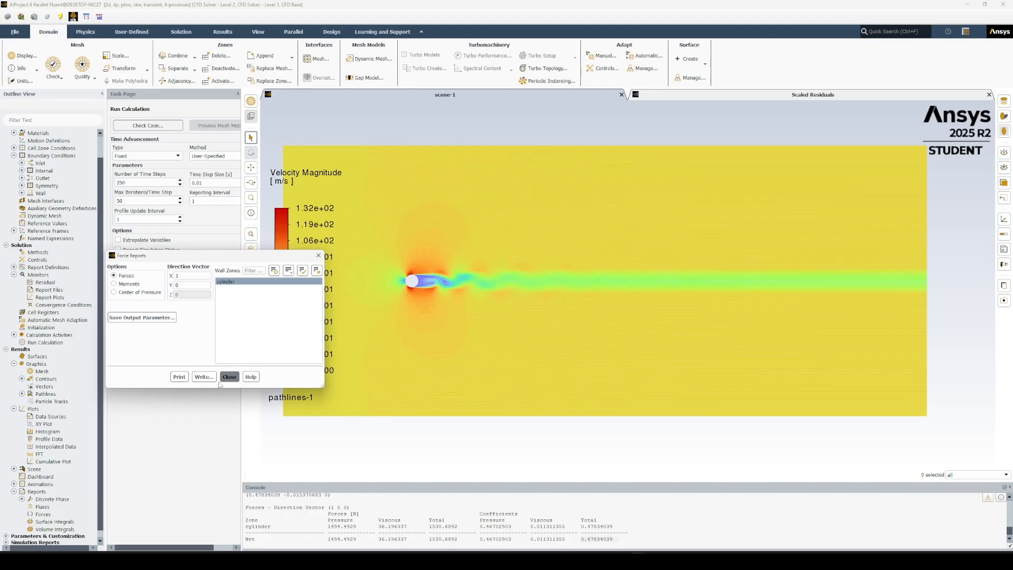
pyautogui.click(228, 377)
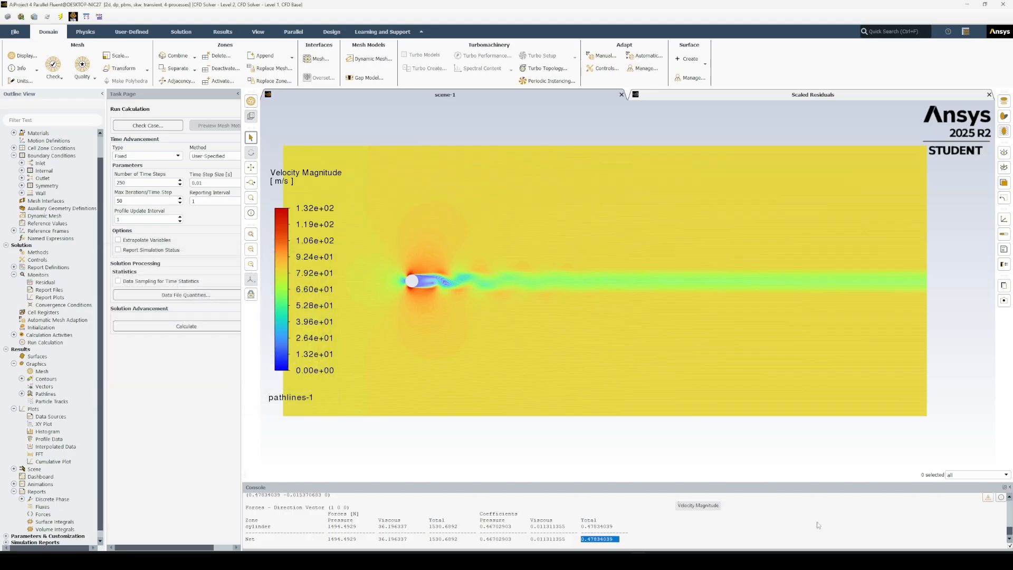
# Switch to the Project 4 Data workbook in Excel, compare the velocity and pressure coefficient charts for the three flow cases, and return to Fluent.
pyautogui.moveTo(656, 559)
pyautogui.click(661, 529)
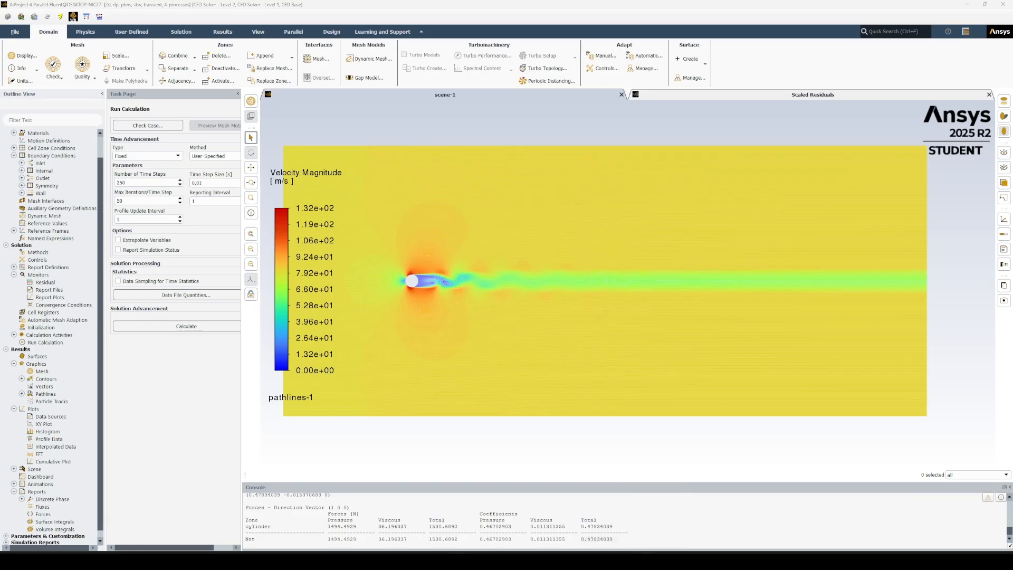
pyautogui.moveTo(664, 559)
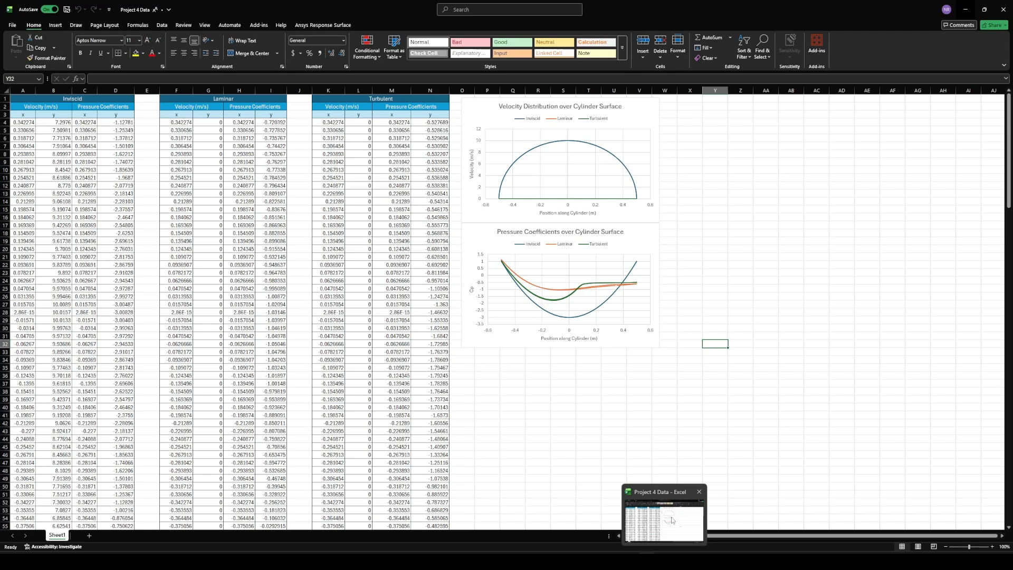
pyautogui.click(672, 521)
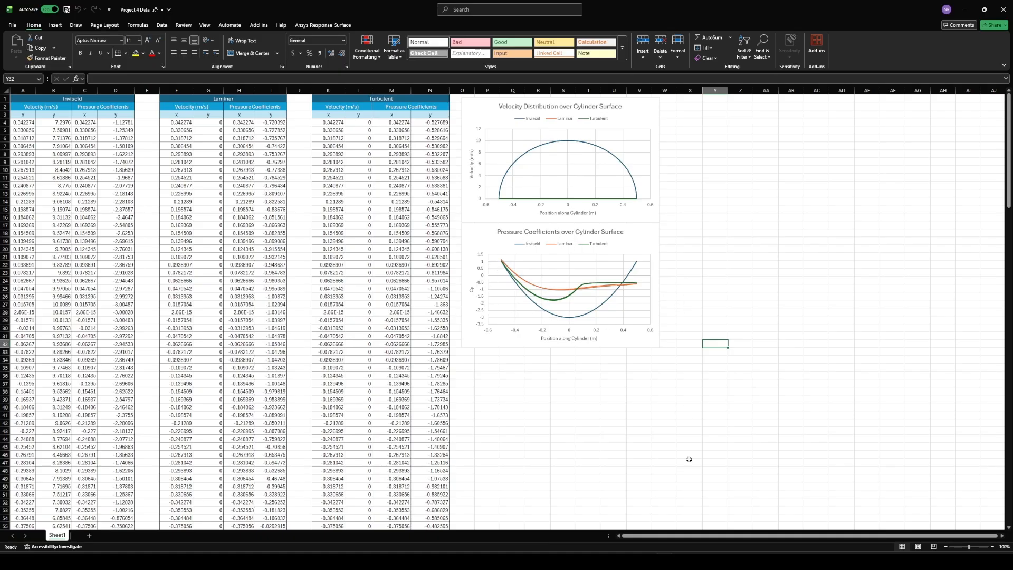
pyautogui.click(964, 10)
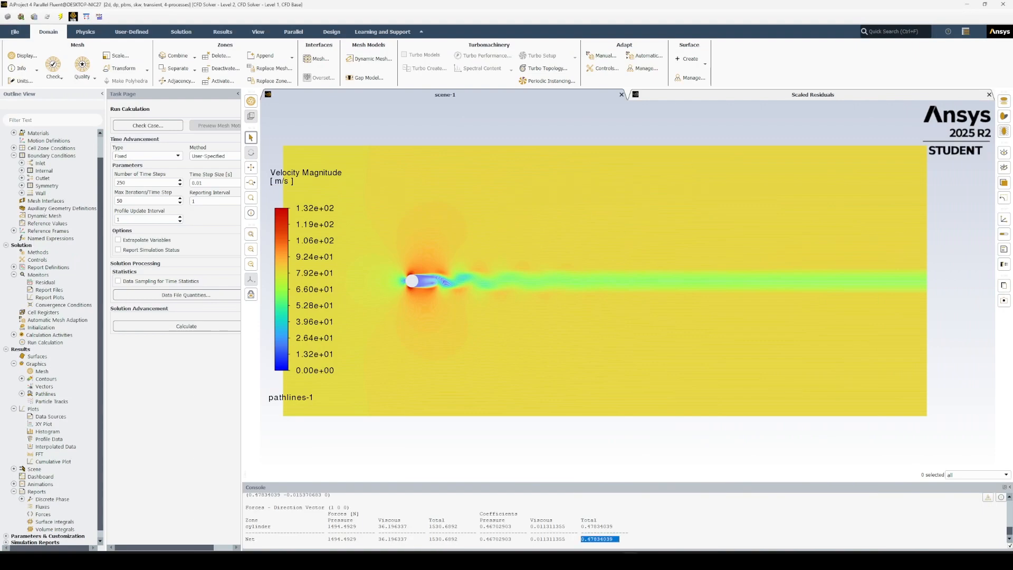